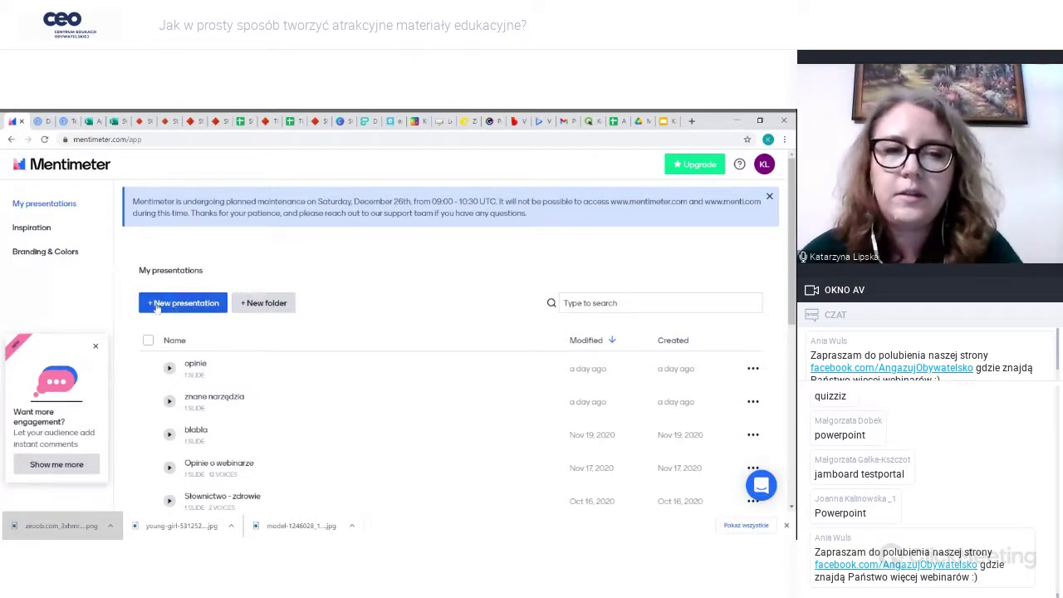
- Create a new presentation named "probne"
{"action": "left_click", "coordinate": [178, 304]}
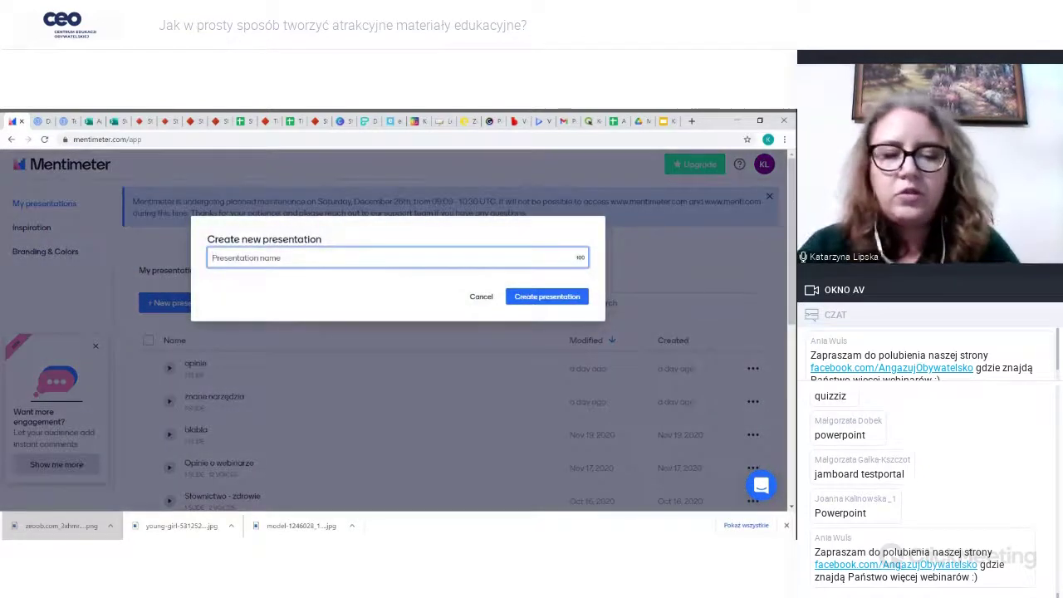
{"action": "type", "text": "probne"}
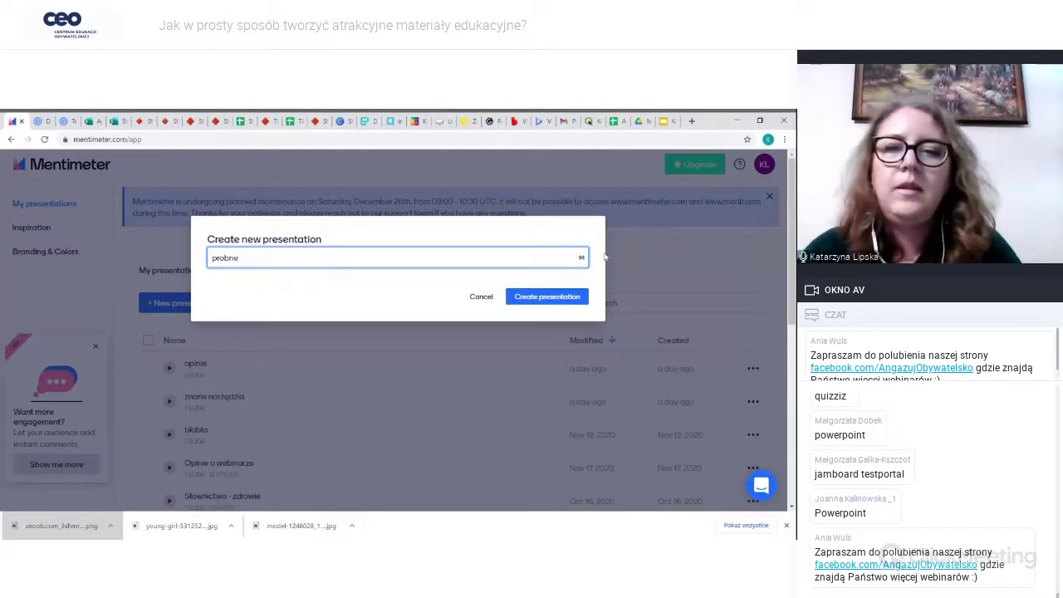
{"action": "left_click", "coordinate": [545, 298]}
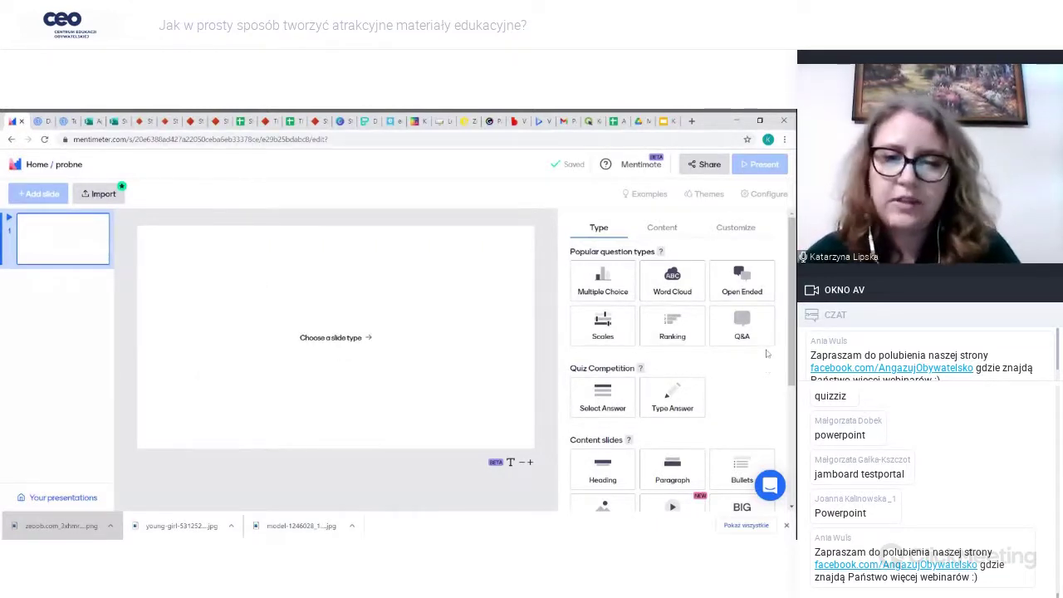
- Try the Multiple Choice and Image slide types on the first slide
{"action": "left_click", "coordinate": [595, 283]}
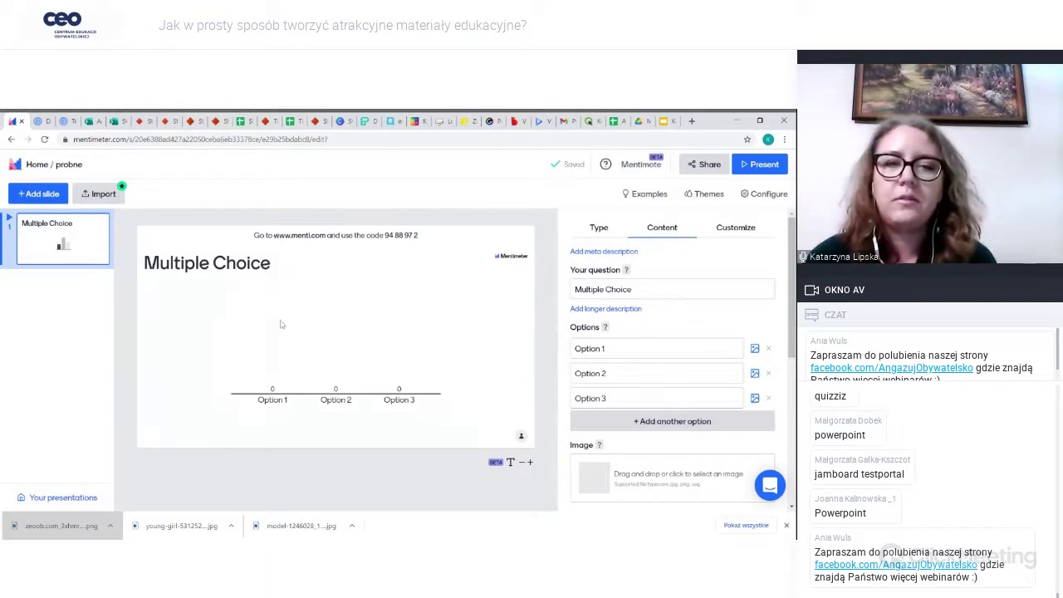
{"action": "left_click", "coordinate": [599, 228]}
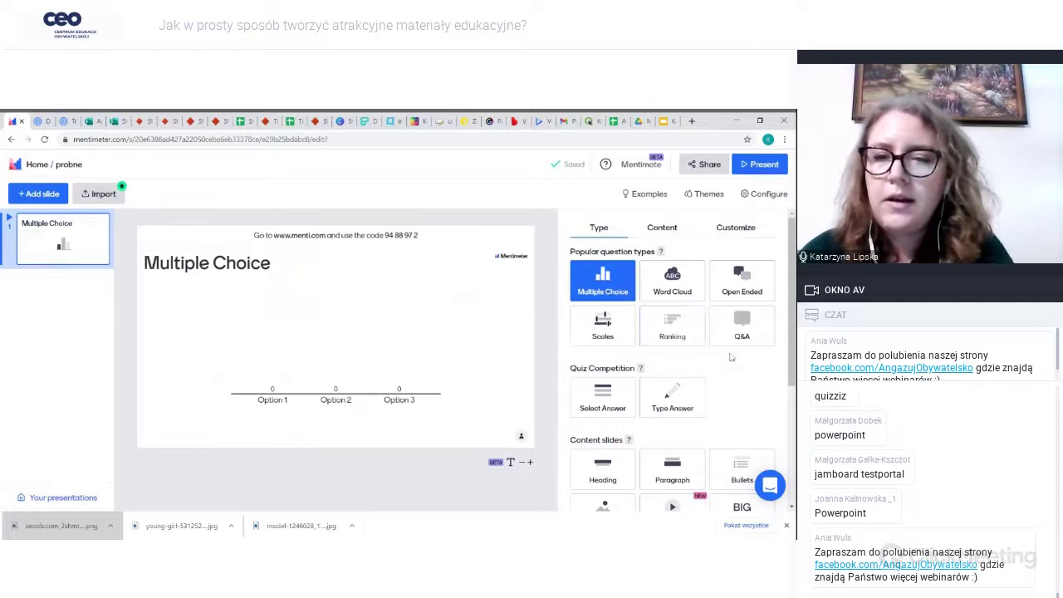
{"action": "scroll", "coordinate": [731, 357], "scroll_direction": "down", "scroll_amount": 3}
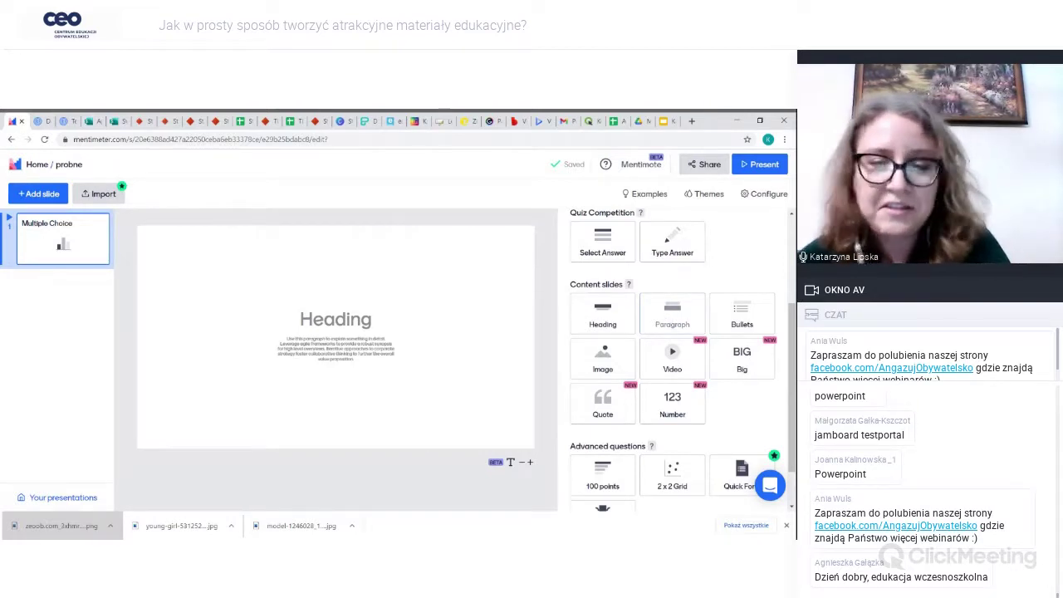
{"action": "left_click", "coordinate": [603, 357]}
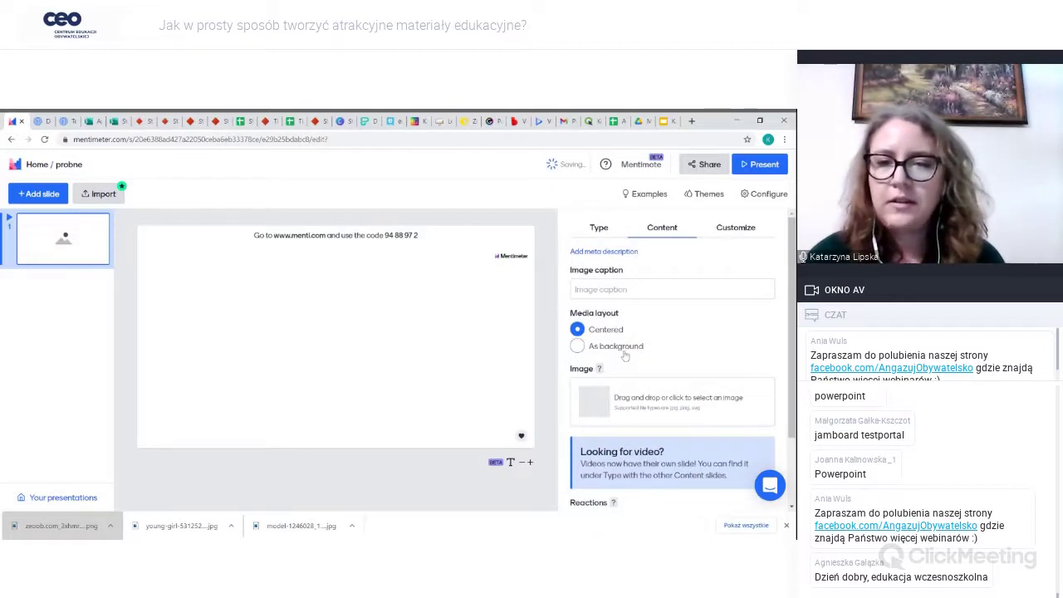
{"action": "left_click", "coordinate": [599, 227]}
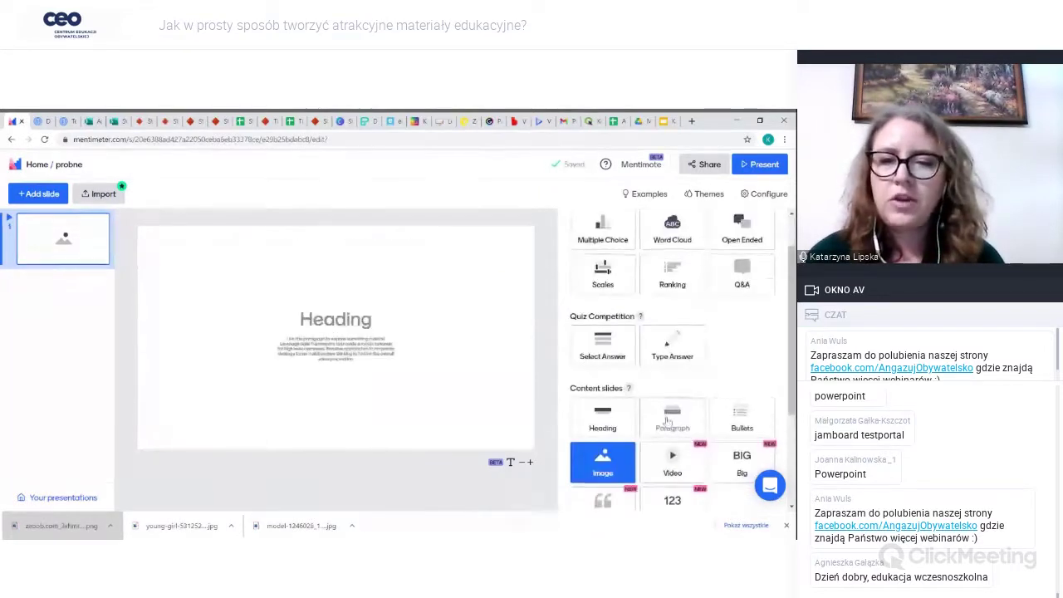
- Try the Quote slide type on the first slide
{"action": "scroll", "coordinate": [672, 399], "scroll_direction": "down", "scroll_amount": 5}
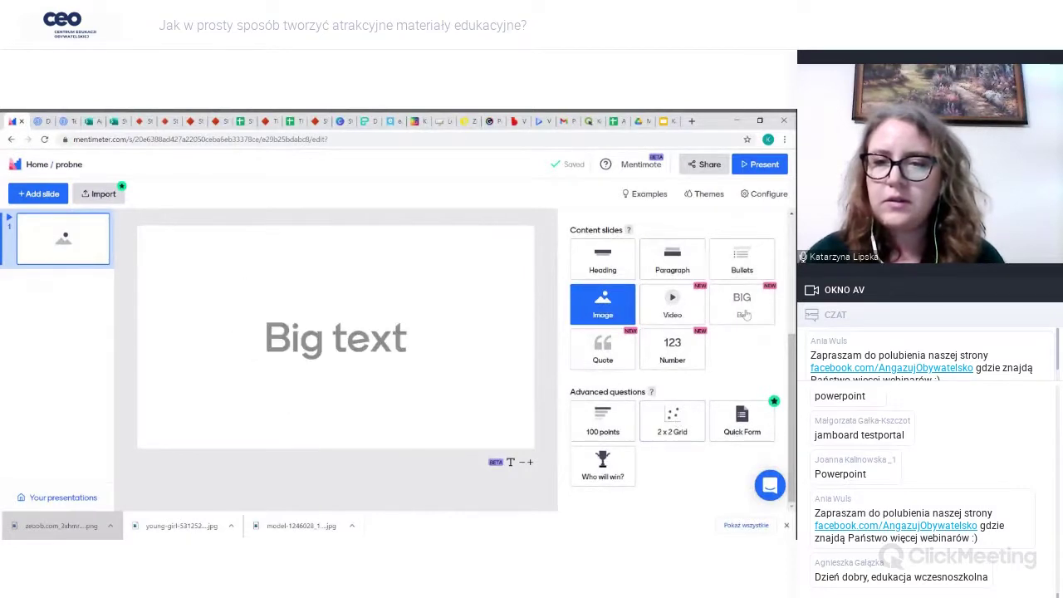
{"action": "left_click", "coordinate": [600, 353]}
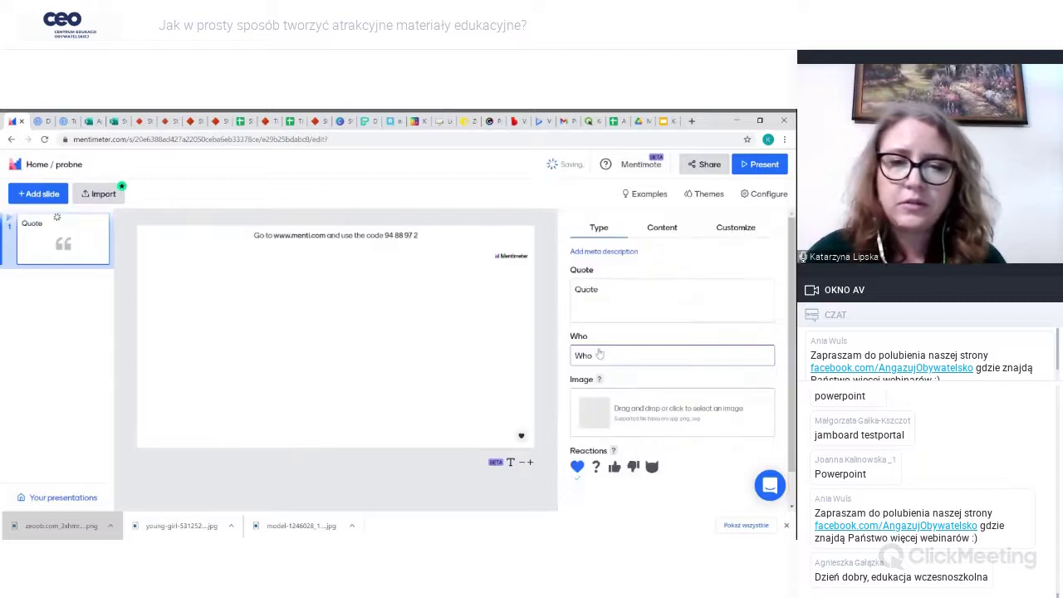
{"action": "left_click", "coordinate": [599, 229]}
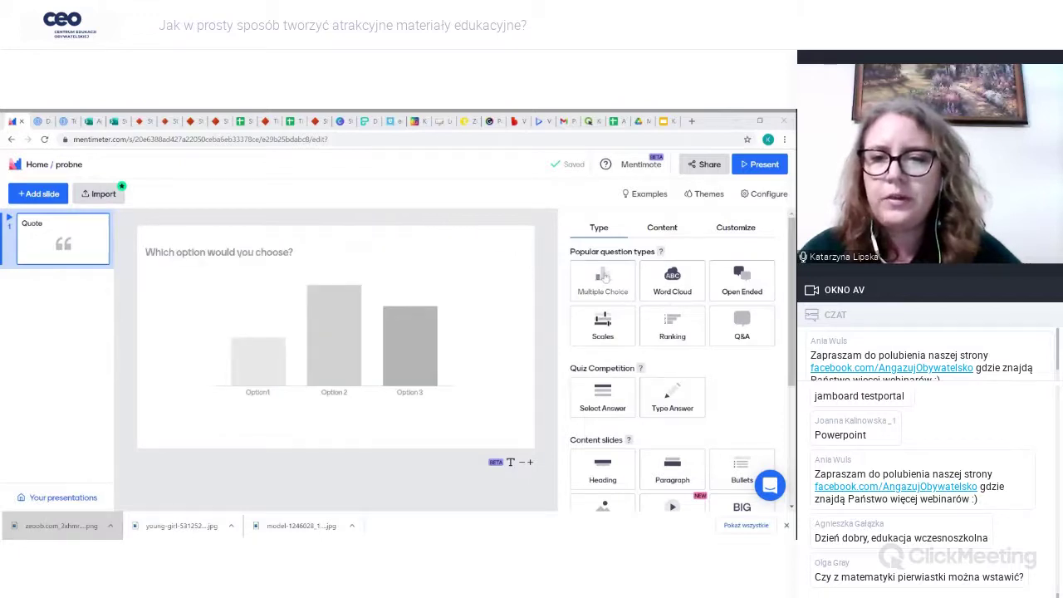
- Make the first slide a Word Cloud and go through its question and entries-per-participant settings
{"action": "left_click", "coordinate": [681, 293]}
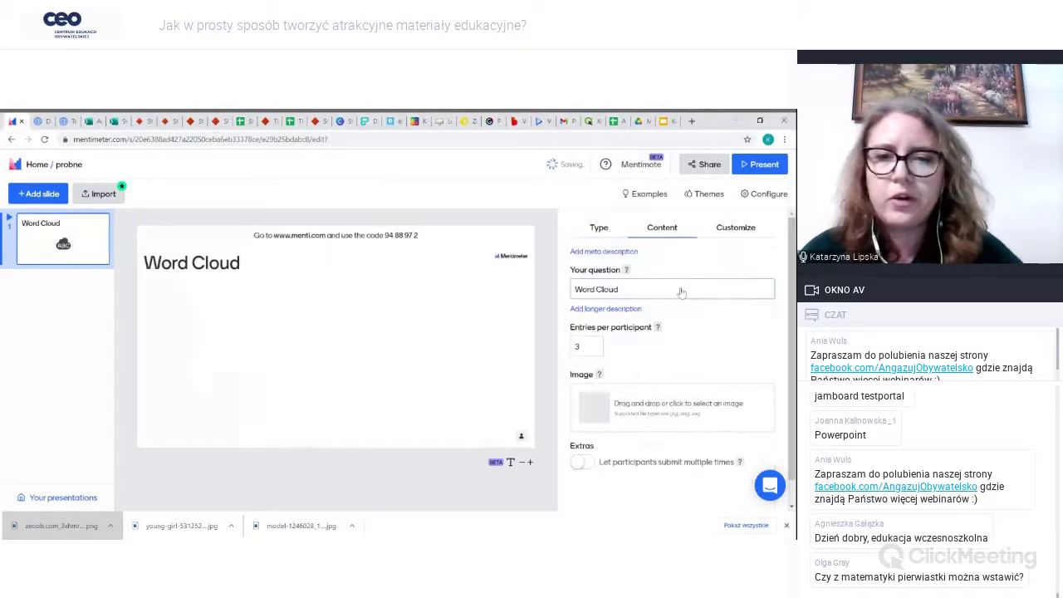
{"action": "left_click", "coordinate": [681, 293]}
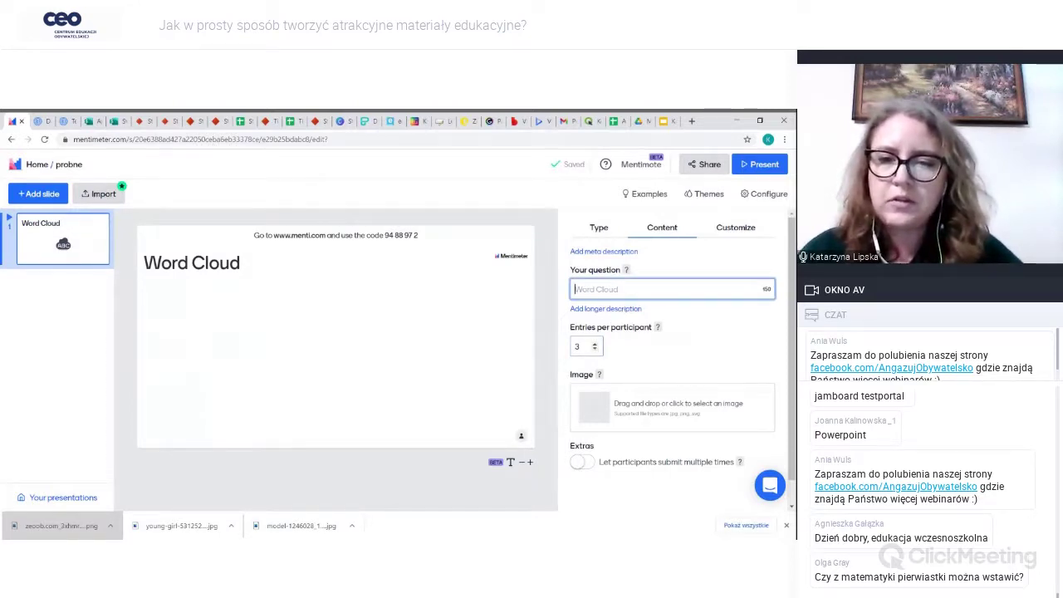
{"action": "left_click", "coordinate": [582, 346]}
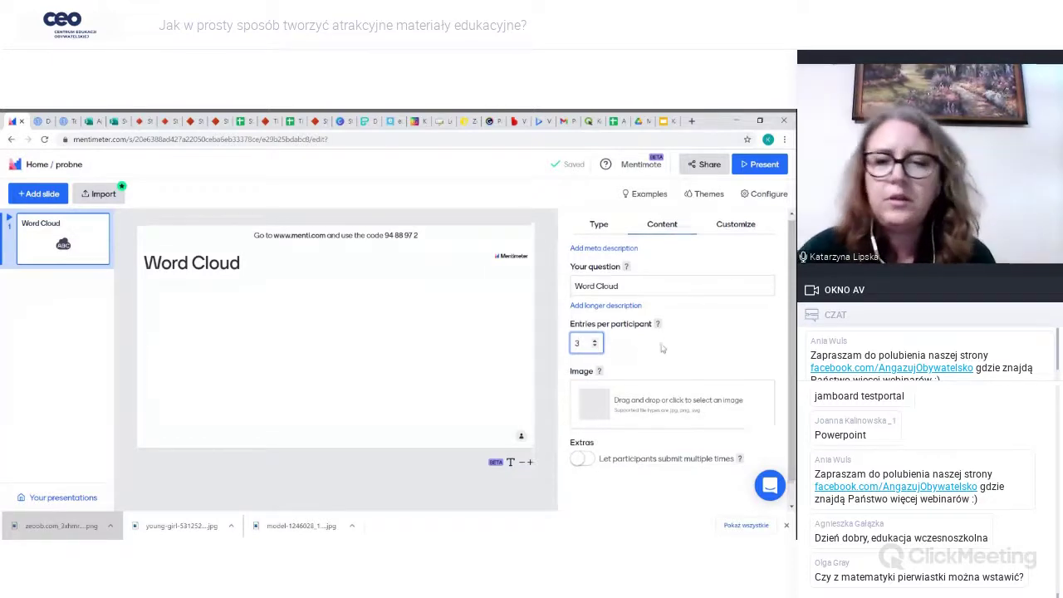
{"action": "scroll", "coordinate": [660, 349], "scroll_direction": "down", "scroll_amount": 1}
{"action": "scroll", "coordinate": [656, 349], "scroll_direction": "up", "scroll_amount": 1}
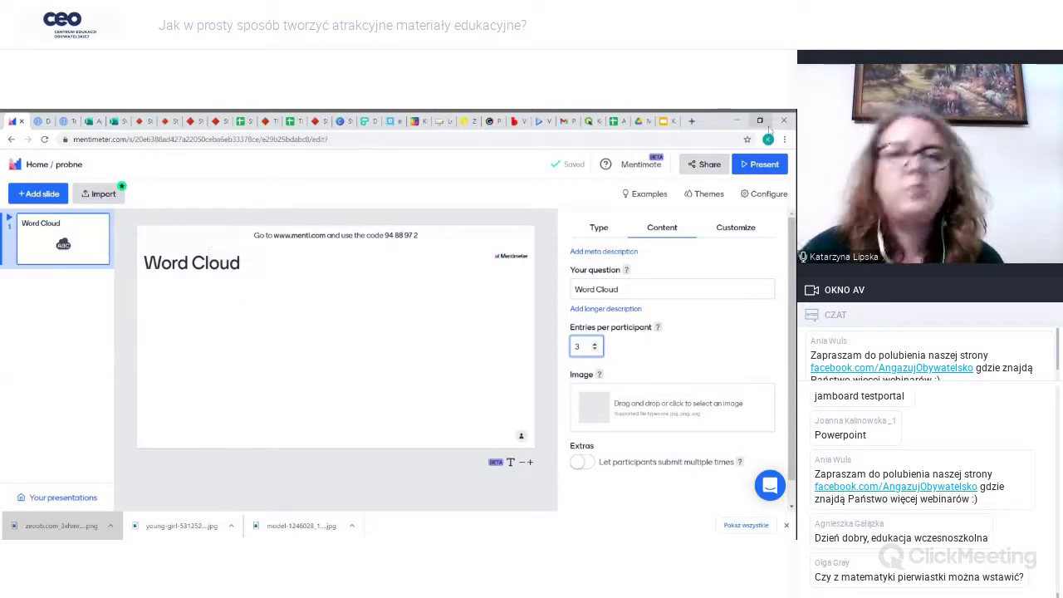
- Examine the join instructions at the head of the Word Cloud slide and return to the list of presentations
{"action": "left_click", "coordinate": [392, 240]}
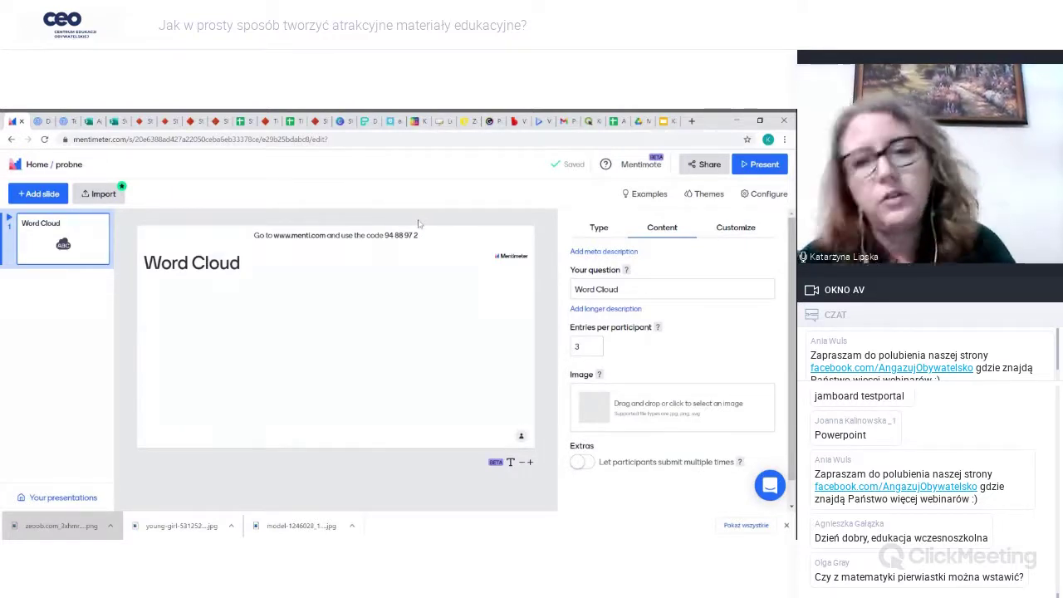
{"action": "mouse_move", "coordinate": [416, 234]}
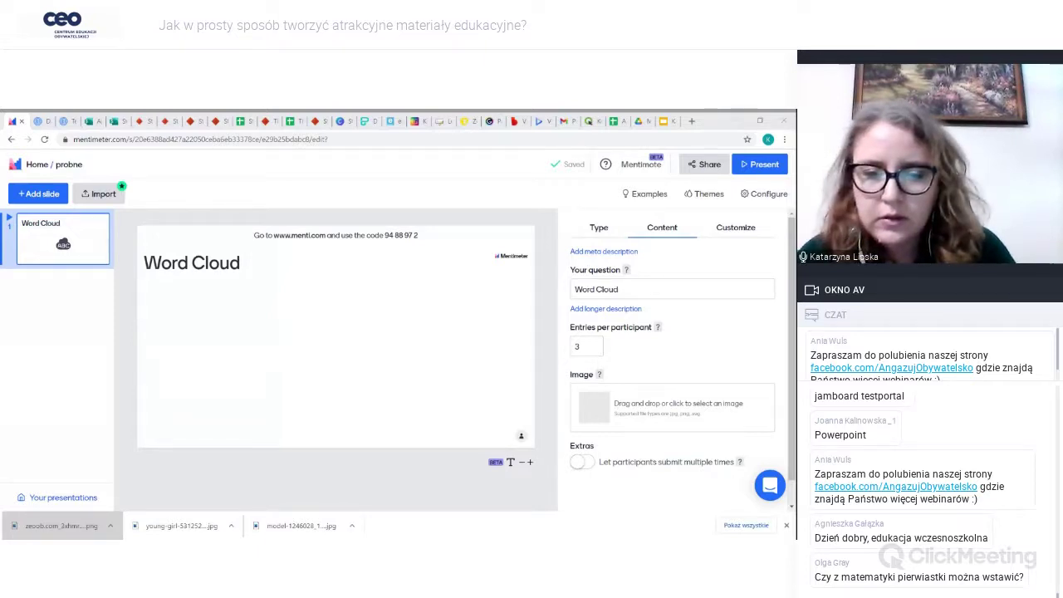
{"action": "left_click", "coordinate": [507, 453]}
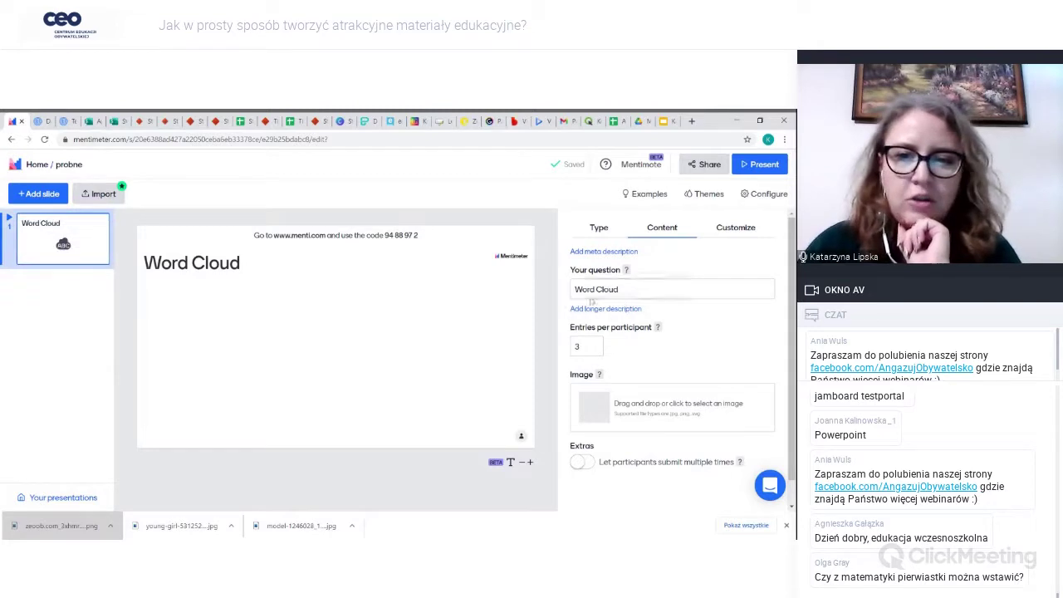
{"action": "left_click", "coordinate": [11, 139]}
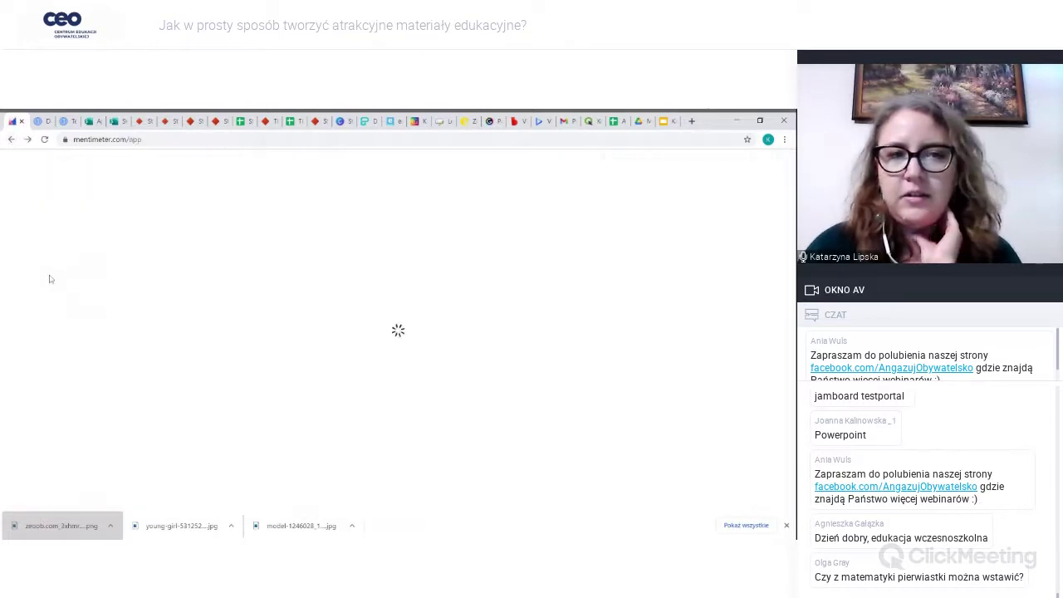
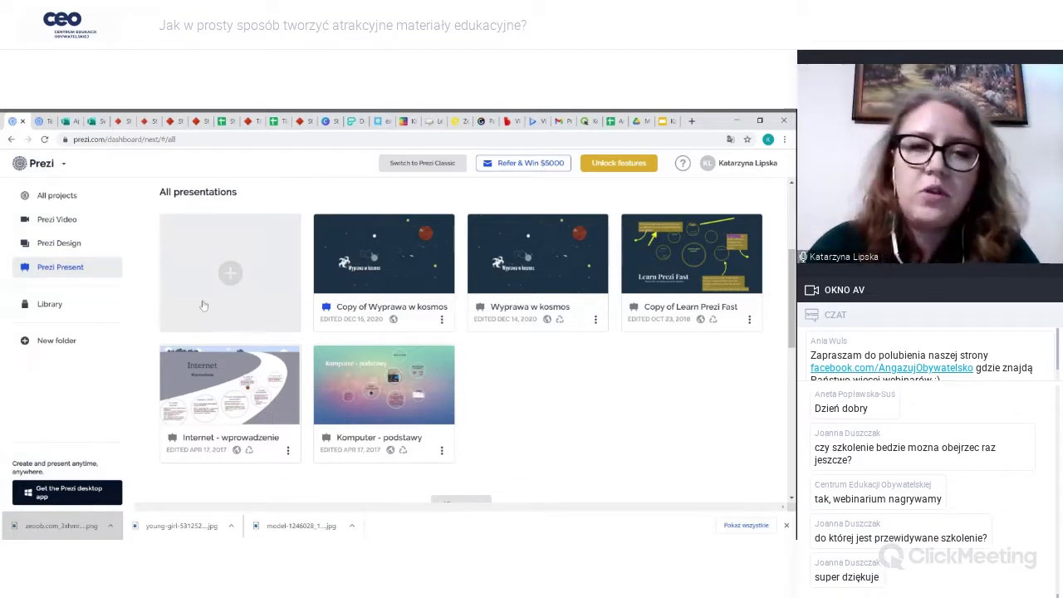
- In Prezi, start a new presentation from the Colorful Nature template in the General category
{"action": "left_click", "coordinate": [231, 275]}
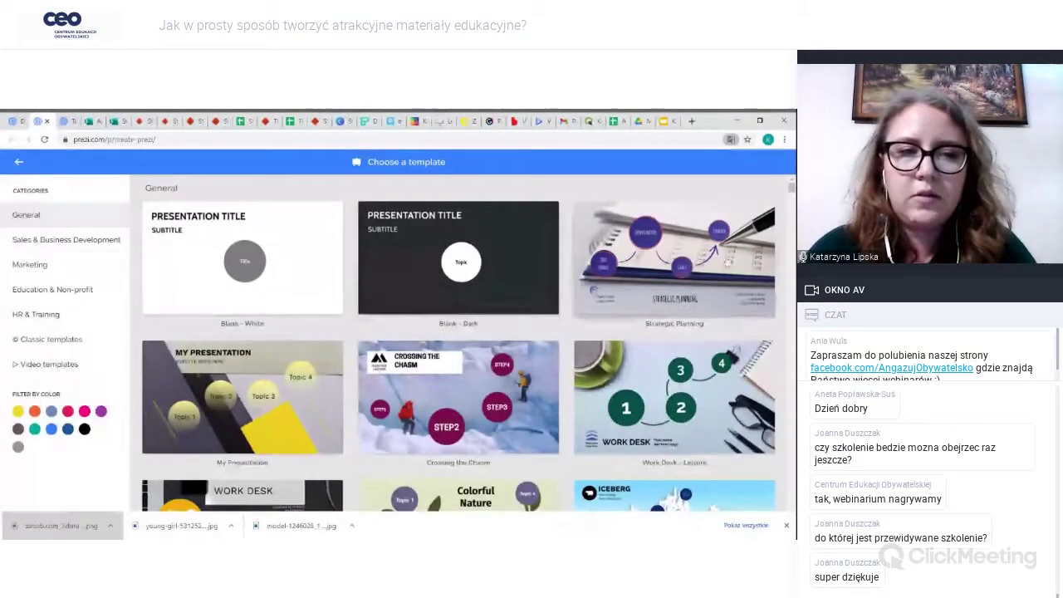
{"action": "scroll", "coordinate": [272, 400], "scroll_direction": "down", "scroll_amount": 5}
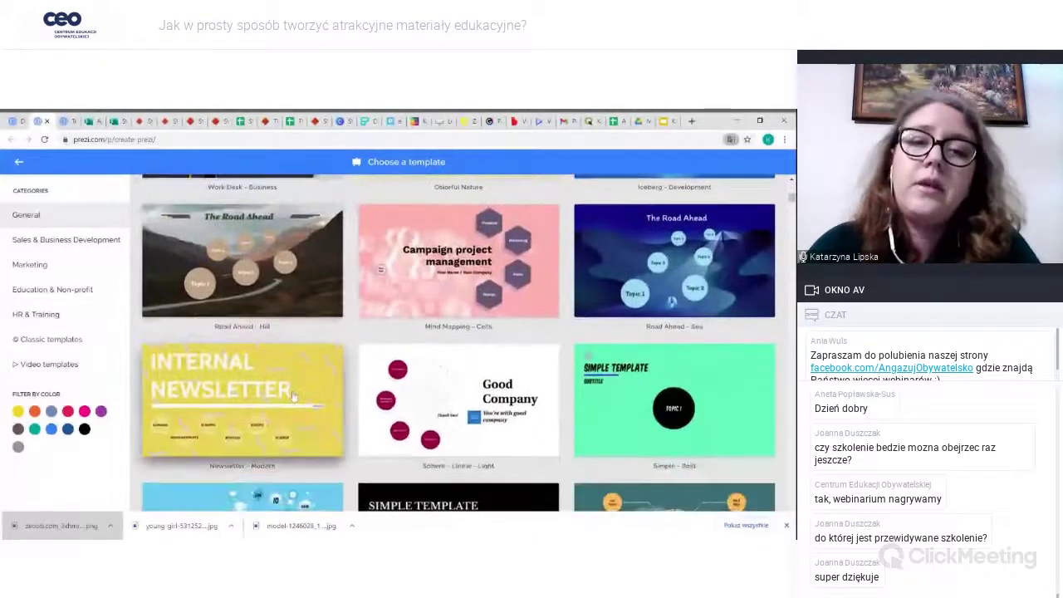
{"action": "scroll", "coordinate": [293, 397], "scroll_direction": "down", "scroll_amount": 1}
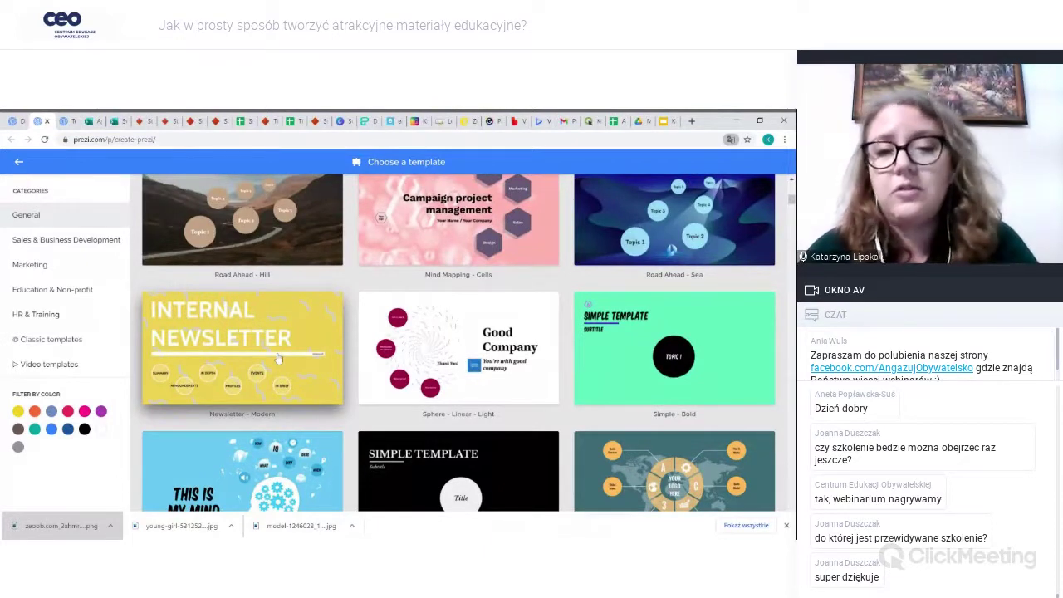
{"action": "scroll", "coordinate": [280, 360], "scroll_direction": "down", "scroll_amount": 1}
{"action": "scroll", "coordinate": [280, 359], "scroll_direction": "down", "scroll_amount": 3}
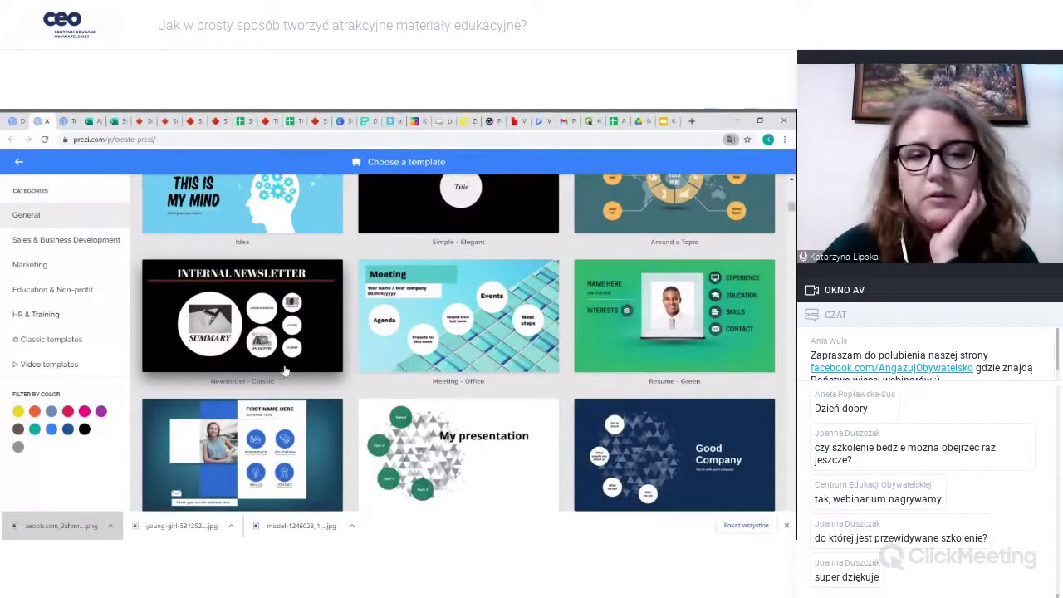
{"action": "scroll", "coordinate": [389, 393], "scroll_direction": "down", "scroll_amount": 1}
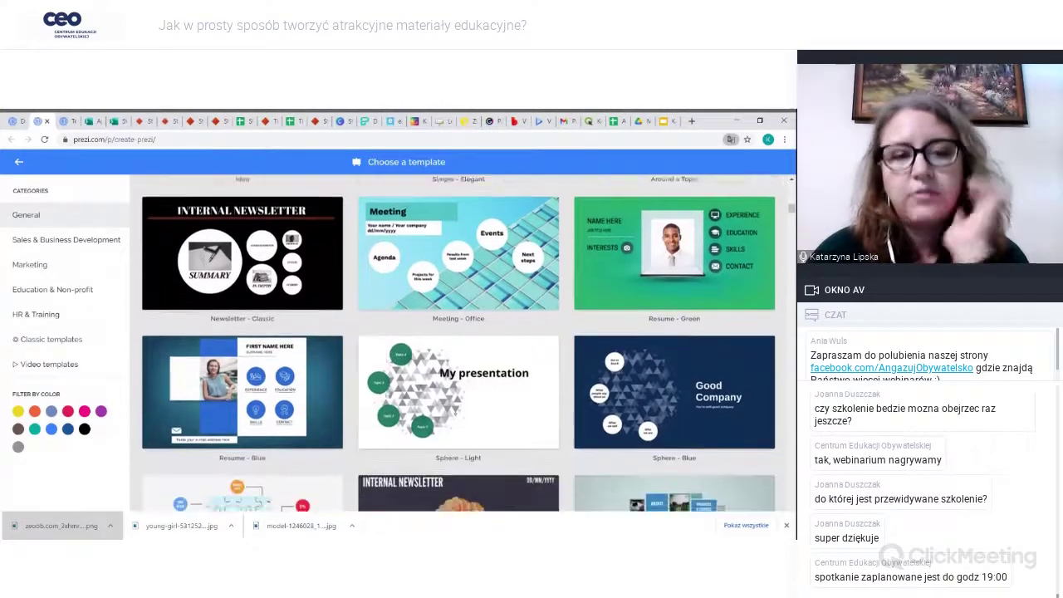
{"action": "scroll", "coordinate": [390, 392], "scroll_direction": "down", "scroll_amount": 1}
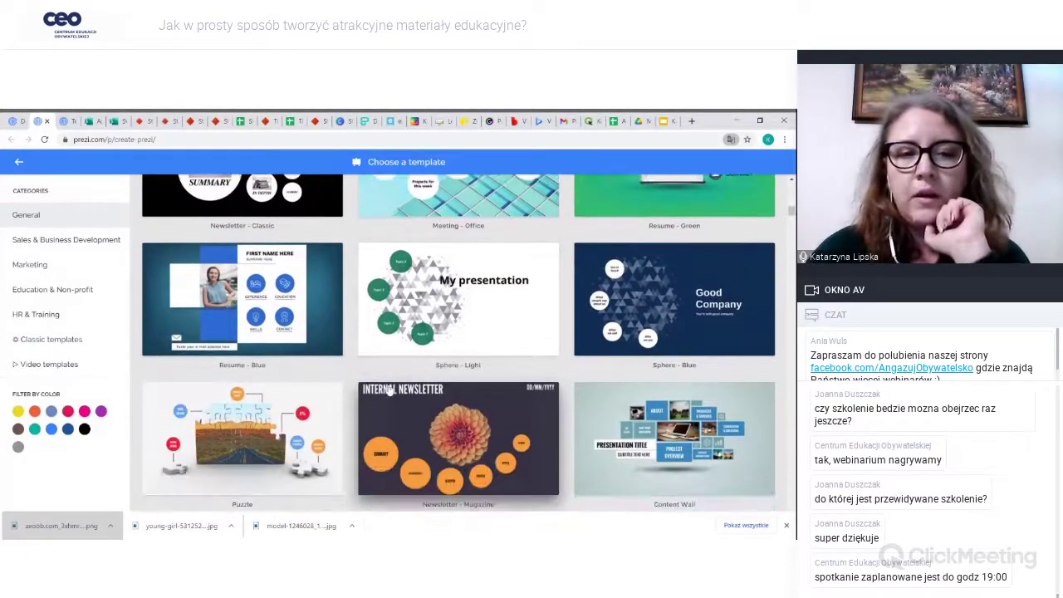
{"action": "scroll", "coordinate": [390, 391], "scroll_direction": "down", "scroll_amount": 3}
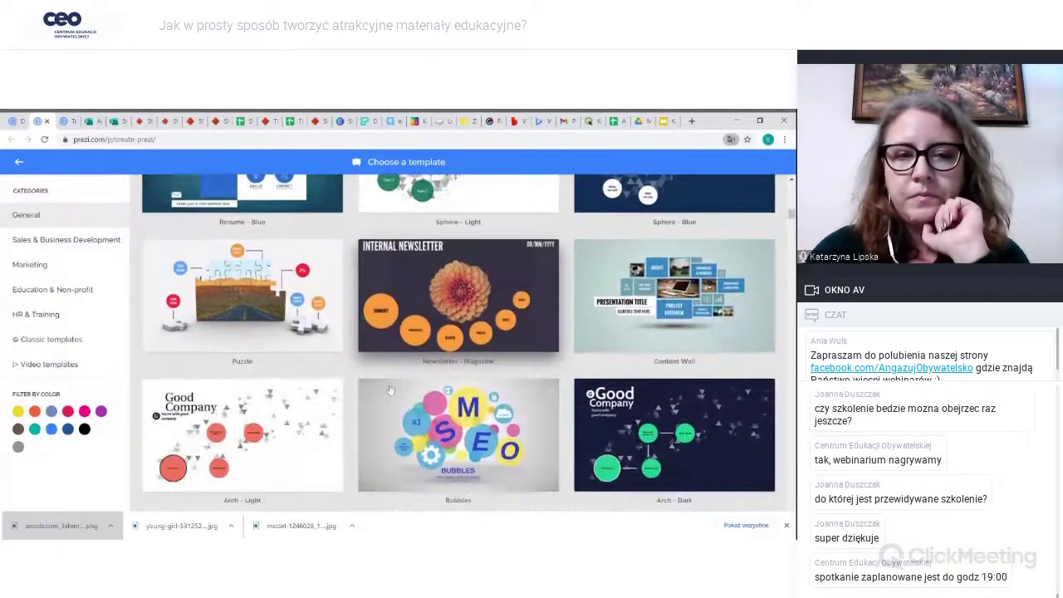
{"action": "scroll", "coordinate": [389, 388], "scroll_direction": "down", "scroll_amount": 6}
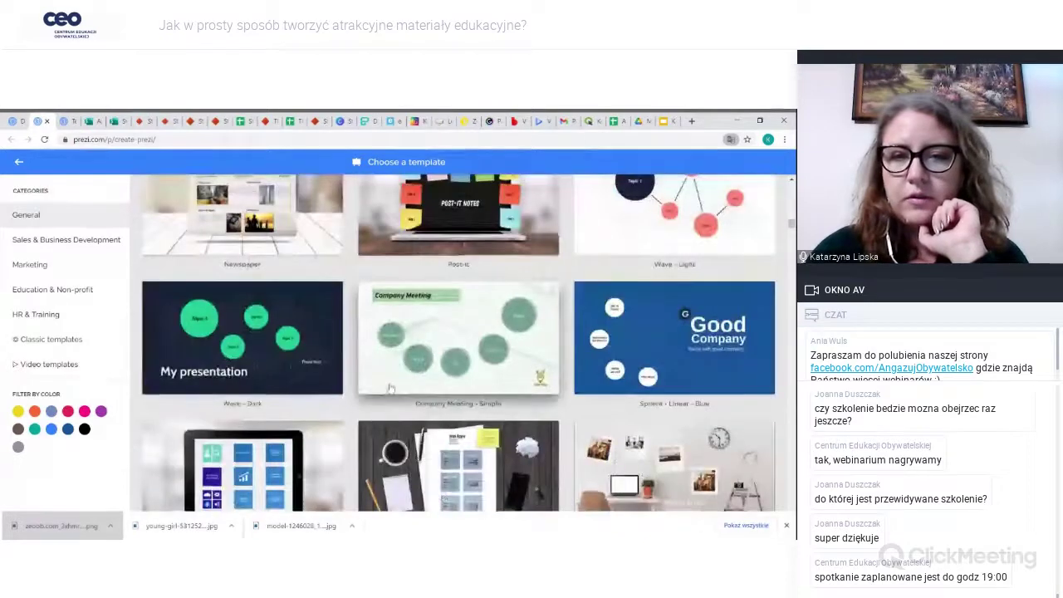
{"action": "scroll", "coordinate": [390, 391], "scroll_direction": "up", "scroll_amount": 5}
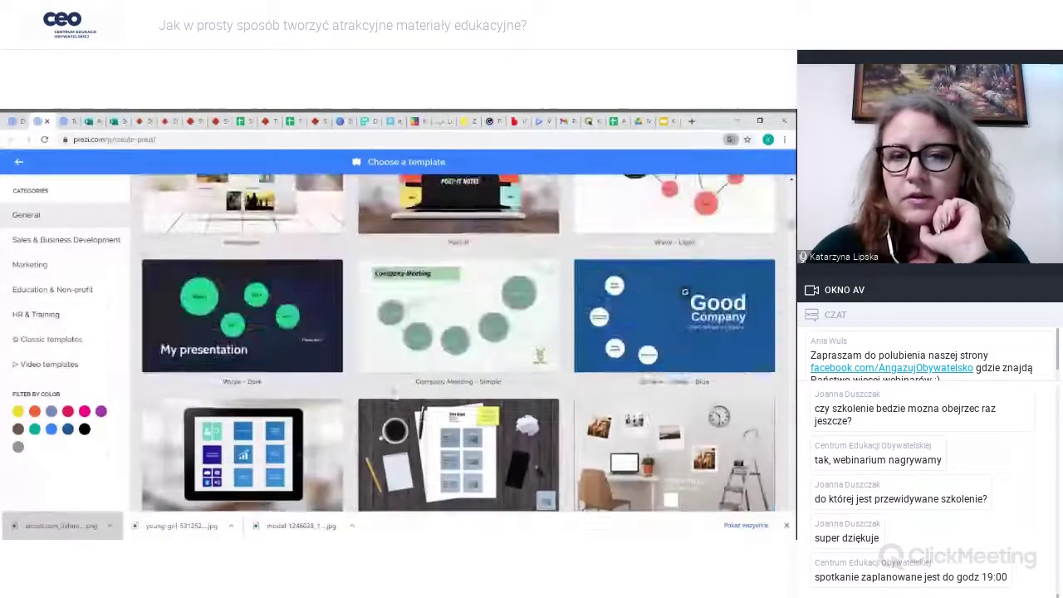
{"action": "scroll", "coordinate": [398, 400], "scroll_direction": "up", "scroll_amount": 10}
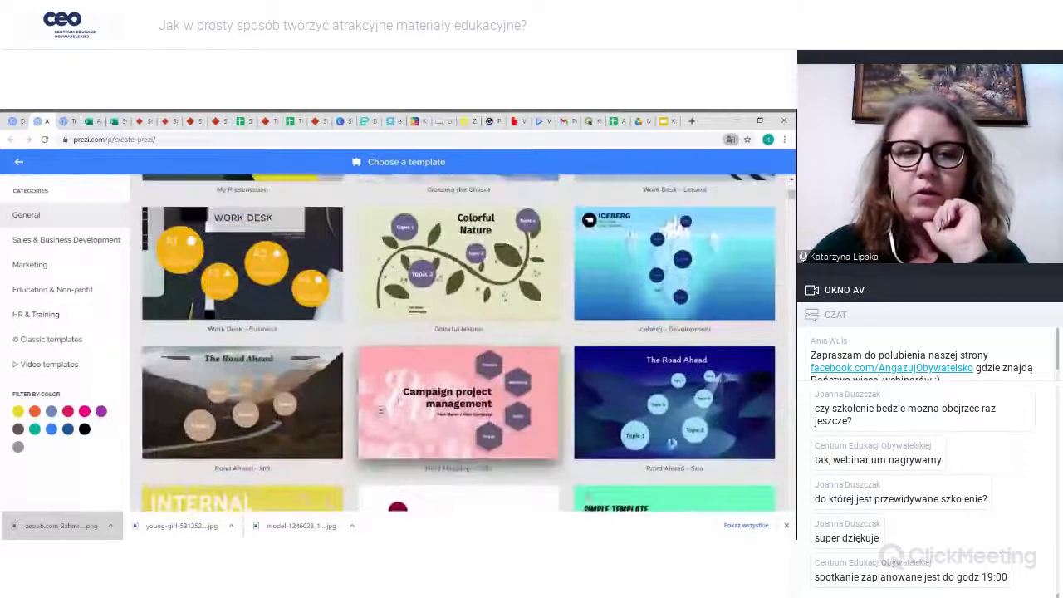
{"action": "left_click", "coordinate": [468, 331]}
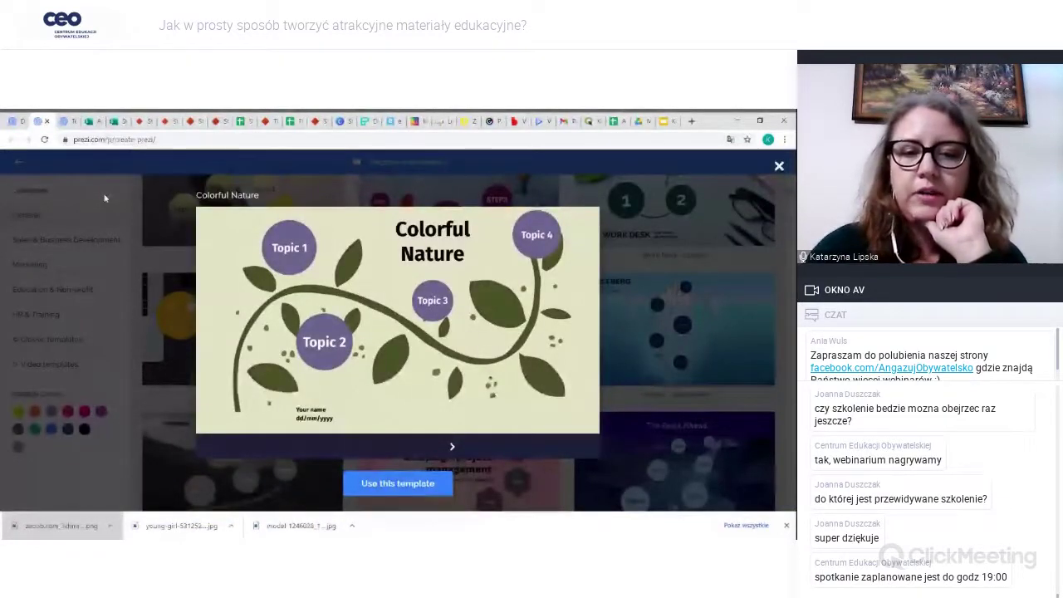
{"action": "left_click", "coordinate": [390, 485]}
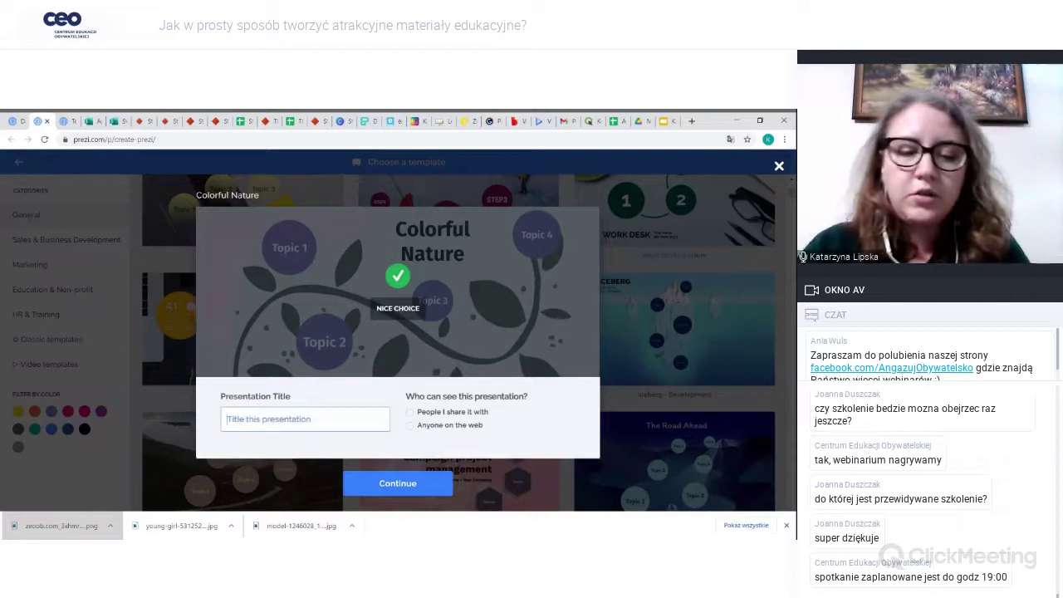
- Title the presentation "Proba" and make it visible to anyone on the web
{"action": "type", "text": "Proba"}
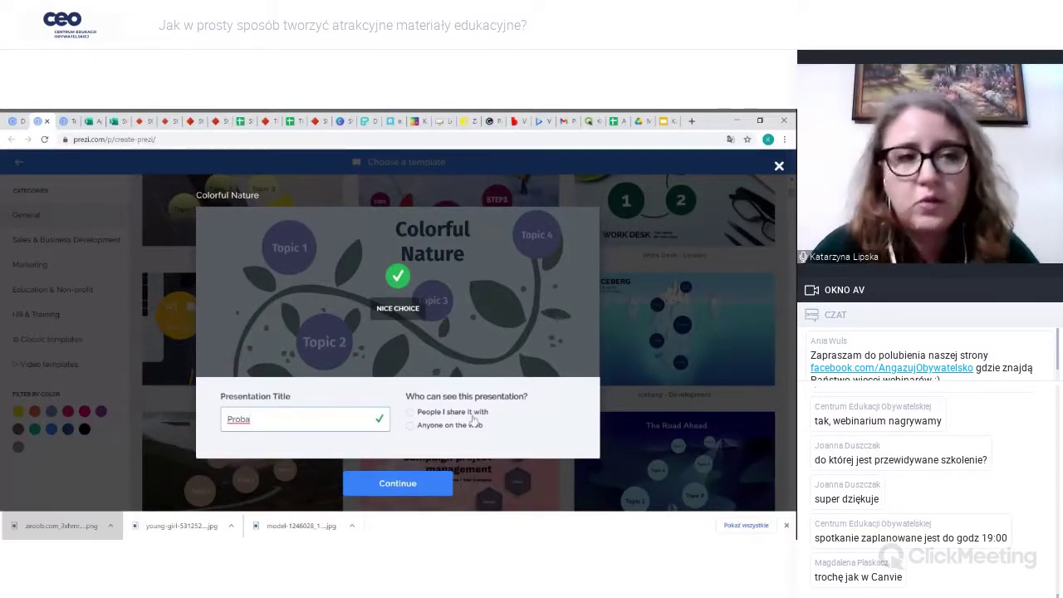
{"action": "left_click", "coordinate": [412, 416]}
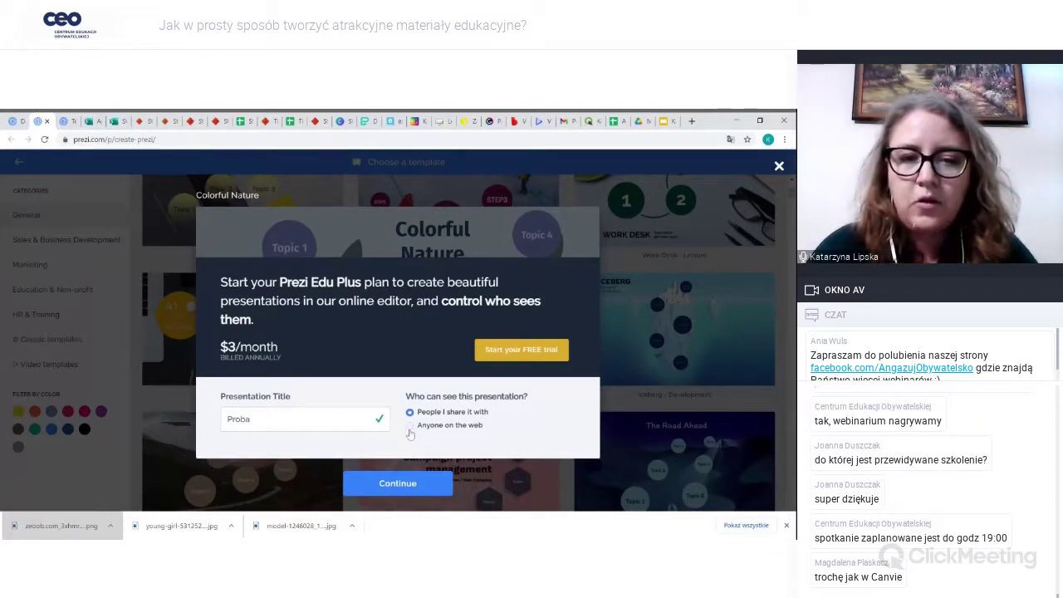
{"action": "left_click", "coordinate": [410, 429]}
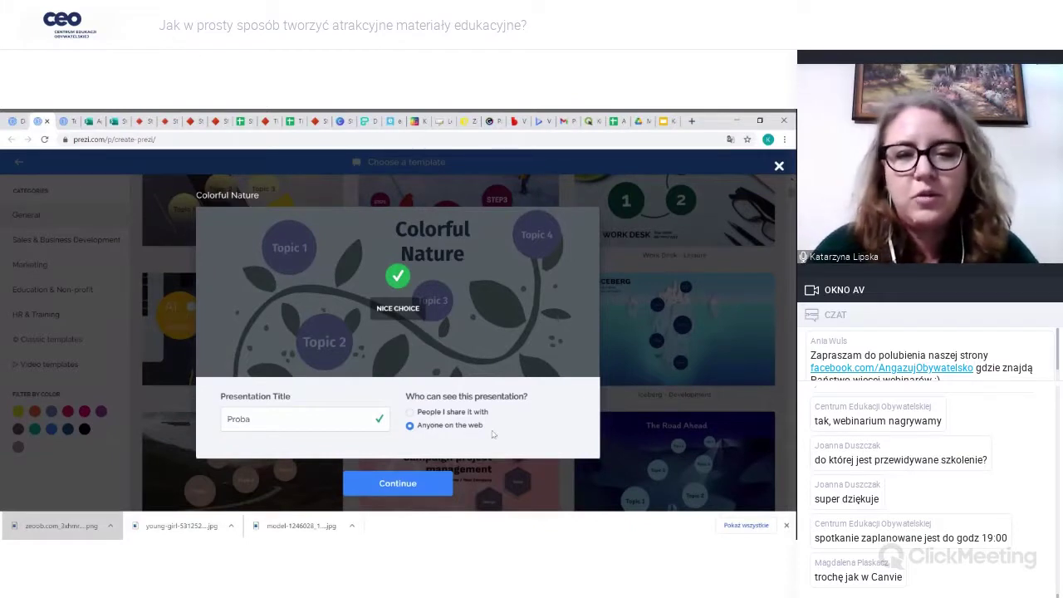
- Create the presentation from the chosen template and dismiss the introductory video on how Prezi works
{"action": "left_click", "coordinate": [398, 484]}
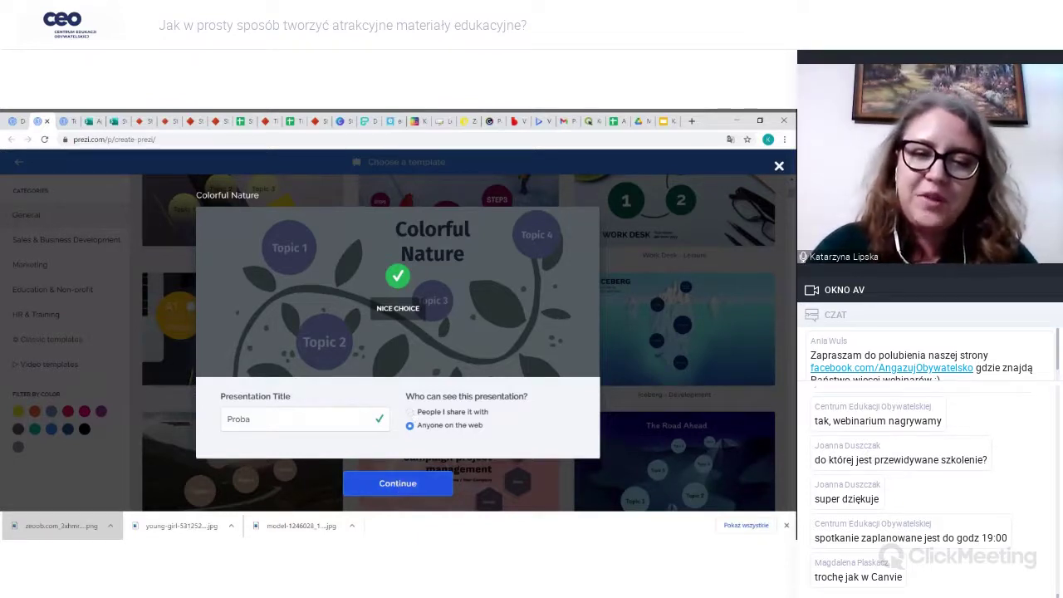
{"action": "left_click", "coordinate": [399, 484]}
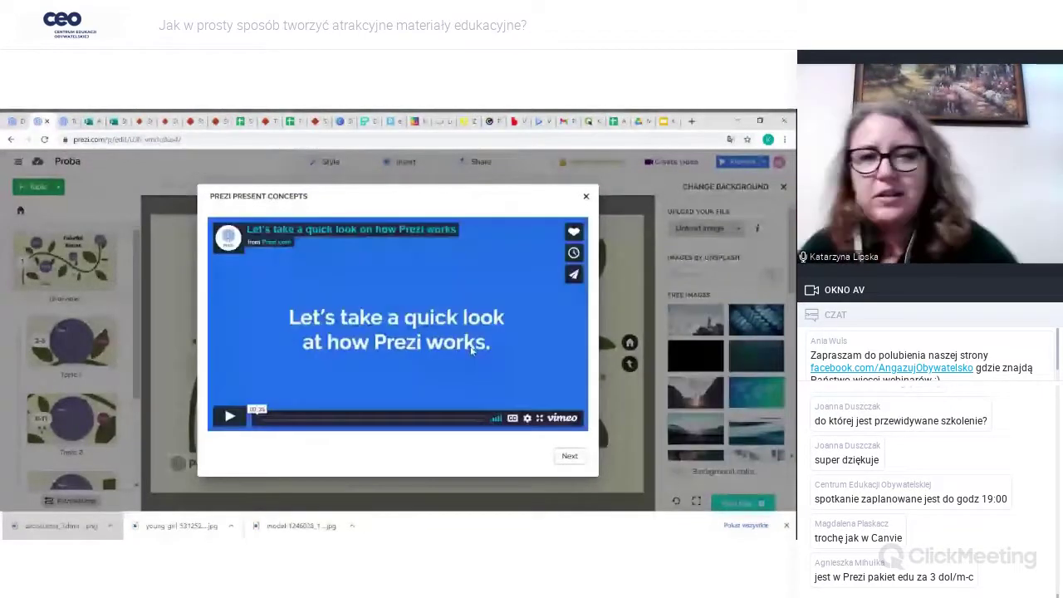
{"action": "left_click", "coordinate": [586, 197]}
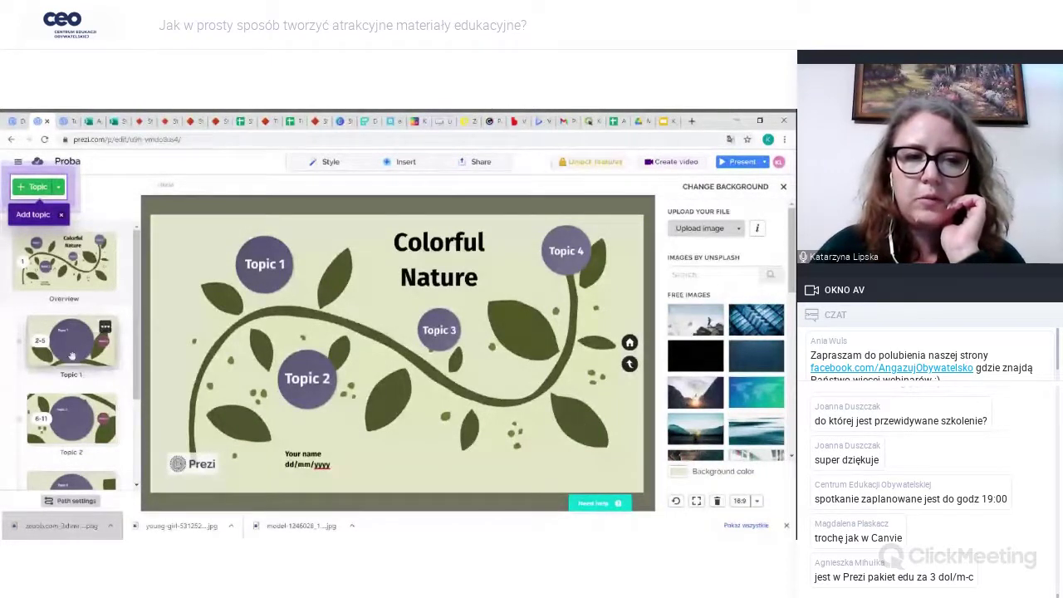
- Open Topic 1 from the topic list and replace its heading with "Próbny teksy"
{"action": "scroll", "coordinate": [71, 357], "scroll_direction": "down", "scroll_amount": 2}
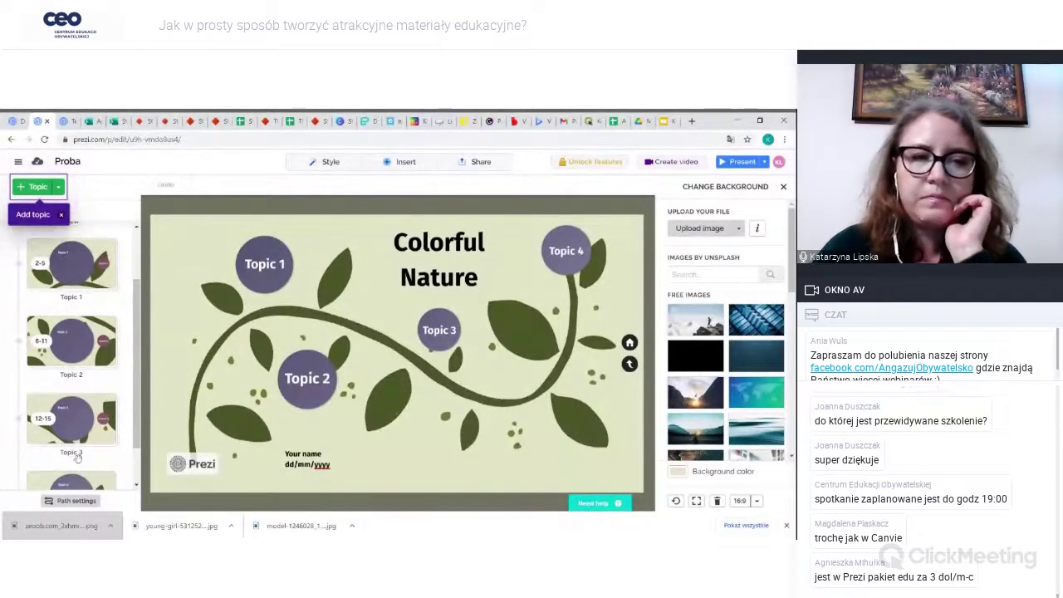
{"action": "scroll", "coordinate": [67, 399], "scroll_direction": "up", "scroll_amount": 2}
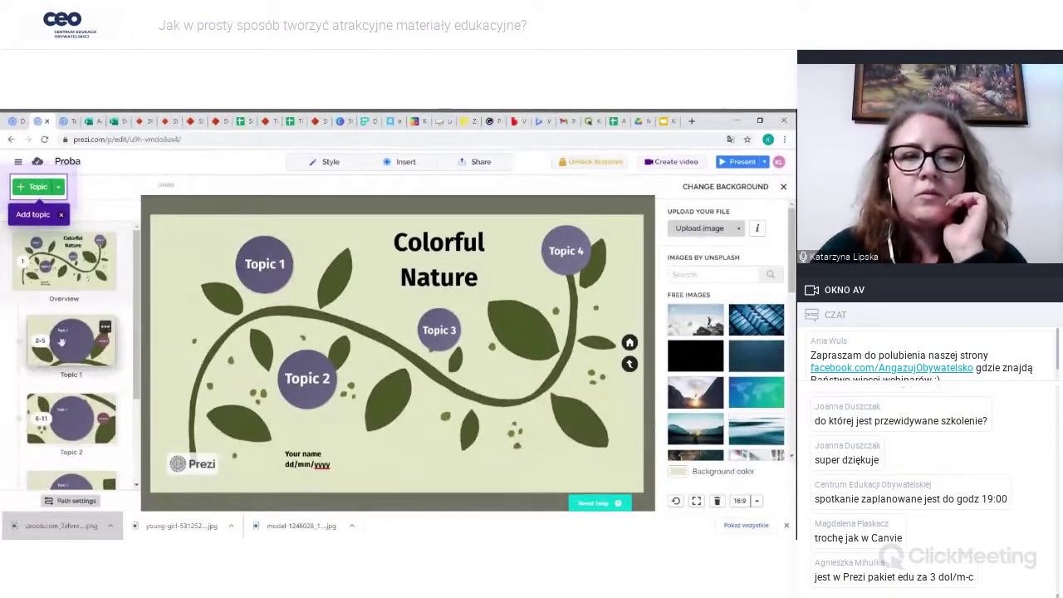
{"action": "left_click", "coordinate": [61, 341]}
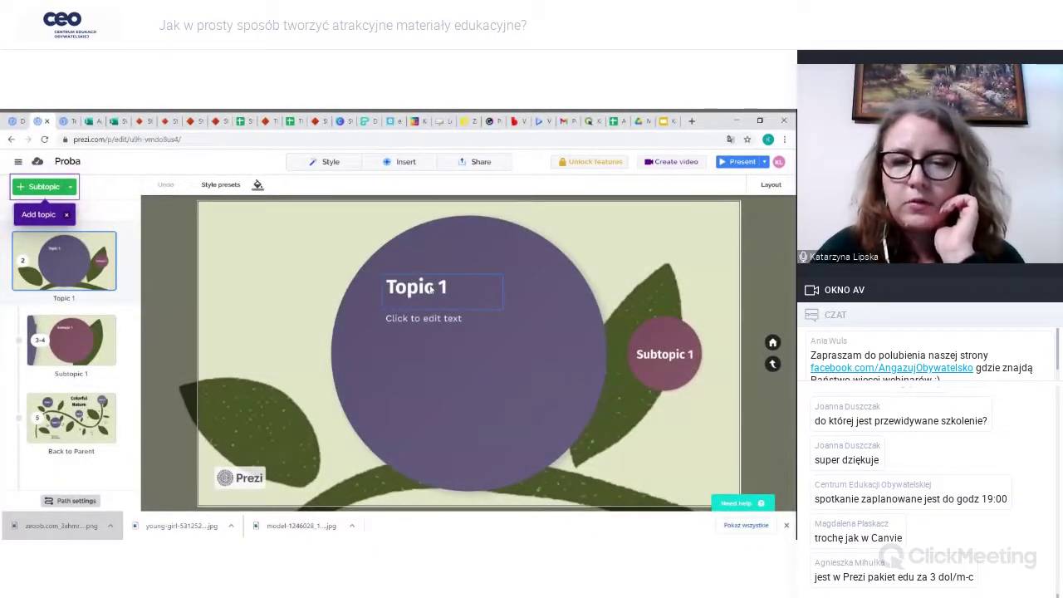
{"action": "left_click", "coordinate": [430, 289]}
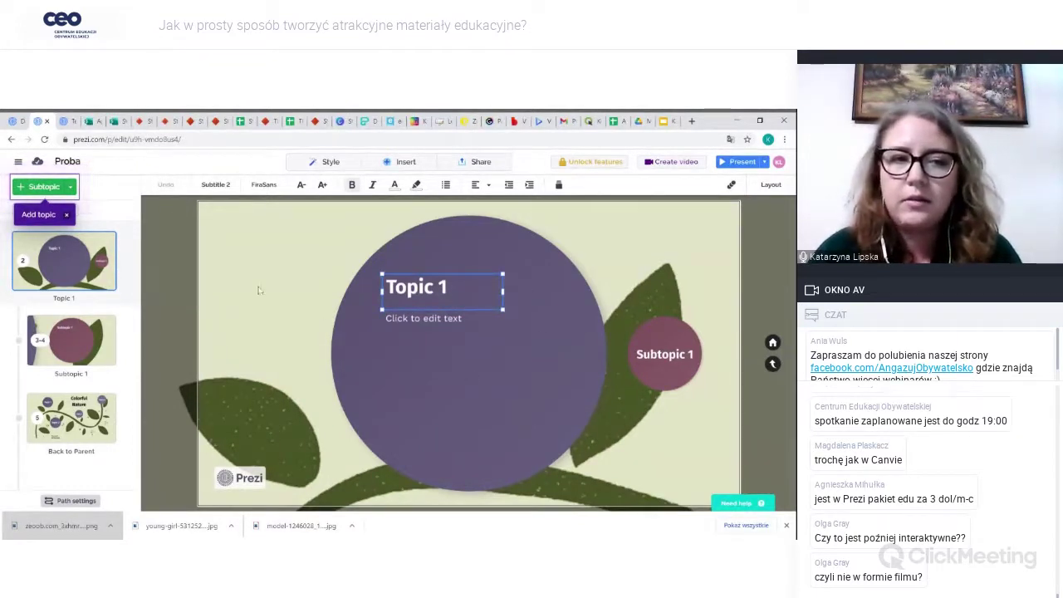
{"action": "left_click", "coordinate": [428, 292]}
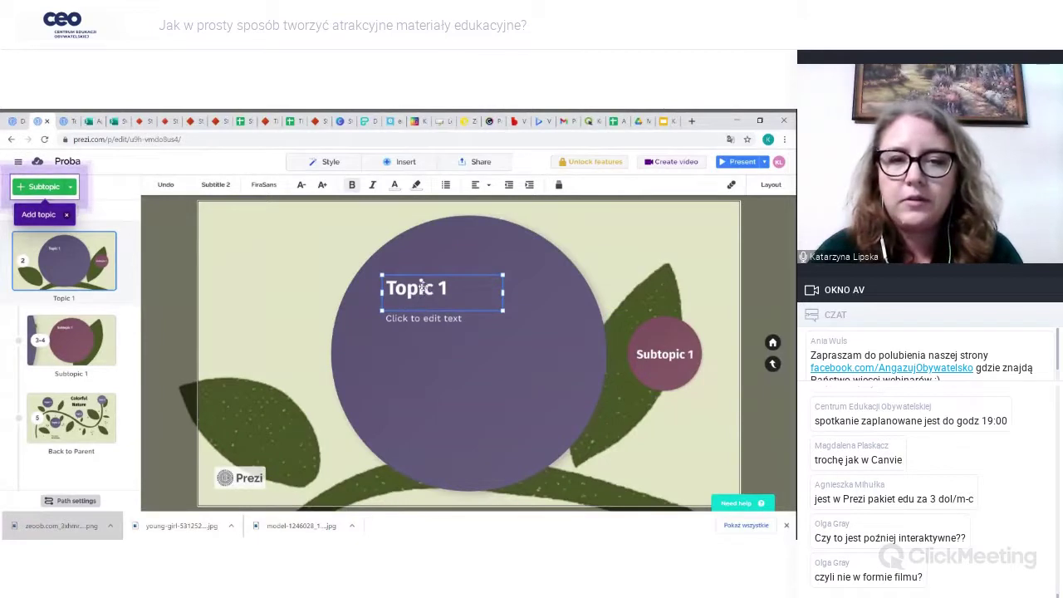
{"action": "double_click", "coordinate": [427, 293]}
{"action": "triple_click", "coordinate": [427, 293]}
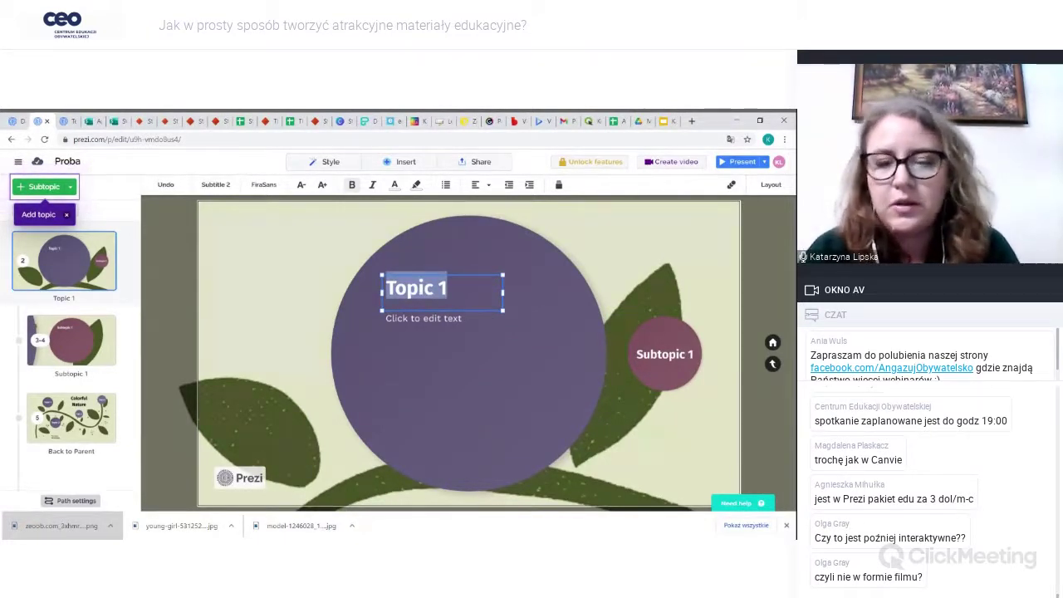
{"action": "type", "text": "Prób"}
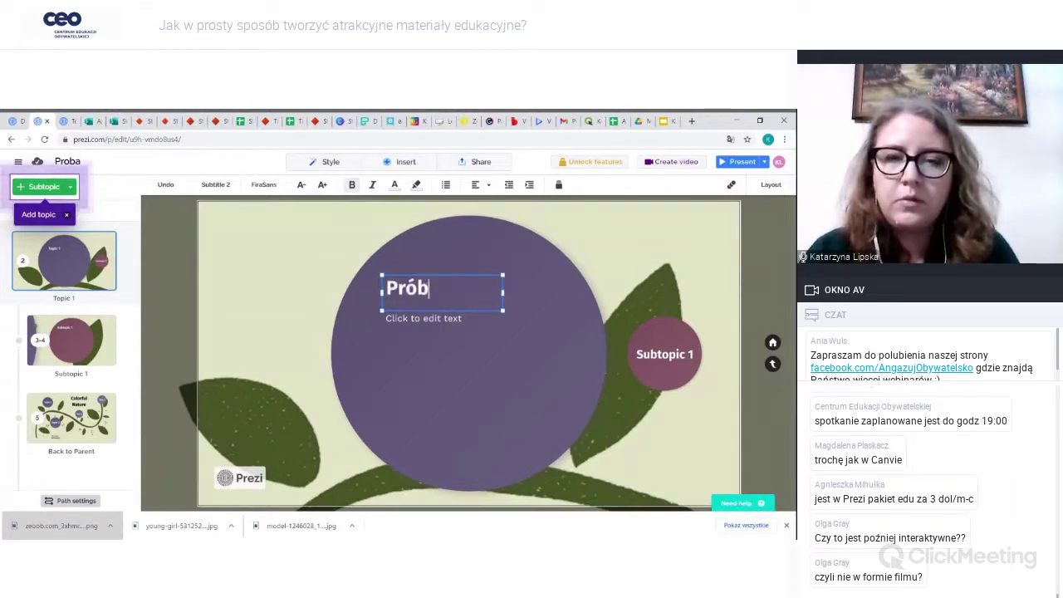
{"action": "type", "text": "ny teksy"}
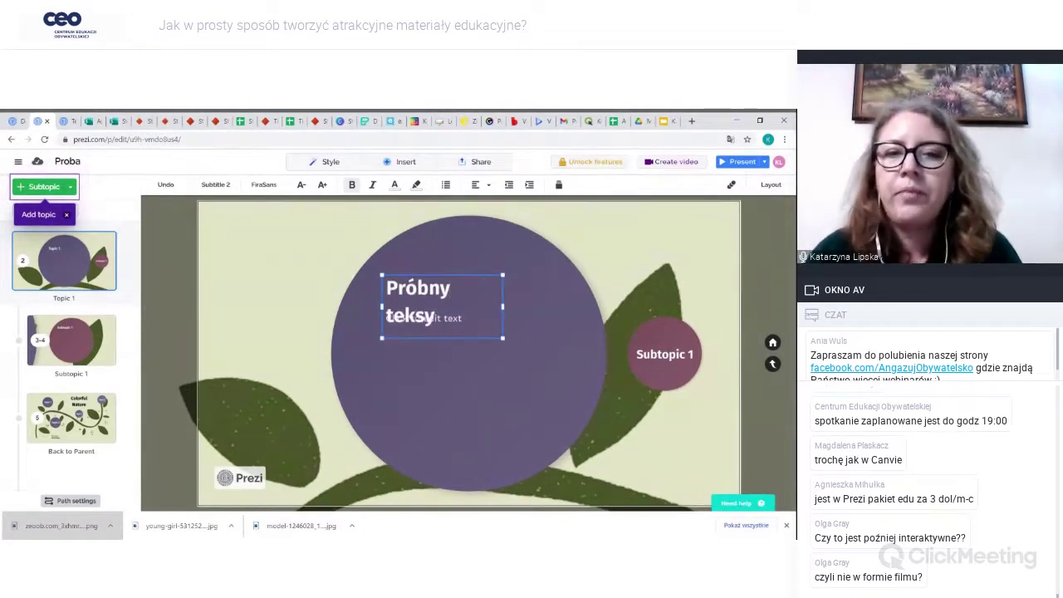
{"action": "left_click", "coordinate": [509, 418]}
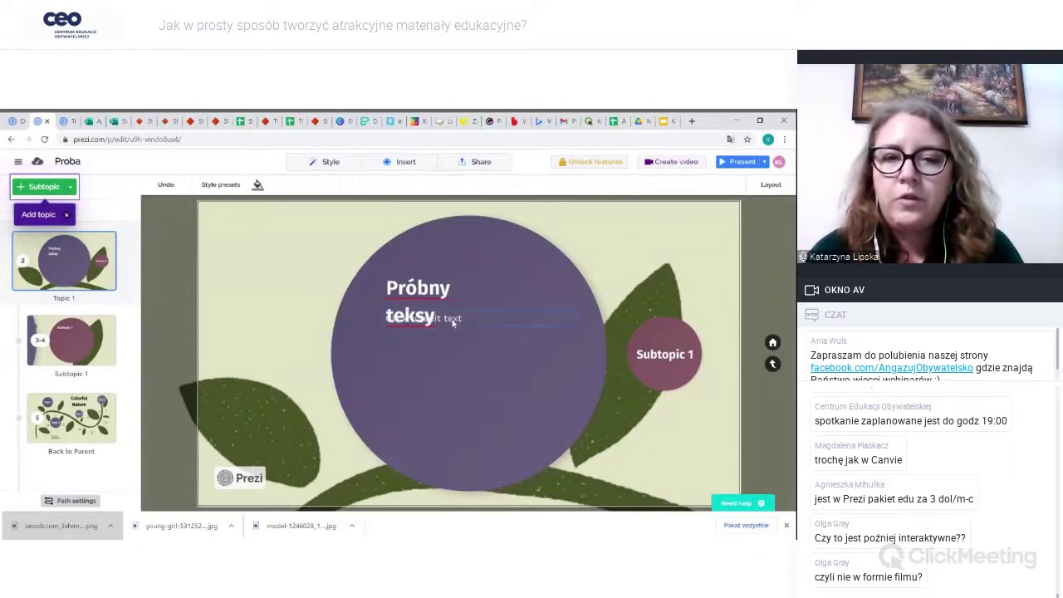
- Examine what can be inserted on the topic slide, including the video options and the recommended icons
{"action": "left_click", "coordinate": [401, 162]}
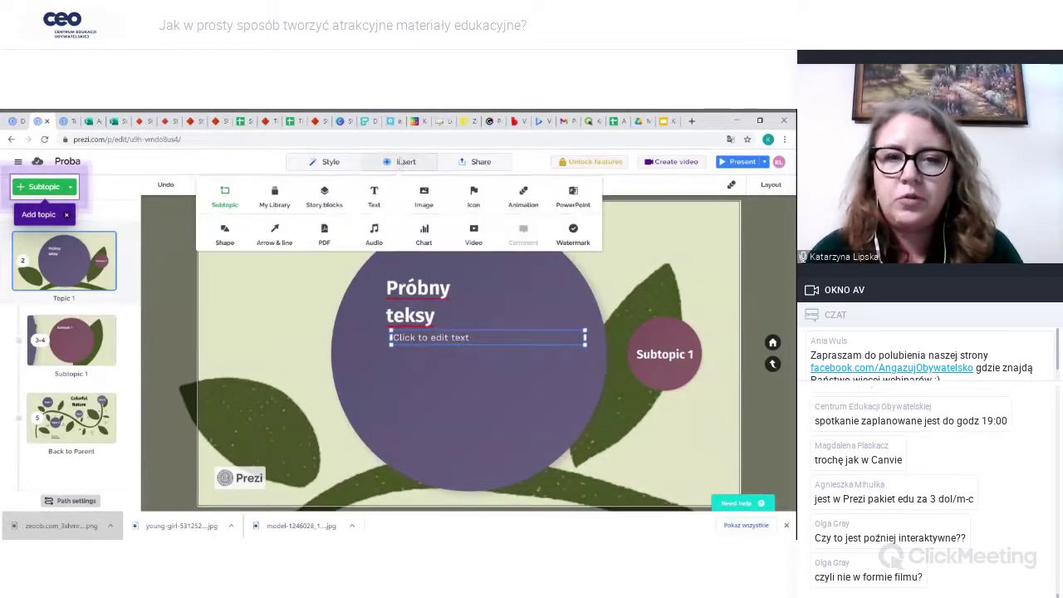
{"action": "left_click", "coordinate": [473, 230]}
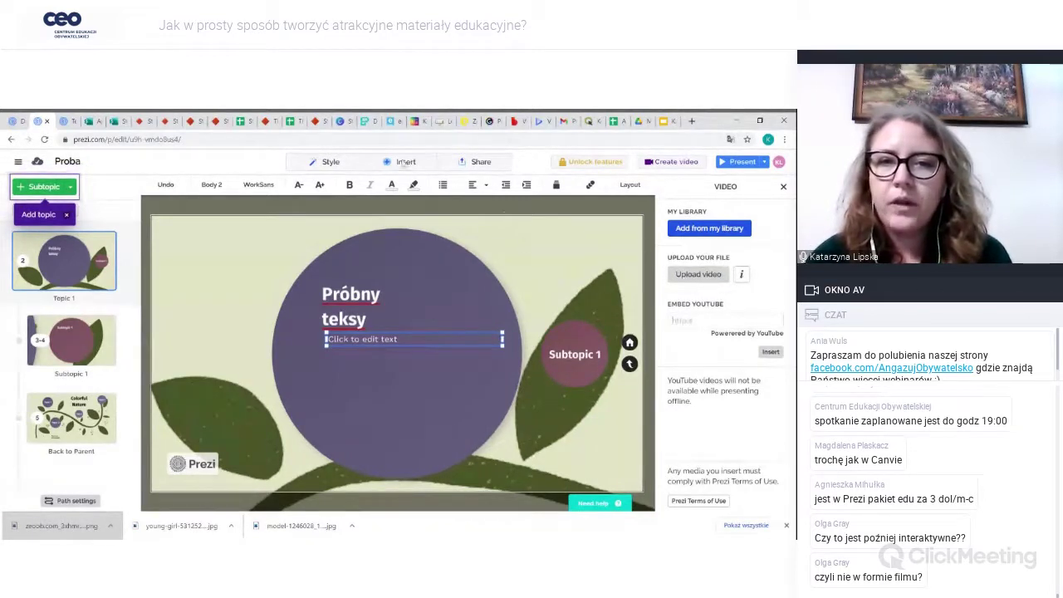
{"action": "left_click", "coordinate": [783, 188]}
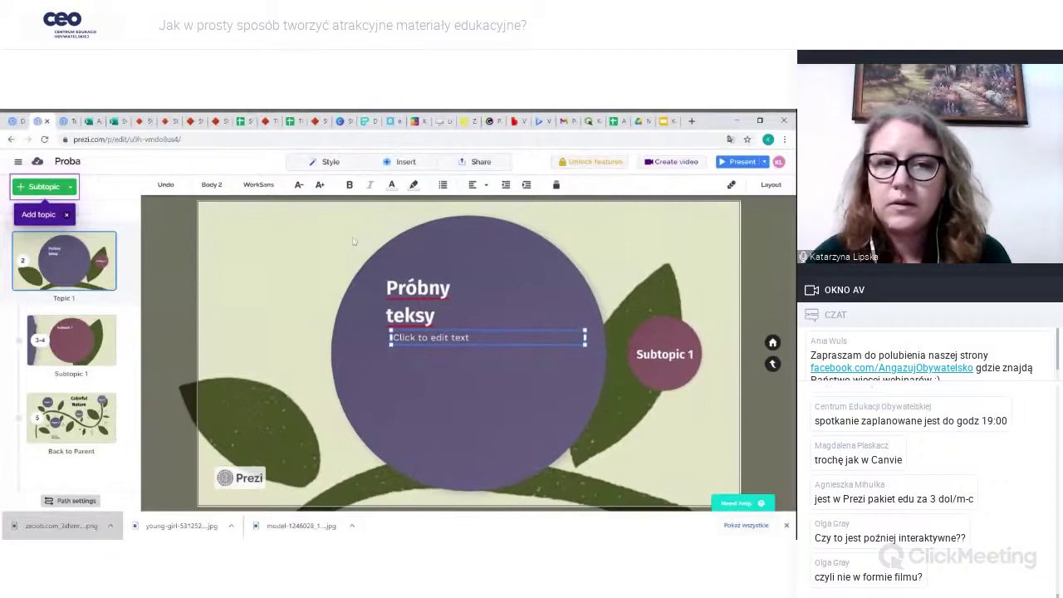
{"action": "left_click", "coordinate": [406, 163]}
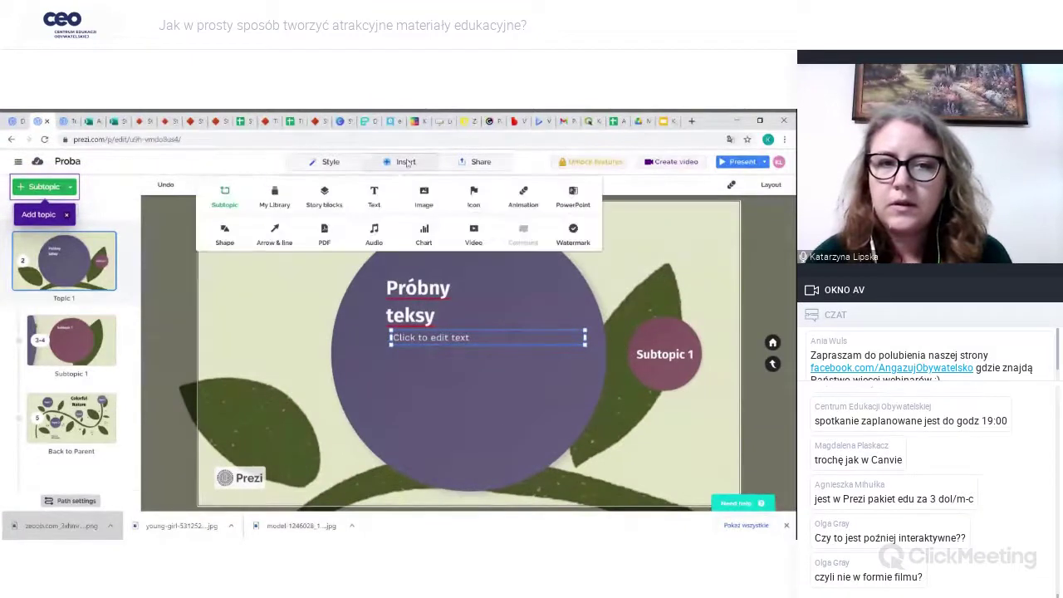
{"action": "left_click", "coordinate": [484, 196]}
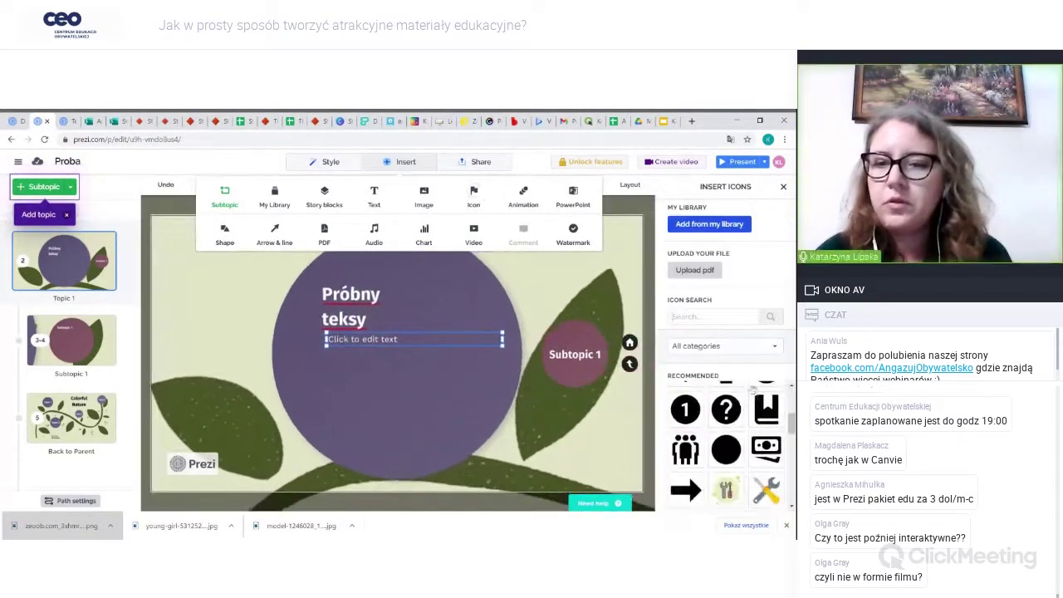
{"action": "scroll", "coordinate": [752, 389], "scroll_direction": "down", "scroll_amount": 3}
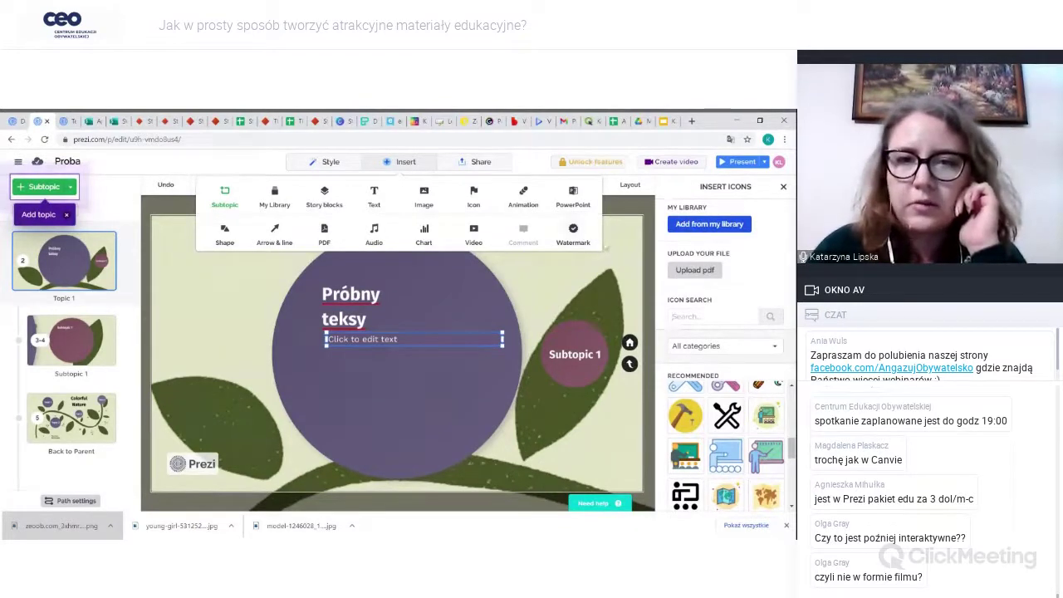
{"action": "left_click", "coordinate": [629, 211]}
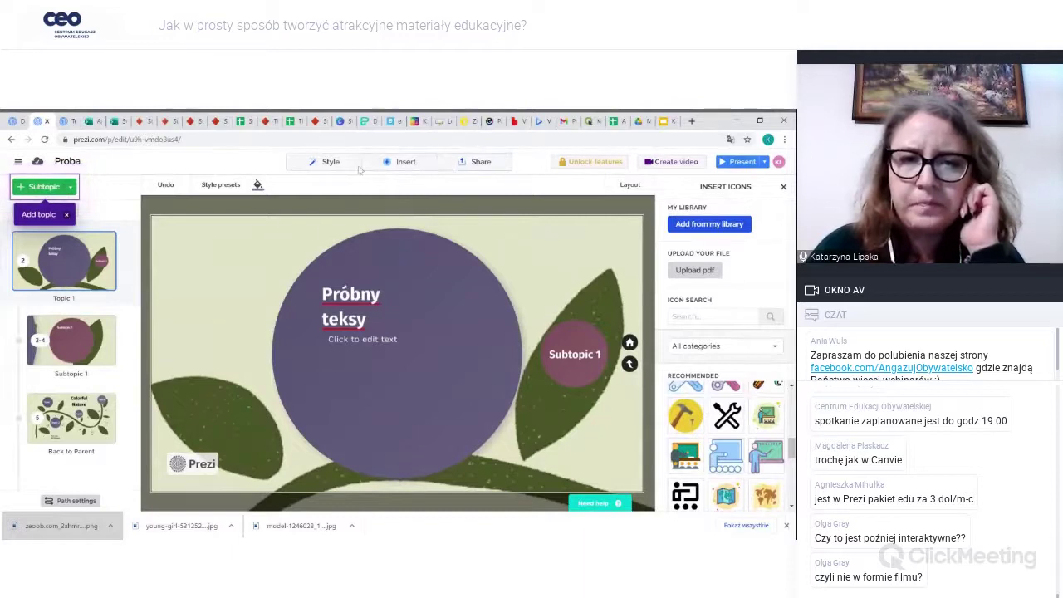
{"action": "left_click", "coordinate": [419, 164]}
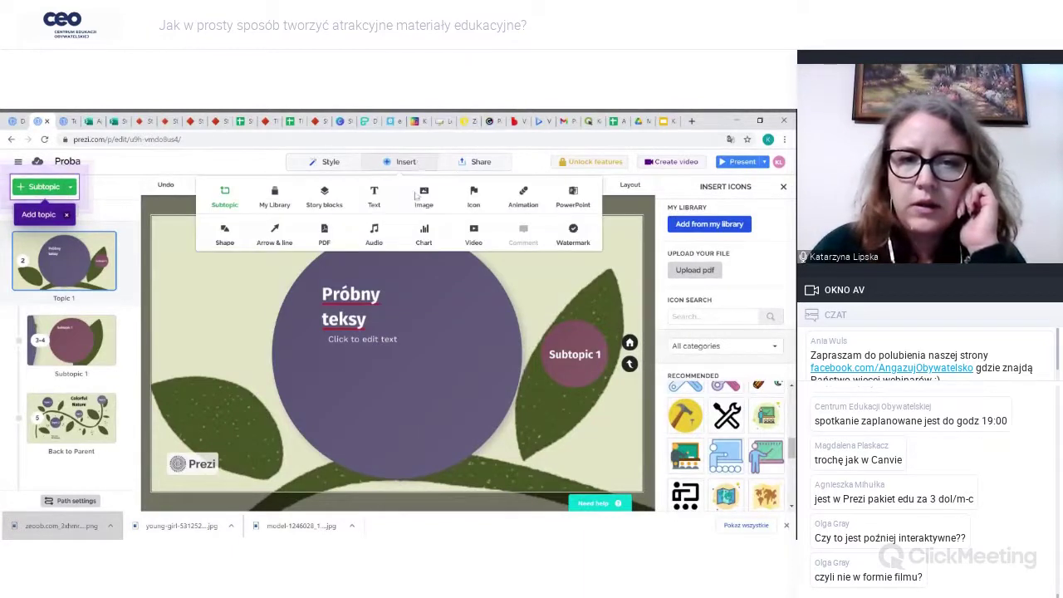
{"action": "left_click", "coordinate": [68, 162]}
{"action": "left_click", "coordinate": [211, 165]}
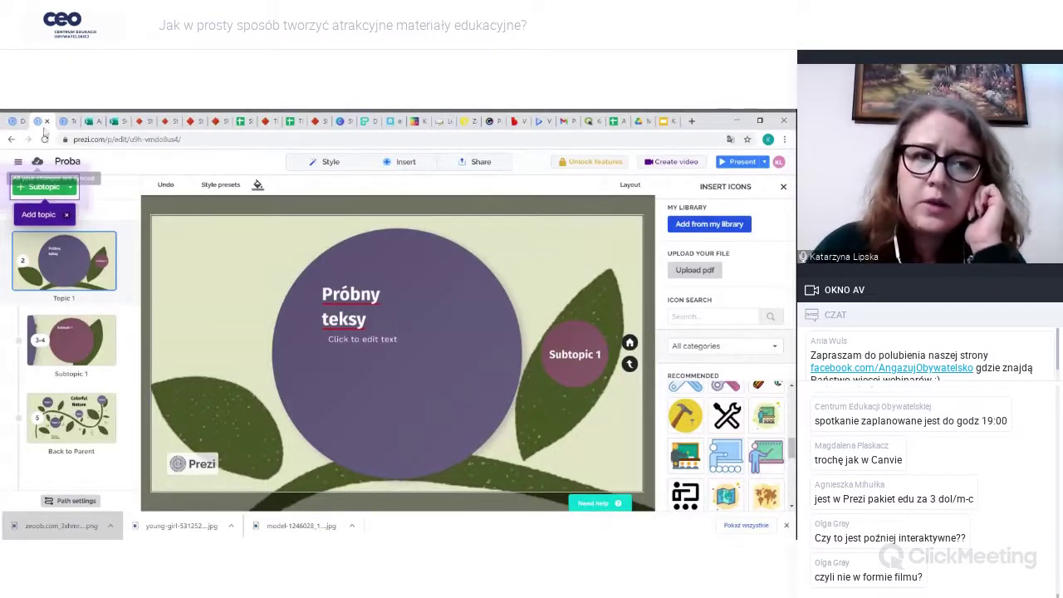
- Close the other Prezi browser tab and review the presentation's insert and style options
{"action": "left_click", "coordinate": [15, 121]}
{"action": "left_click", "coordinate": [22, 121]}
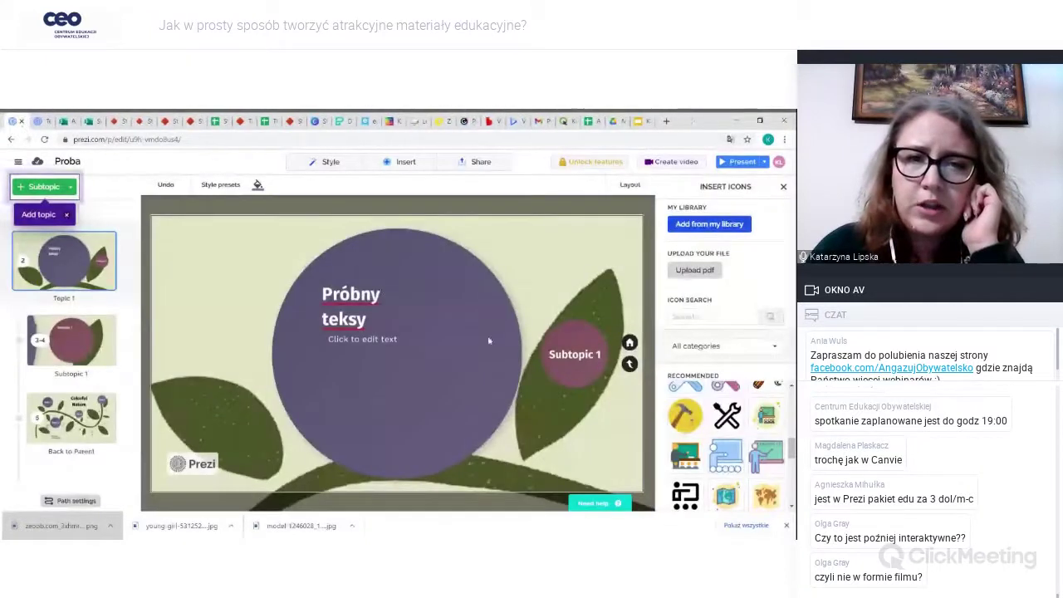
{"action": "left_click", "coordinate": [388, 162]}
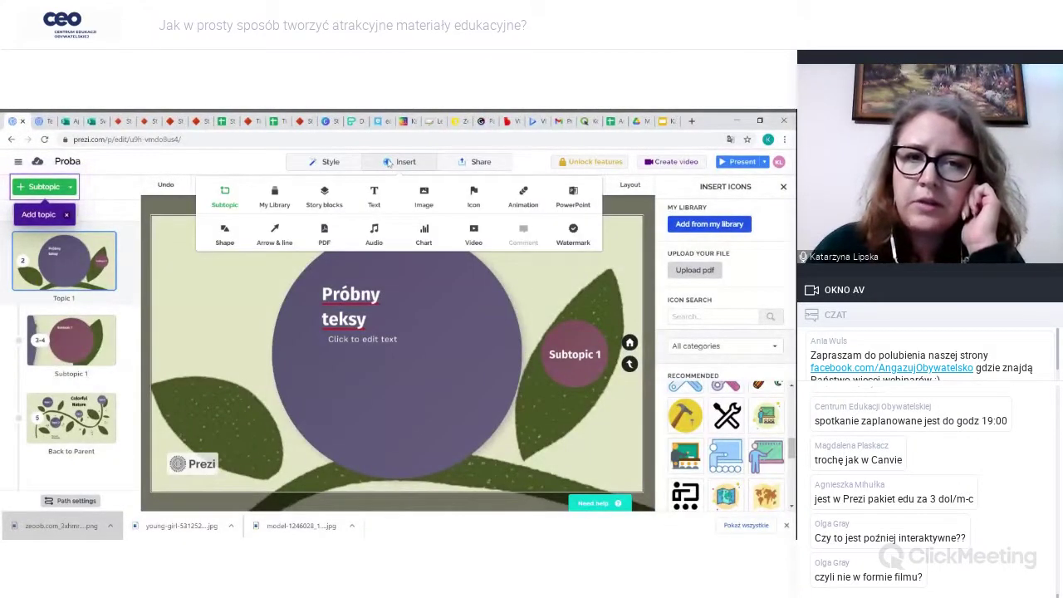
{"action": "left_click", "coordinate": [332, 162]}
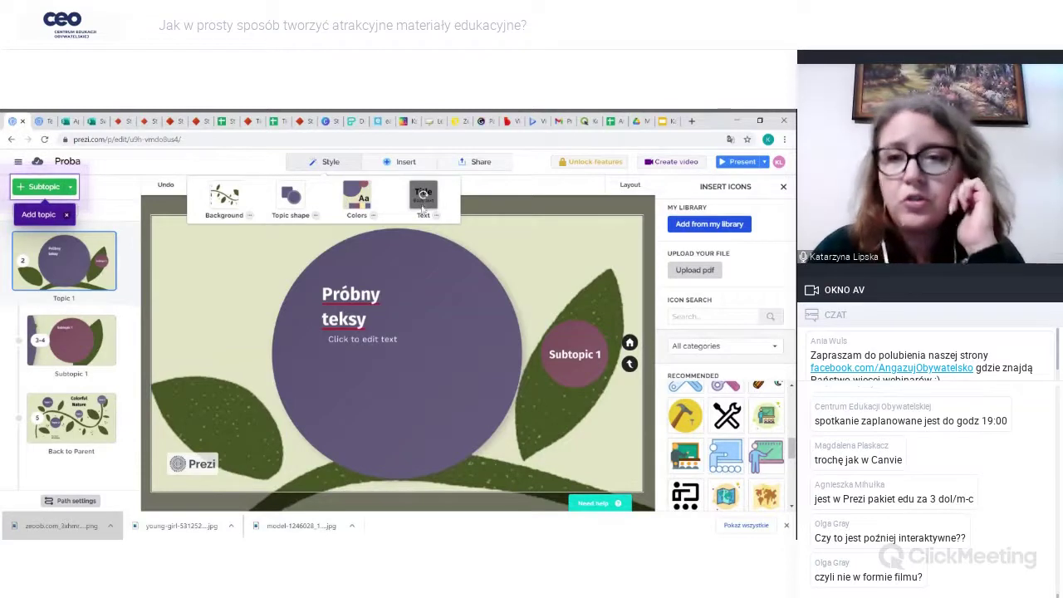
{"action": "left_click", "coordinate": [567, 354]}
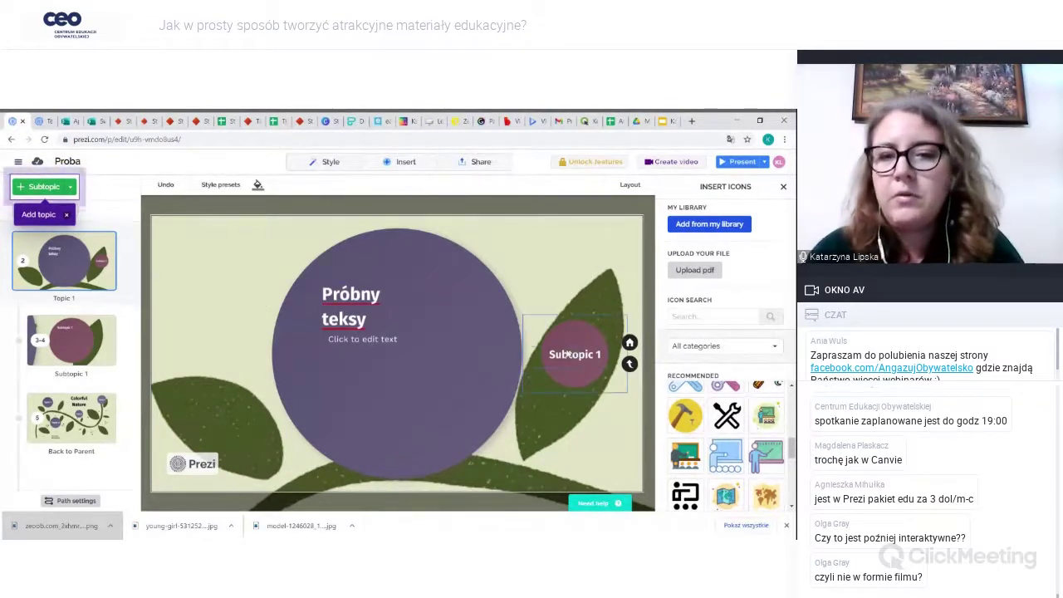
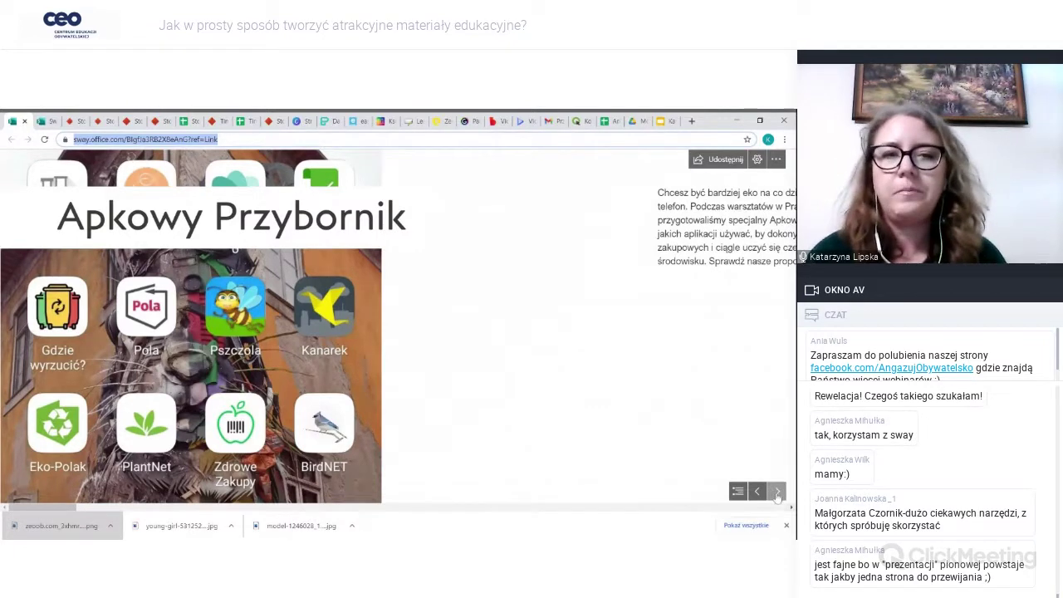
- In Sway, page through the Apkowy Przybornik presentation as far as the "Pszczoła - edukacja dla dzieci" section
{"action": "left_click", "coordinate": [777, 492]}
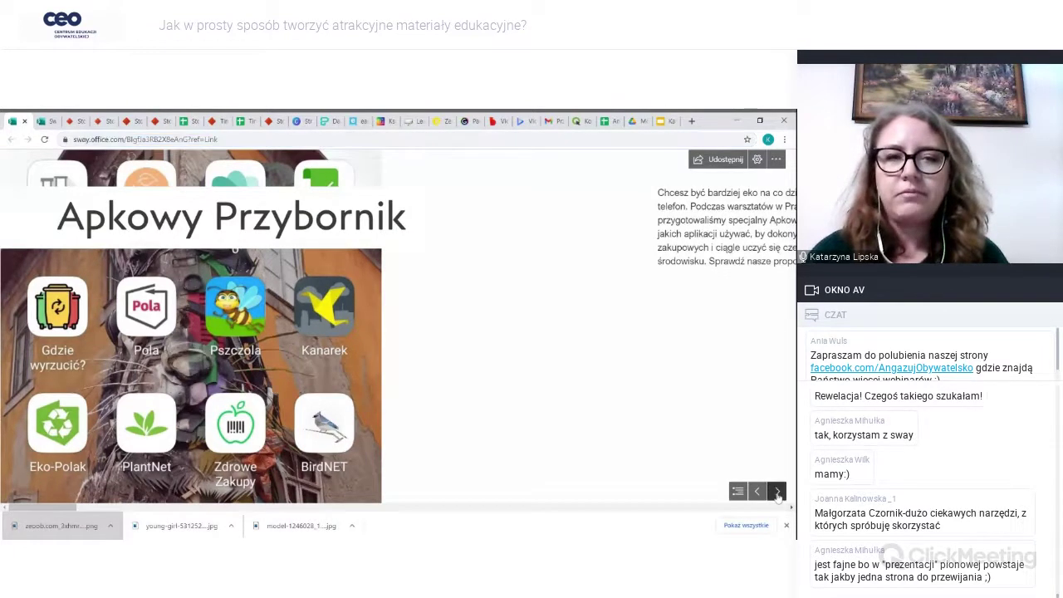
{"action": "left_click", "coordinate": [778, 492]}
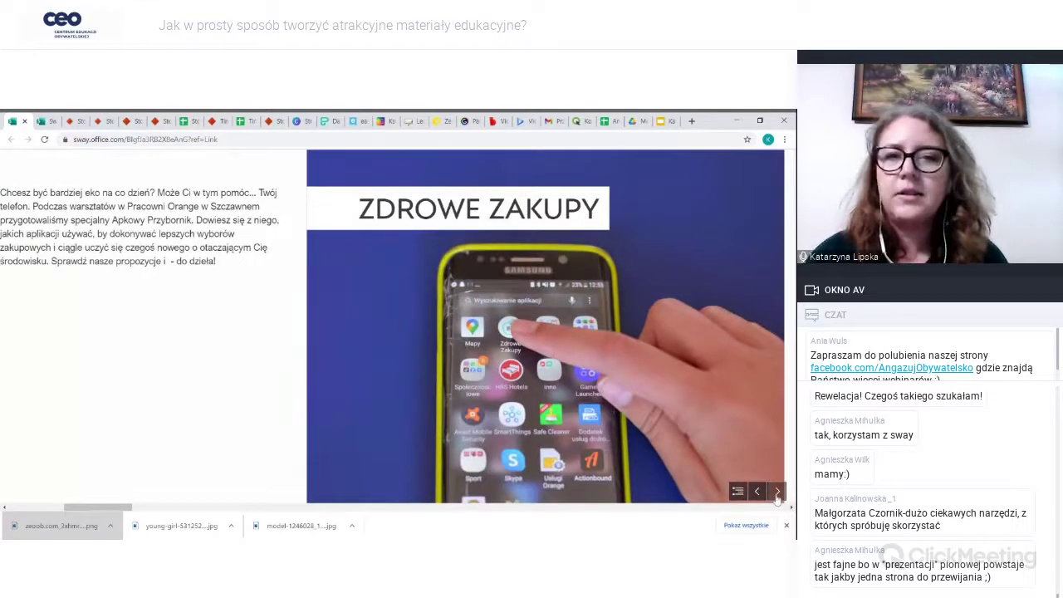
{"action": "left_click", "coordinate": [777, 491]}
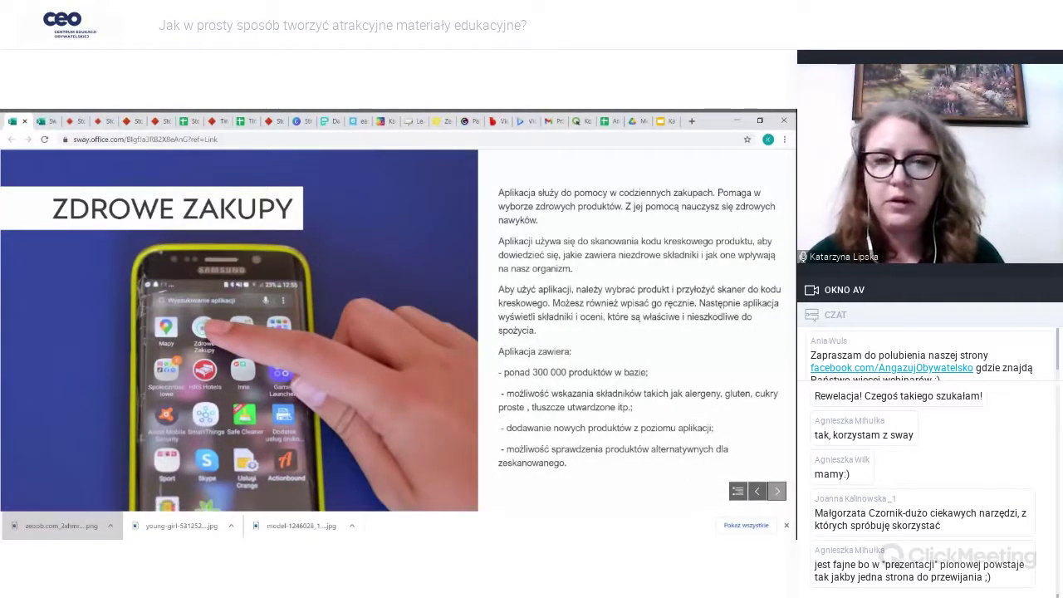
{"action": "left_click", "coordinate": [777, 492]}
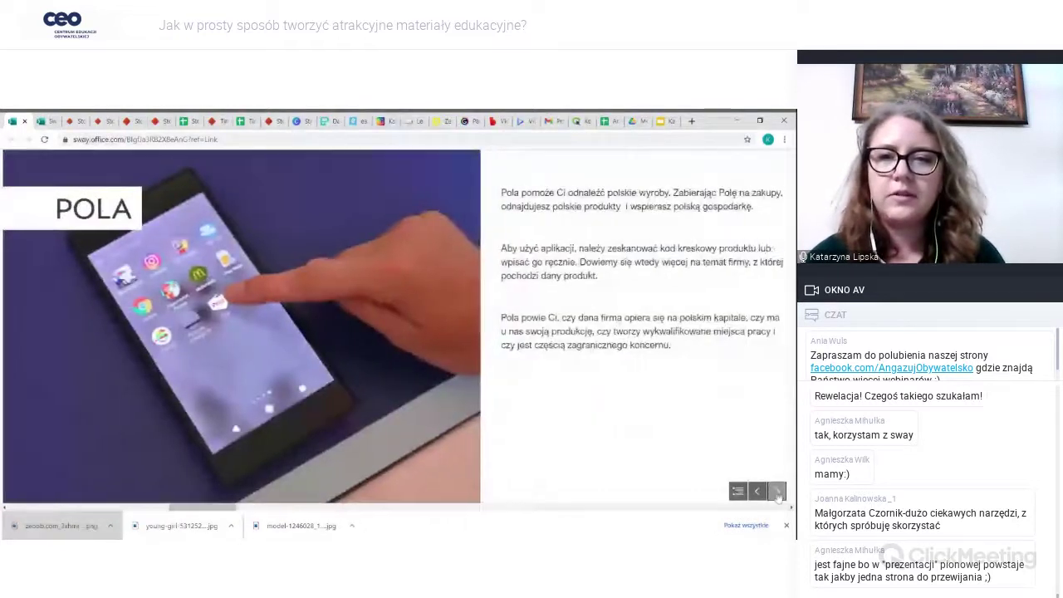
{"action": "left_click", "coordinate": [777, 492]}
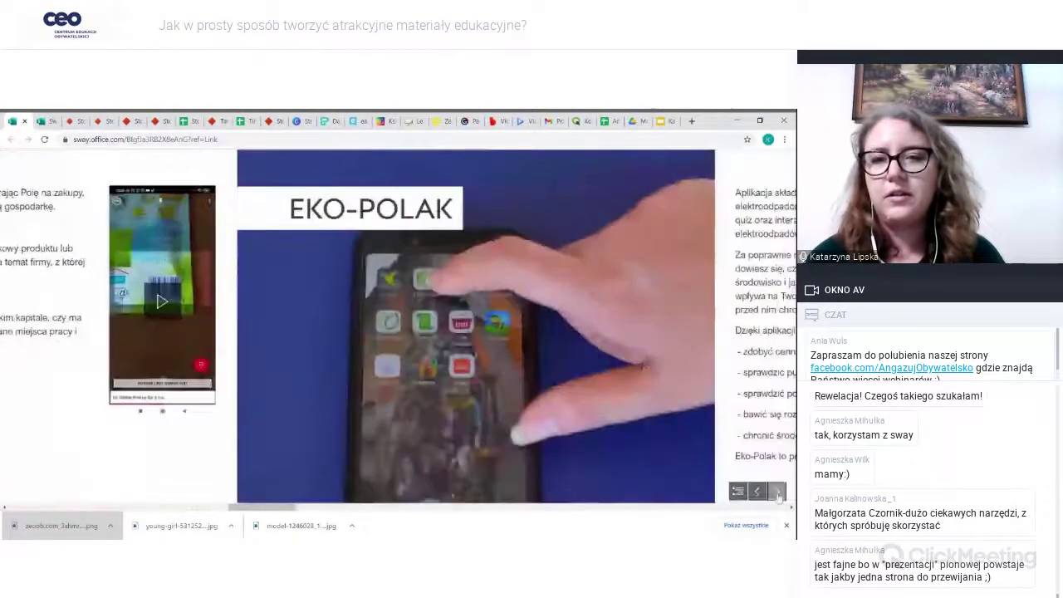
{"action": "left_click", "coordinate": [776, 493]}
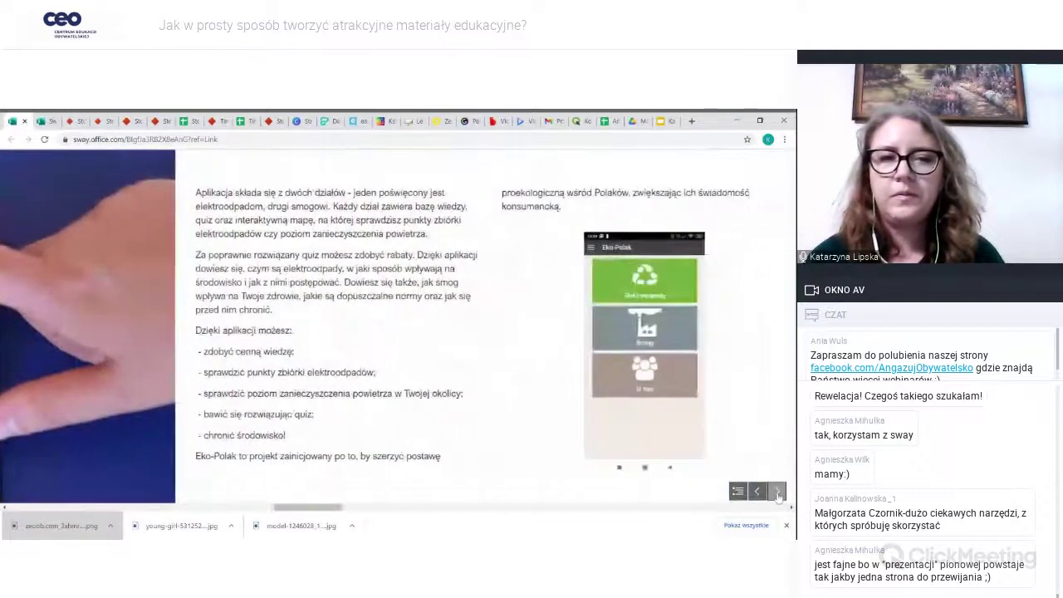
{"action": "left_click", "coordinate": [777, 493]}
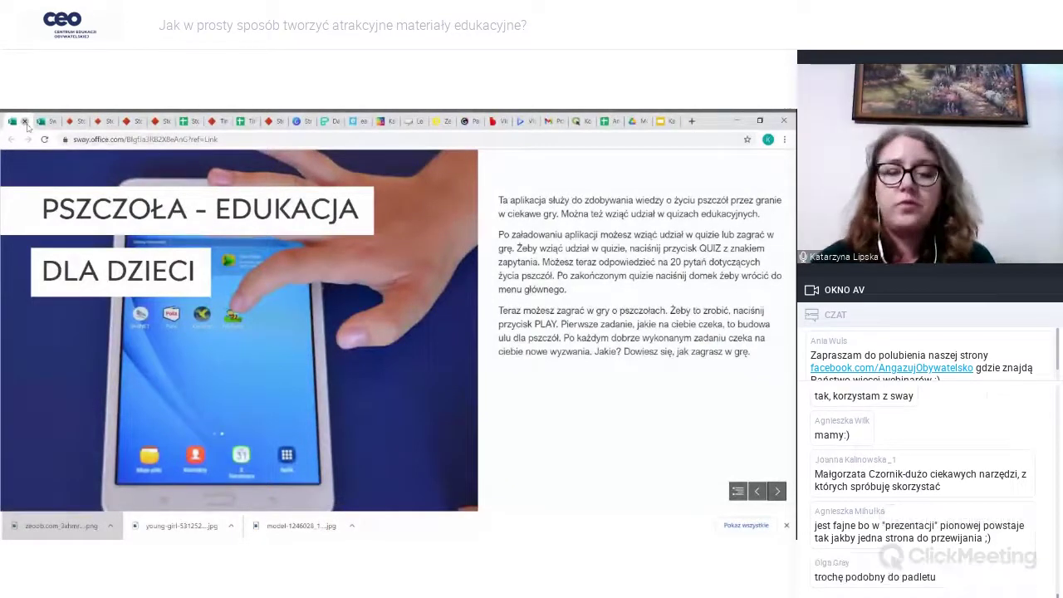
- Close the example Sway and browse the next set of starter templates on the Sway home page
{"action": "left_click", "coordinate": [25, 122]}
{"action": "scroll", "coordinate": [732, 349], "scroll_direction": "down", "scroll_amount": 1}
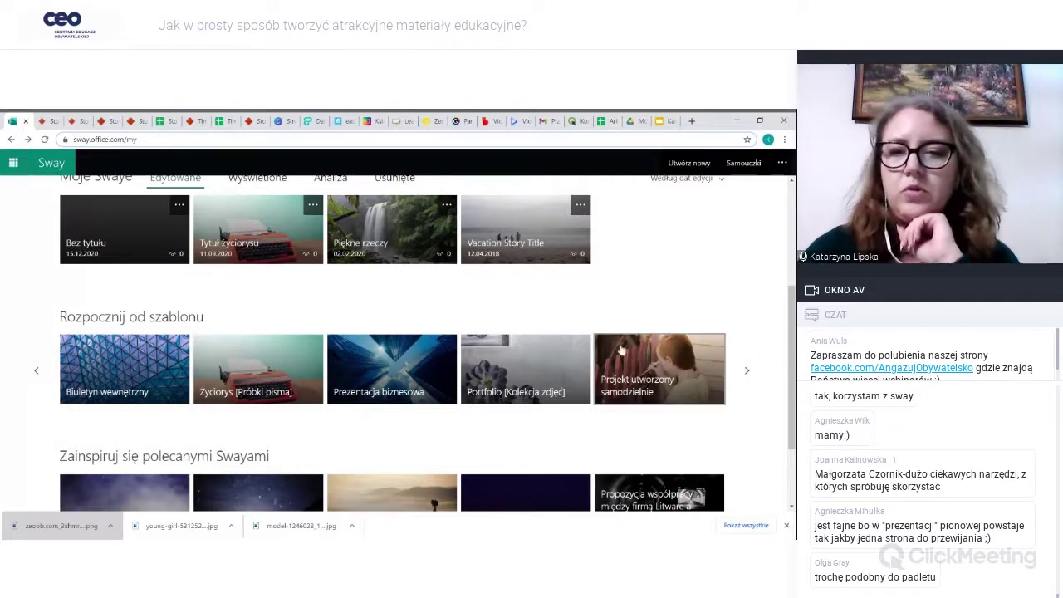
{"action": "left_click", "coordinate": [749, 372]}
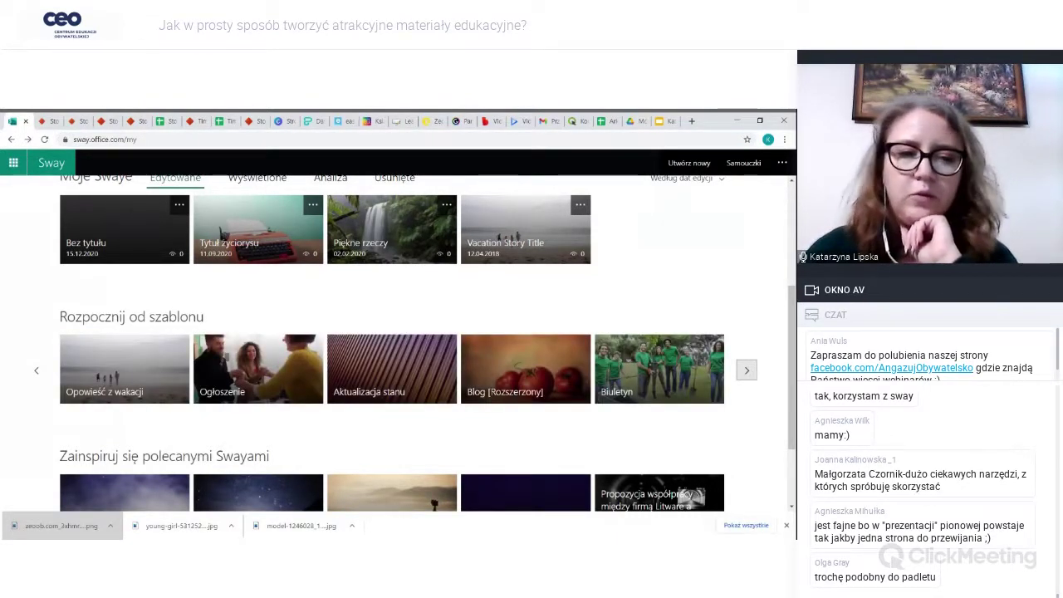
- Find the Blog [Standardowy] starter template, preview its sample content and start editing a new Sway from it
{"action": "left_click", "coordinate": [750, 373]}
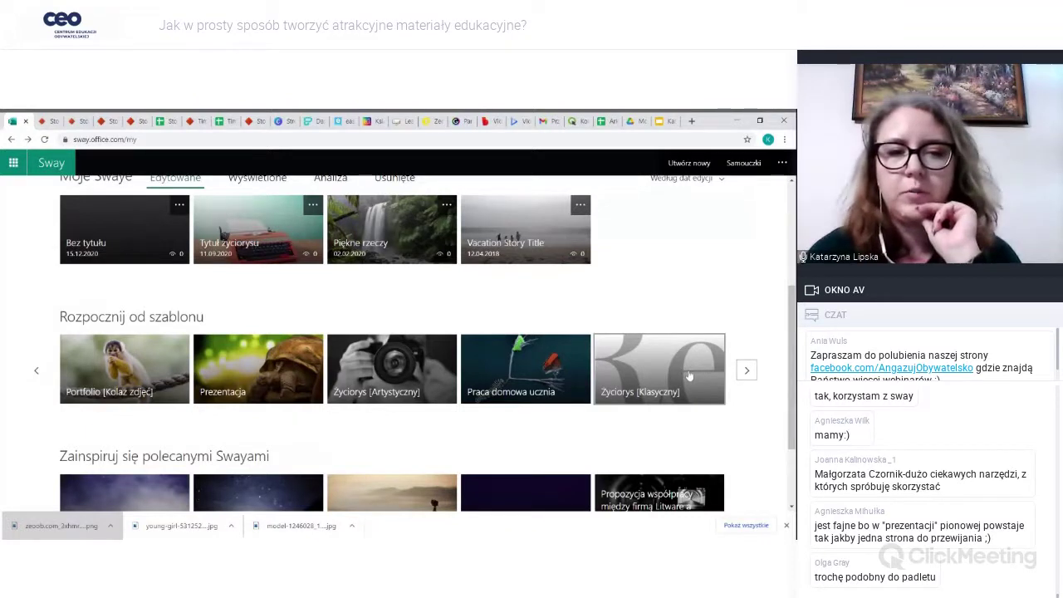
{"action": "left_click", "coordinate": [748, 371]}
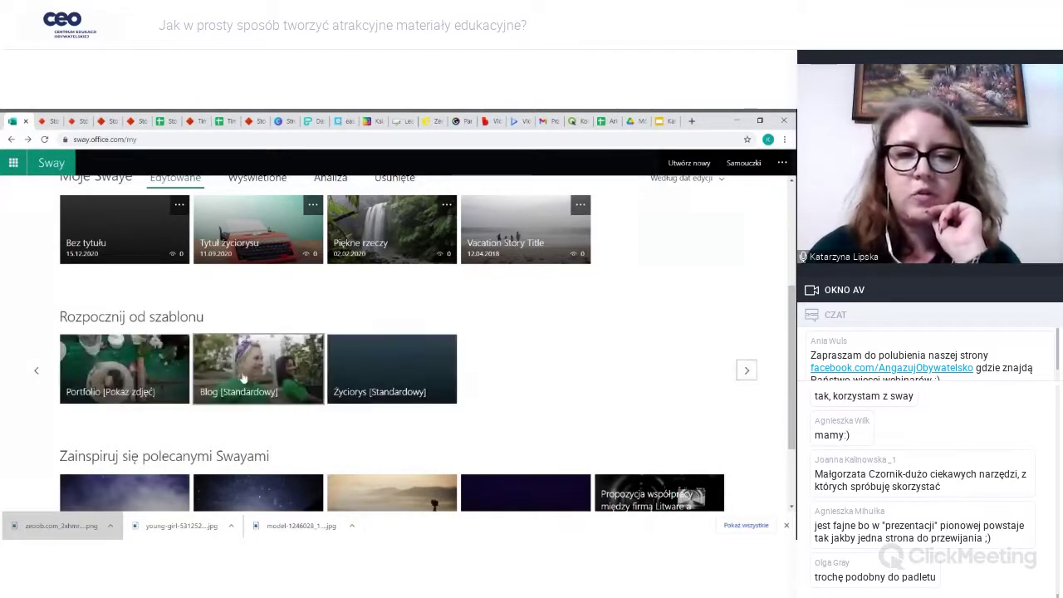
{"action": "left_click", "coordinate": [240, 378]}
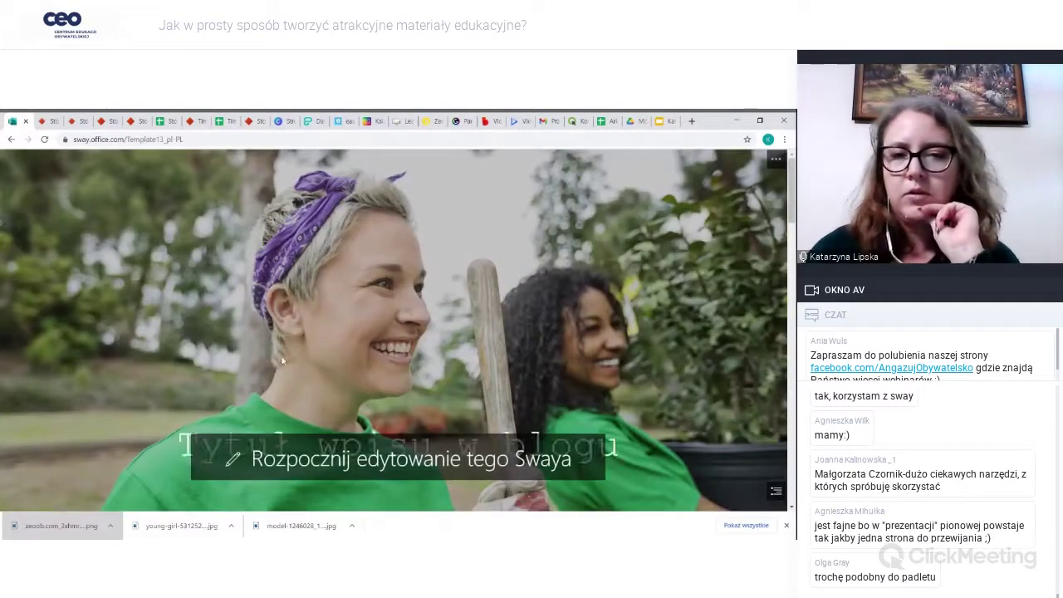
{"action": "scroll", "coordinate": [646, 310], "scroll_direction": "down", "scroll_amount": 5}
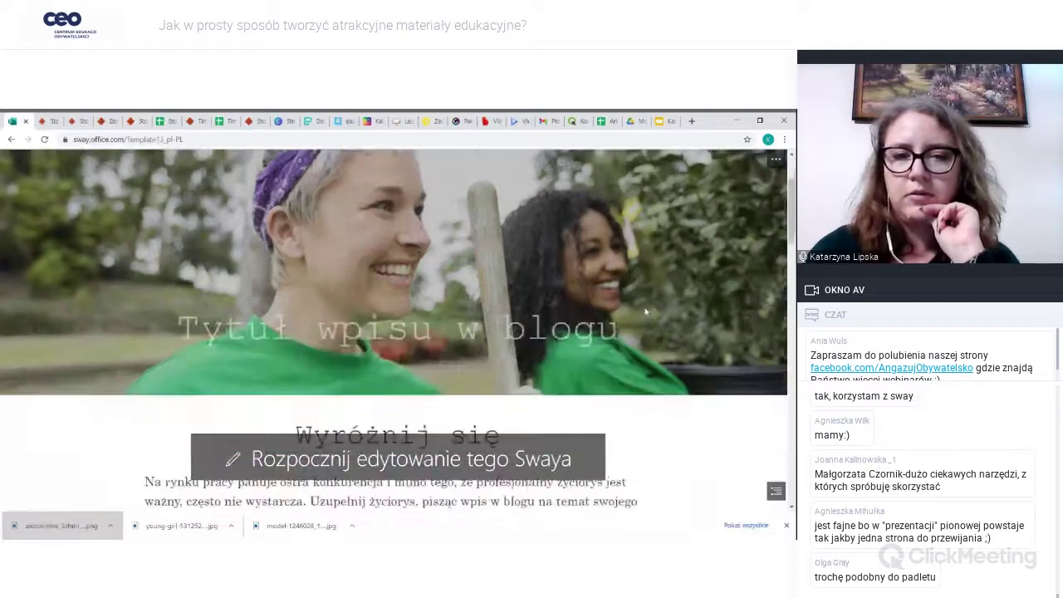
{"action": "scroll", "coordinate": [646, 311], "scroll_direction": "down", "scroll_amount": 5}
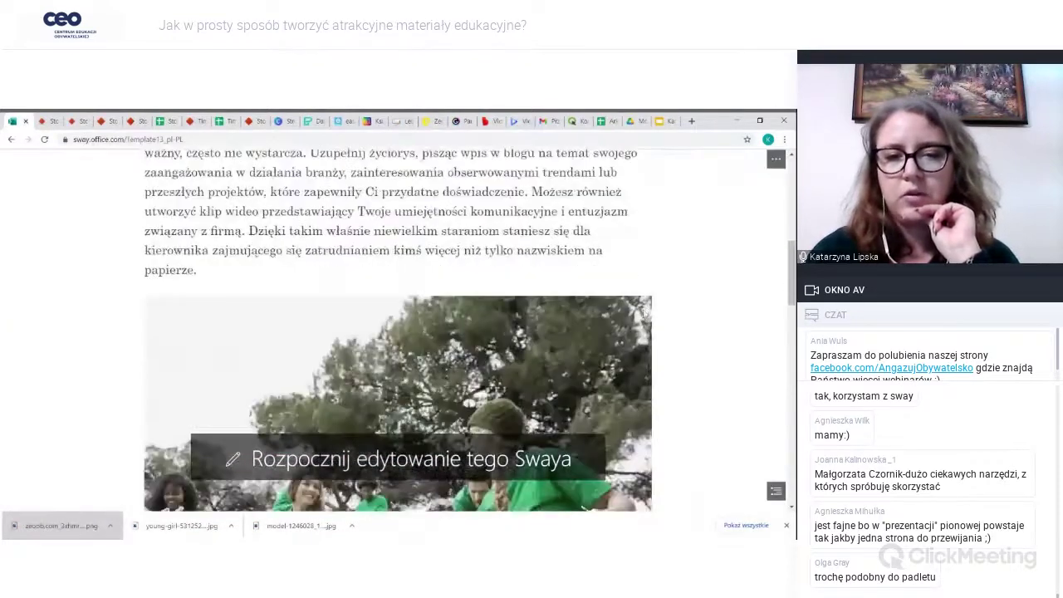
{"action": "scroll", "coordinate": [647, 312], "scroll_direction": "down", "scroll_amount": 5}
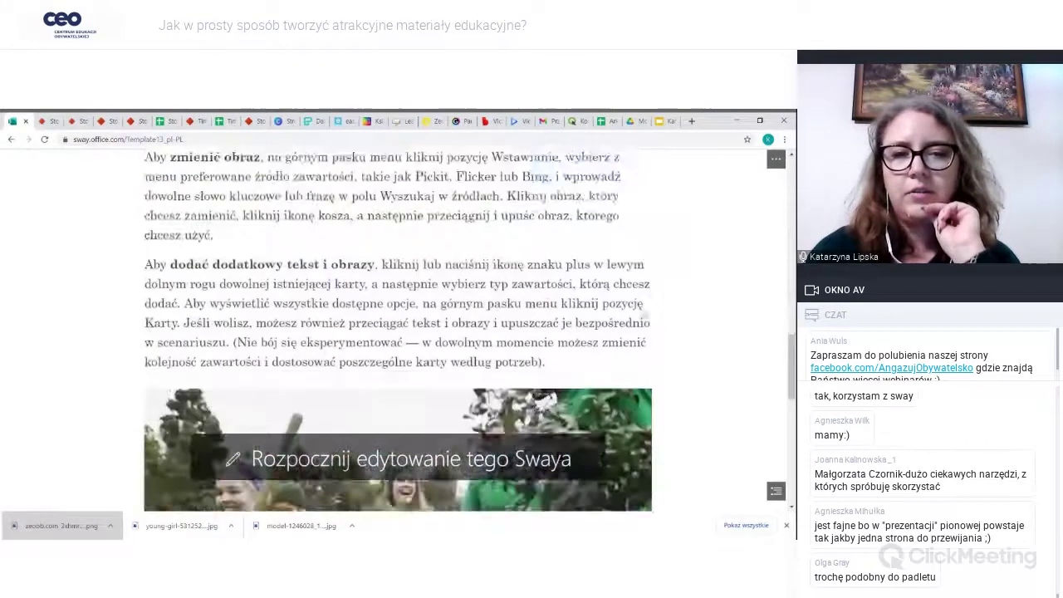
{"action": "scroll", "coordinate": [646, 313], "scroll_direction": "down", "scroll_amount": 5}
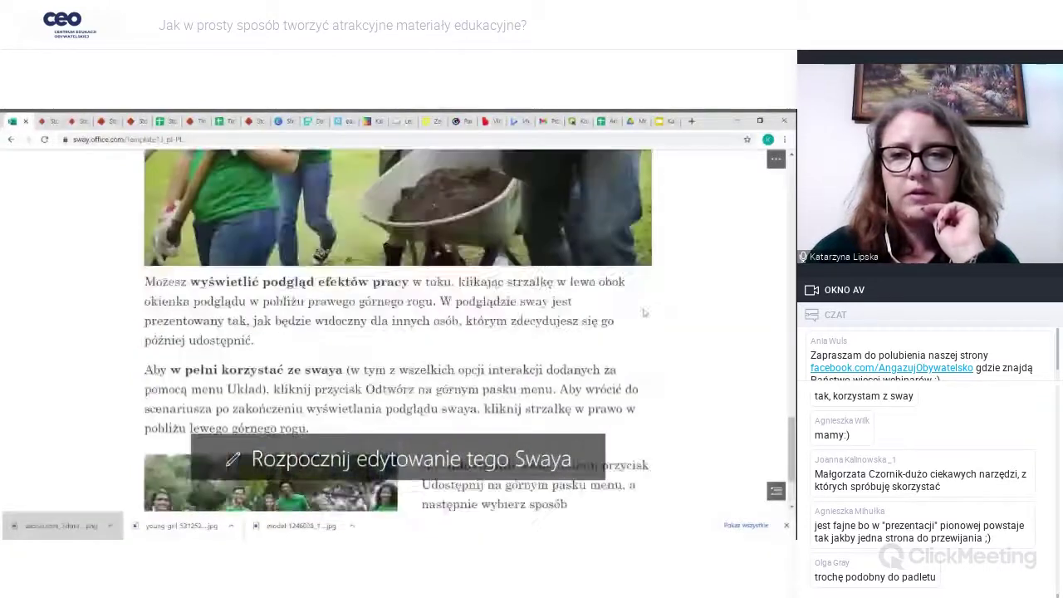
{"action": "scroll", "coordinate": [642, 311], "scroll_direction": "up", "scroll_amount": 15}
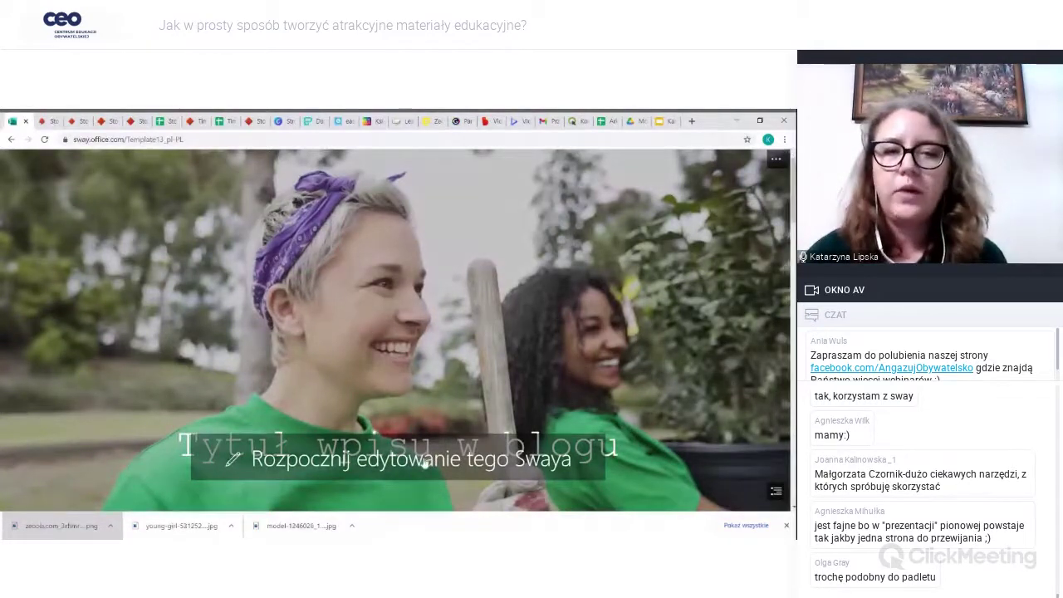
{"action": "left_click", "coordinate": [425, 468]}
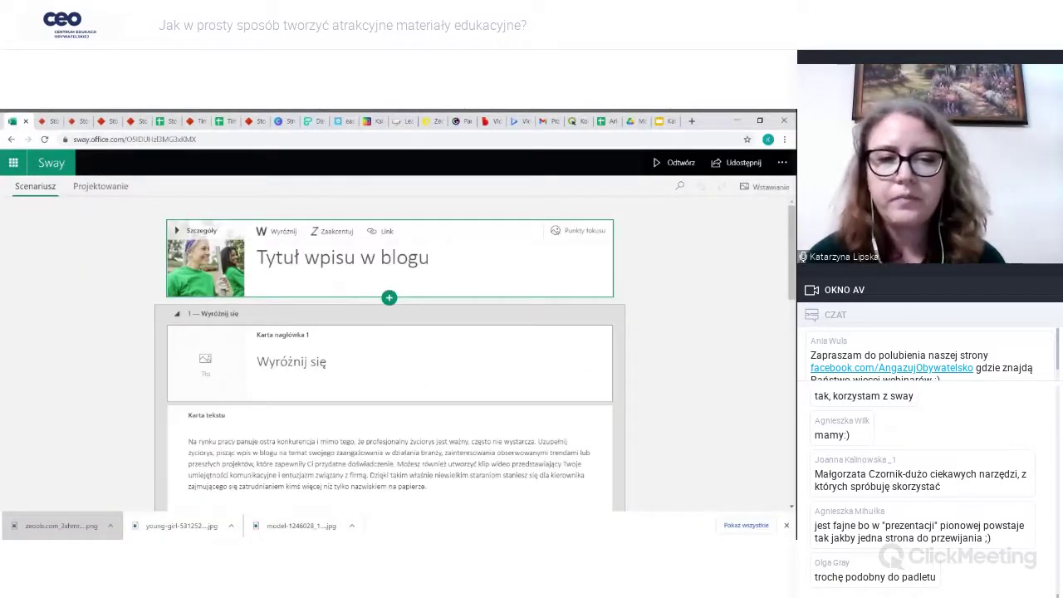
- Review the new blog Sway's storyline cards and its rendered design view
{"action": "scroll", "coordinate": [354, 364], "scroll_direction": "down", "scroll_amount": 1}
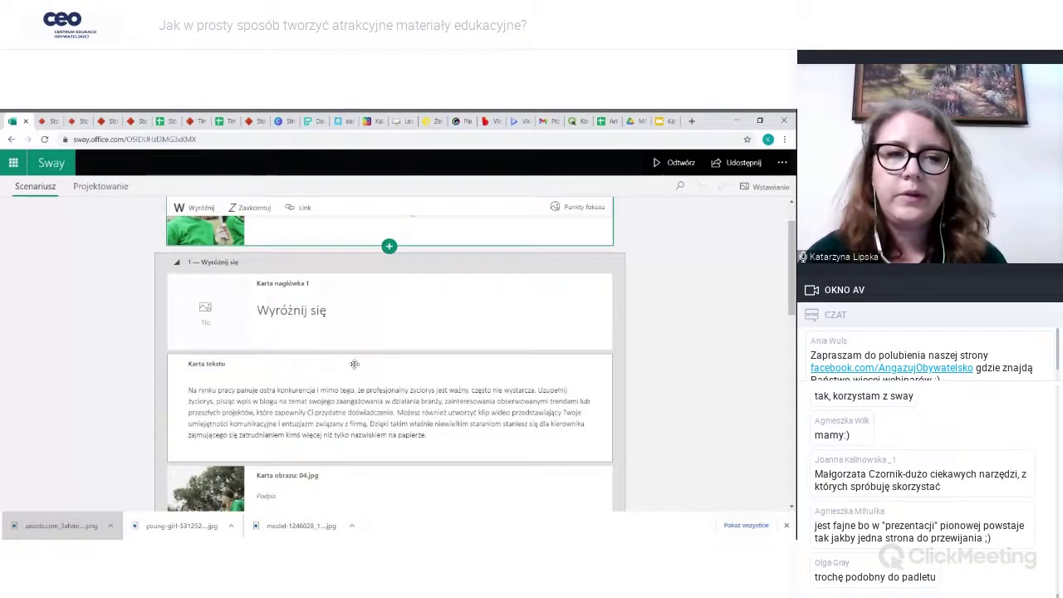
{"action": "scroll", "coordinate": [355, 364], "scroll_direction": "up", "scroll_amount": 1}
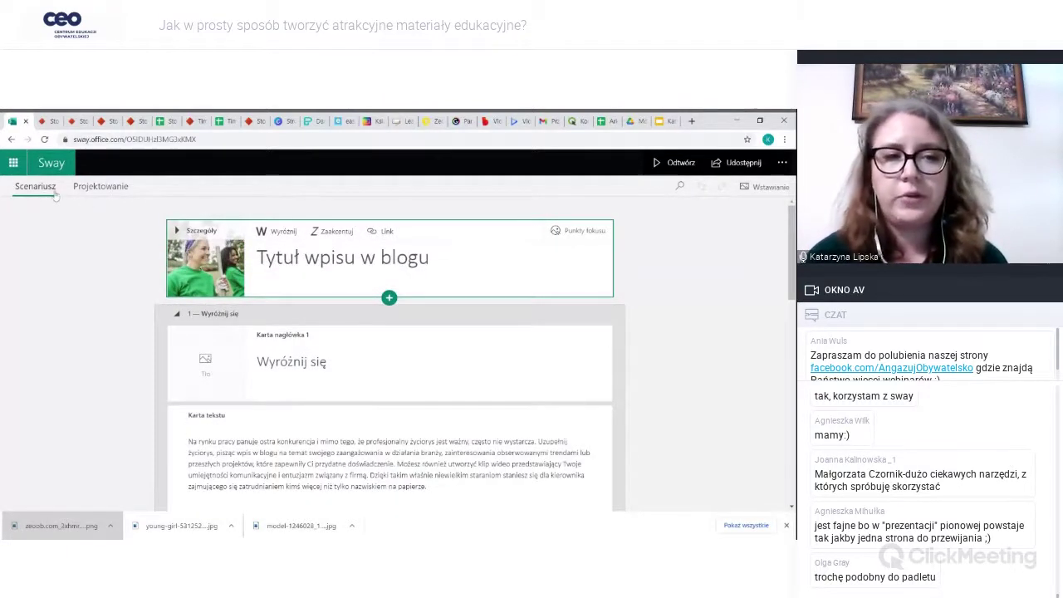
{"action": "left_click", "coordinate": [93, 188]}
{"action": "scroll", "coordinate": [476, 366], "scroll_direction": "down", "scroll_amount": 2}
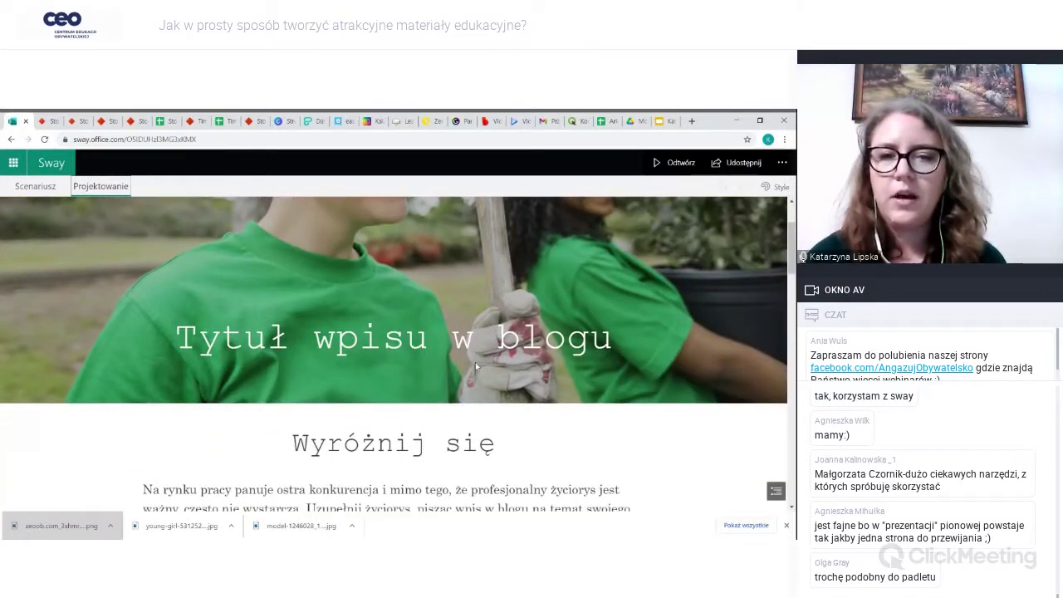
{"action": "scroll", "coordinate": [476, 366], "scroll_direction": "down", "scroll_amount": 5}
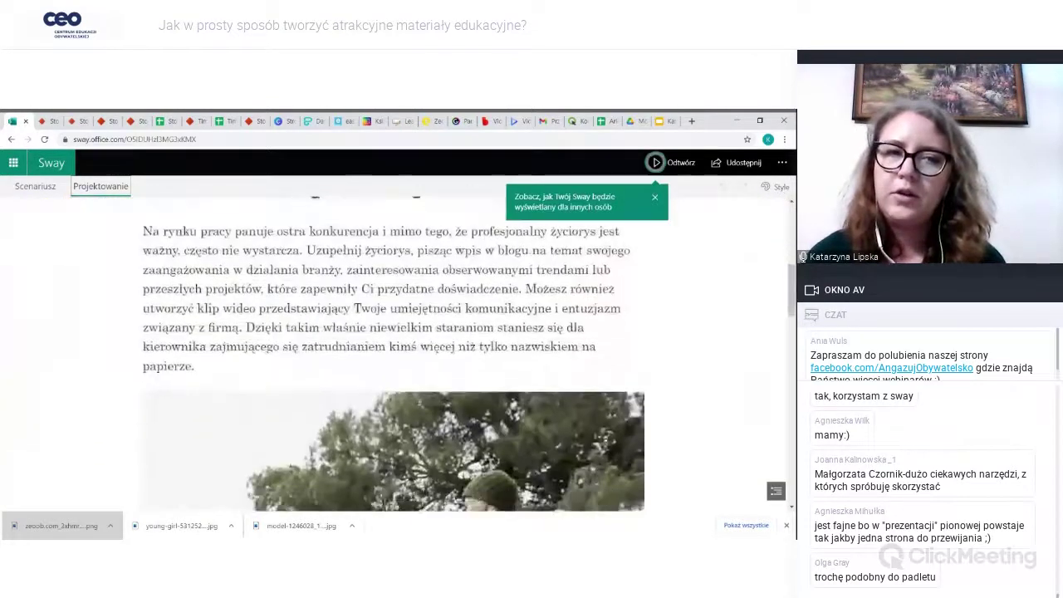
{"action": "scroll", "coordinate": [473, 372], "scroll_direction": "up", "scroll_amount": 6}
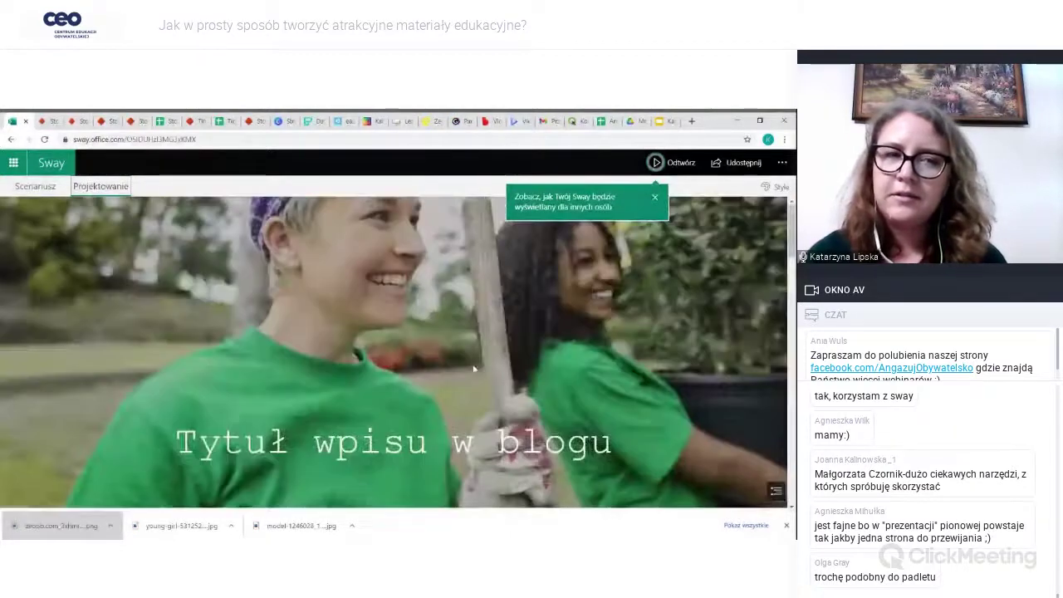
{"action": "scroll", "coordinate": [472, 372], "scroll_direction": "down", "scroll_amount": 1}
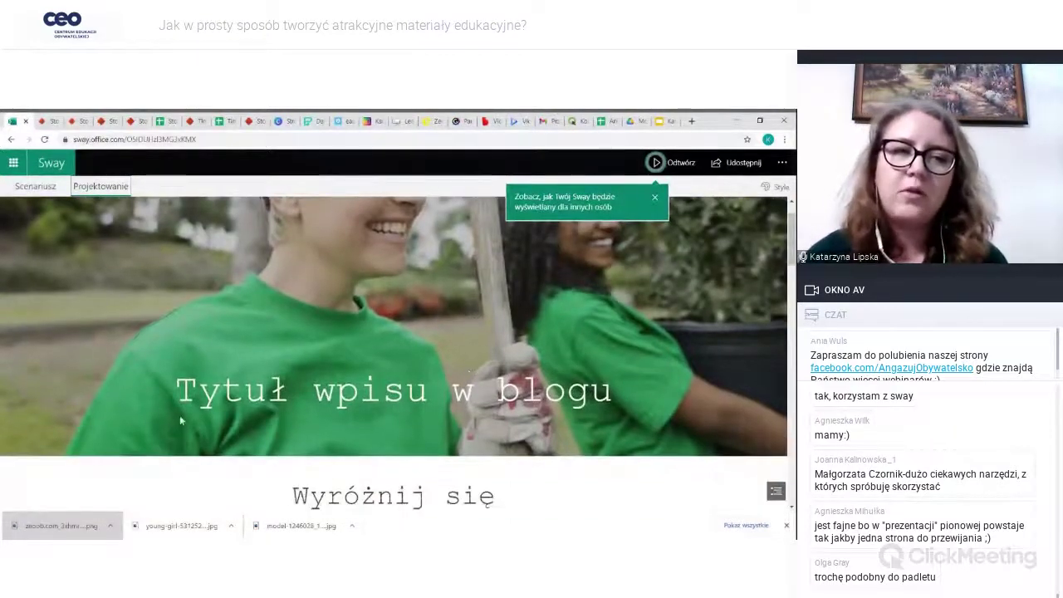
- Return to the storyline and replace the blog Sway's title with "Webinarowy tytuł"
{"action": "left_click", "coordinate": [36, 187]}
{"action": "triple_click", "coordinate": [328, 257]}
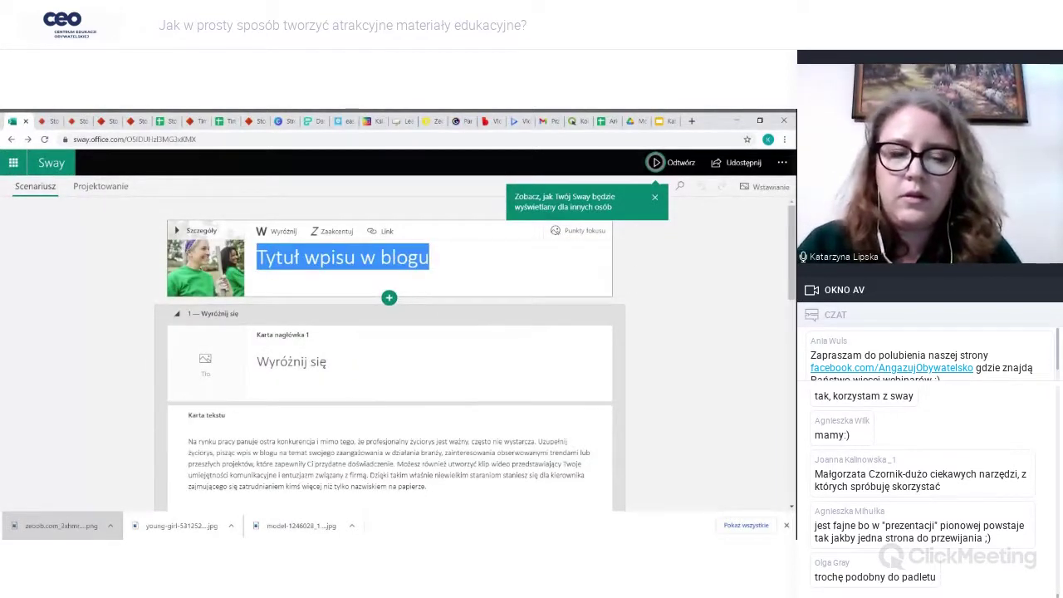
{"action": "key", "text": "BackSpace"}
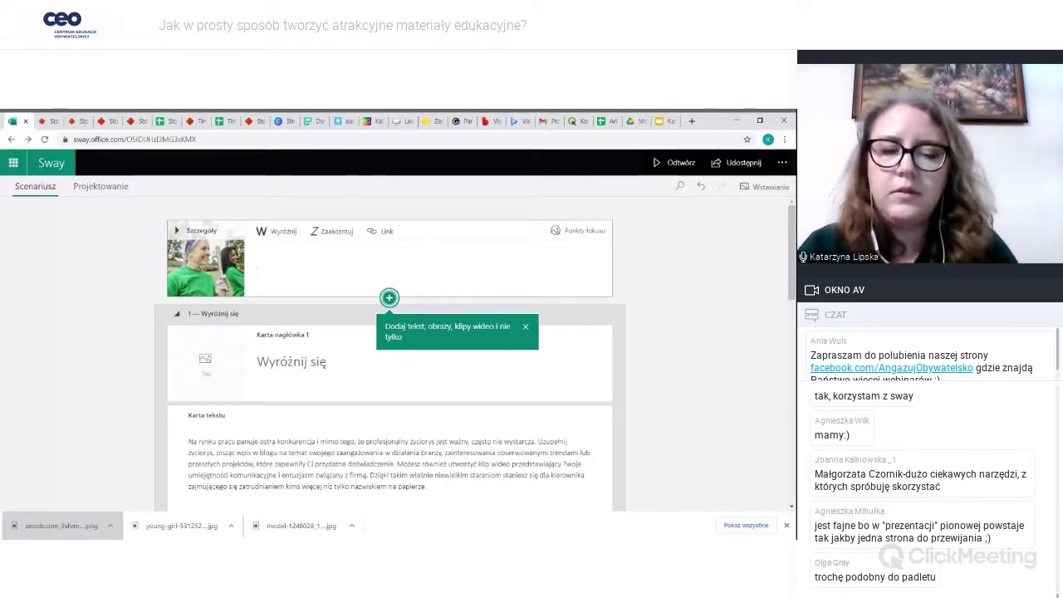
{"action": "type", "text": "Webinarowy tytu"}
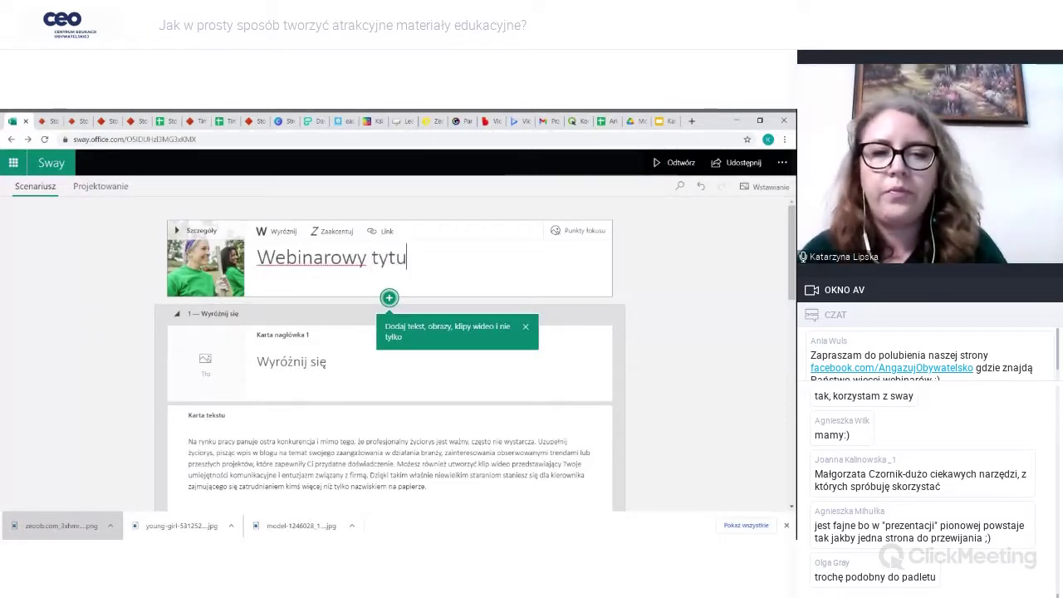
{"action": "type", "text": "ł"}
- Examine the heading and image cards and the text and multimedia content types that can be added after image card 04.jpg
{"action": "left_click", "coordinate": [291, 362]}
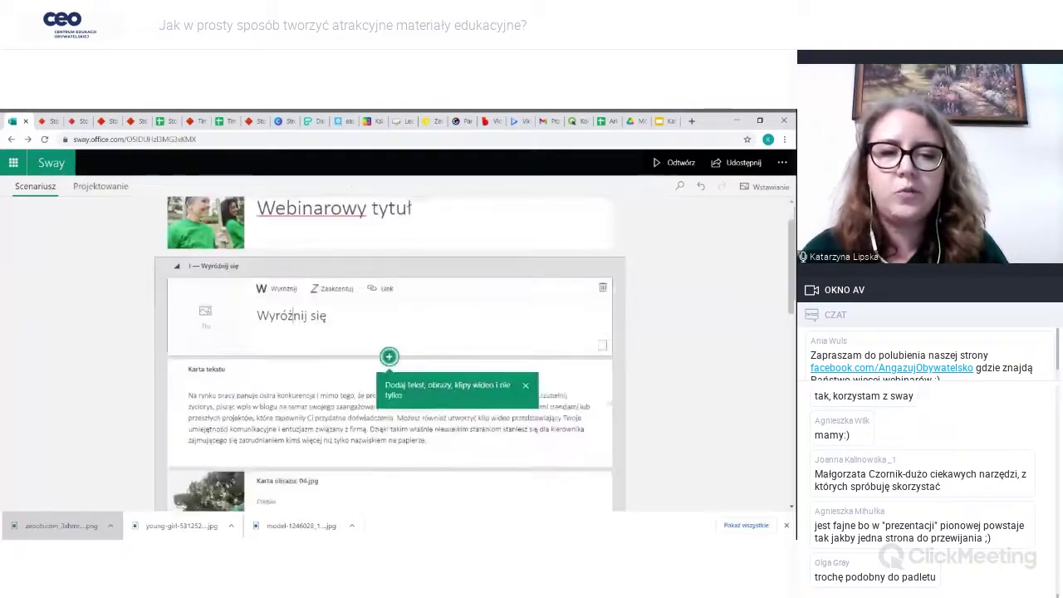
{"action": "scroll", "coordinate": [390, 357], "scroll_direction": "down", "scroll_amount": 3}
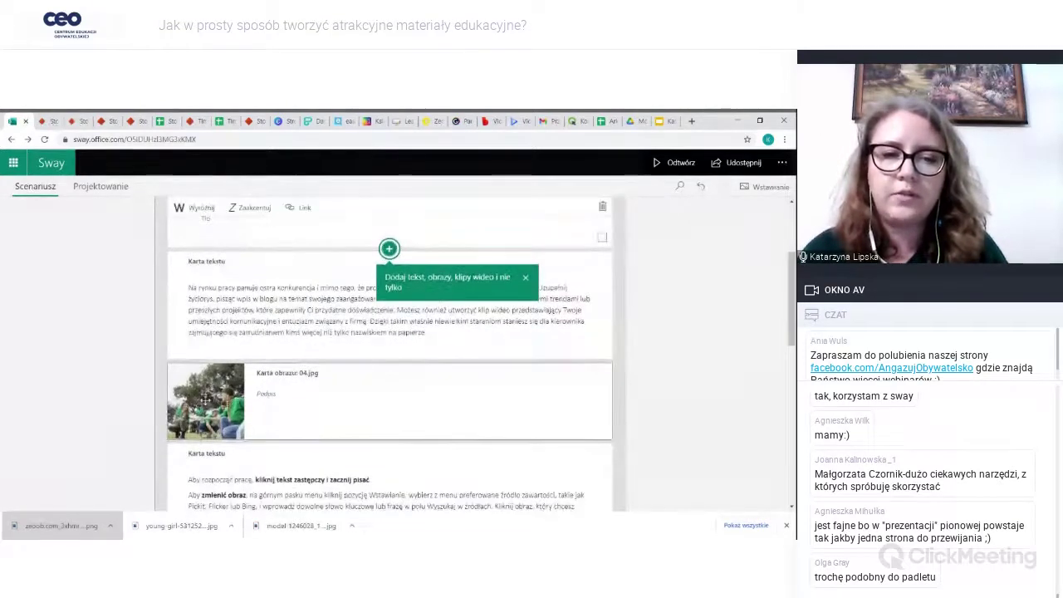
{"action": "left_click", "coordinate": [415, 407]}
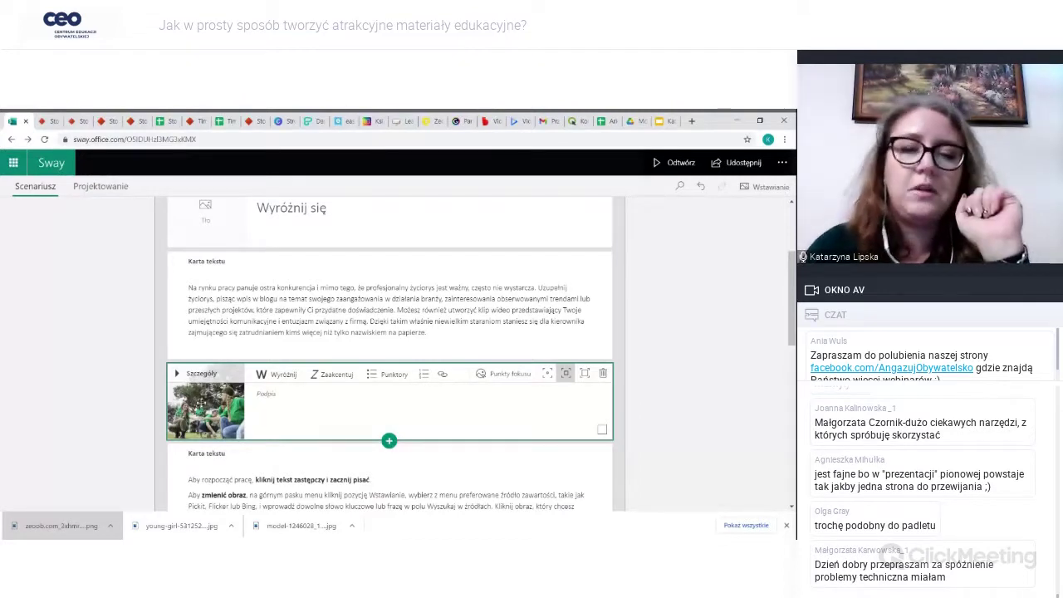
{"action": "left_click", "coordinate": [389, 440]}
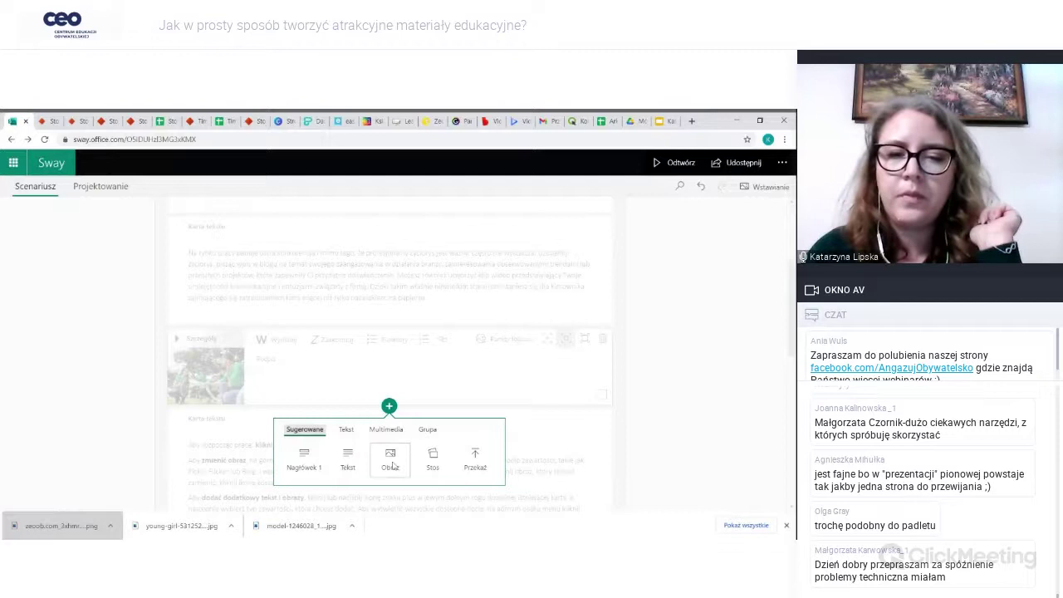
{"action": "left_click", "coordinate": [345, 431]}
{"action": "left_click", "coordinate": [386, 430]}
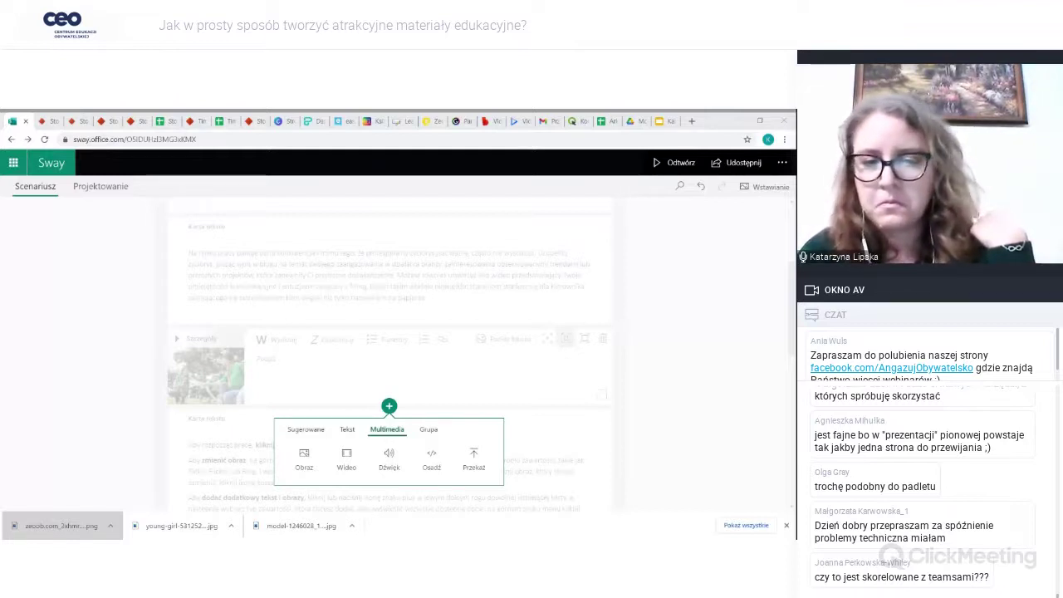
{"action": "left_click", "coordinate": [189, 238]}
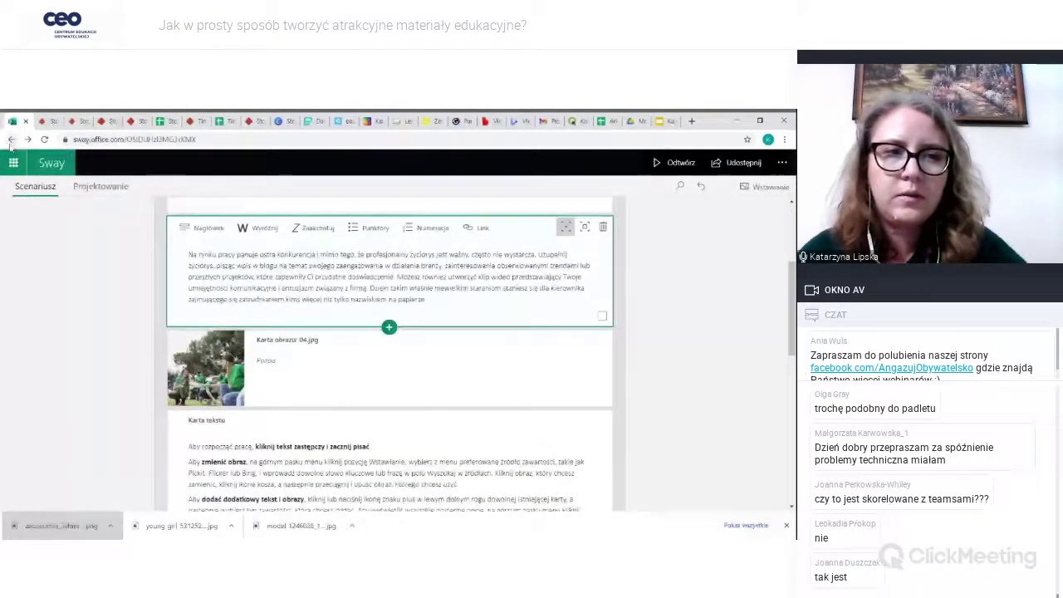
- Go back to the Sway home page, open the tutorials, skim the sections on starting a Sway and the storyline, and close them
{"action": "left_click", "coordinate": [10, 140]}
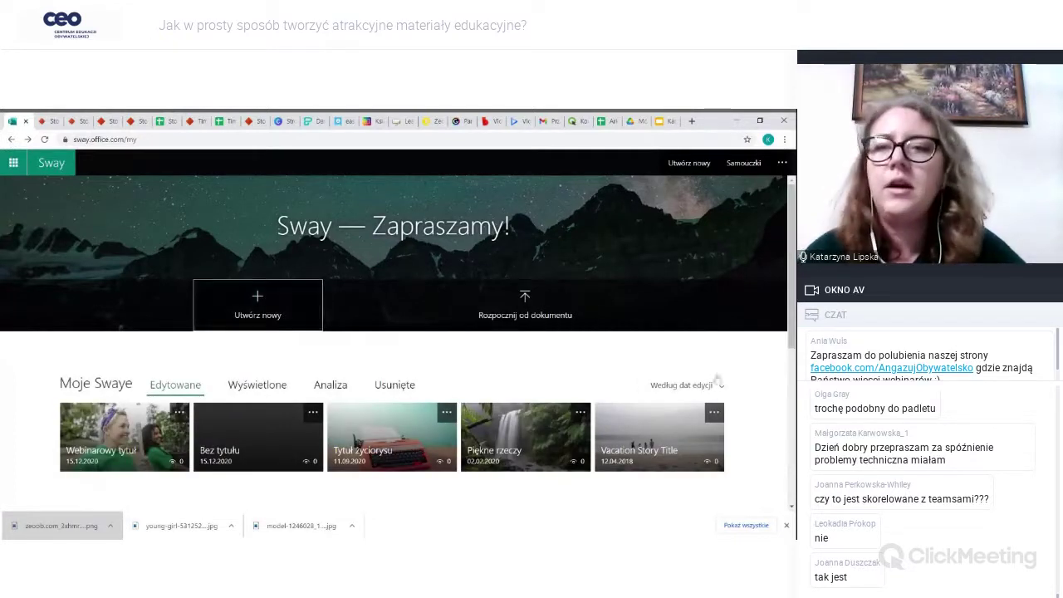
{"action": "left_click", "coordinate": [744, 164]}
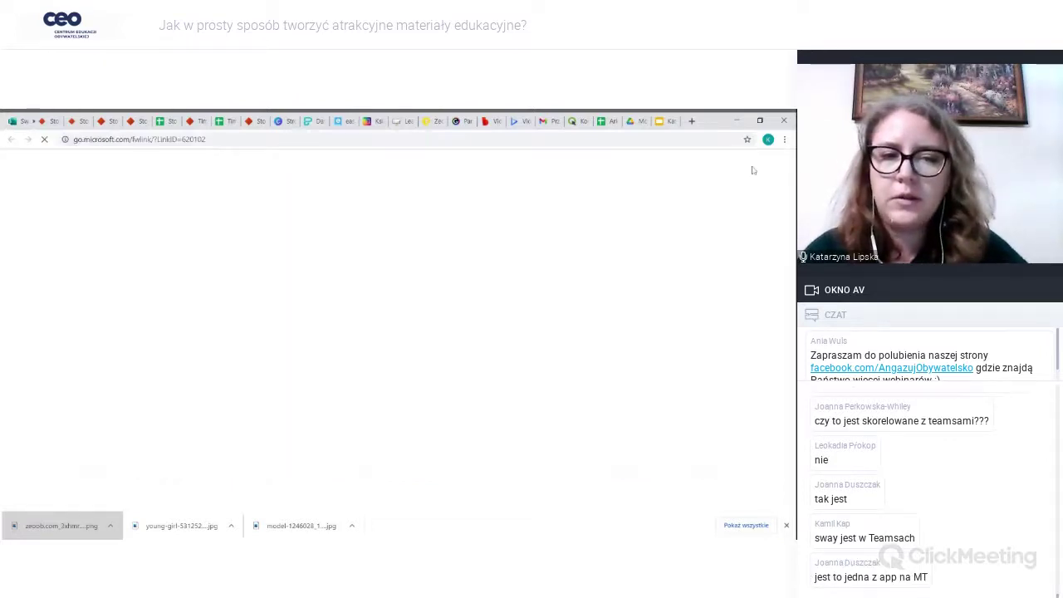
{"action": "scroll", "coordinate": [753, 170], "scroll_direction": "down", "scroll_amount": 5}
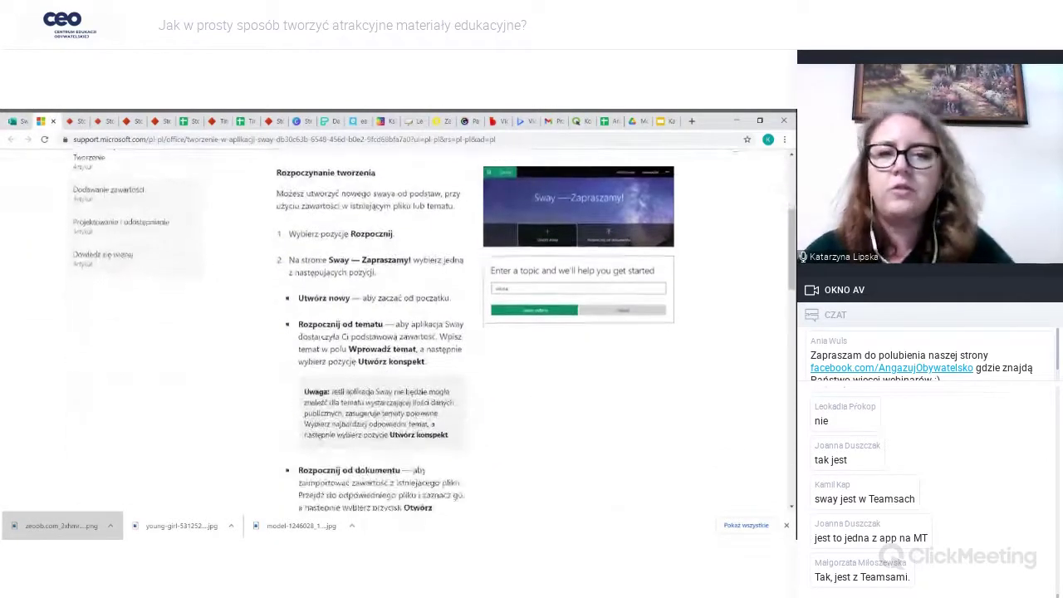
{"action": "scroll", "coordinate": [399, 332], "scroll_direction": "down", "scroll_amount": 4}
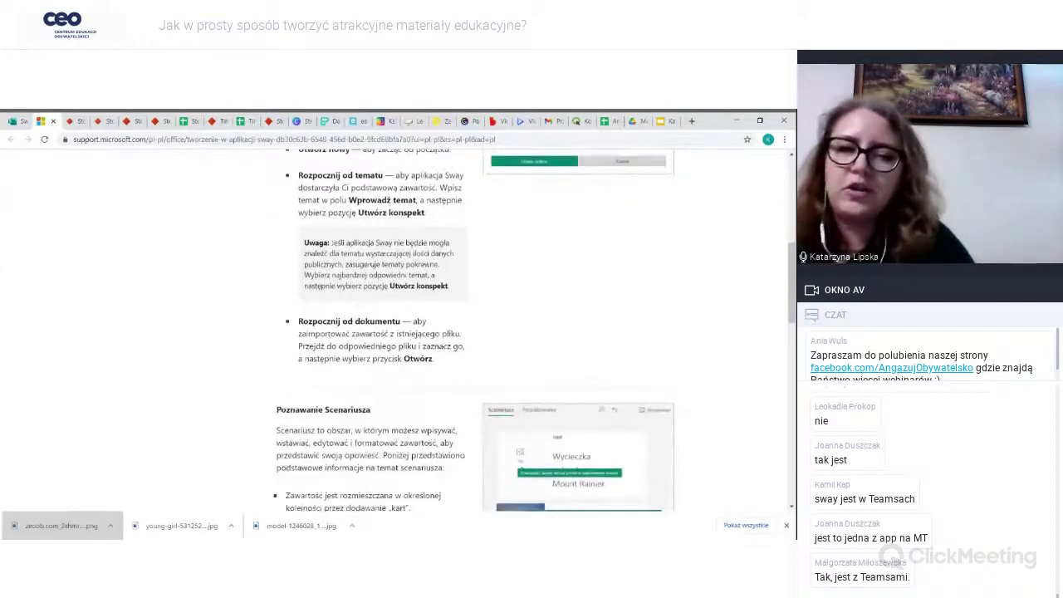
{"action": "scroll", "coordinate": [399, 332], "scroll_direction": "down", "scroll_amount": 2}
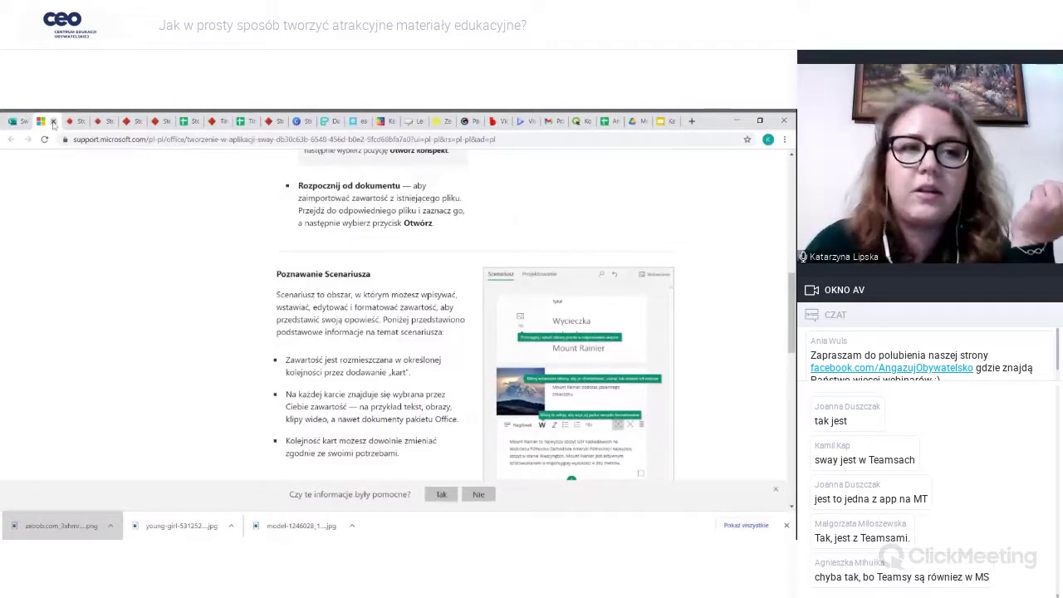
{"action": "left_click", "coordinate": [53, 123]}
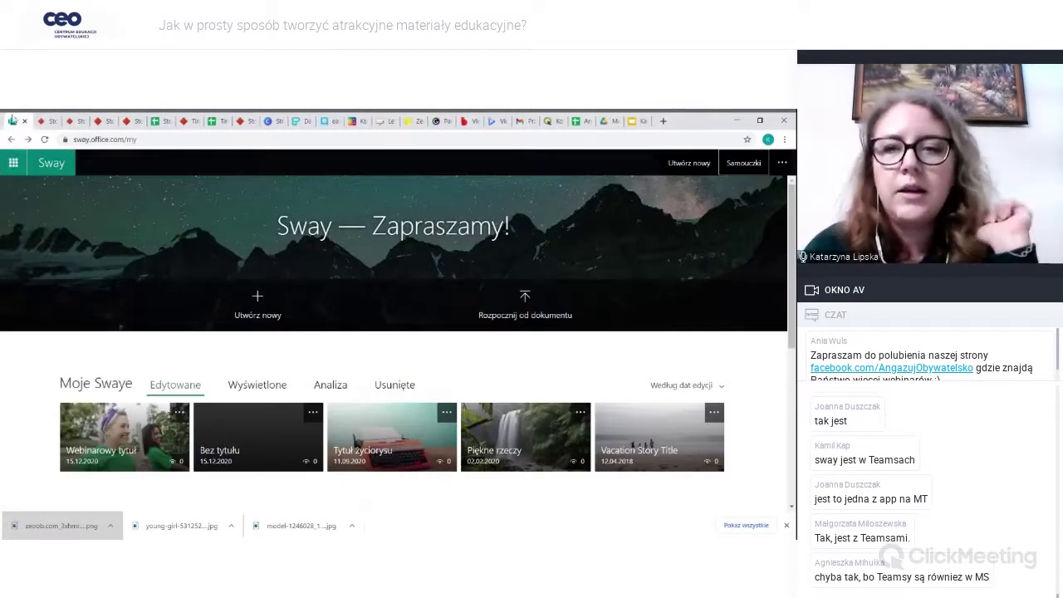
- Open the recommended Wszechświat Sway, page through its first sections and close it
{"action": "scroll", "coordinate": [228, 388], "scroll_direction": "down", "scroll_amount": 1}
{"action": "scroll", "coordinate": [228, 388], "scroll_direction": "down", "scroll_amount": 3}
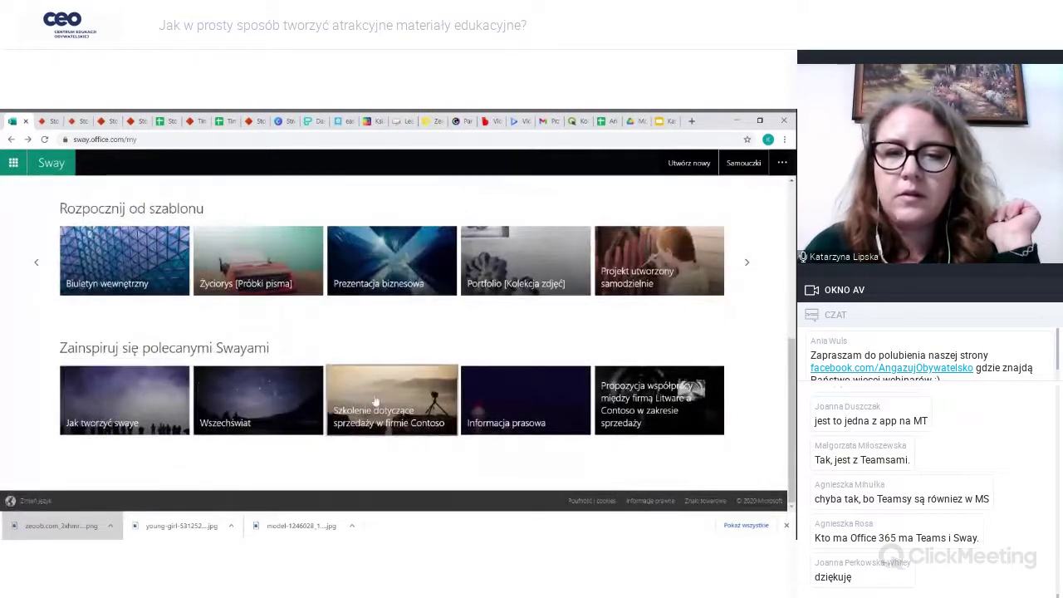
{"action": "left_click", "coordinate": [238, 402]}
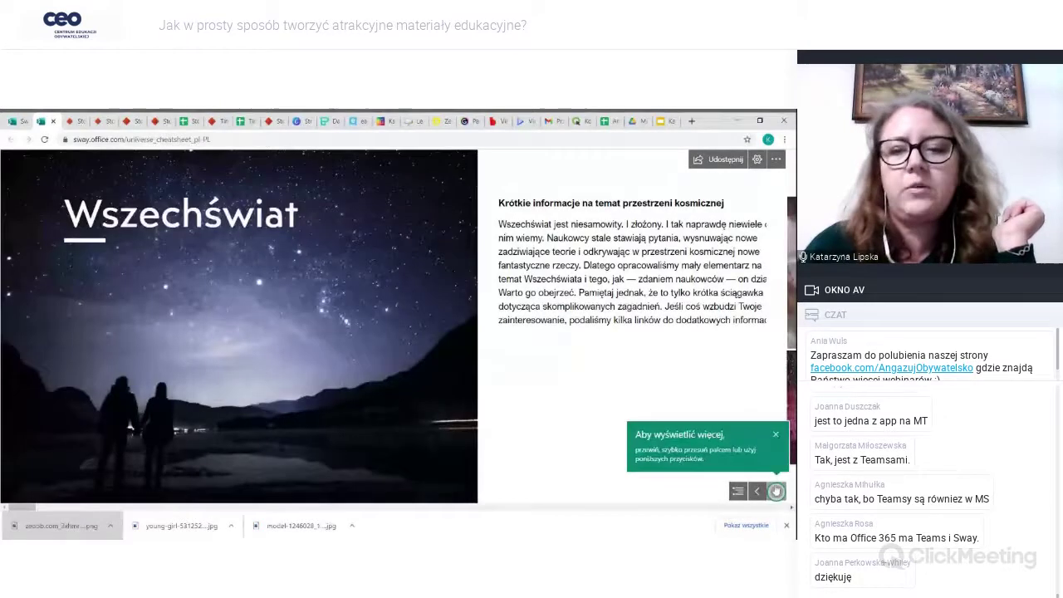
{"action": "left_click", "coordinate": [777, 492]}
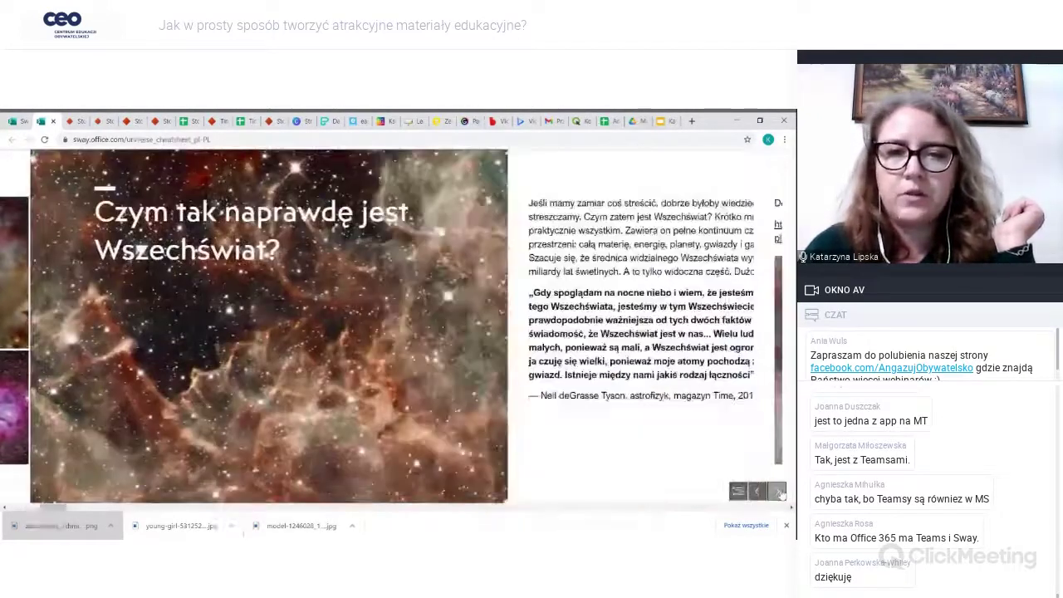
{"action": "left_click", "coordinate": [777, 492]}
{"action": "left_click", "coordinate": [54, 121]}
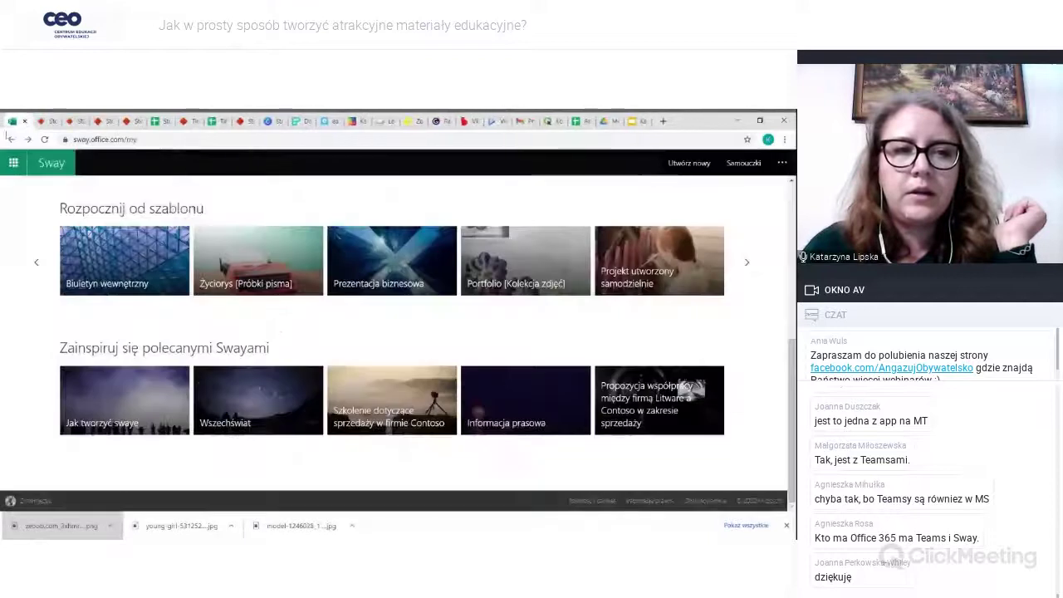
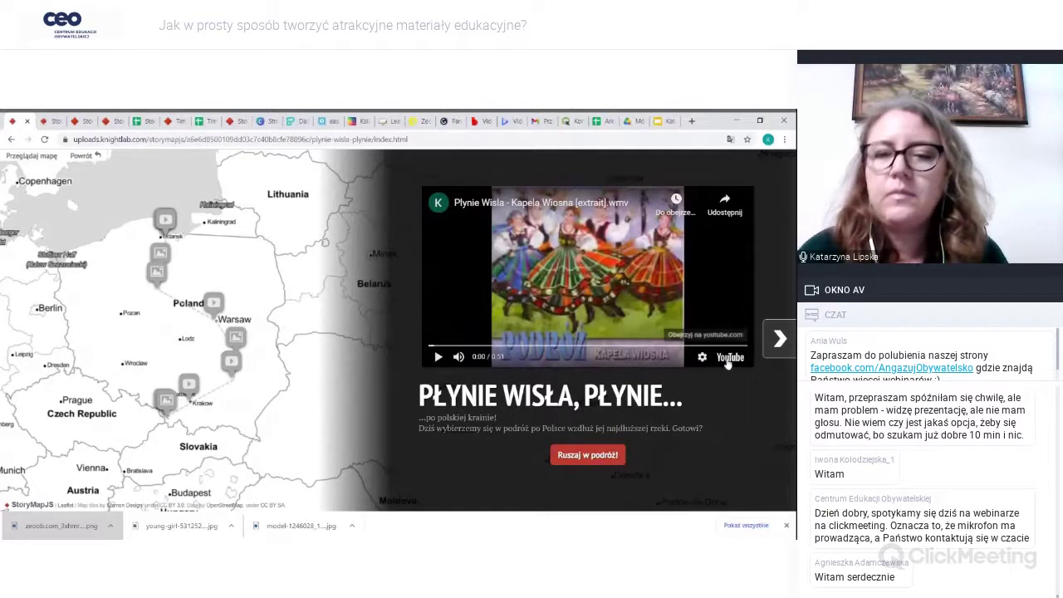
- Page through the "Płynie Wisła, płynie..." story map from its title slide to the closing thank-you slide, and close it
{"action": "left_click", "coordinate": [597, 461]}
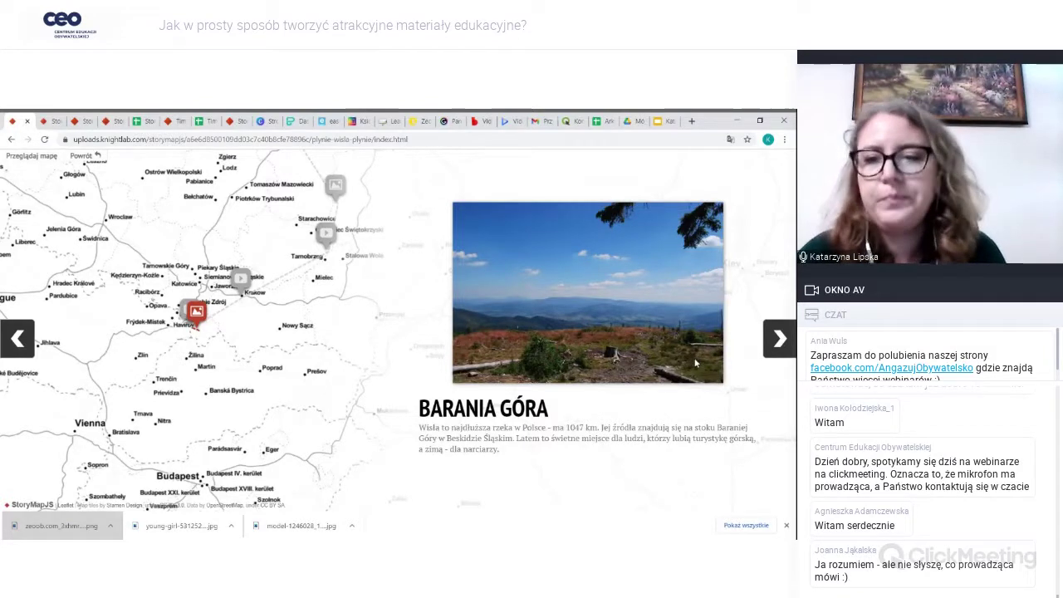
{"action": "left_click", "coordinate": [782, 354]}
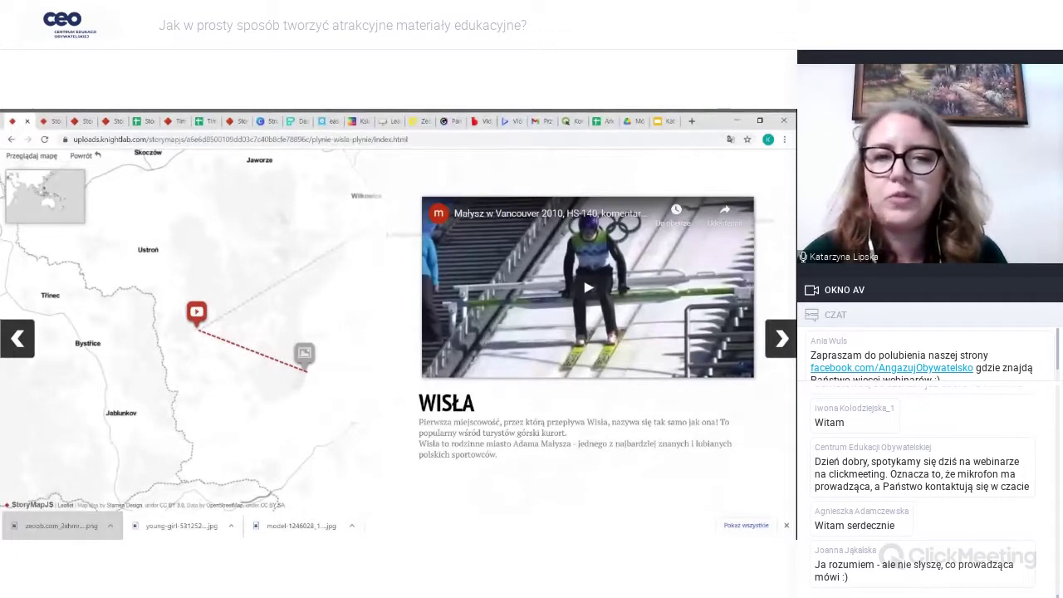
{"action": "left_click", "coordinate": [783, 341]}
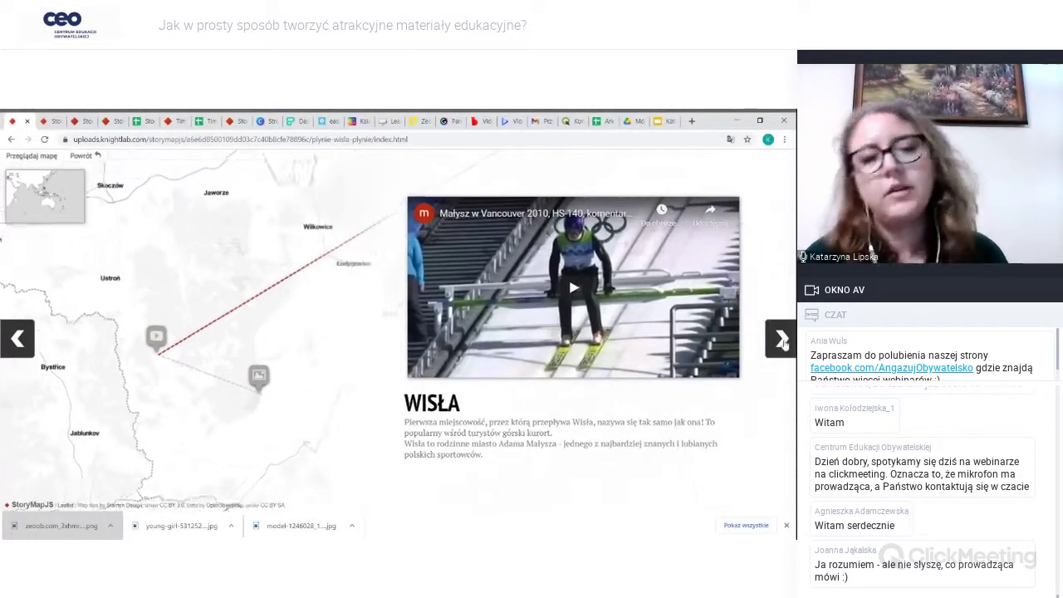
{"action": "left_click", "coordinate": [783, 340]}
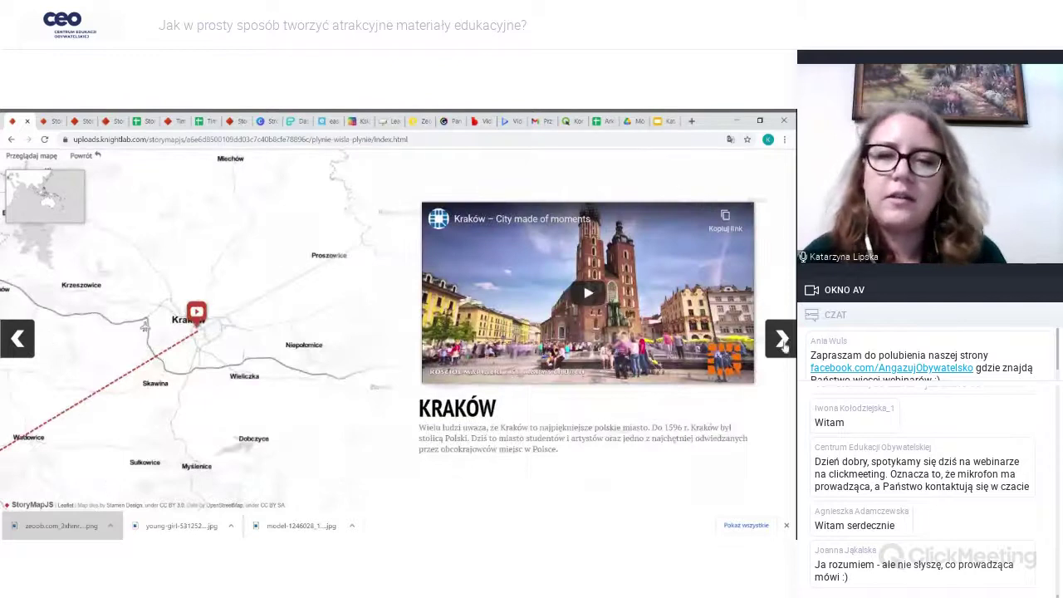
{"action": "left_click", "coordinate": [783, 342]}
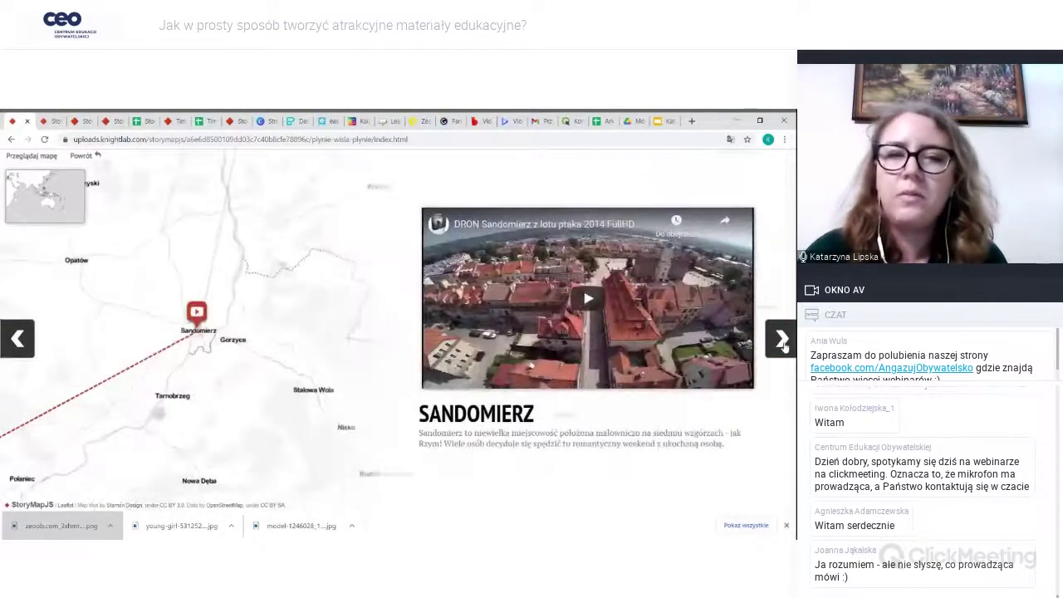
{"action": "left_click", "coordinate": [782, 342]}
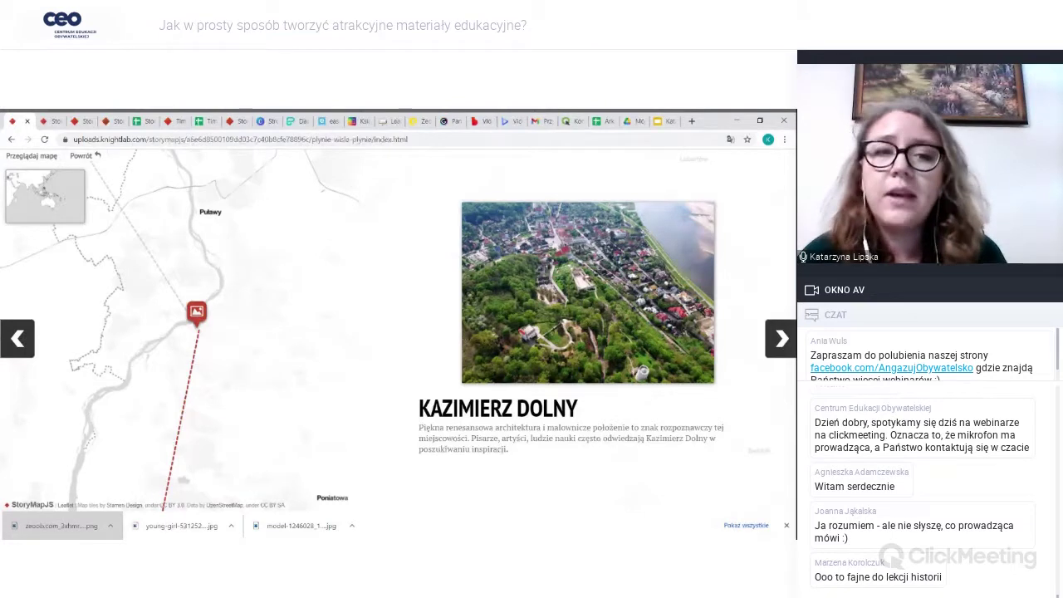
{"action": "left_click", "coordinate": [783, 341]}
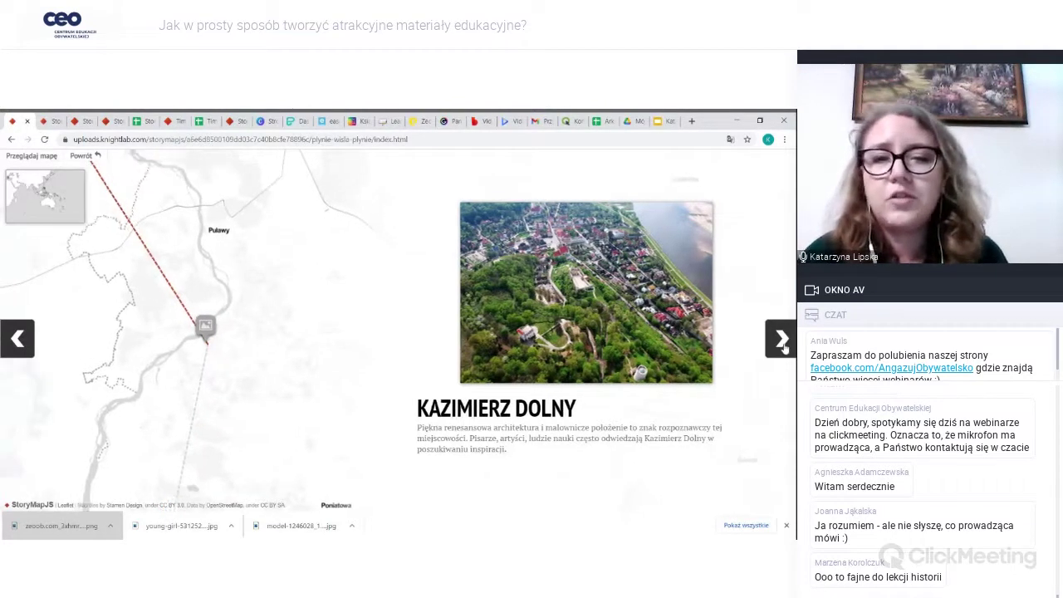
{"action": "left_click", "coordinate": [783, 342]}
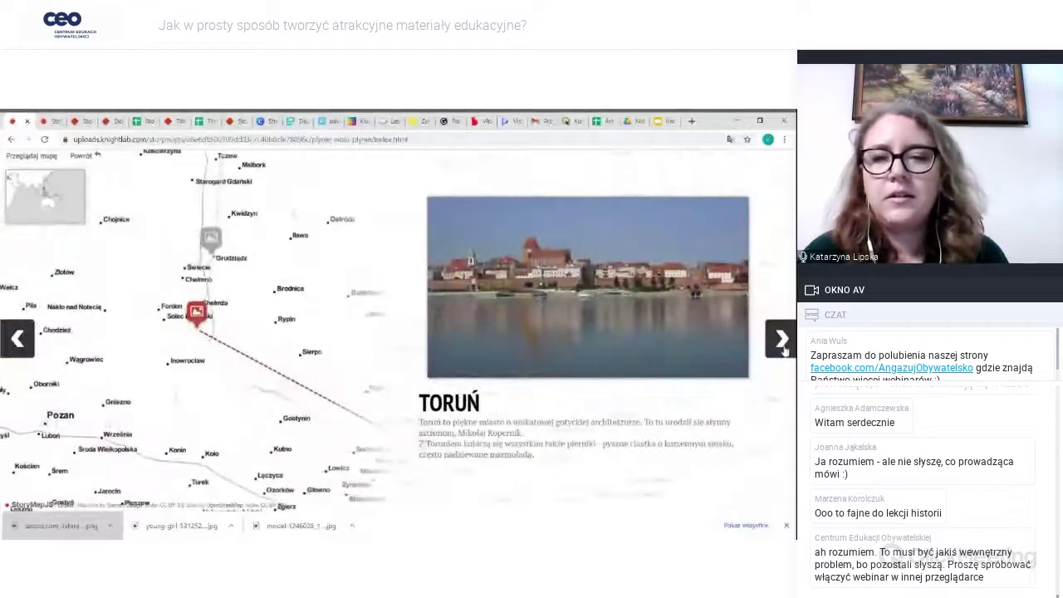
{"action": "left_click", "coordinate": [782, 341]}
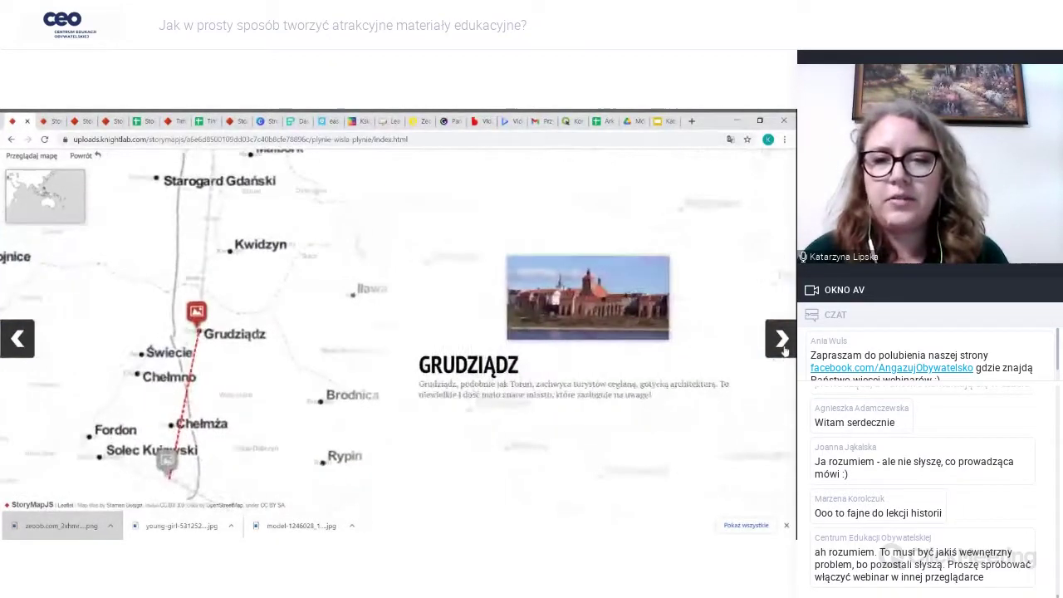
{"action": "left_click", "coordinate": [783, 343]}
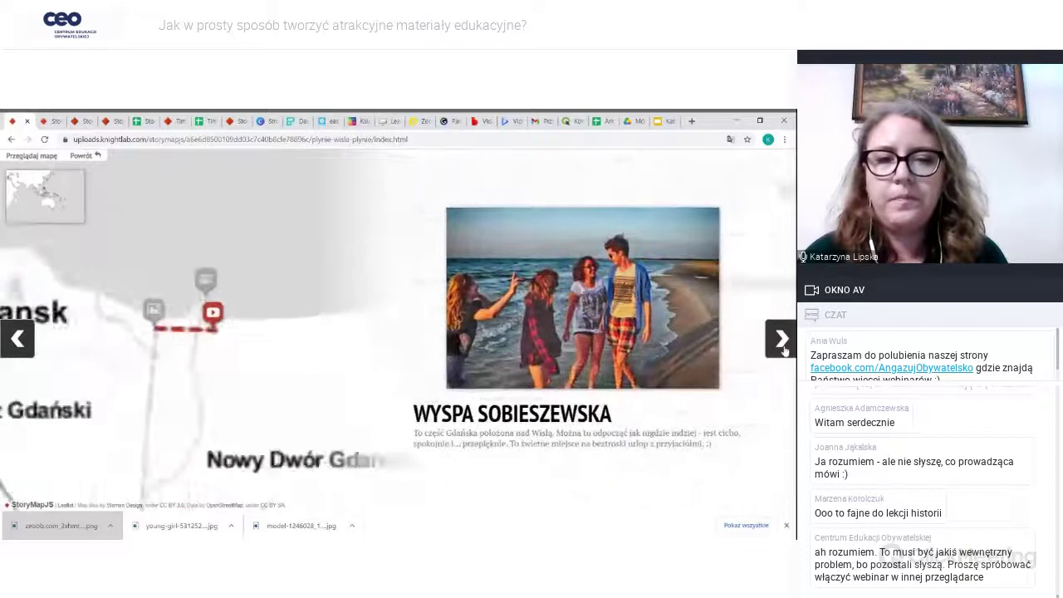
{"action": "left_click", "coordinate": [782, 342]}
{"action": "left_click", "coordinate": [782, 343]}
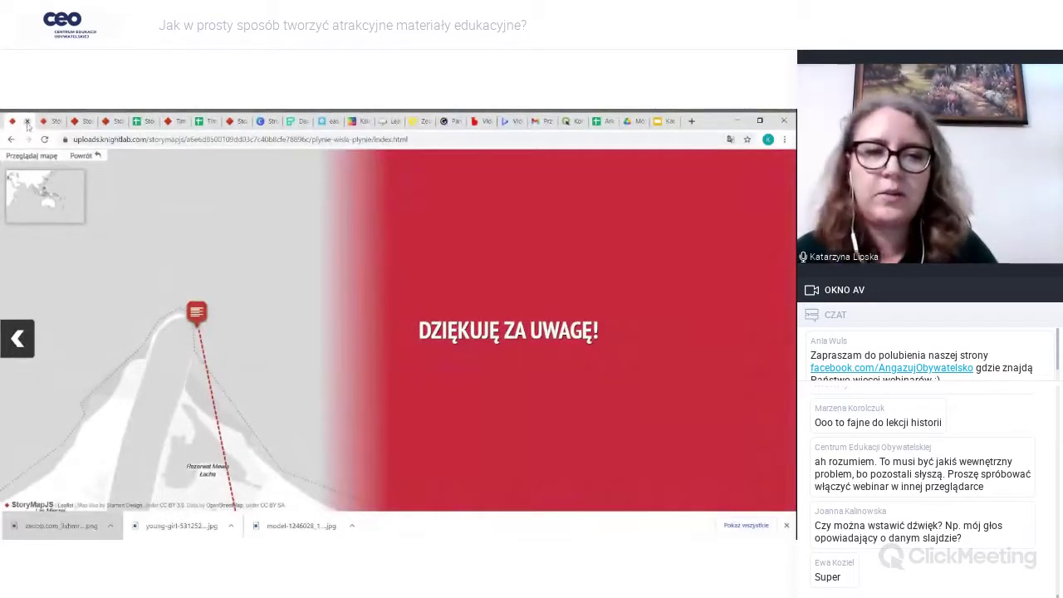
{"action": "left_click", "coordinate": [27, 123]}
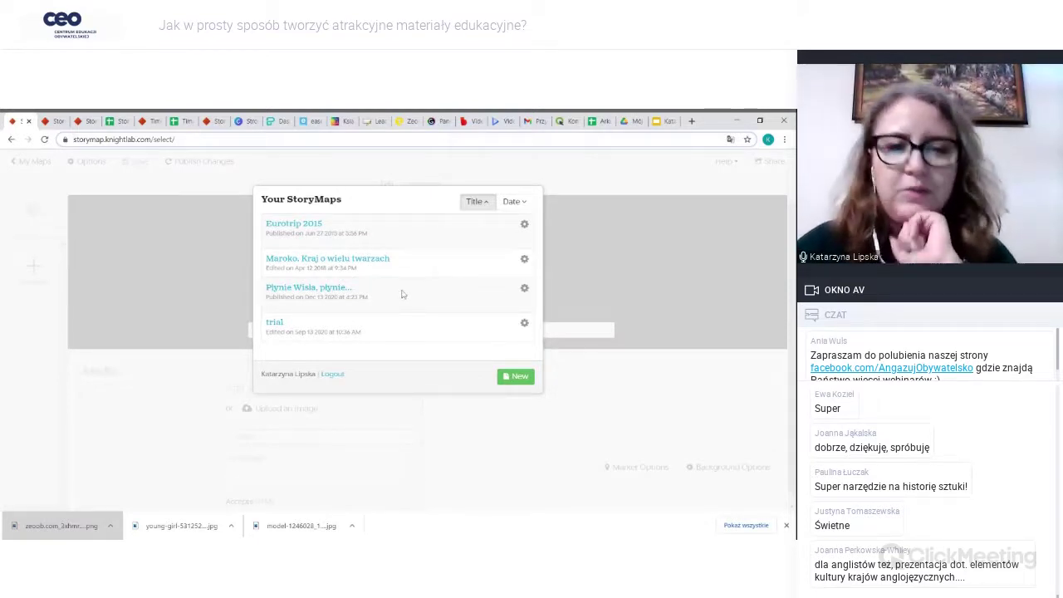
- Create a new StoryMap named "Wędrówka"
{"action": "left_click", "coordinate": [515, 379]}
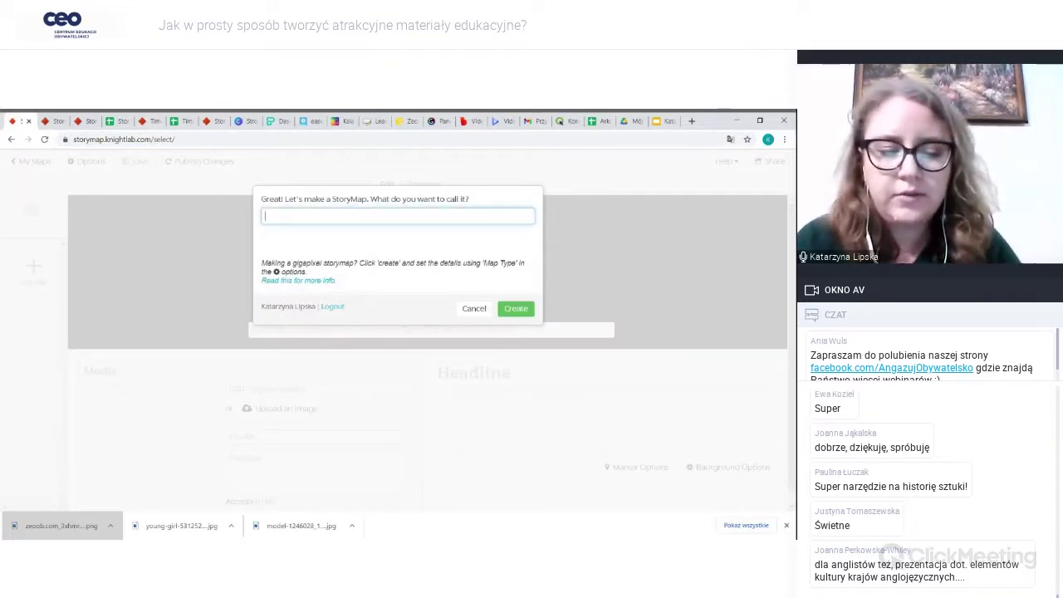
{"action": "type", "text": "Węd"}
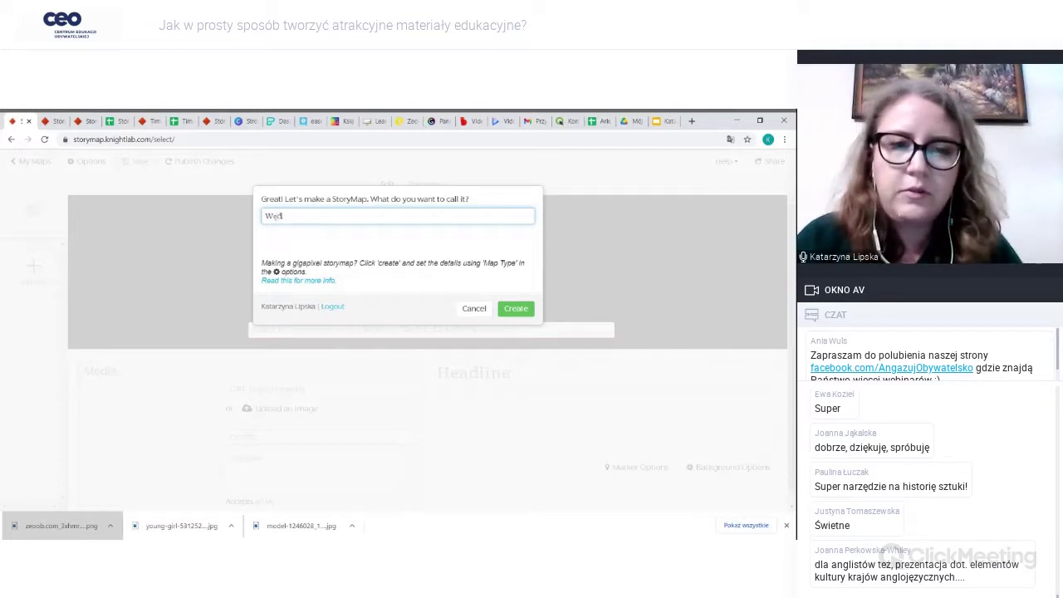
{"action": "type", "text": "rówka"}
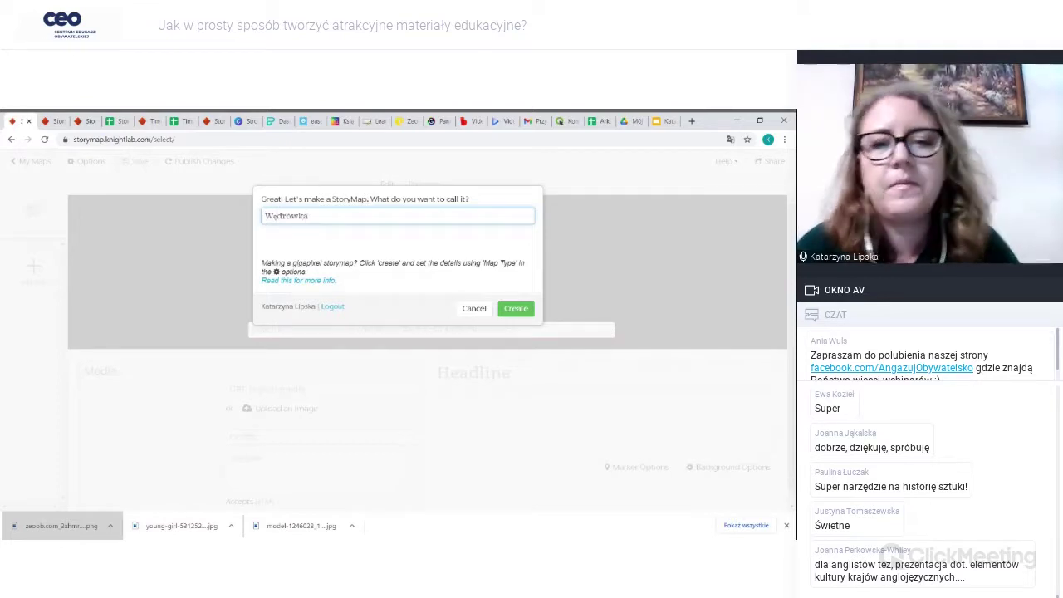
{"action": "left_click", "coordinate": [524, 311]}
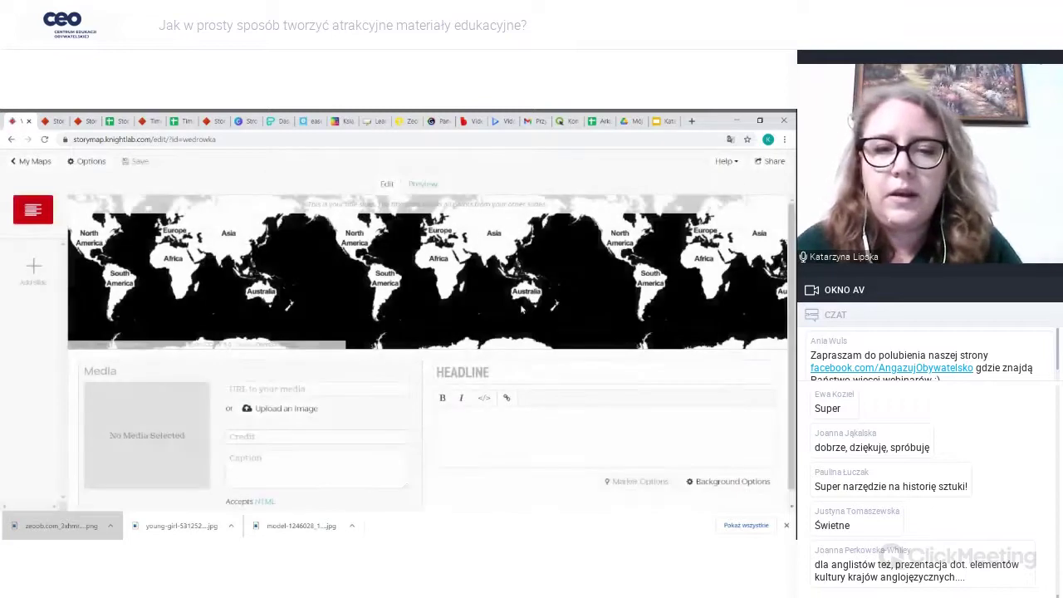
- Give the title slide the headline "WĘDRÓWKA" and the description "Zapraszamy na naszą wycieczkę!"
{"action": "scroll", "coordinate": [289, 422], "scroll_direction": "down", "scroll_amount": 1}
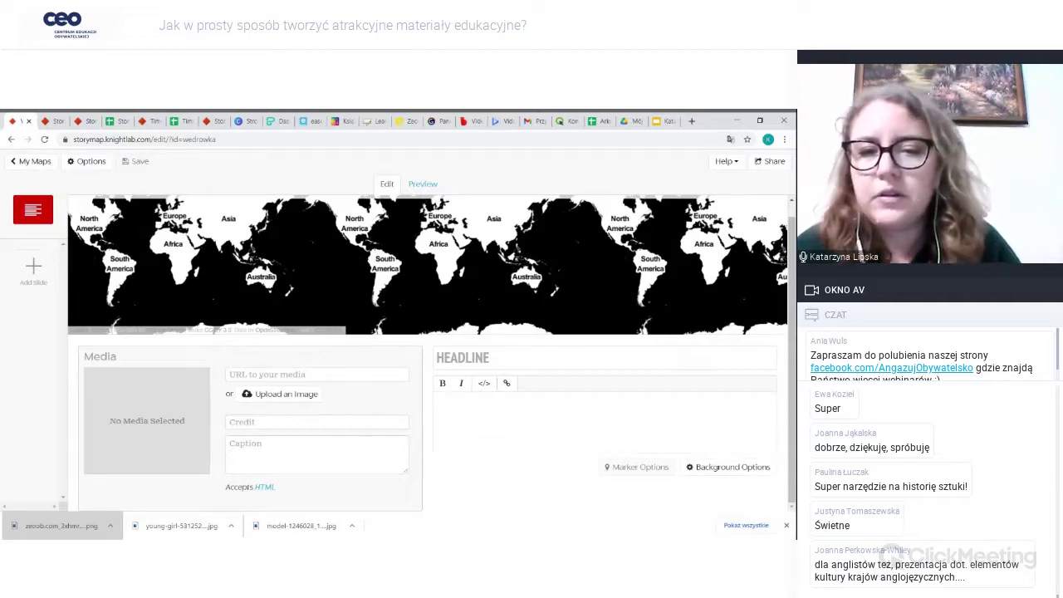
{"action": "left_click", "coordinate": [464, 359]}
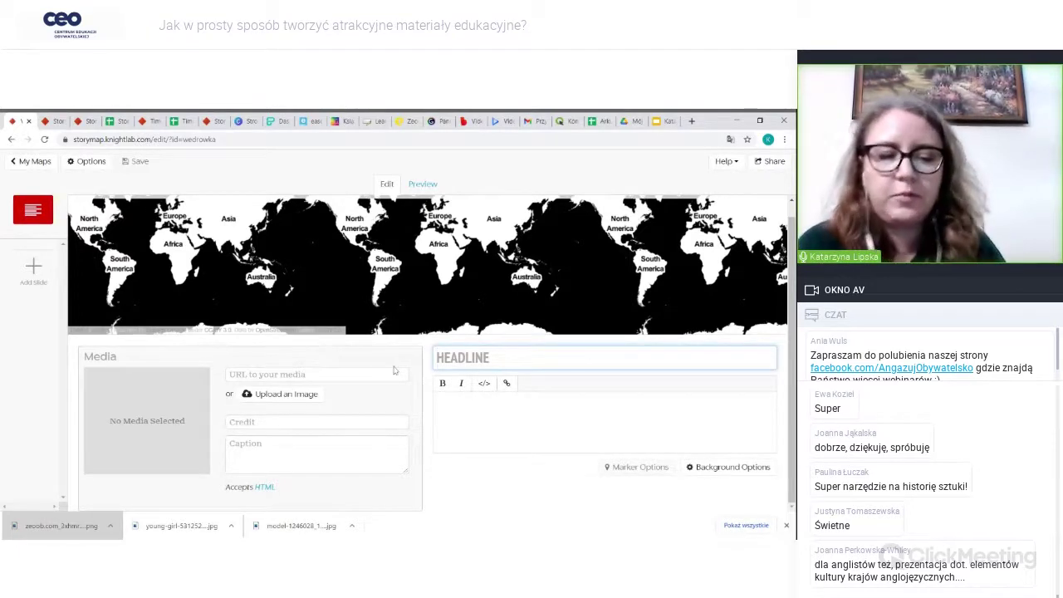
{"action": "type", "text": "W"}
{"action": "key", "text": "BackSpace"}
{"action": "type", "text": "WĘDRÓWKA"}
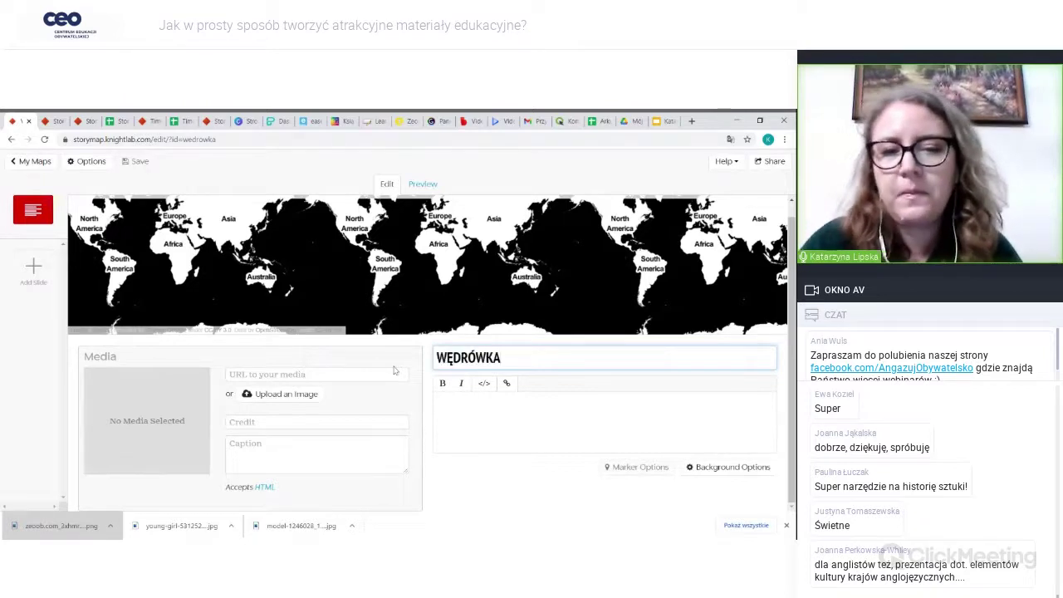
{"action": "left_click", "coordinate": [438, 390]}
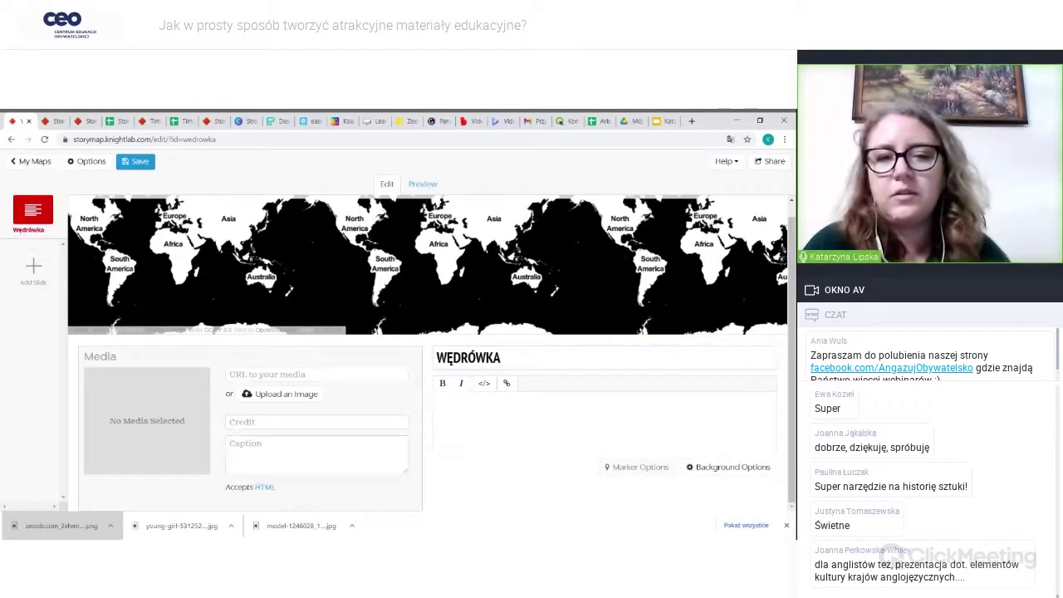
{"action": "type", "text": "Zapraszamy"}
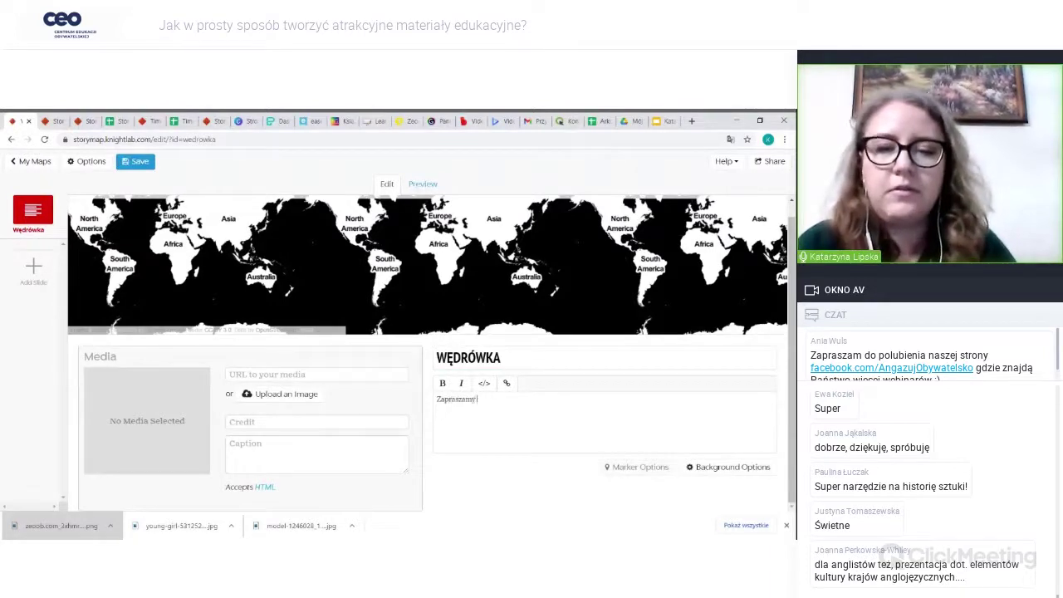
{"action": "type", "text": " na naszą wyc"}
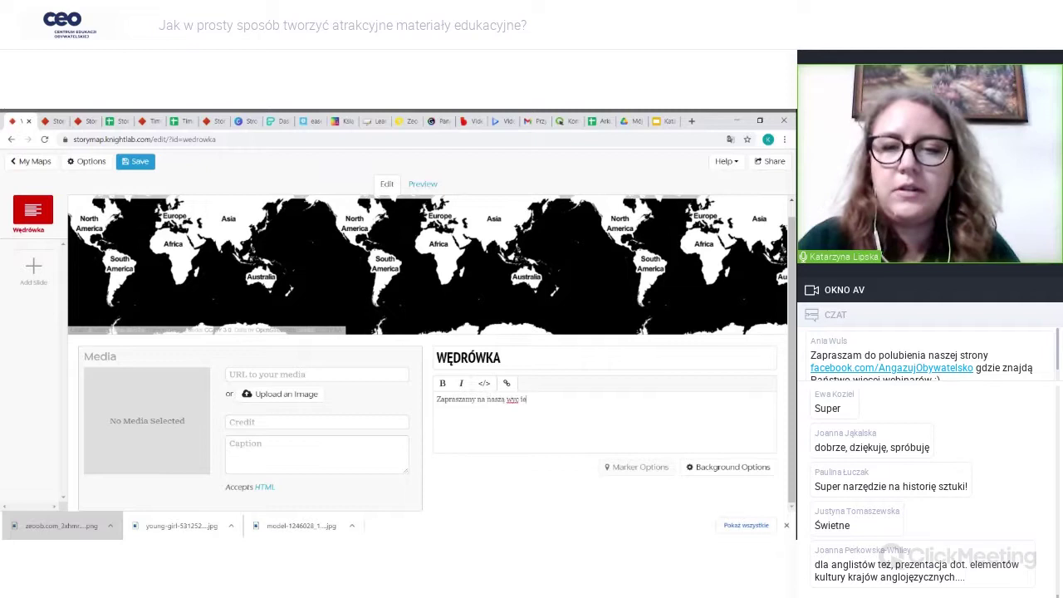
{"action": "type", "text": "ieczkę!"}
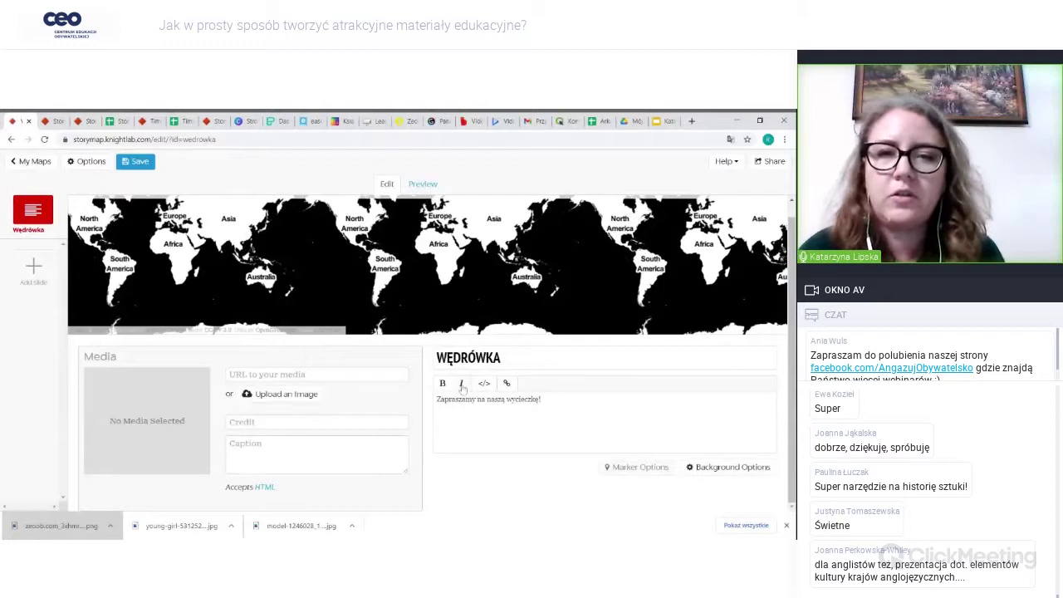
- Preview the title slide, return to editing, and look at its background options without changing them
{"action": "left_click", "coordinate": [434, 185]}
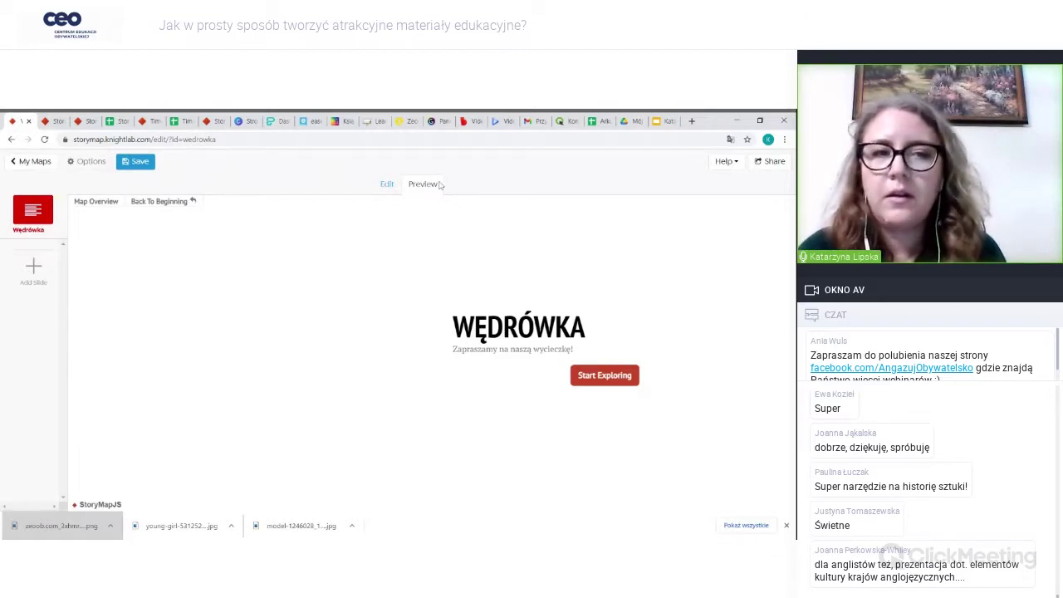
{"action": "left_click", "coordinate": [393, 189]}
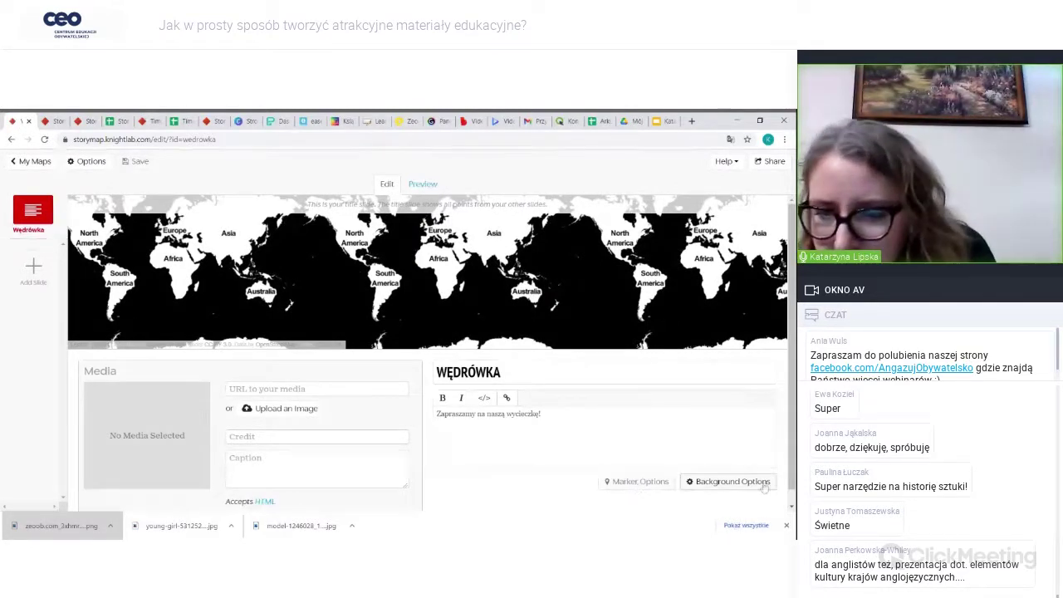
{"action": "left_click", "coordinate": [730, 486]}
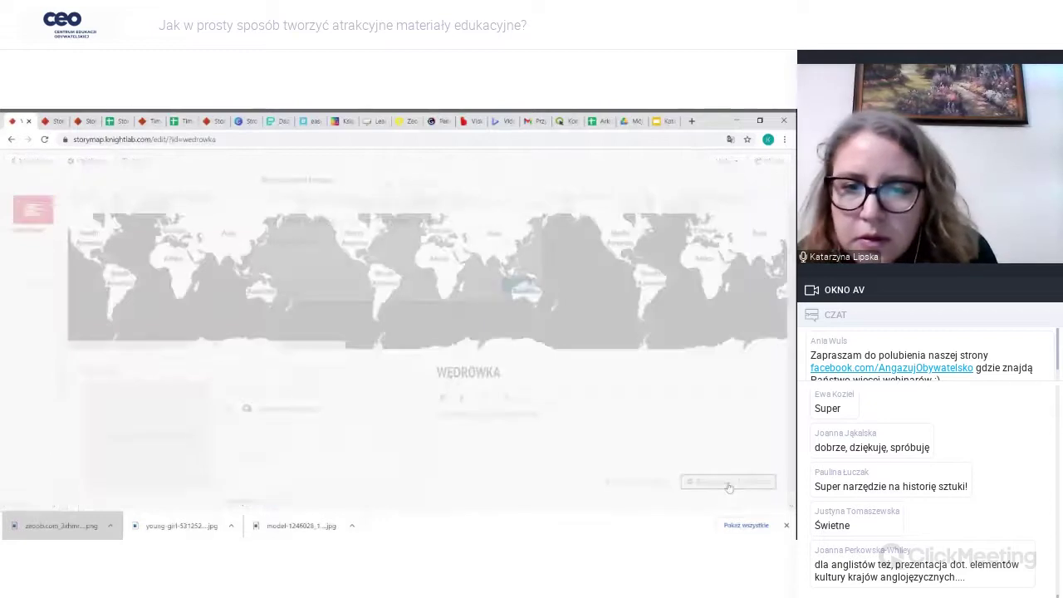
{"action": "left_click", "coordinate": [518, 378]}
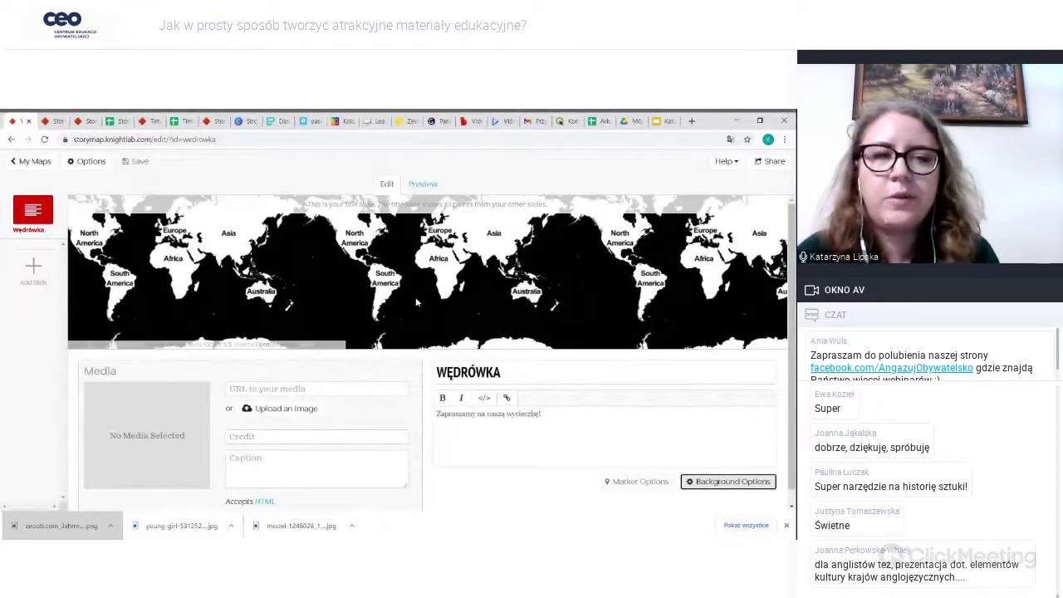
- Add a slide after the title slide and set its map location to Lublin, Lublin Voivodeship, Poland
{"action": "left_click", "coordinate": [34, 267]}
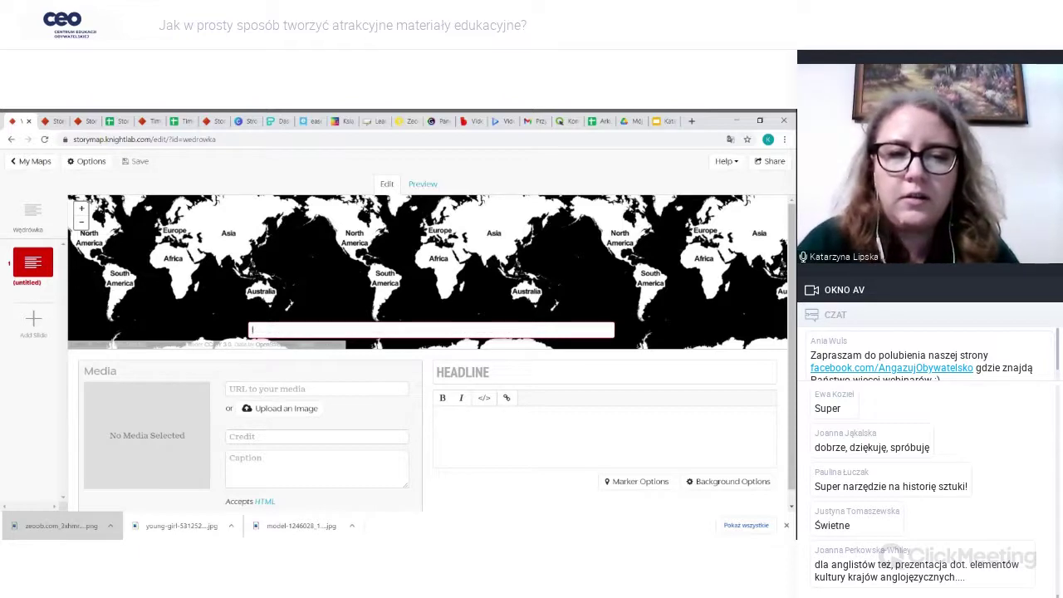
{"action": "type", "text": "lublin"}
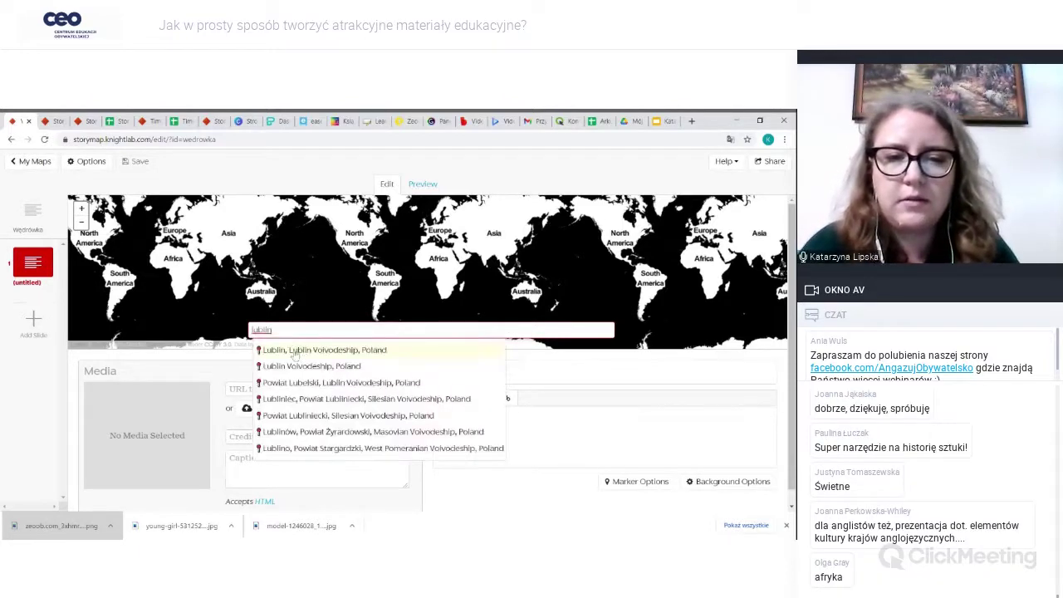
{"action": "left_click", "coordinate": [316, 352]}
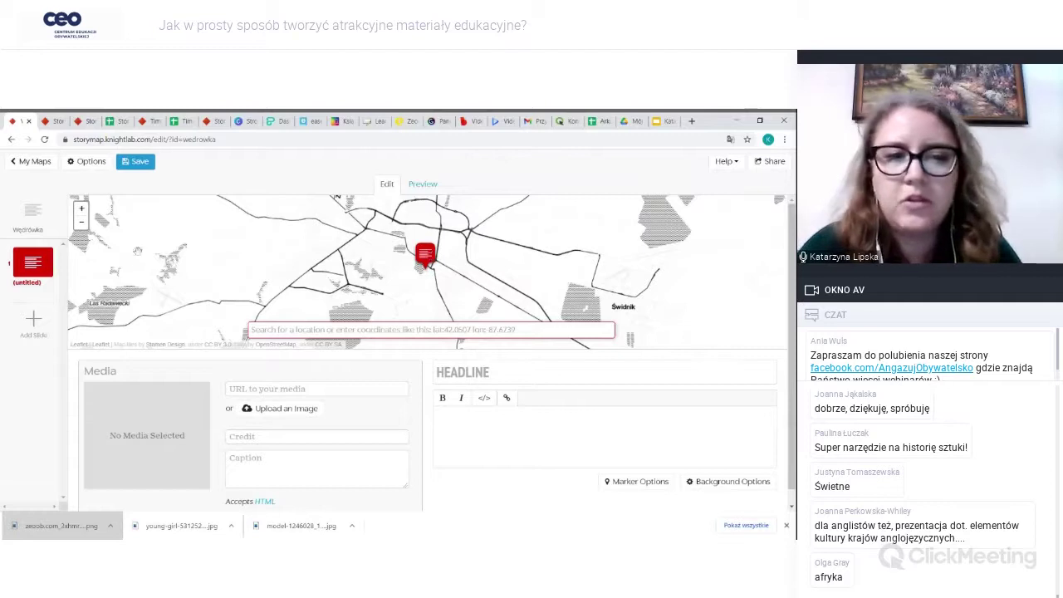
{"action": "left_click", "coordinate": [81, 224]}
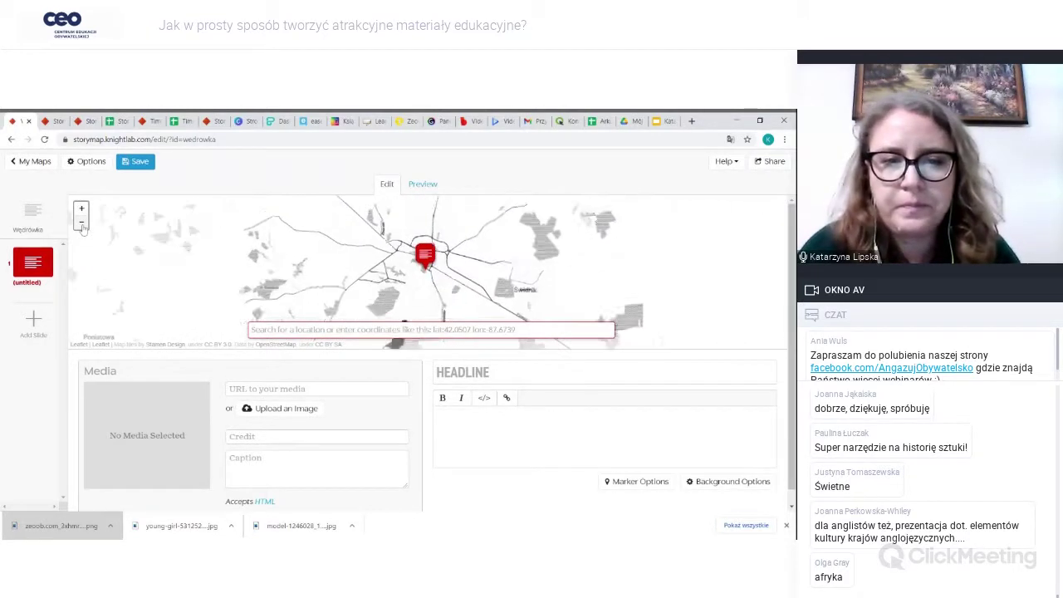
{"action": "left_click", "coordinate": [82, 224]}
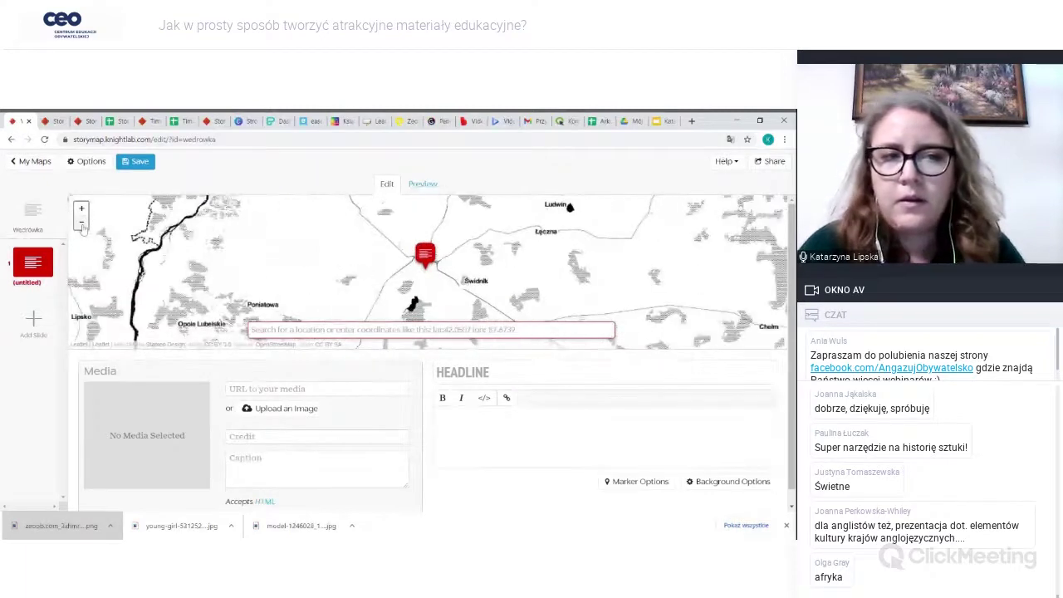
- Enter "Lublin" in the description text of the new Lublin slide
{"action": "scroll", "coordinate": [385, 341], "scroll_direction": "down", "scroll_amount": 1}
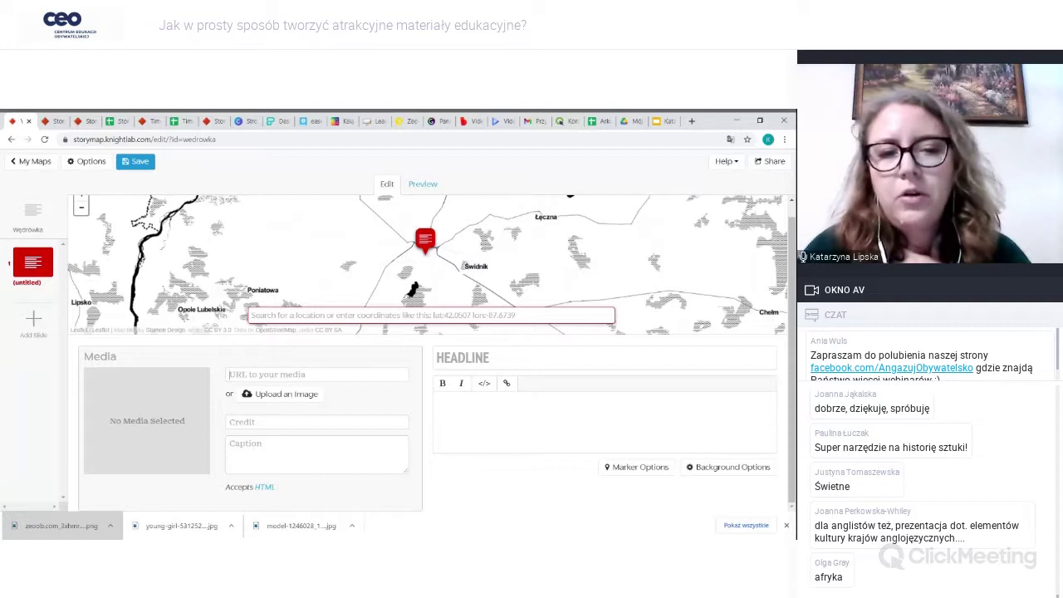
{"action": "left_click", "coordinate": [266, 361]}
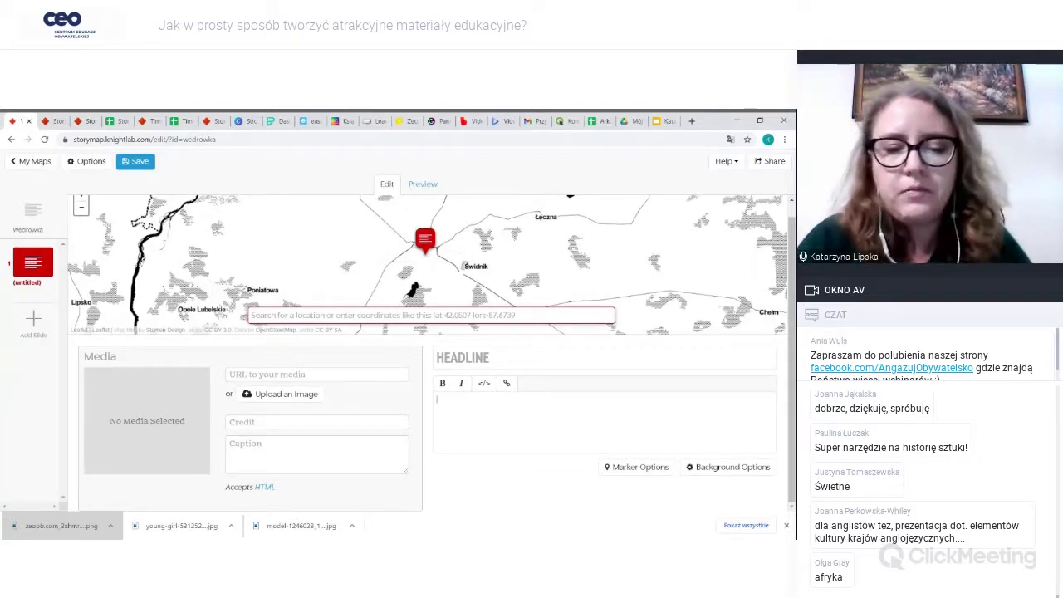
{"action": "type", "text": "Lublin"}
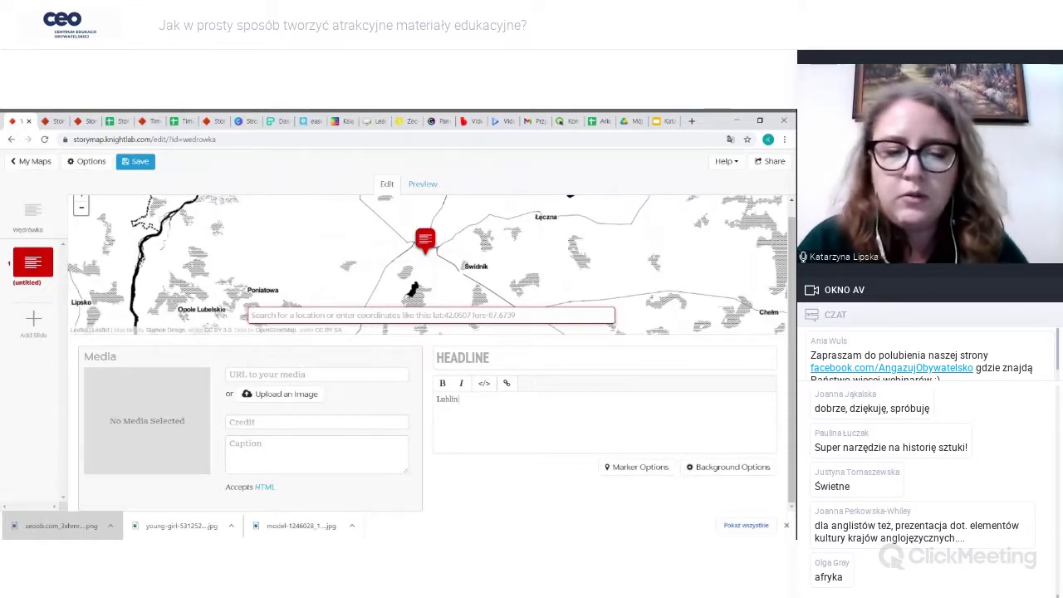
- Complete the Lublin slide's description as "Lublin to miasto wojewódzkie." and give the slide the headline "LUBLIN"
{"action": "type", "text": " to miasto wojewódzkie."}
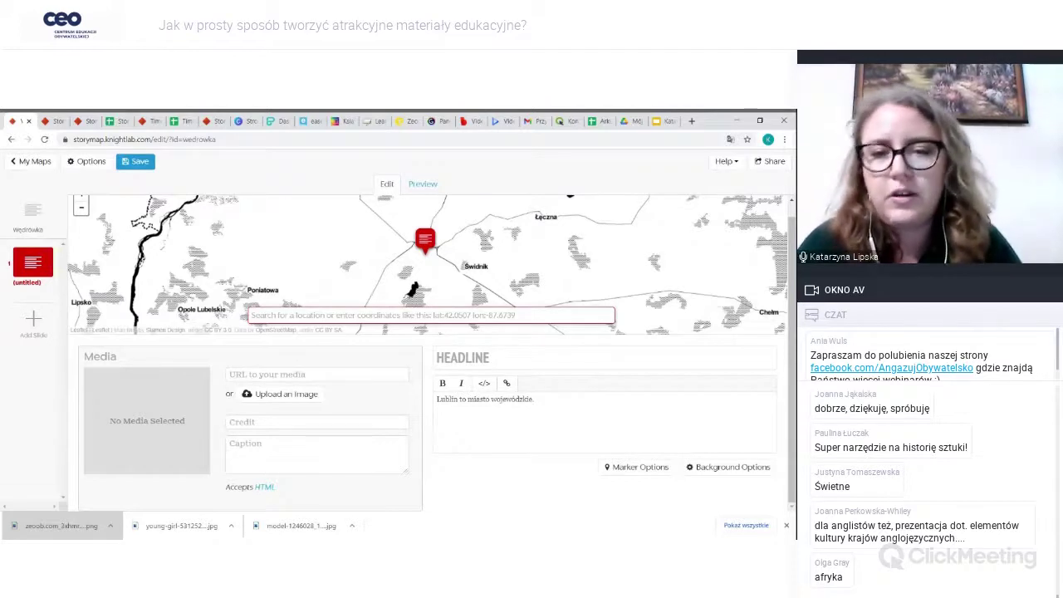
{"action": "left_click", "coordinate": [498, 357]}
{"action": "type", "text": "LuBLIN"}
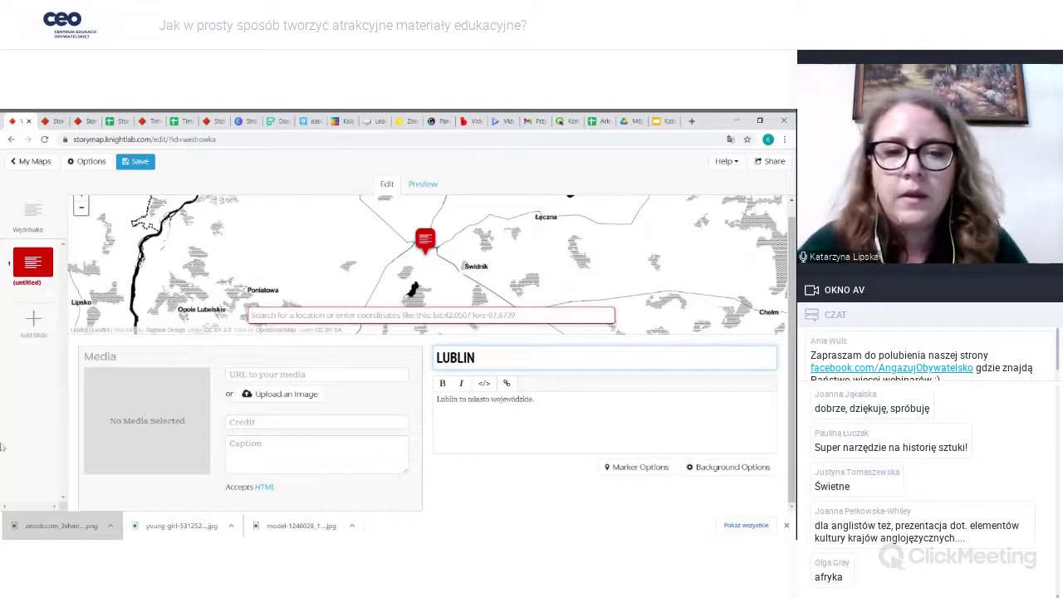
- Upload a riverside city photo as the Lublin slide's media, preview the slide, and return to editing
{"action": "left_click", "coordinate": [261, 397]}
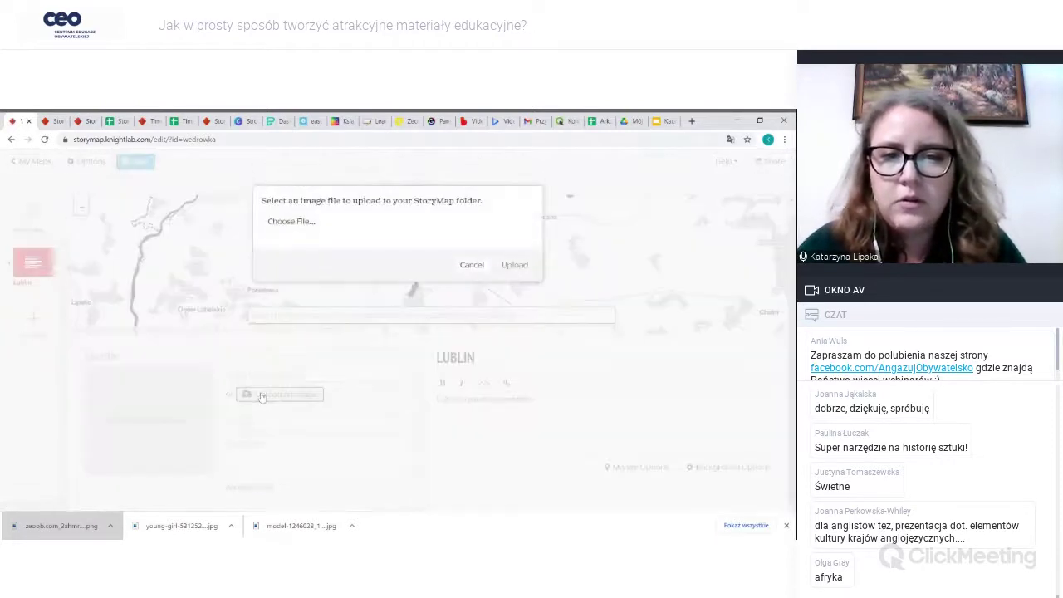
{"action": "left_click", "coordinate": [291, 221]}
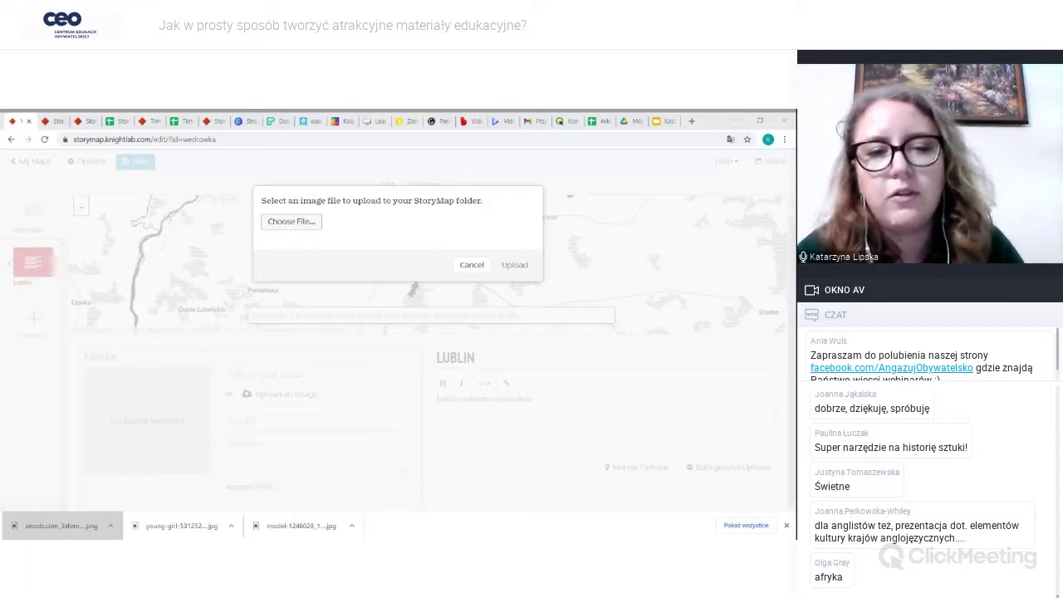
{"action": "key", "text": "Return"}
{"action": "left_click", "coordinate": [516, 265]}
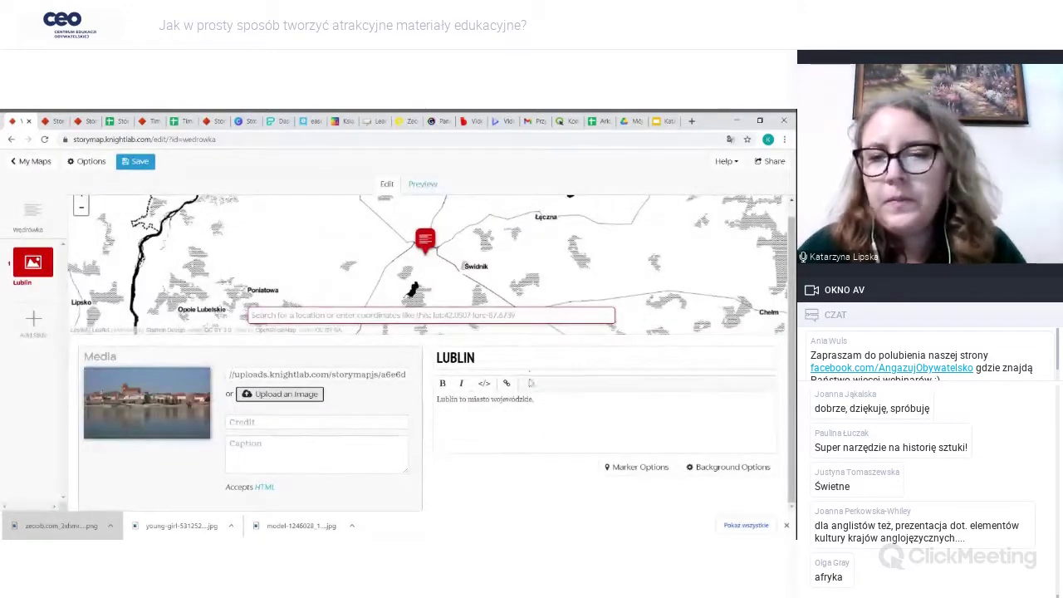
{"action": "left_click", "coordinate": [423, 185]}
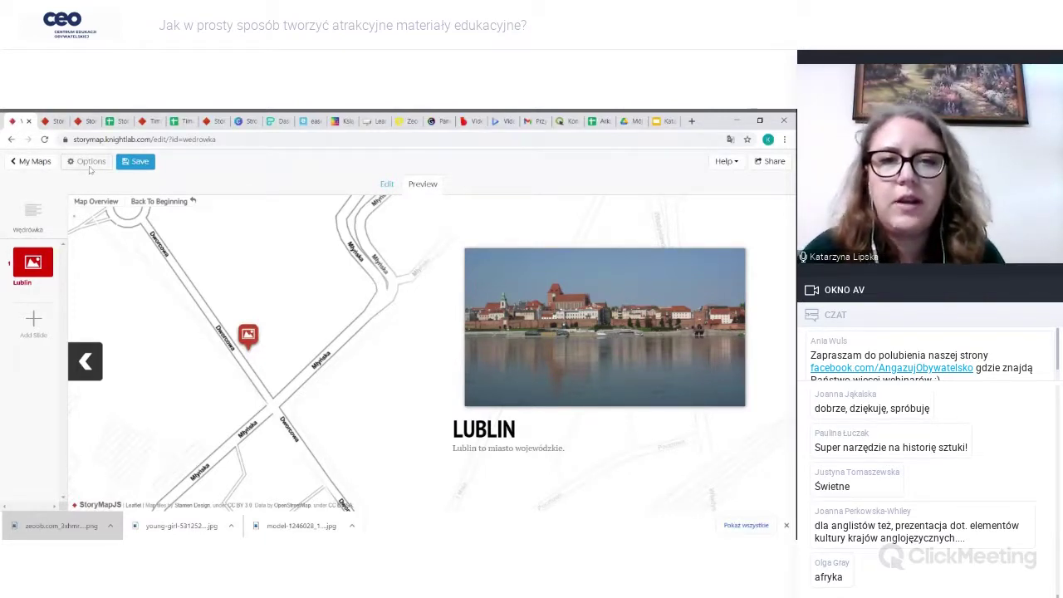
{"action": "left_click", "coordinate": [382, 185]}
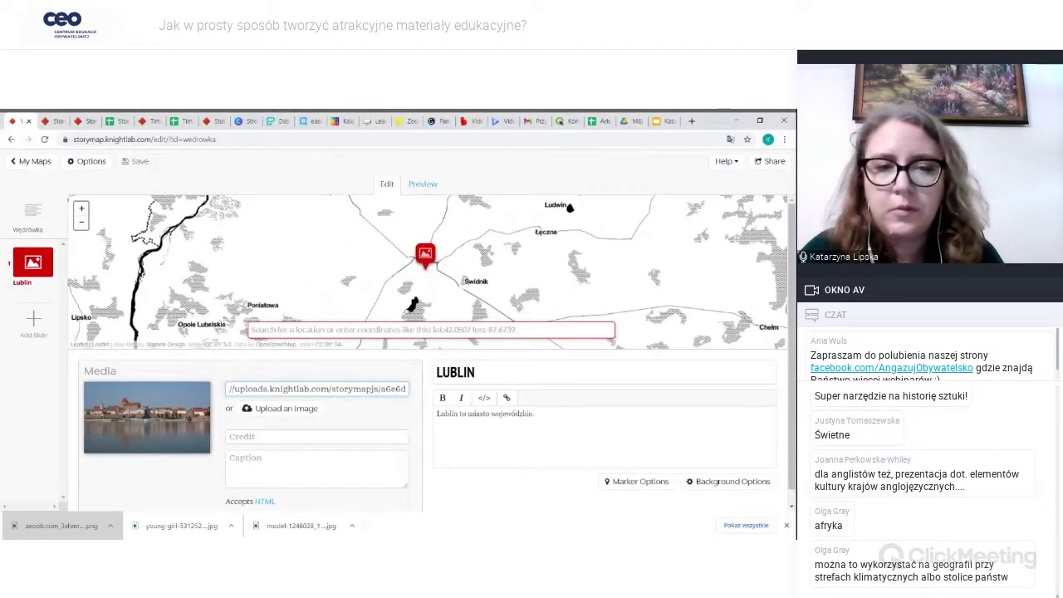
{"action": "key", "text": "ctrl+a"}
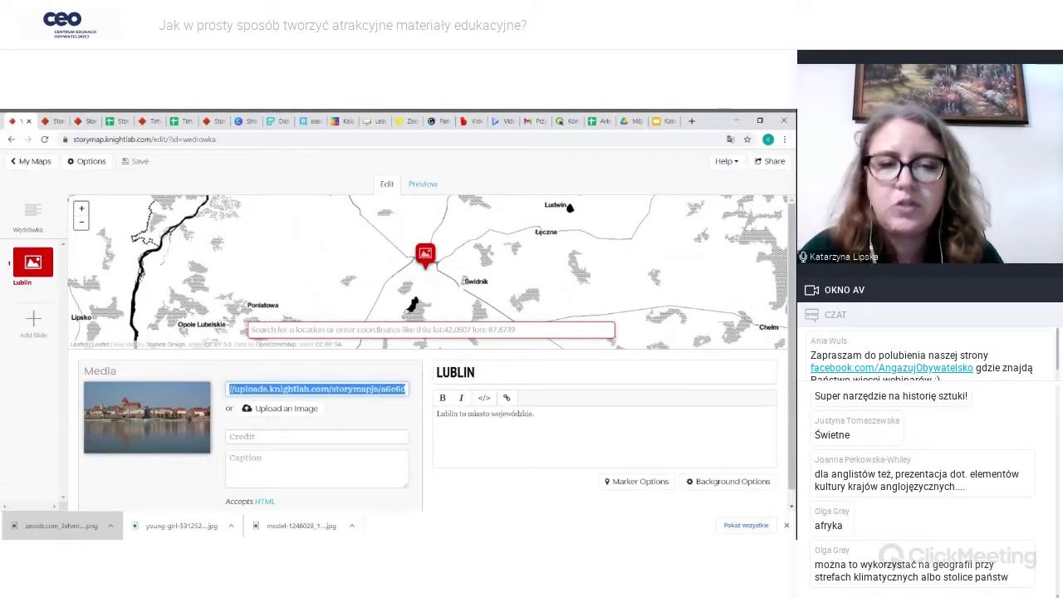
{"action": "left_click", "coordinate": [286, 408]}
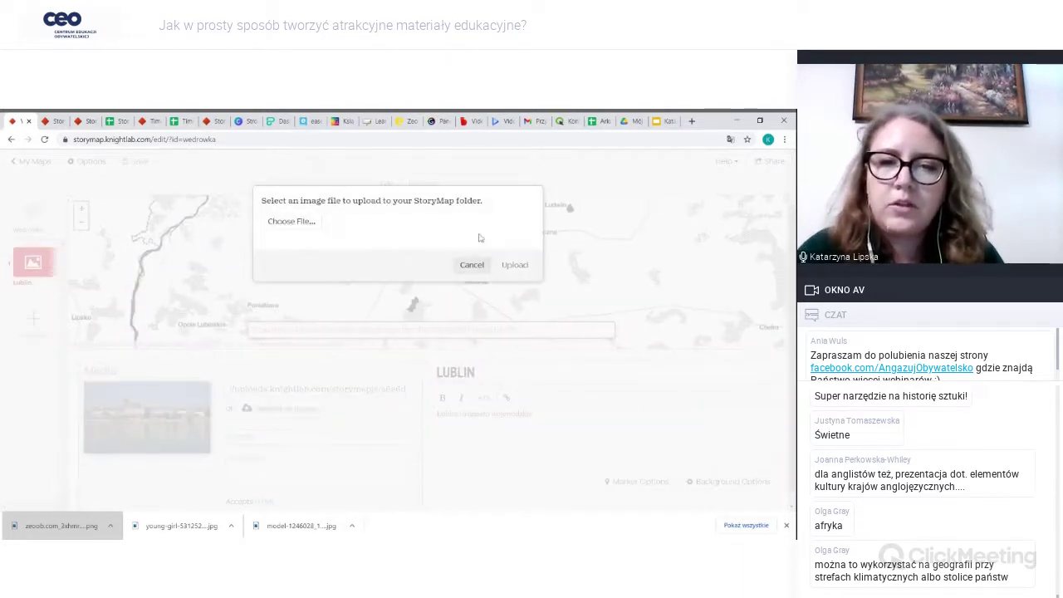
{"action": "left_click", "coordinate": [471, 265]}
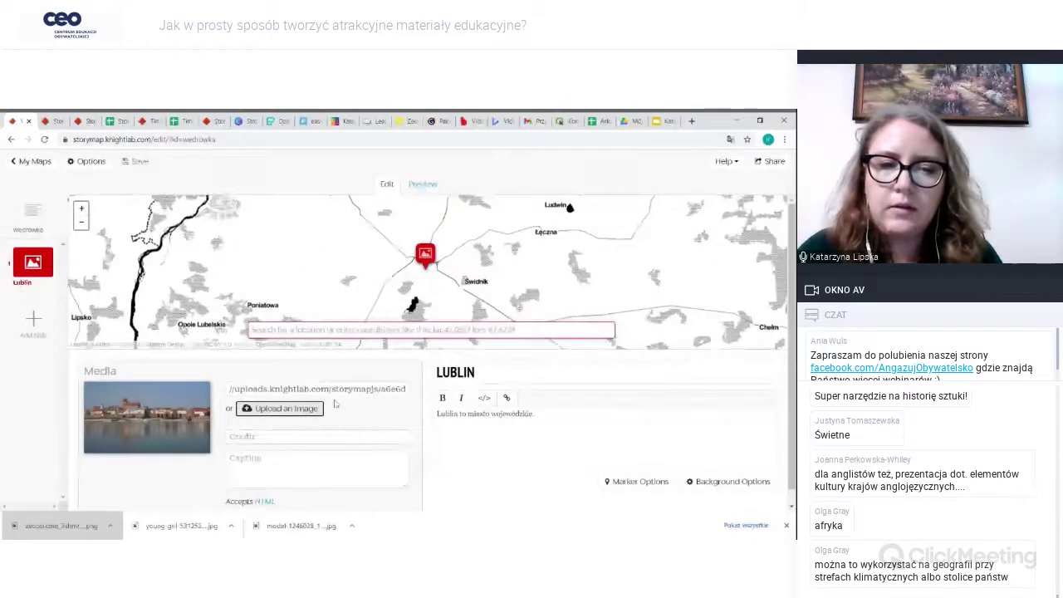
{"action": "scroll", "coordinate": [219, 379], "scroll_direction": "down", "scroll_amount": 1}
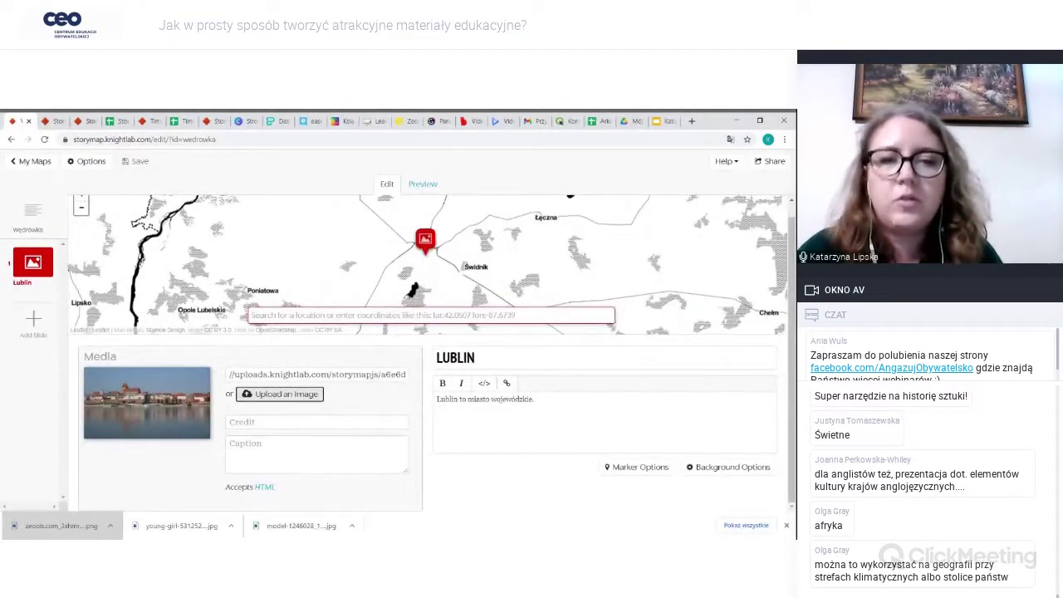
- Add another slide after Lublin and change the story's map type to Stamen Maps: Watercolor
{"action": "left_click", "coordinate": [33, 320]}
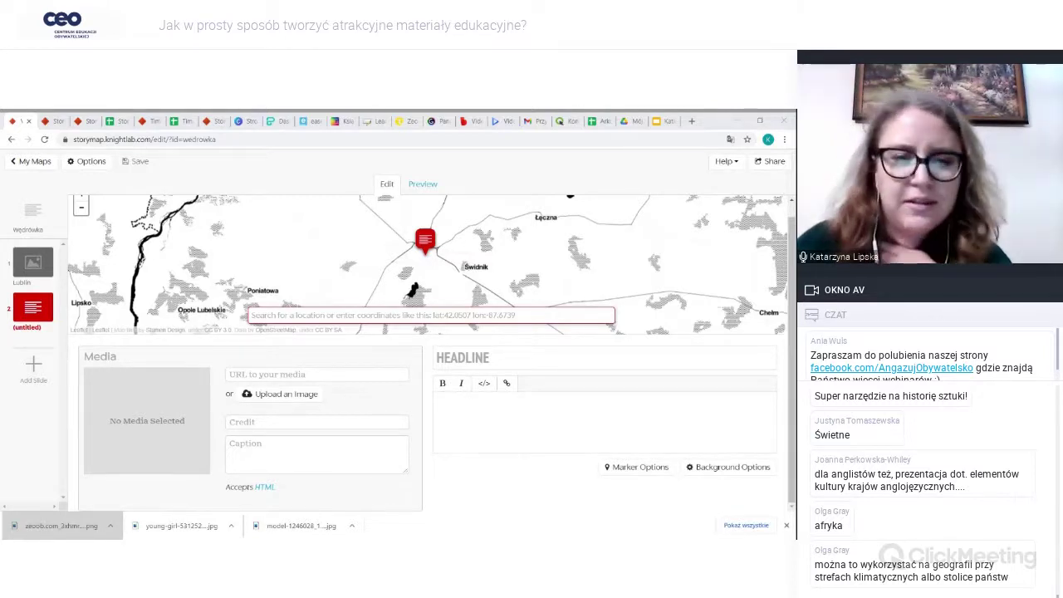
{"action": "left_click", "coordinate": [87, 163]}
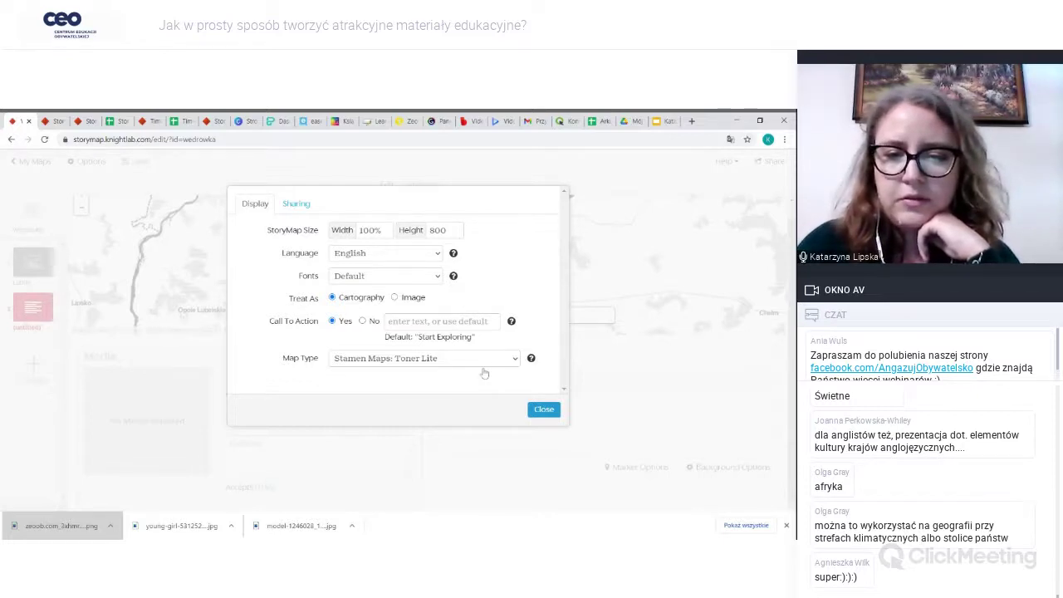
{"action": "key", "text": "Down"}
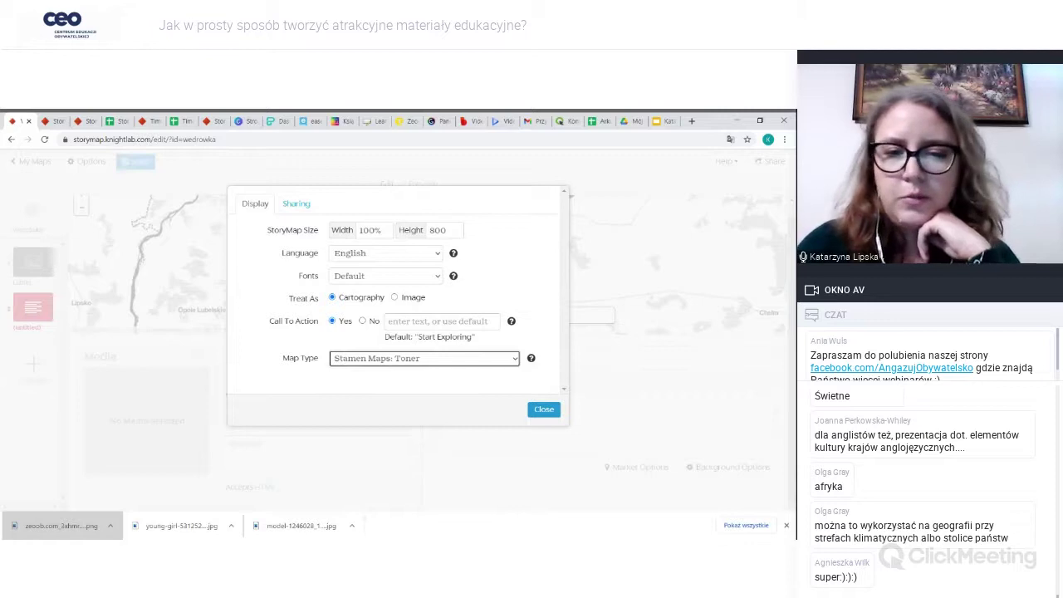
{"action": "left_click", "coordinate": [419, 367]}
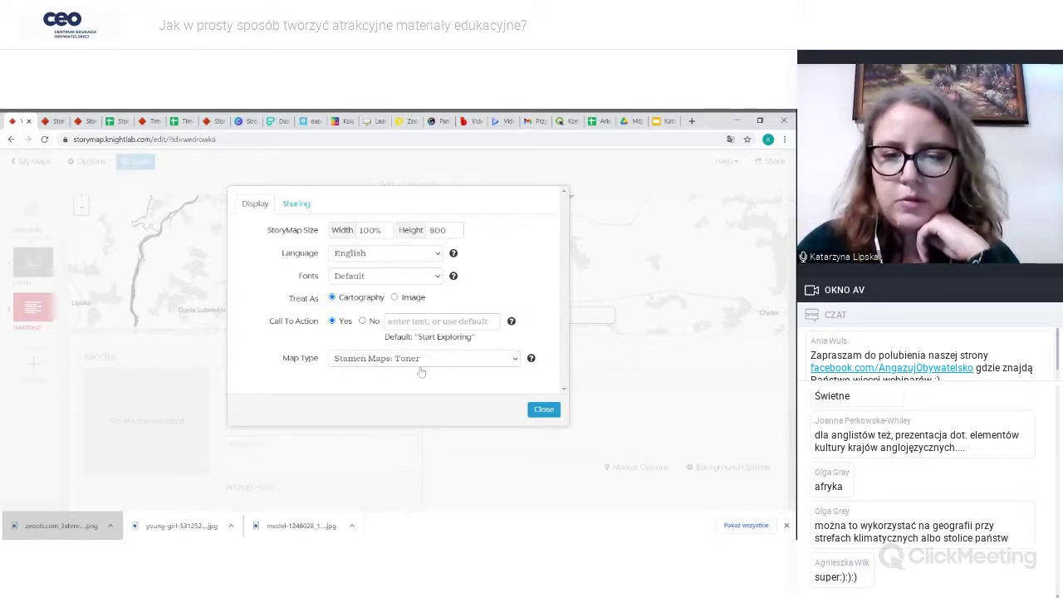
{"action": "left_click", "coordinate": [421, 373]}
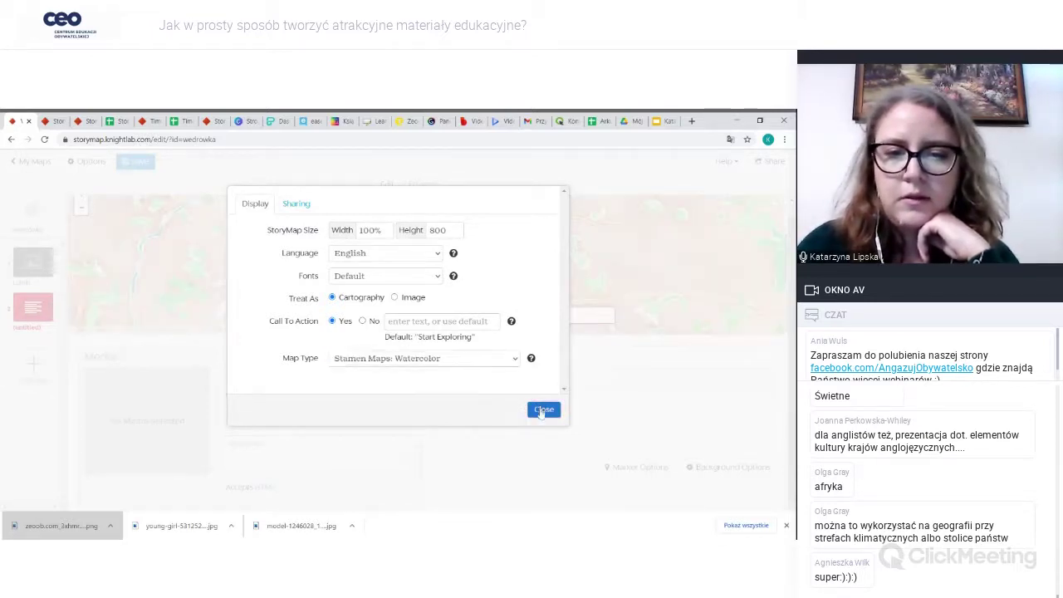
{"action": "left_click", "coordinate": [543, 411]}
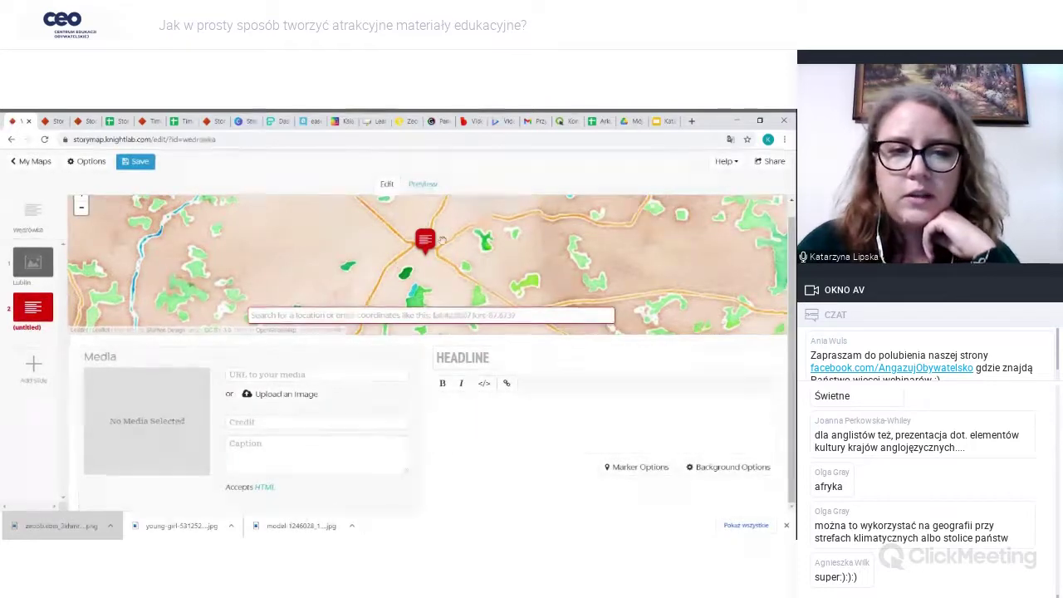
- Save the story map and select its sharing link for copying
{"action": "left_click", "coordinate": [81, 208]}
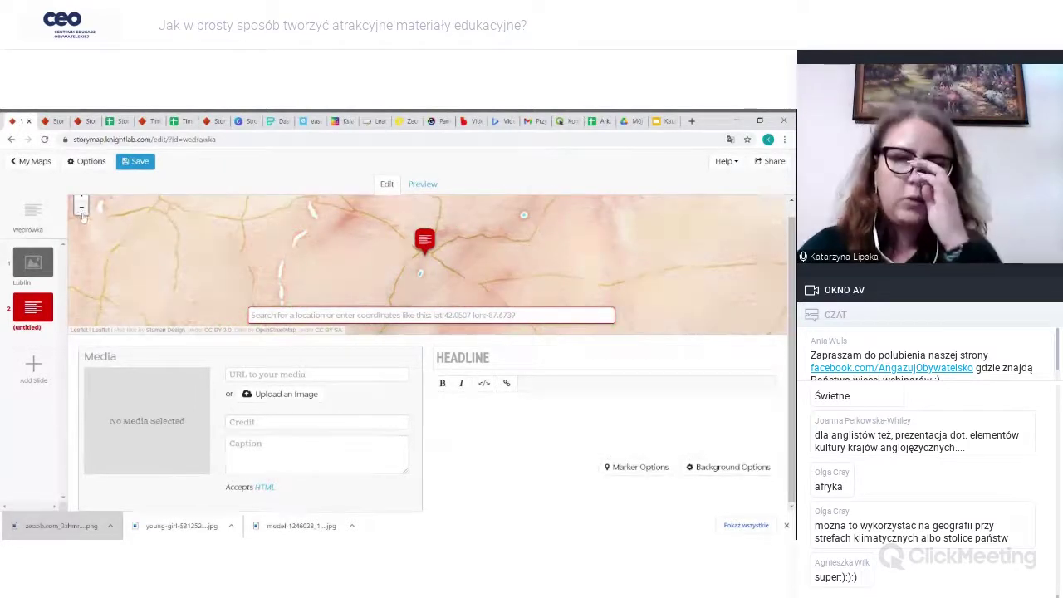
{"action": "left_click", "coordinate": [81, 208]}
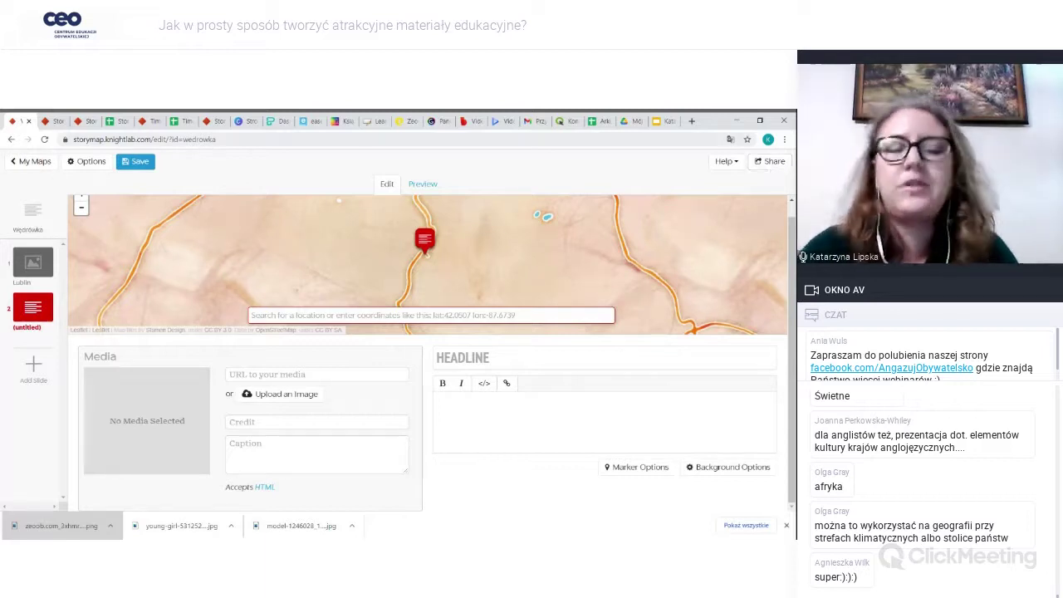
{"action": "left_click", "coordinate": [138, 162]}
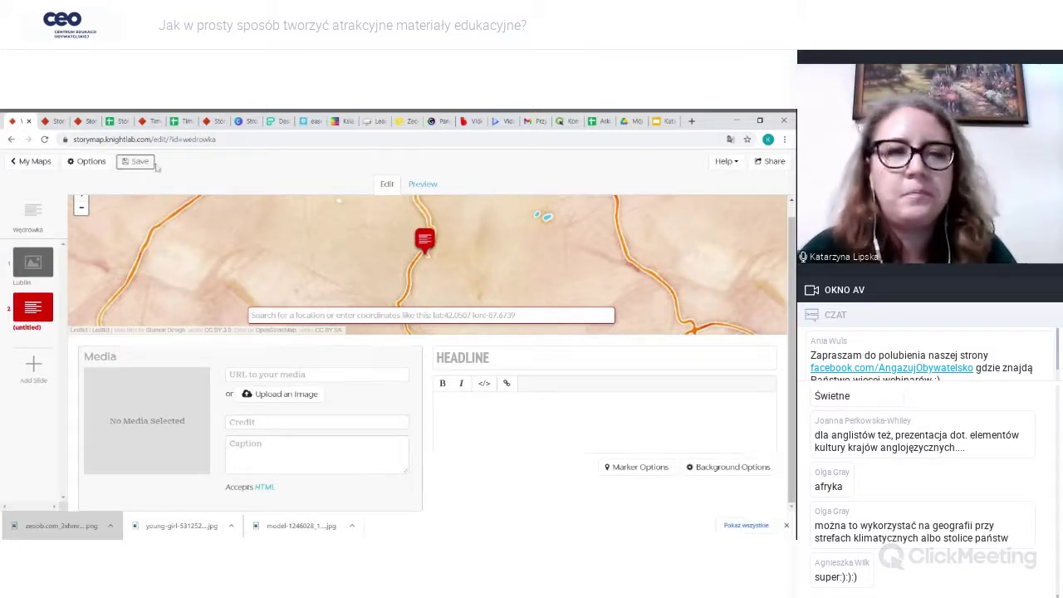
{"action": "left_click", "coordinate": [776, 166]}
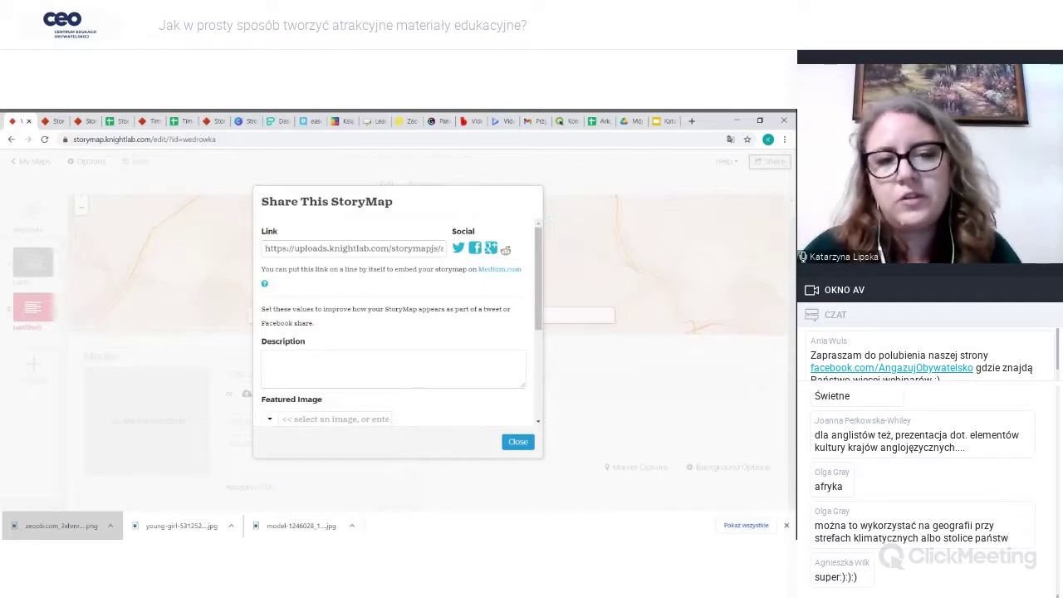
{"action": "left_click", "coordinate": [353, 249]}
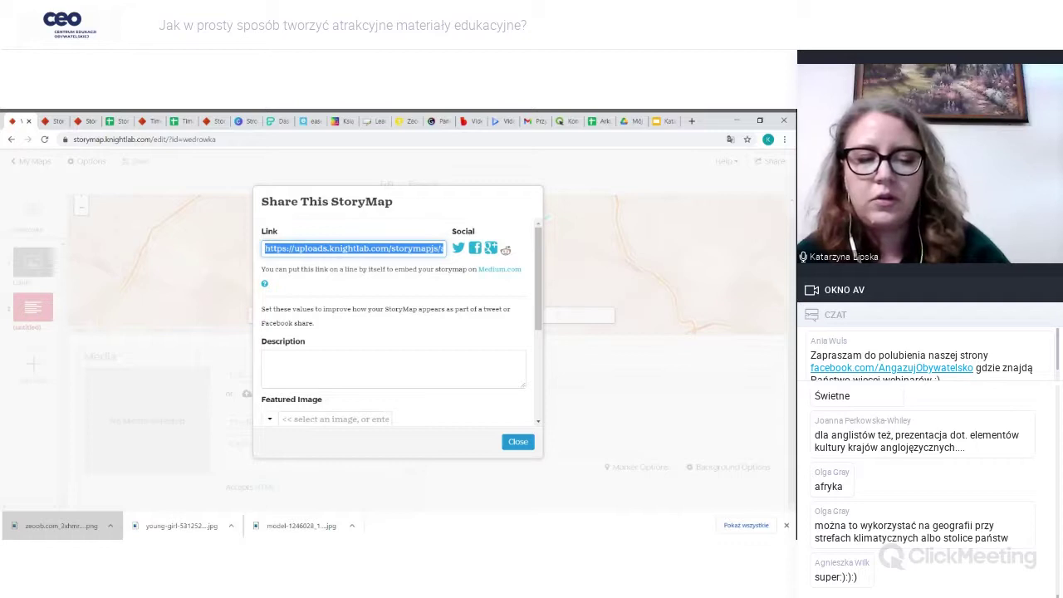
- Check the published story up to the Lublin slide in a new browser tab, and close the story map tabs
{"action": "left_click", "coordinate": [555, 368]}
{"action": "key", "text": "ctrl+t"}
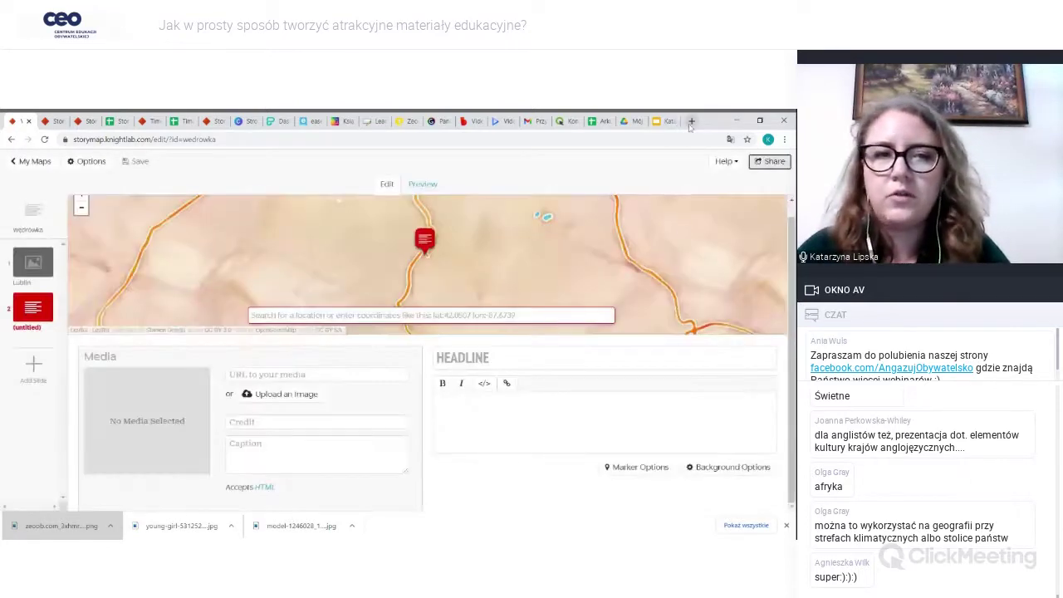
{"action": "type", "text": "https://uploads.knightlab.com/storymapjs/a6e6d8500109dd03c7c40b8cfe78896c/wedrowka/index.html"}
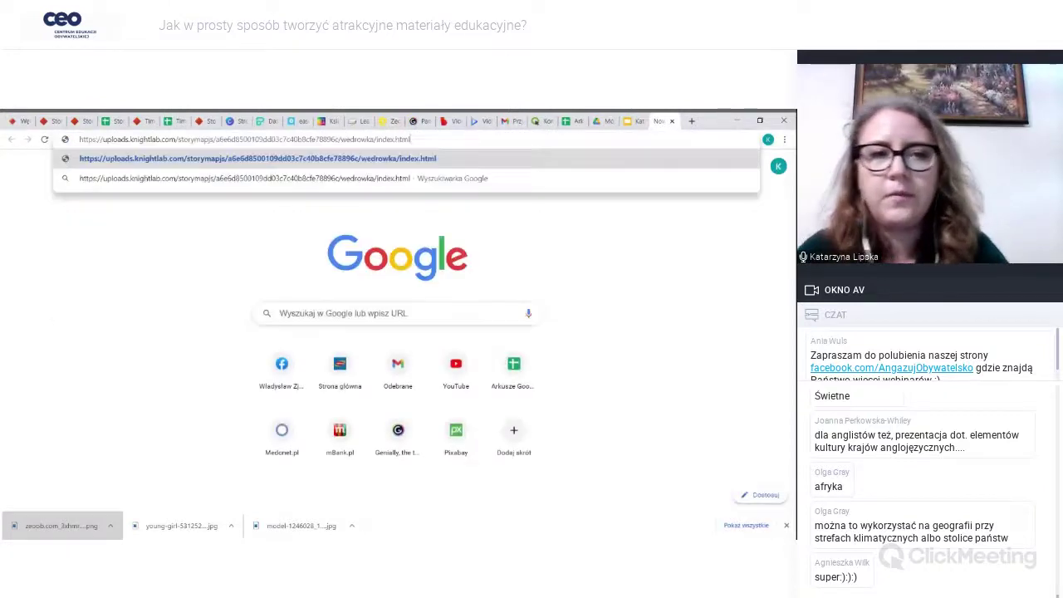
{"action": "key", "text": "Return"}
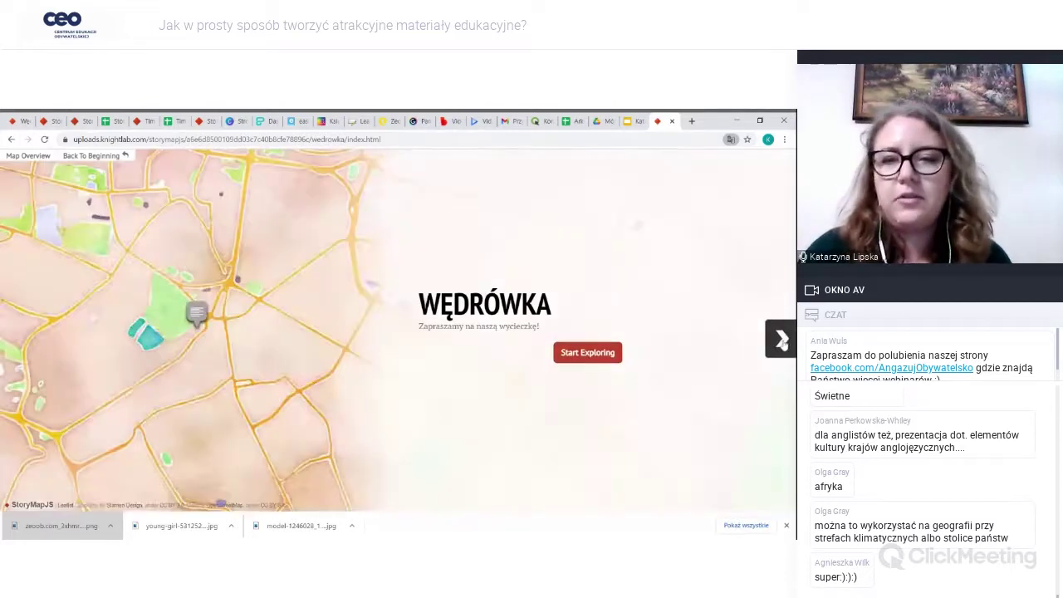
{"action": "left_click", "coordinate": [781, 341]}
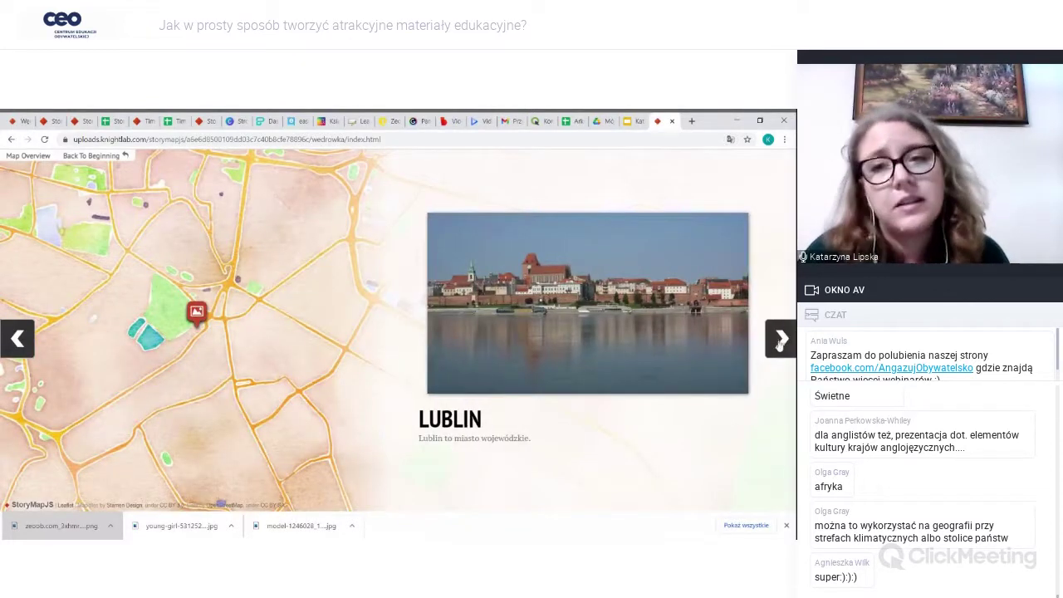
{"action": "left_click", "coordinate": [673, 121]}
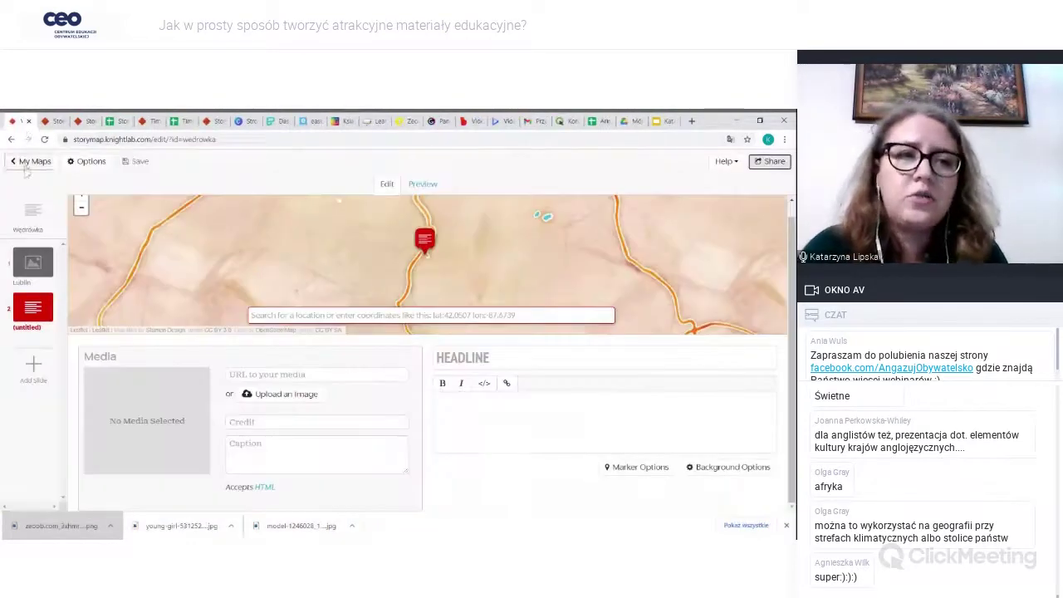
{"action": "left_click", "coordinate": [27, 121]}
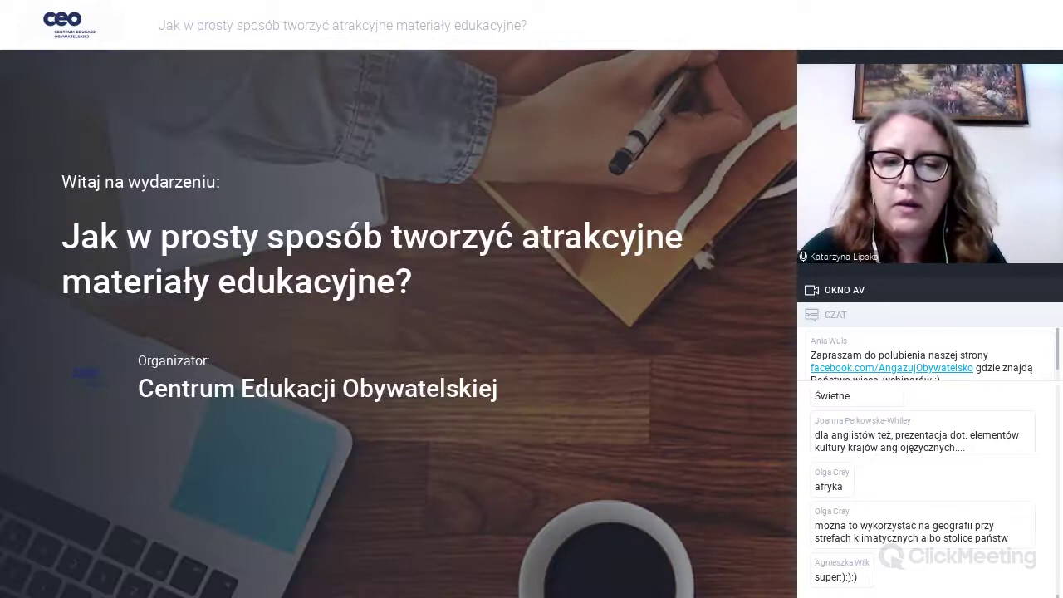
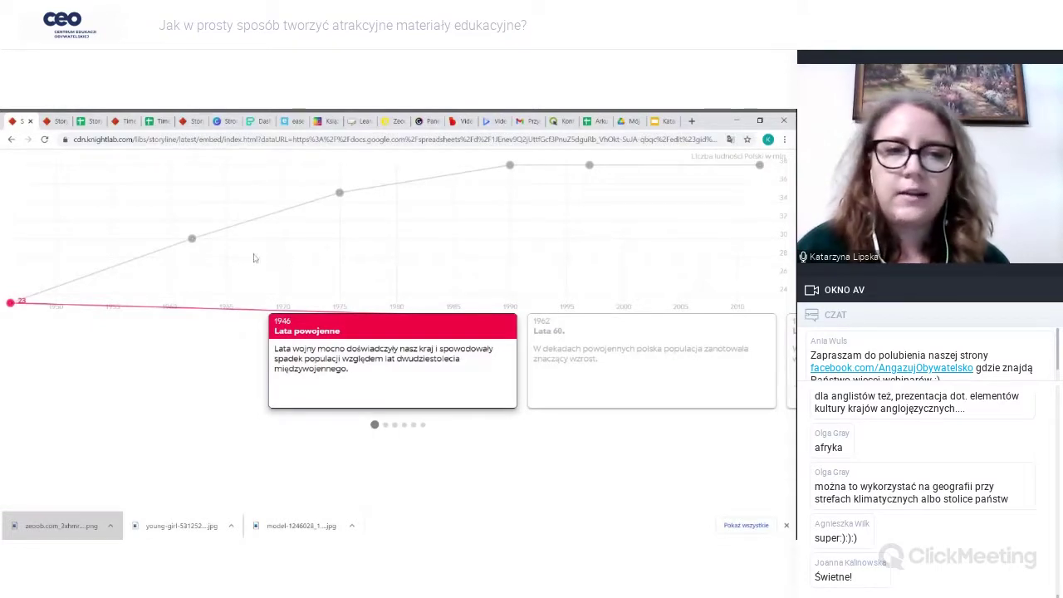
- Examine the Polish population storyline by going through its data points for 1962, 1975, 1990, 1997 and 2012
{"action": "left_click", "coordinate": [192, 240]}
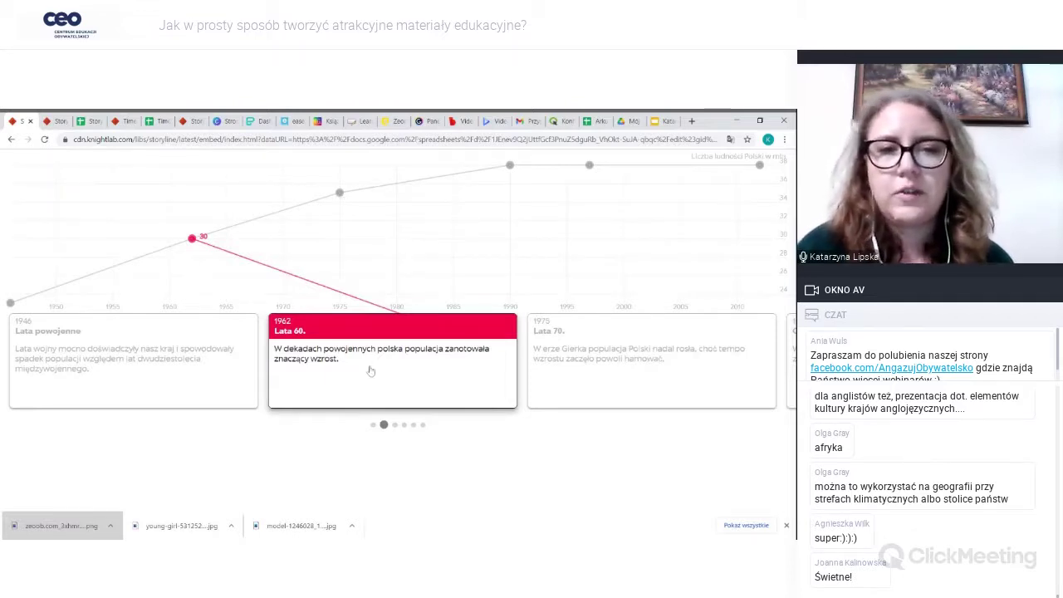
{"action": "left_click", "coordinate": [342, 194]}
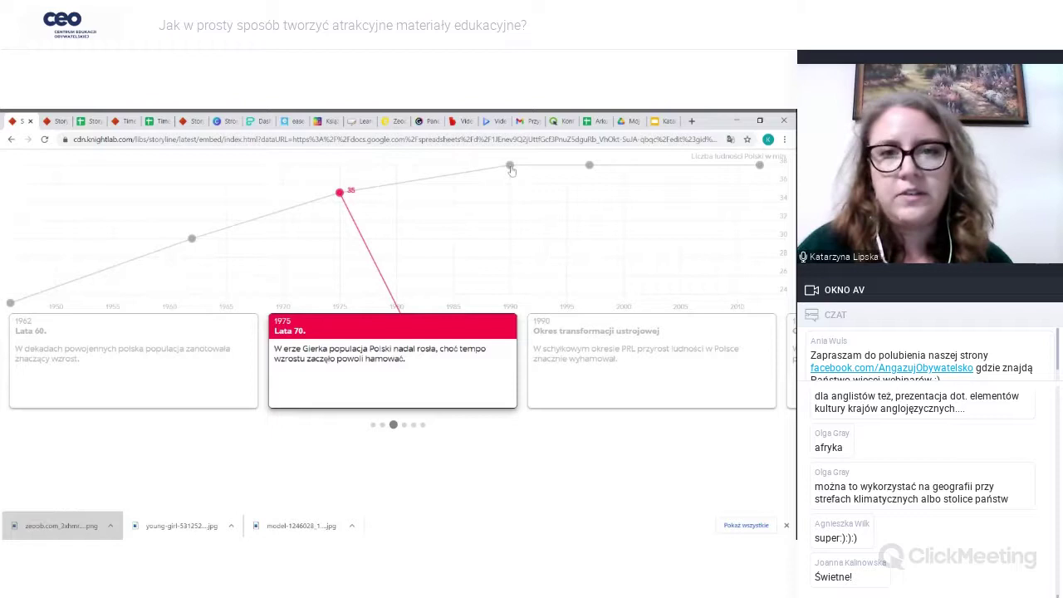
{"action": "left_click", "coordinate": [511, 167]}
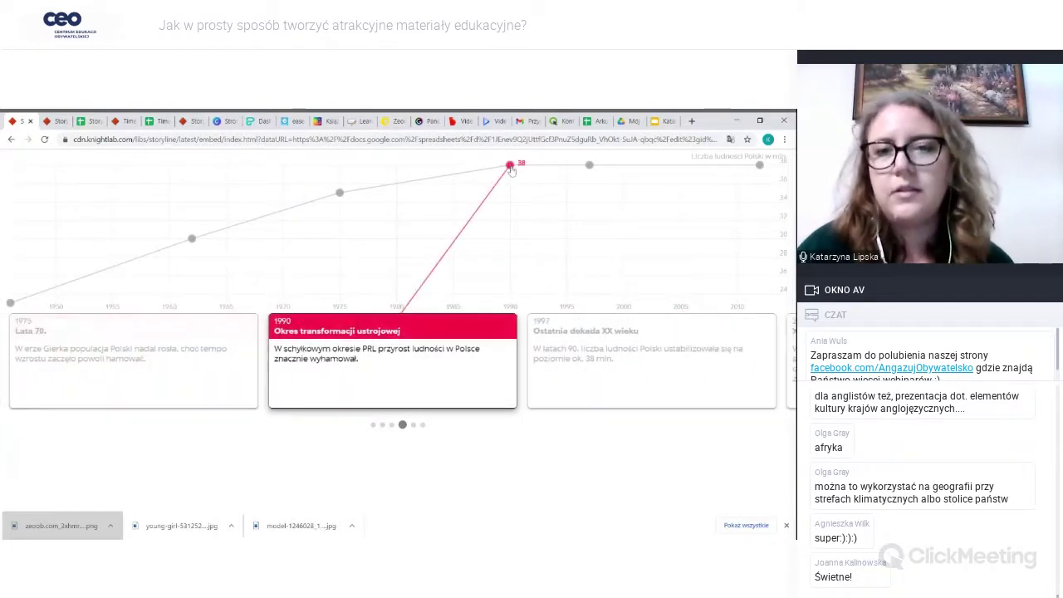
{"action": "left_click", "coordinate": [590, 166]}
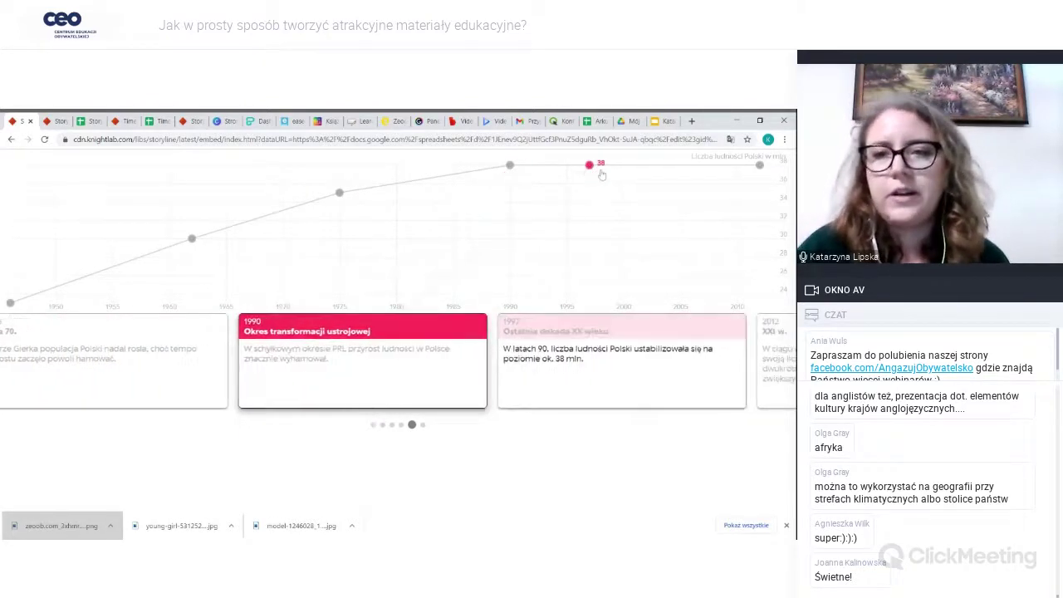
{"action": "left_click", "coordinate": [761, 166]}
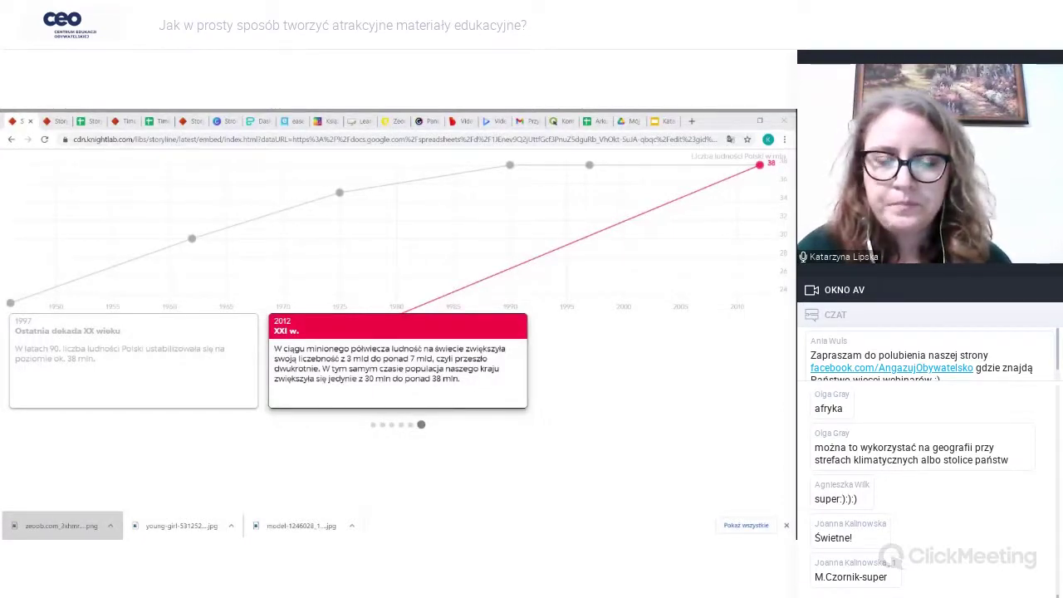
{"action": "left_click", "coordinate": [317, 283]}
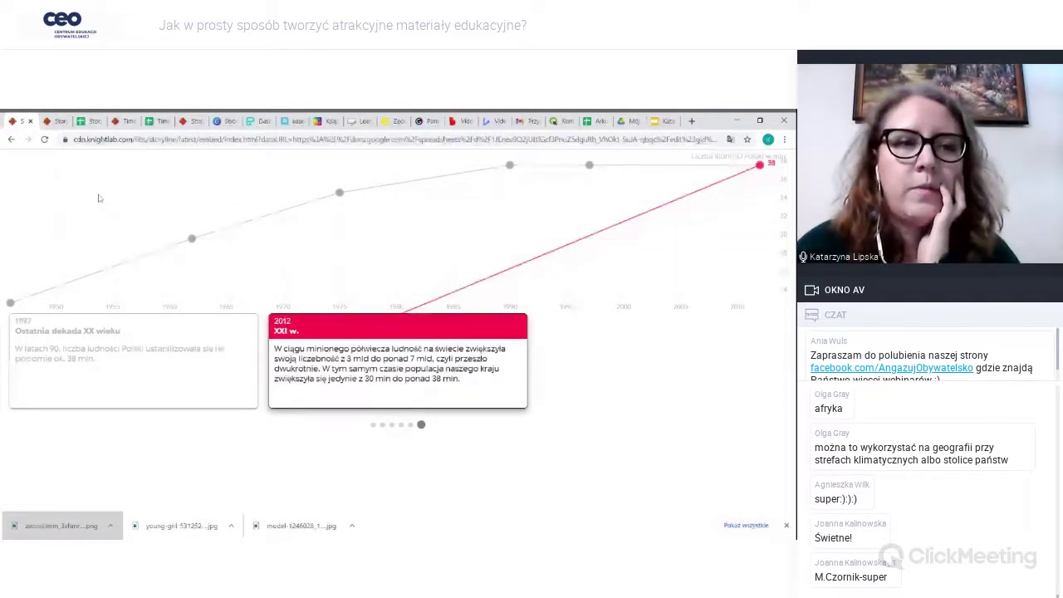
- Return to the StorylineJS site and go from its start page to the Make a Storyline instructions for preparing data in Google Sheets
{"action": "left_click", "coordinate": [48, 117]}
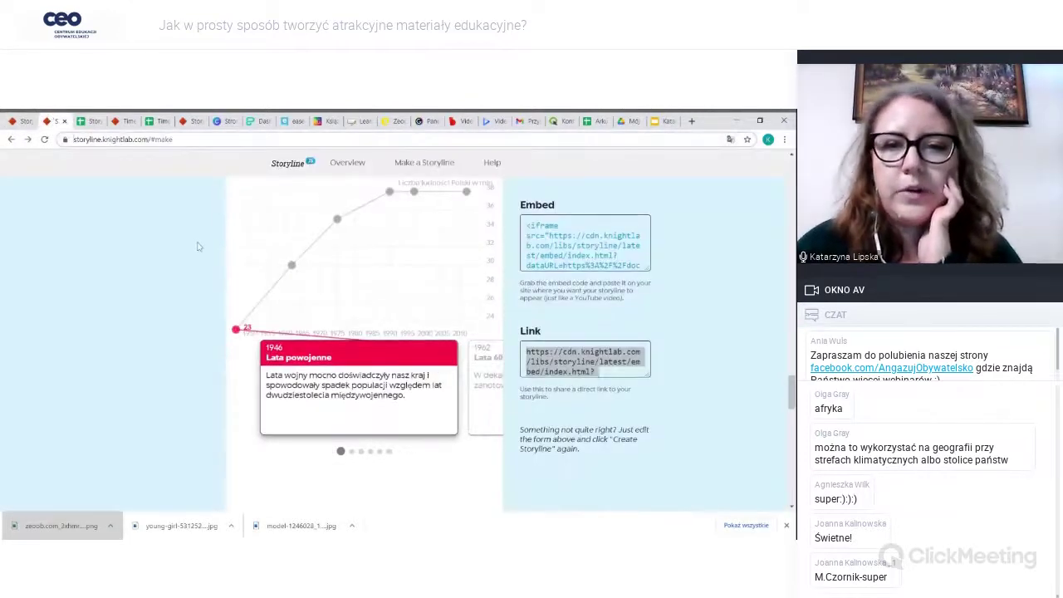
{"action": "scroll", "coordinate": [201, 246], "scroll_direction": "up", "scroll_amount": 1}
{"action": "scroll", "coordinate": [201, 247], "scroll_direction": "up", "scroll_amount": 15}
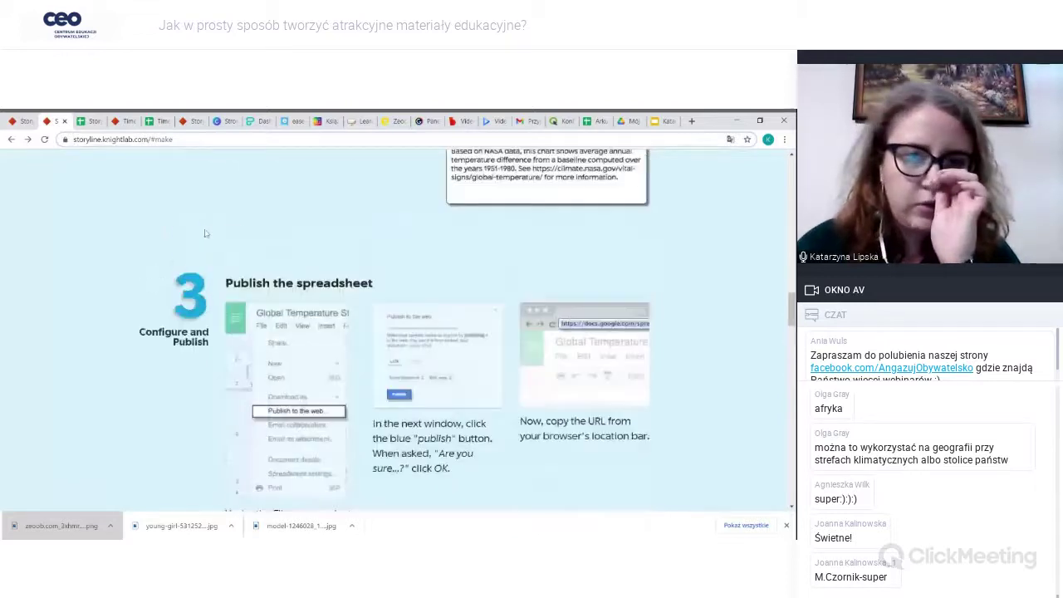
{"action": "scroll", "coordinate": [205, 234], "scroll_direction": "up", "scroll_amount": 15}
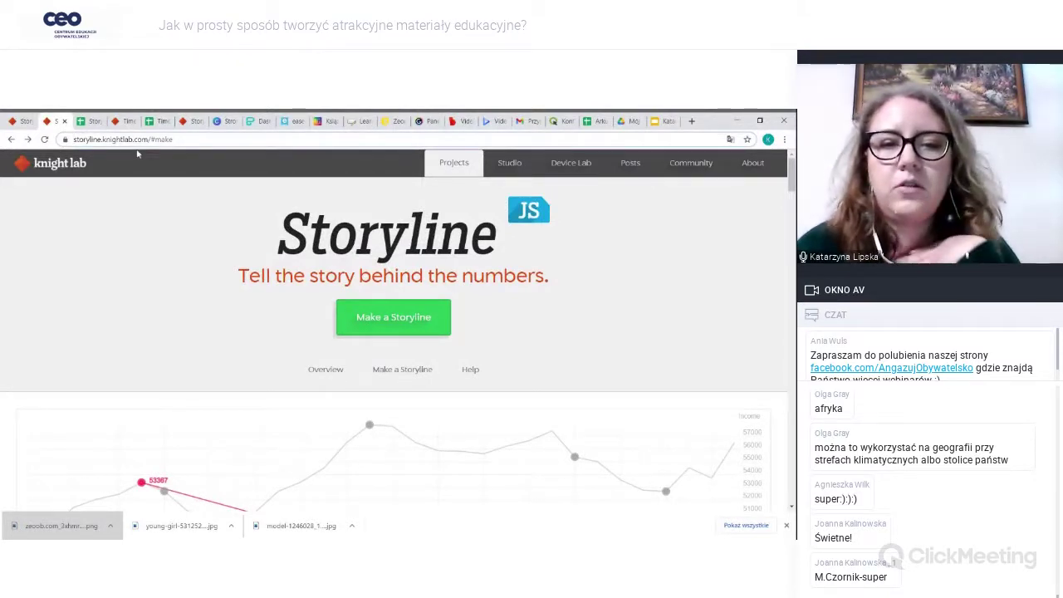
{"action": "left_click", "coordinate": [427, 321]}
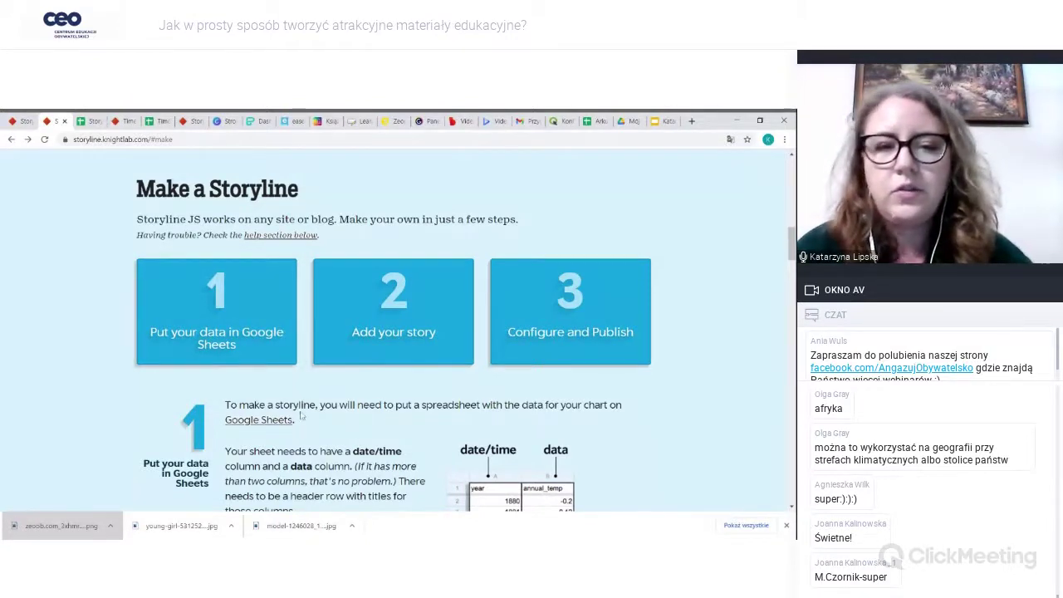
{"action": "scroll", "coordinate": [322, 400], "scroll_direction": "down", "scroll_amount": 1}
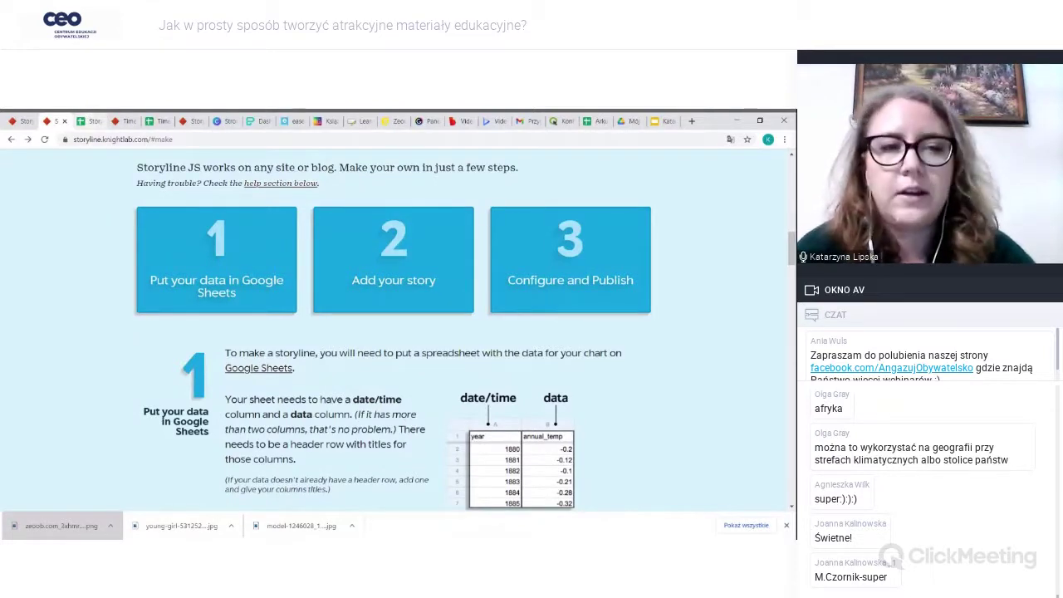
- Open the Storyline spreadsheet, select the year header cell, and look up where the header row can be frozen
{"action": "left_click", "coordinate": [89, 122]}
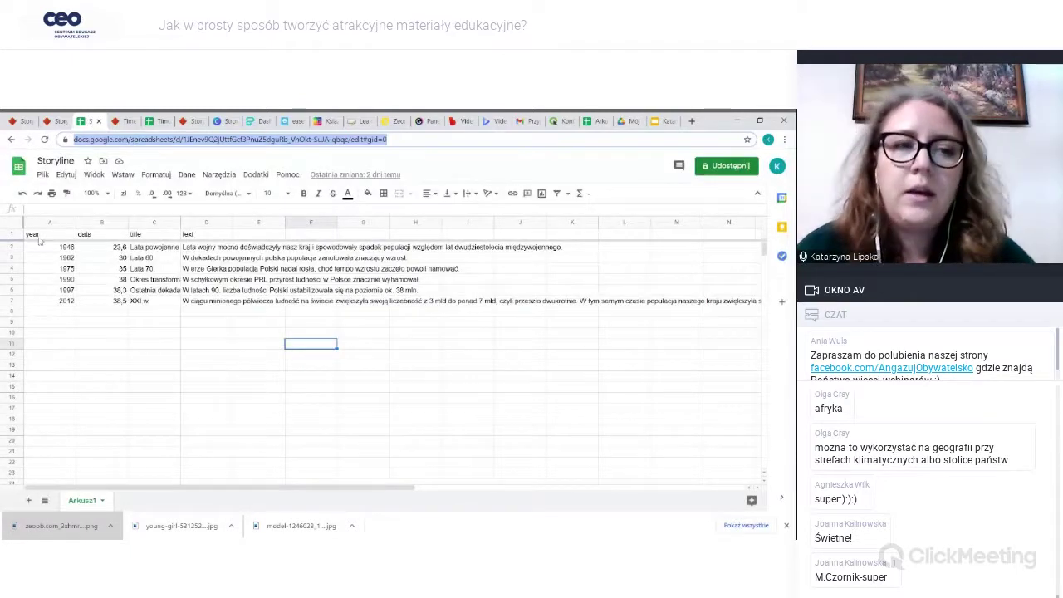
{"action": "left_click", "coordinate": [37, 237]}
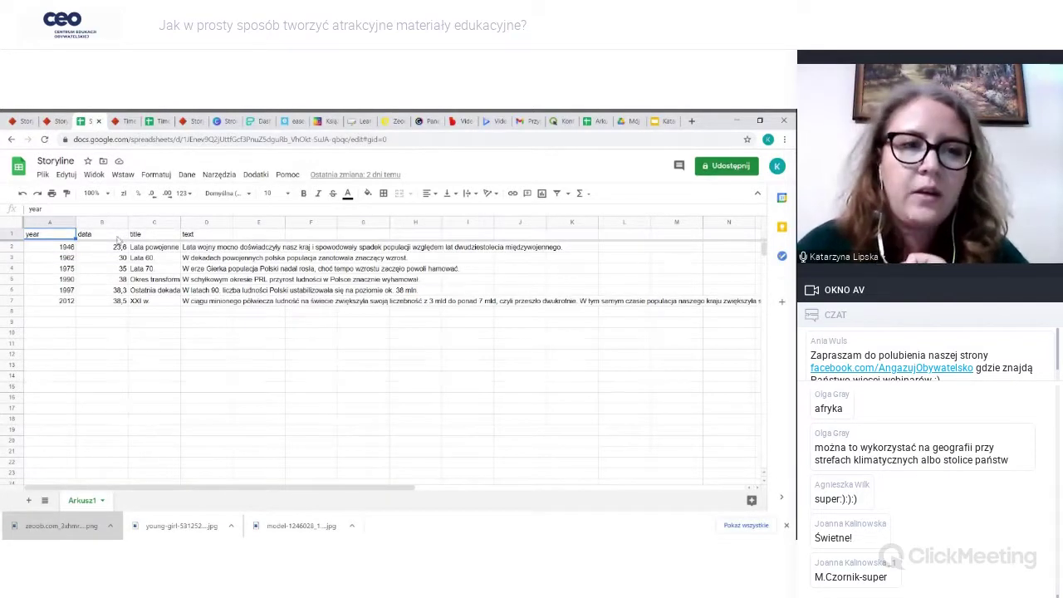
{"action": "left_click", "coordinate": [94, 175]}
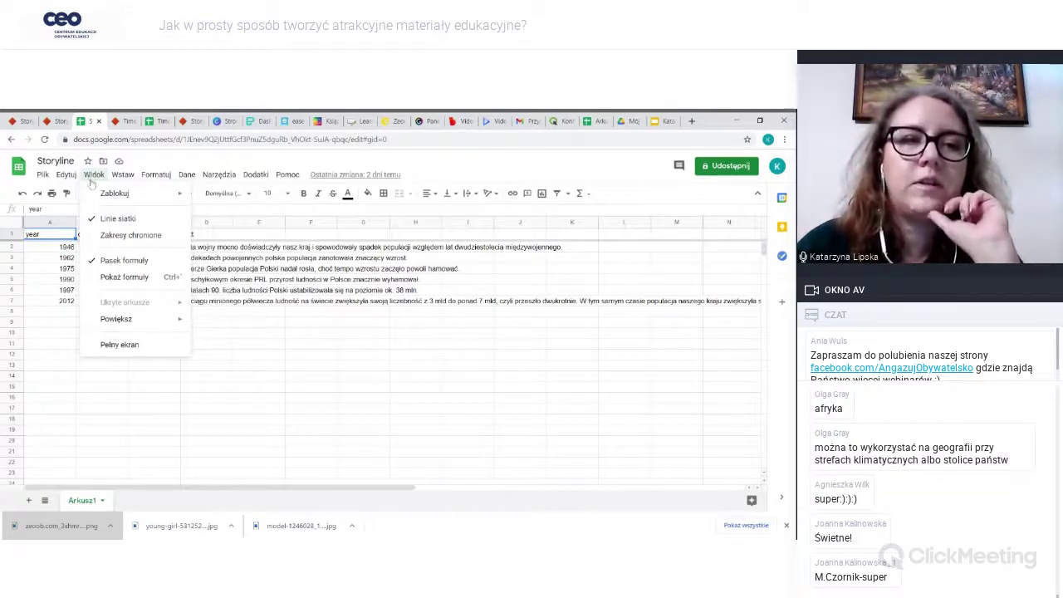
{"action": "mouse_move", "coordinate": [124, 193]}
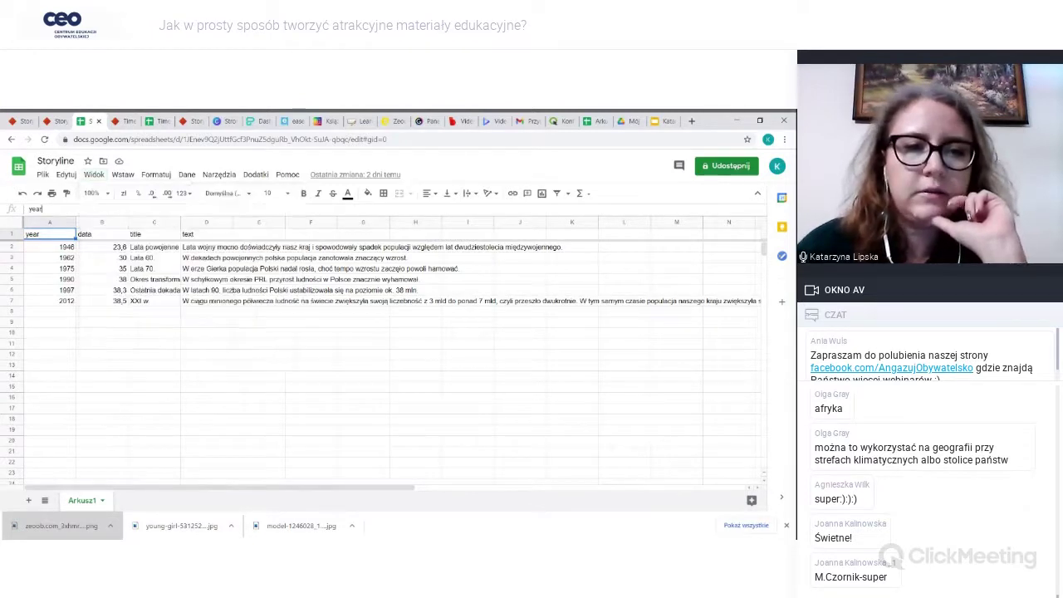
{"action": "key", "text": "Escape"}
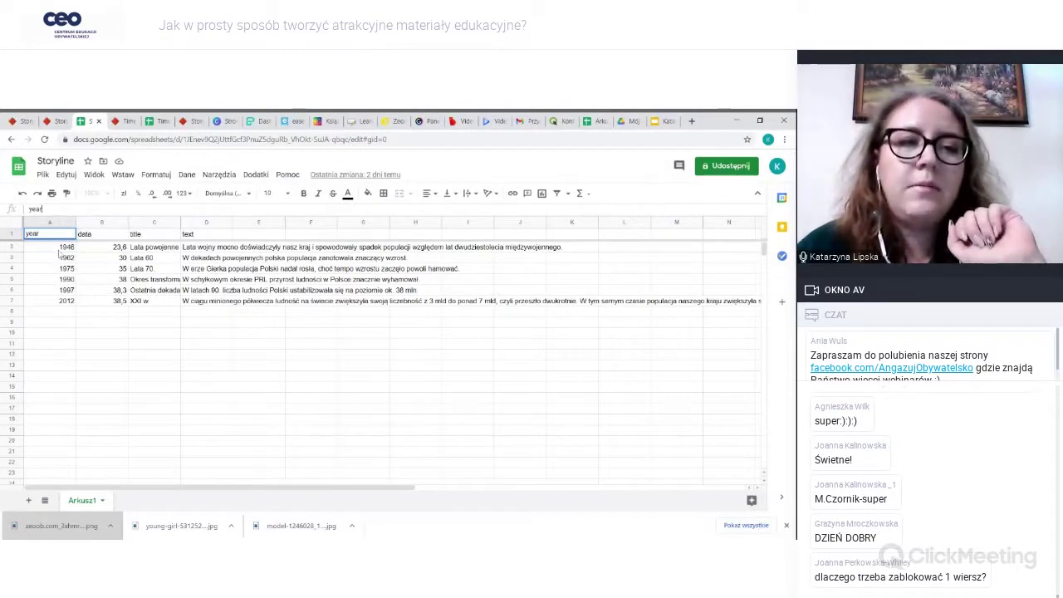
- Examine the spreadsheet's data, title and text columns, going through the titles from 1946 to 2012 and back to the year header
{"action": "key", "text": "Tab"}
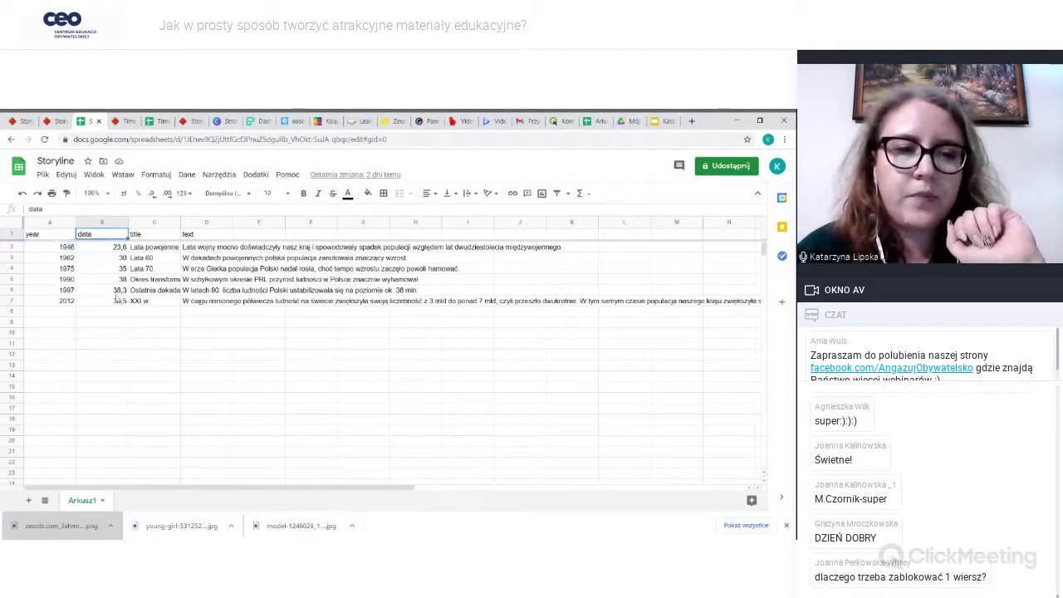
{"action": "left_click", "coordinate": [123, 250]}
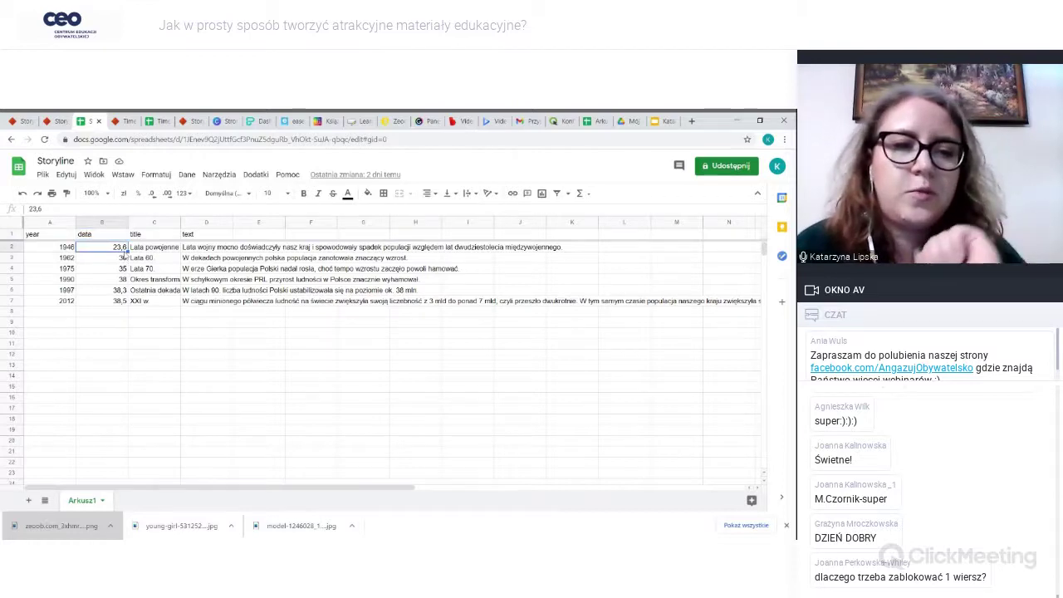
{"action": "left_click", "coordinate": [157, 249]}
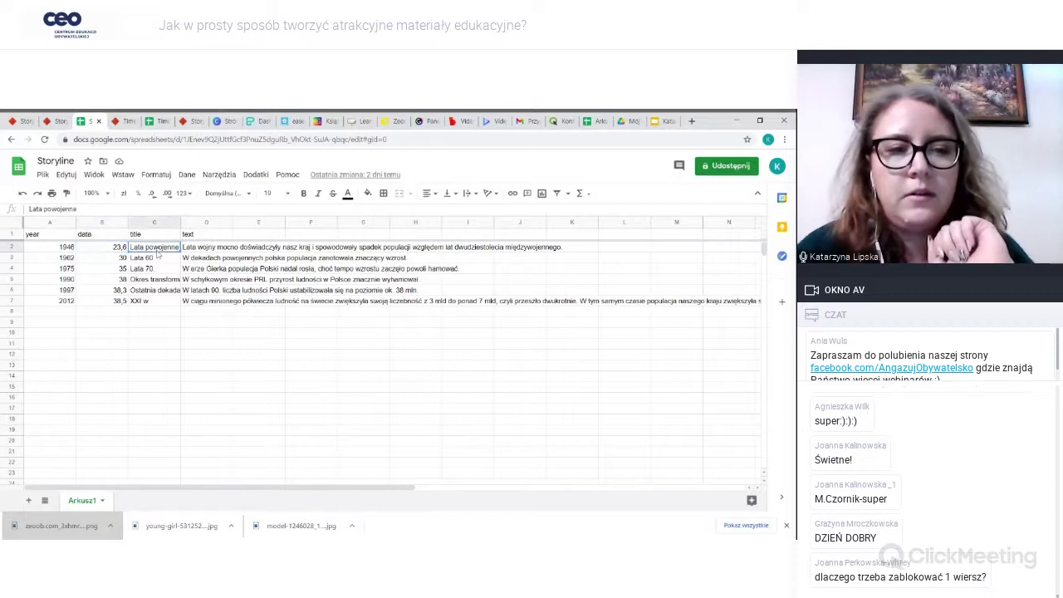
{"action": "left_click", "coordinate": [158, 258]}
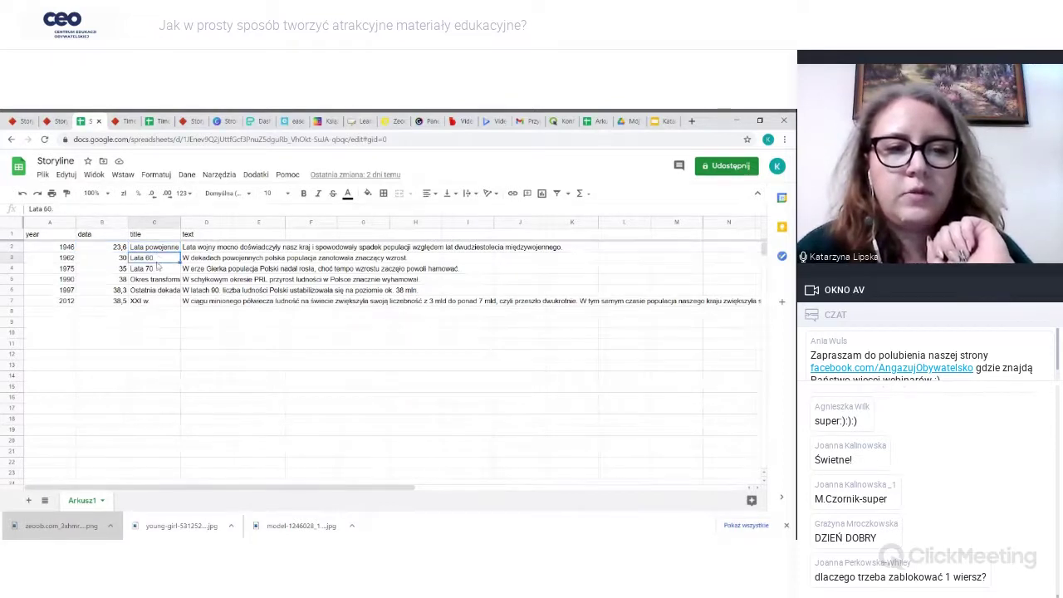
{"action": "left_click", "coordinate": [156, 269]}
{"action": "left_click", "coordinate": [157, 279]}
{"action": "left_click", "coordinate": [158, 290]}
{"action": "left_click", "coordinate": [158, 301]}
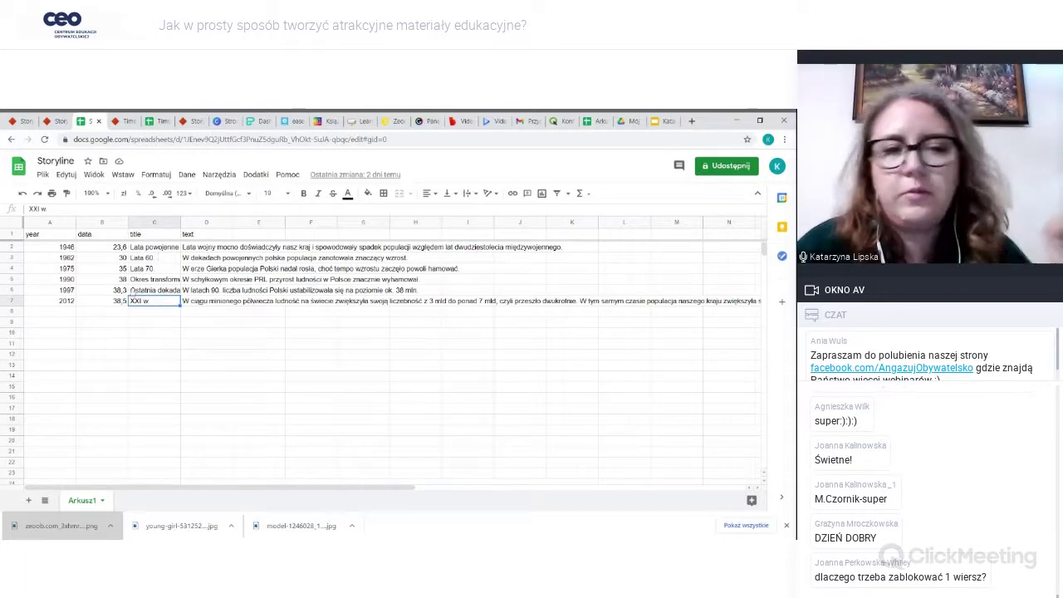
{"action": "left_click", "coordinate": [229, 249]}
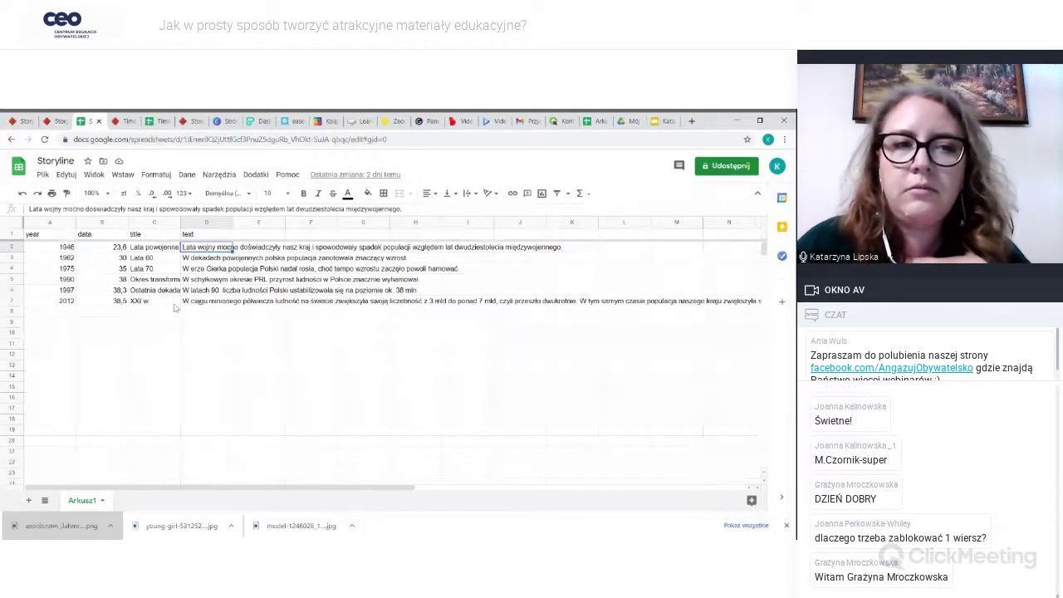
{"action": "left_click", "coordinate": [54, 237]}
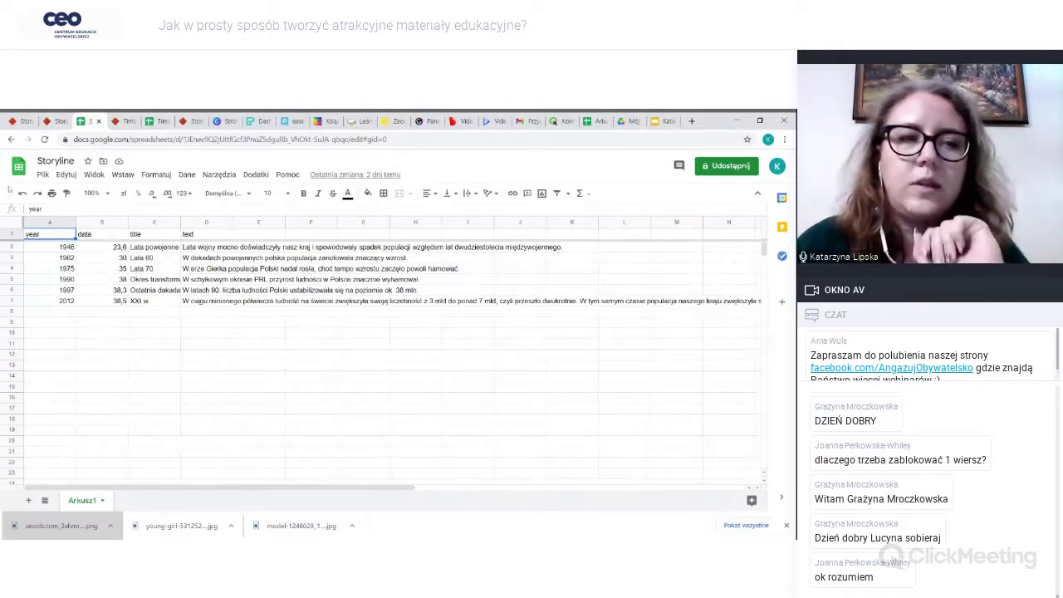
- Copy the spreadsheet's web publishing link for the entire document and close the publishing settings
{"action": "left_click", "coordinate": [42, 175]}
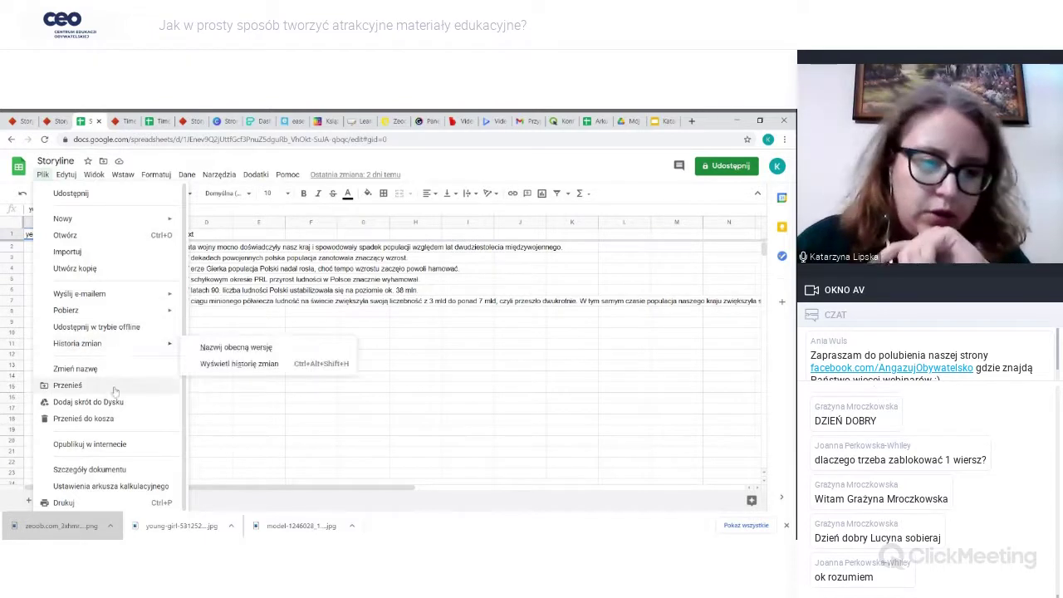
{"action": "left_click", "coordinate": [117, 446]}
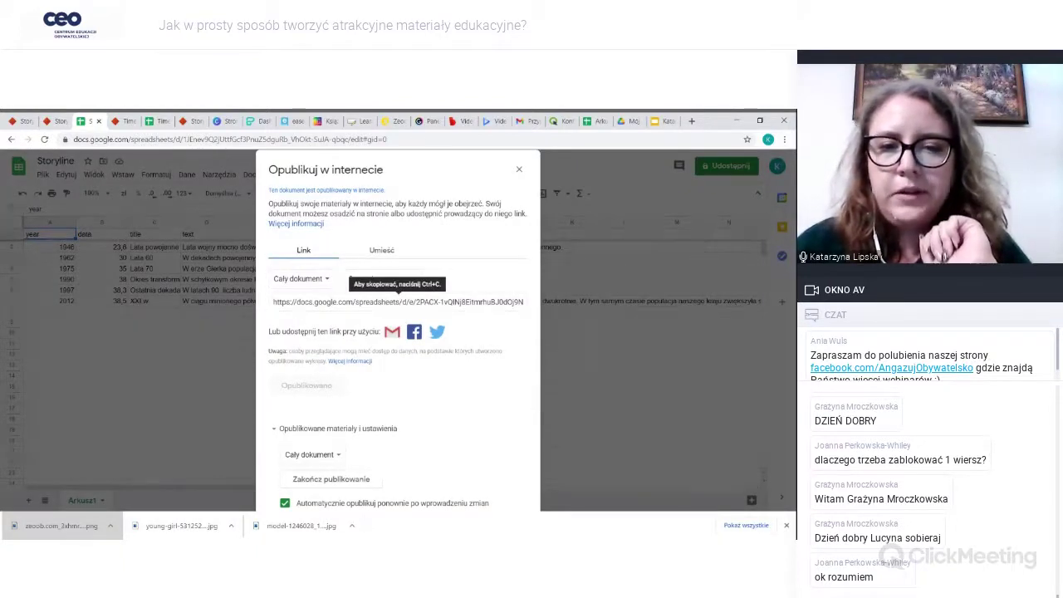
{"action": "left_click", "coordinate": [398, 301]}
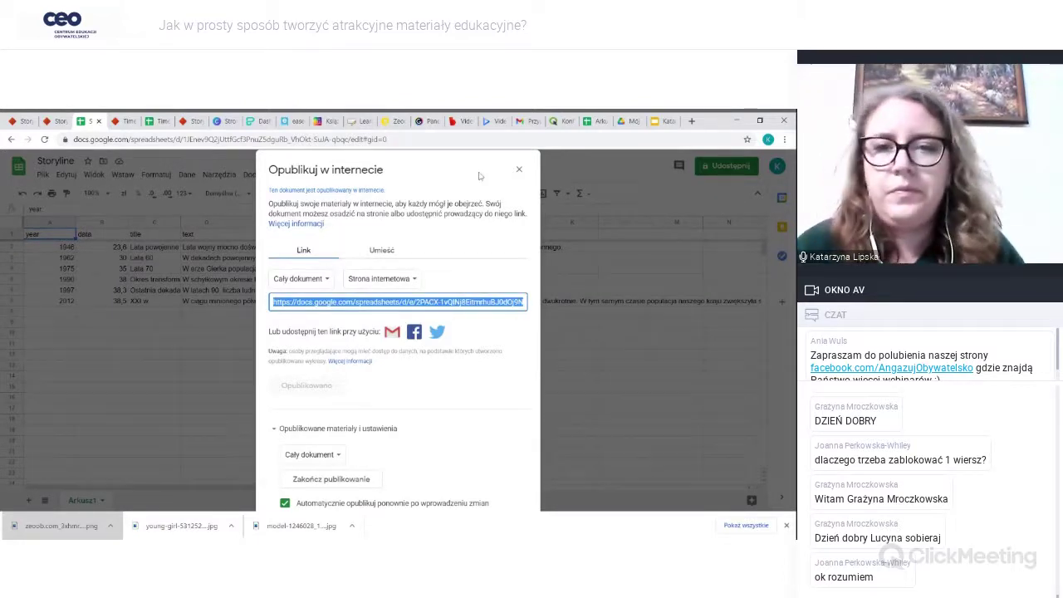
{"action": "left_click", "coordinate": [518, 170]}
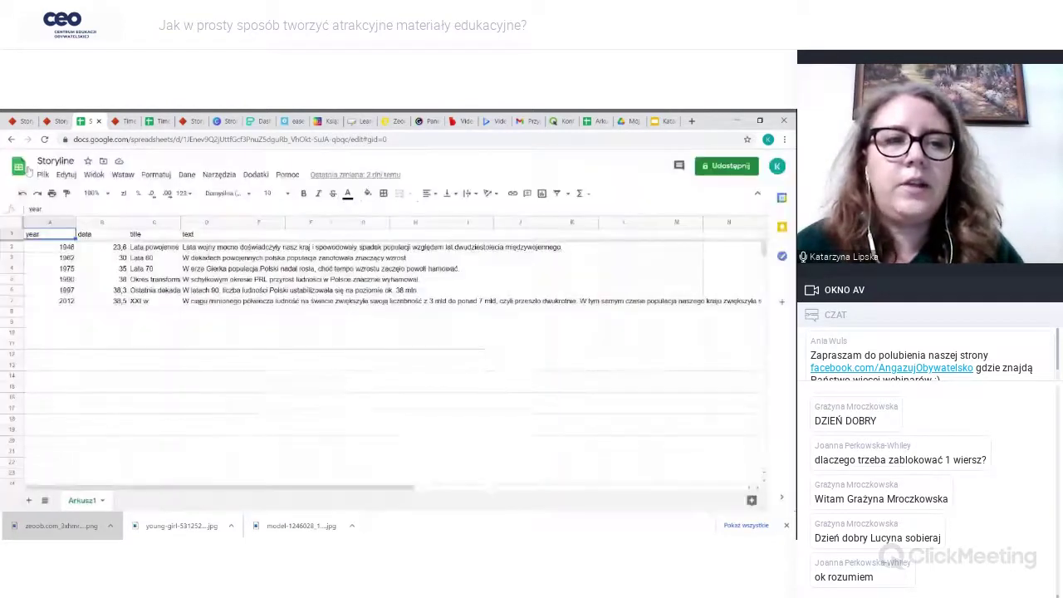
- Replace the Google Spreadsheet URL in the Configure your Storyline form with the copied publishing link and try to load it
{"action": "left_click", "coordinate": [18, 120]}
{"action": "left_click", "coordinate": [48, 120]}
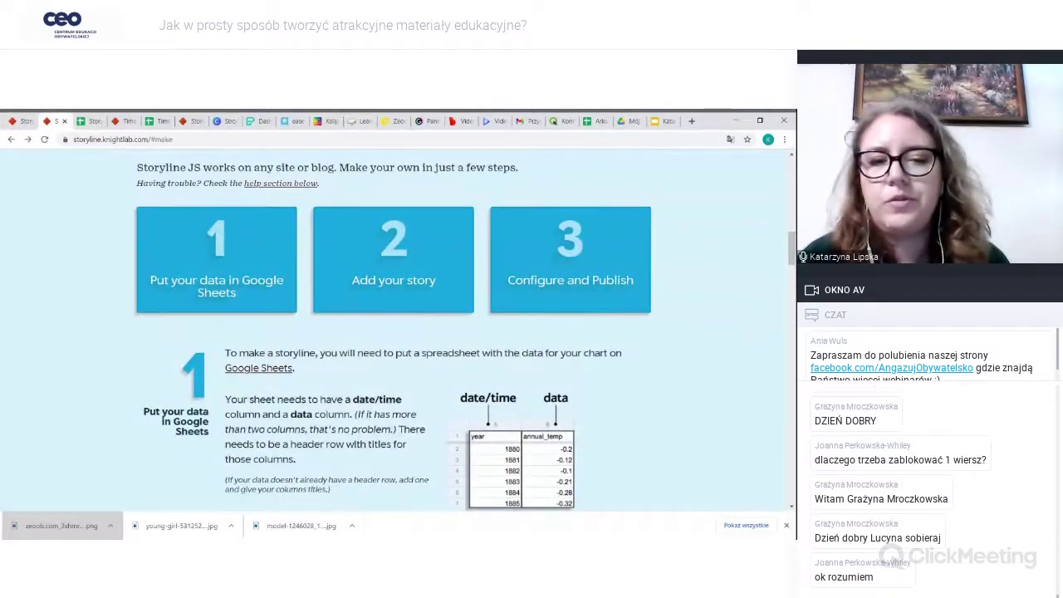
{"action": "scroll", "coordinate": [483, 363], "scroll_direction": "down", "scroll_amount": 4}
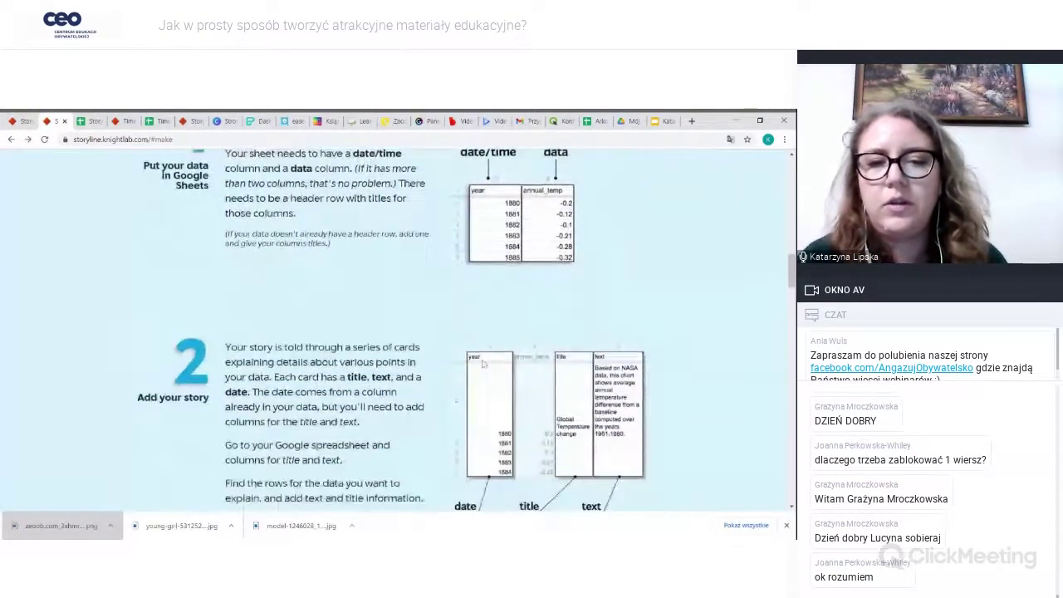
{"action": "scroll", "coordinate": [483, 363], "scroll_direction": "down", "scroll_amount": 8}
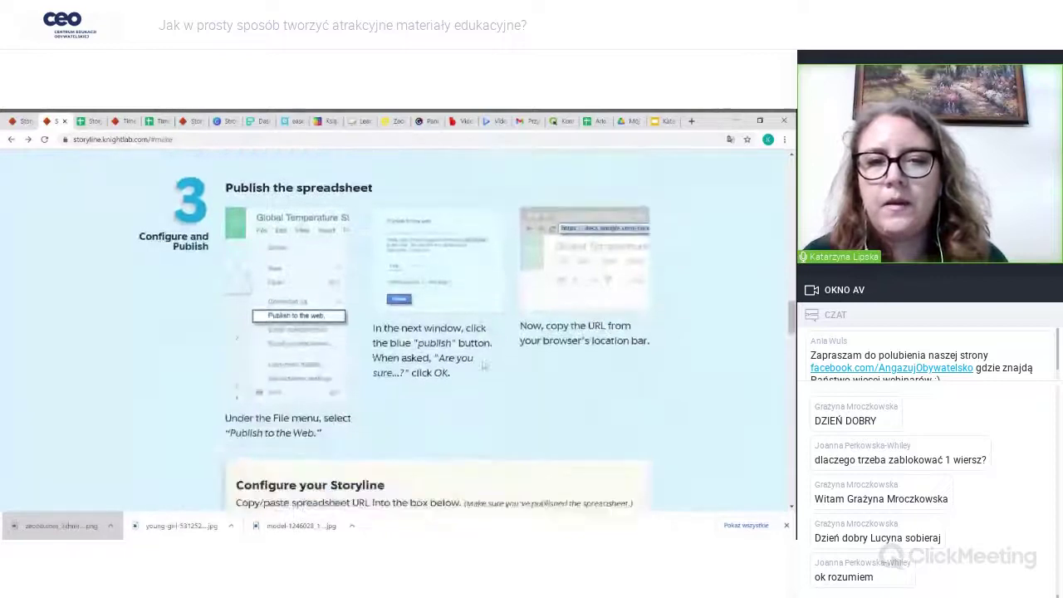
{"action": "scroll", "coordinate": [482, 363], "scroll_direction": "down", "scroll_amount": 5}
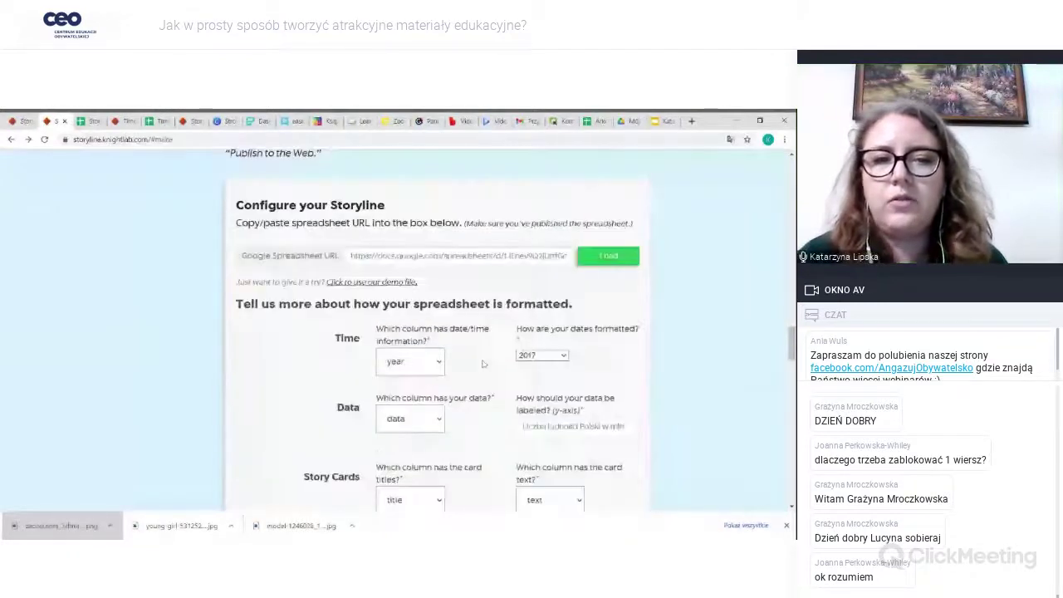
{"action": "scroll", "coordinate": [482, 363], "scroll_direction": "up", "scroll_amount": 1}
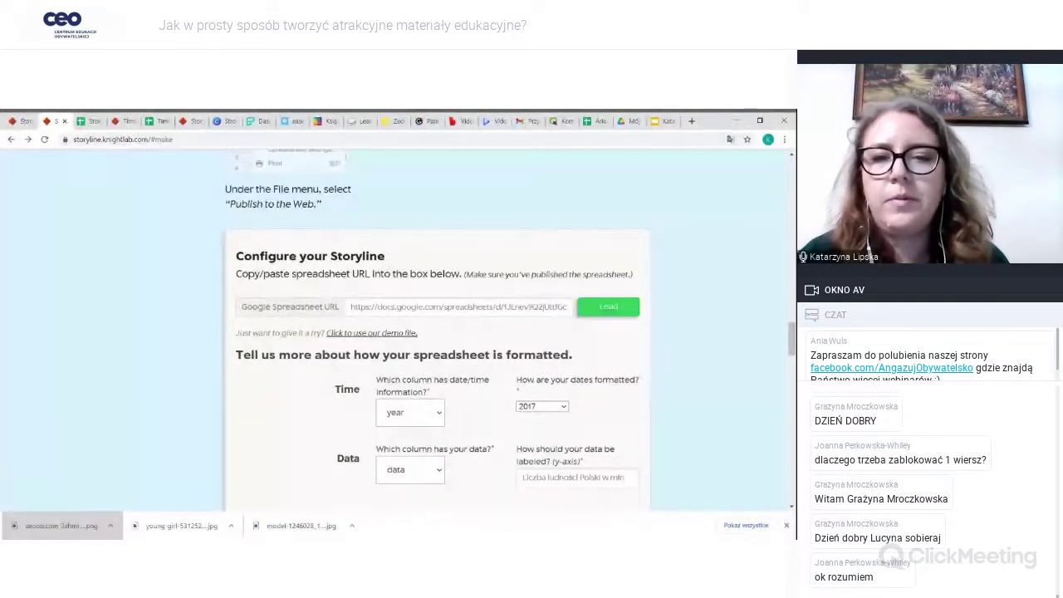
{"action": "left_click_drag", "start_coordinate": [351, 307], "coordinate": [568, 306]}
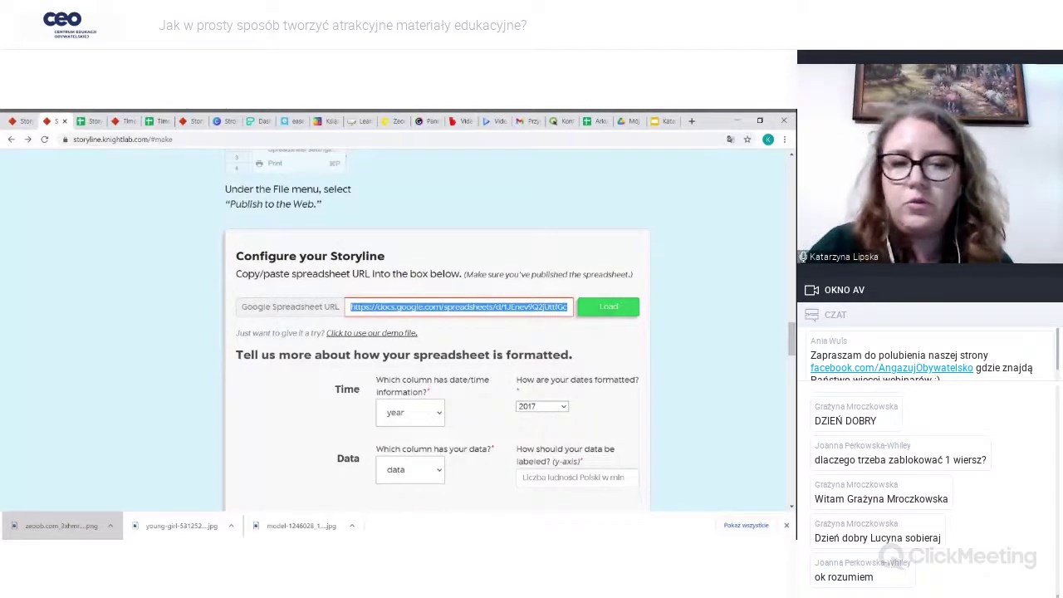
{"action": "key", "text": "ctrl+v"}
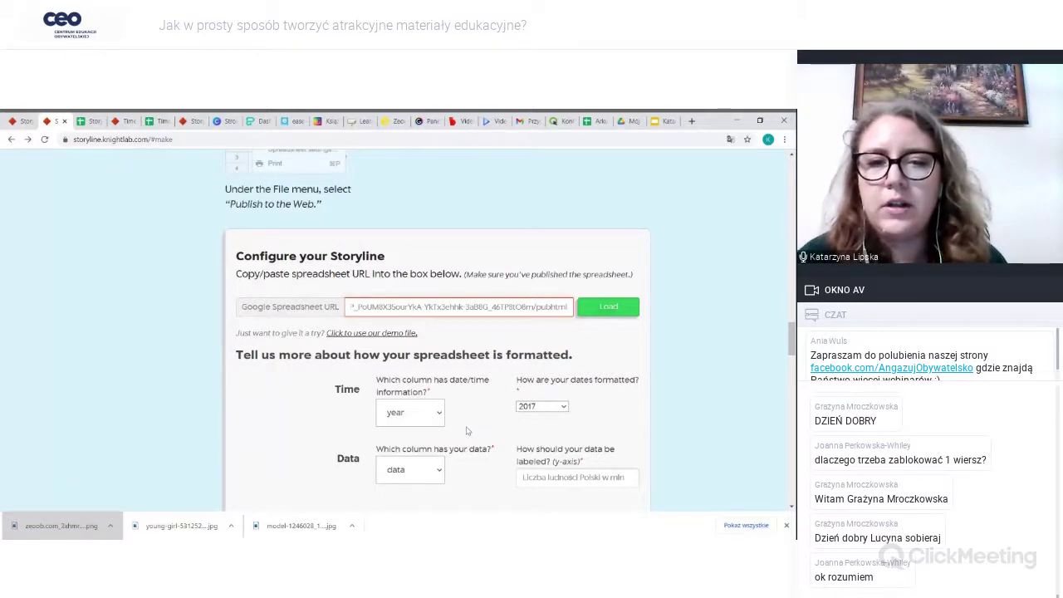
{"action": "scroll", "coordinate": [467, 430], "scroll_direction": "down", "scroll_amount": 2}
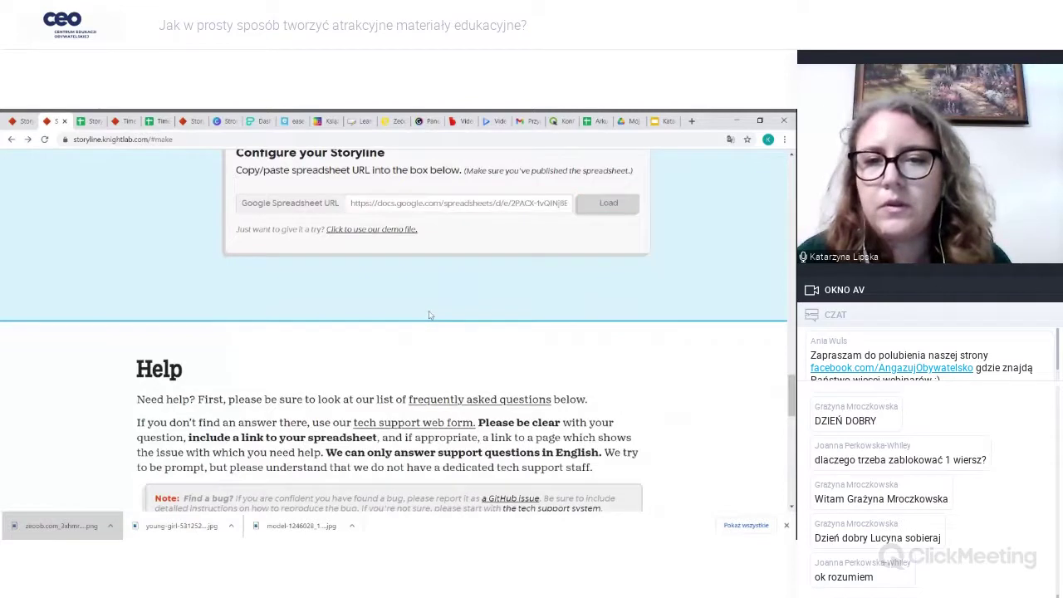
{"action": "scroll", "coordinate": [430, 315], "scroll_direction": "up", "scroll_amount": 3}
{"action": "scroll", "coordinate": [430, 315], "scroll_direction": "down", "scroll_amount": 3}
{"action": "scroll", "coordinate": [430, 315], "scroll_direction": "up", "scroll_amount": 1}
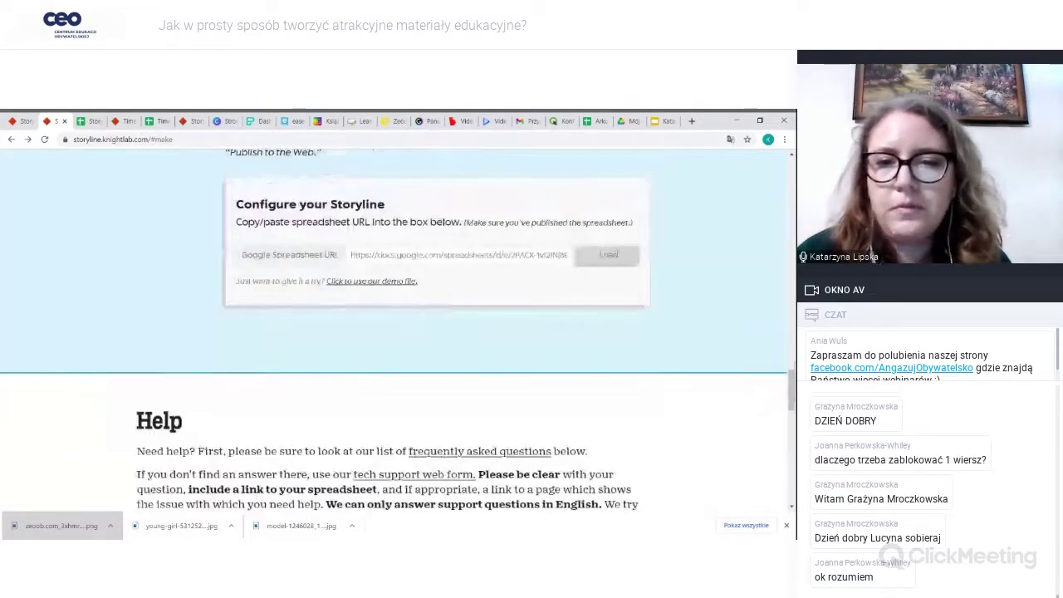
- Enter the published spreadsheet link in the Storyline form again and retry loading the data
{"action": "left_click", "coordinate": [597, 257]}
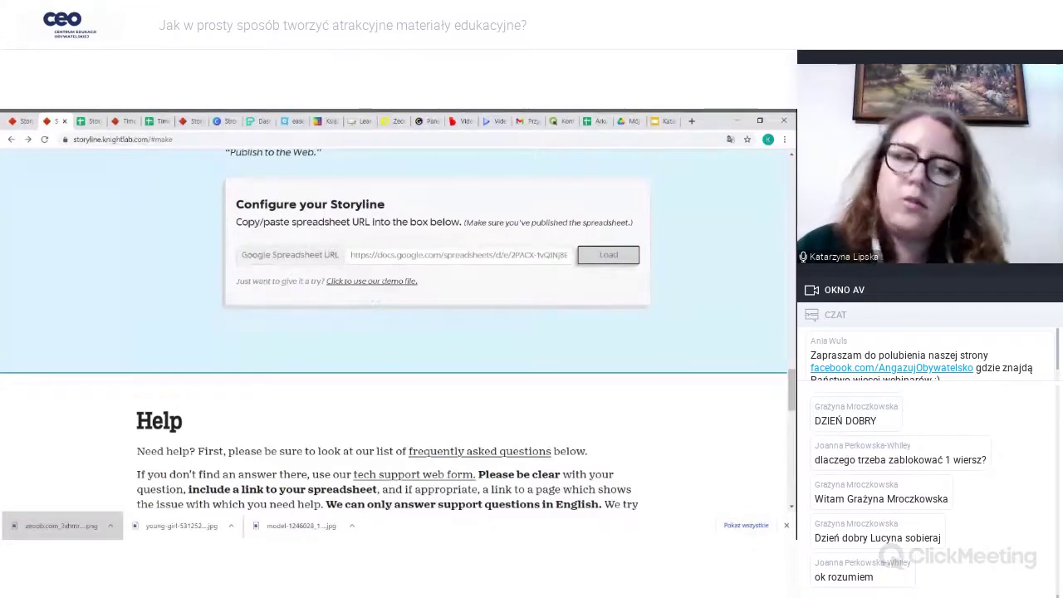
{"action": "triple_click", "coordinate": [448, 254]}
{"action": "key", "text": "ctrl+v"}
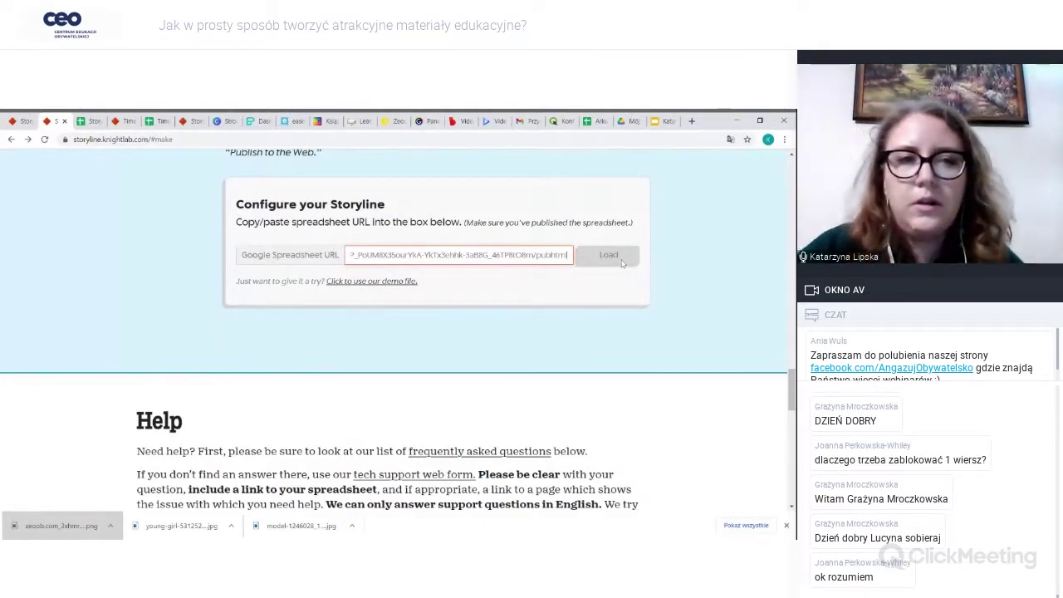
{"action": "left_click", "coordinate": [622, 261]}
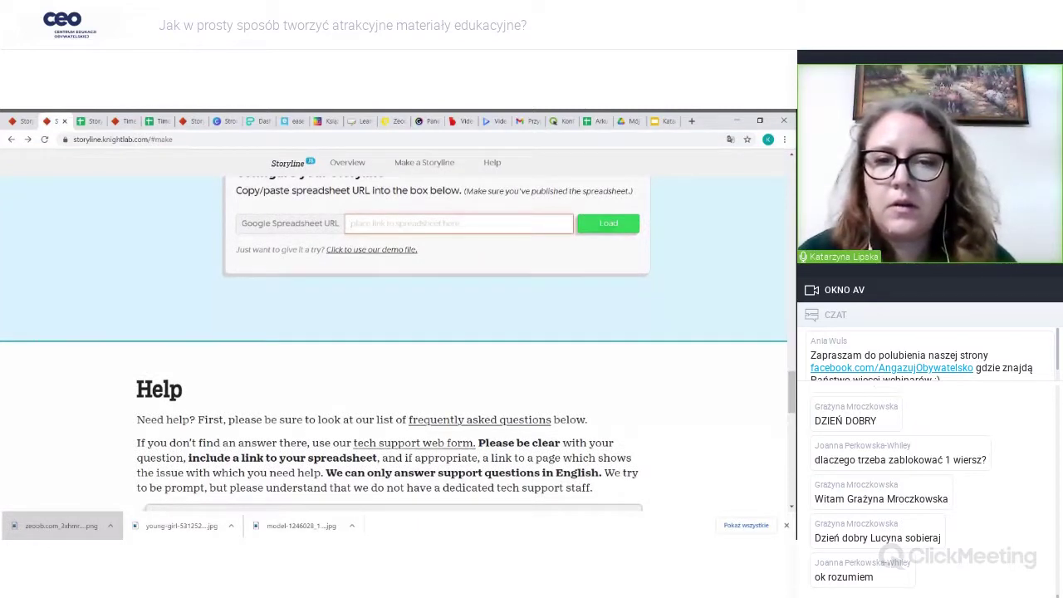
{"action": "key", "text": "ctrl+v"}
{"action": "left_click", "coordinate": [599, 226]}
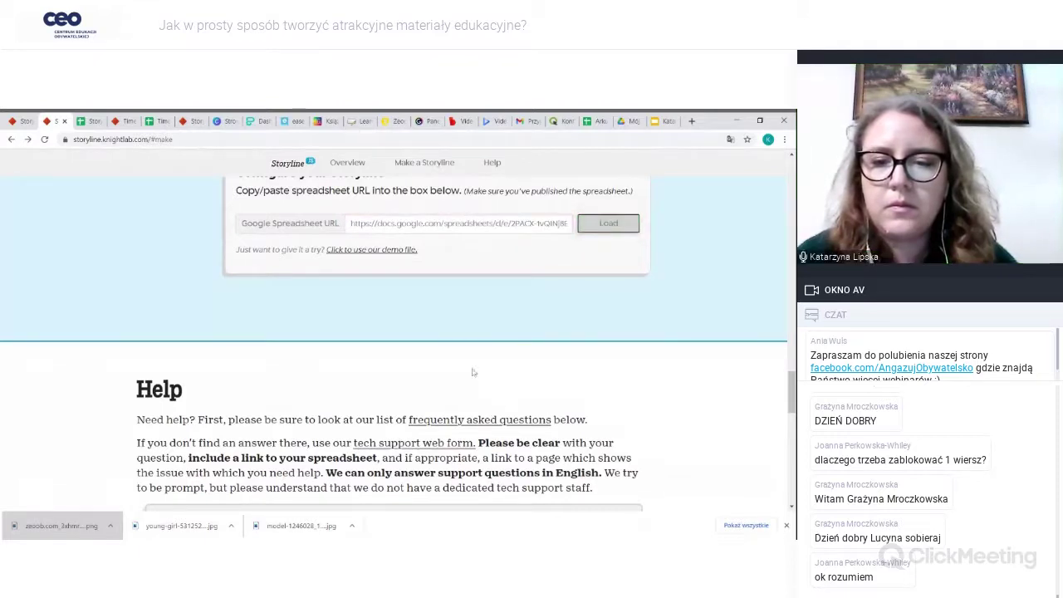
{"action": "scroll", "coordinate": [469, 349], "scroll_direction": "down", "scroll_amount": 2}
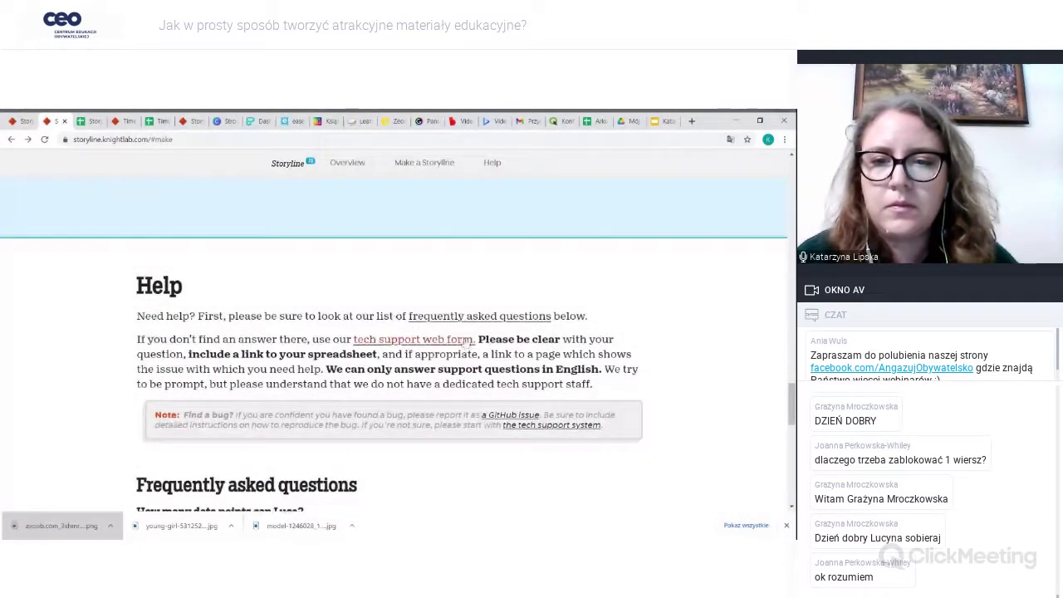
- Clear the Google Spreadsheet URL in the Storyline form, paste the publishing link again and try to load it
{"action": "scroll", "coordinate": [471, 350], "scroll_direction": "up", "scroll_amount": 4}
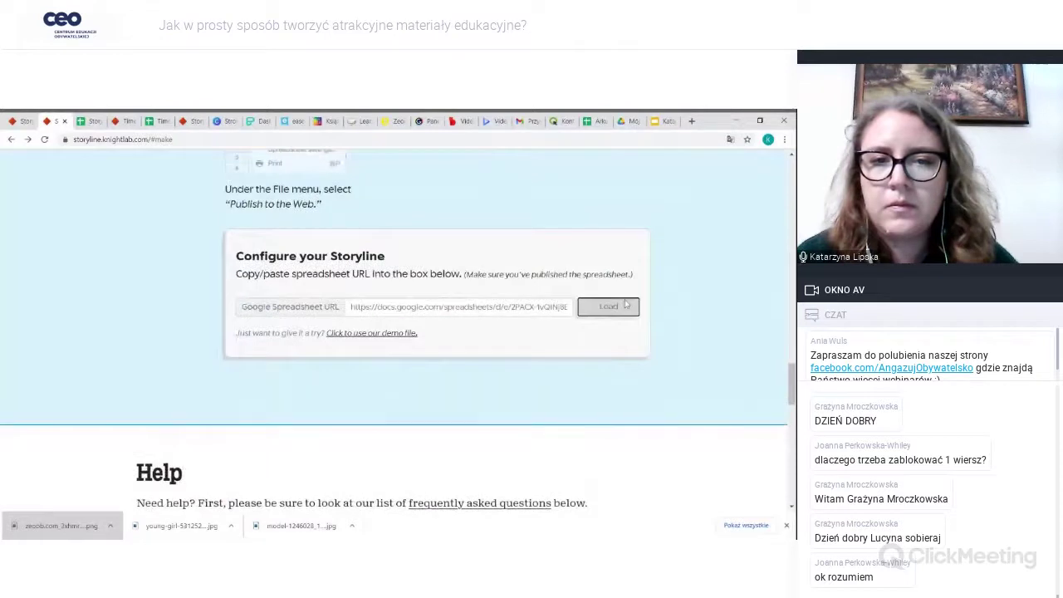
{"action": "scroll", "coordinate": [611, 310], "scroll_direction": "up", "scroll_amount": 7}
{"action": "scroll", "coordinate": [609, 310], "scroll_direction": "up", "scroll_amount": 4}
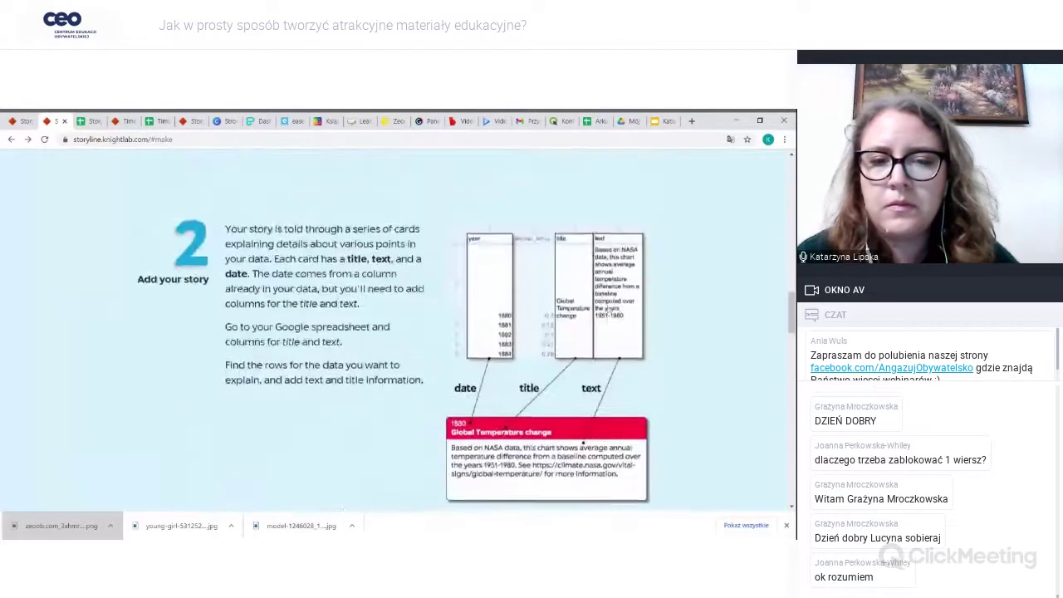
{"action": "scroll", "coordinate": [610, 307], "scroll_direction": "down", "scroll_amount": 9}
{"action": "scroll", "coordinate": [611, 306], "scroll_direction": "down", "scroll_amount": 1}
{"action": "left_click", "coordinate": [459, 358]}
{"action": "key", "text": "ctrl+a"}
{"action": "key", "text": "BackSpace"}
{"action": "key", "text": "ctrl+v"}
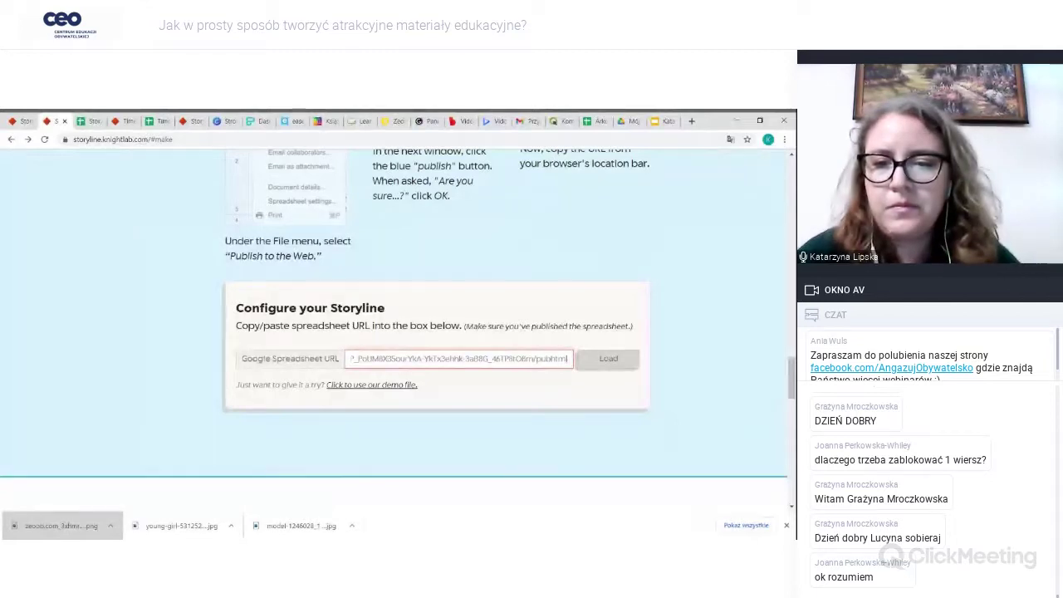
{"action": "left_click", "coordinate": [600, 359]}
- Reload the Storyline page, paste the published spreadsheet link into the emptied form and try to load the data
{"action": "left_click", "coordinate": [116, 140]}
{"action": "key", "text": "Return"}
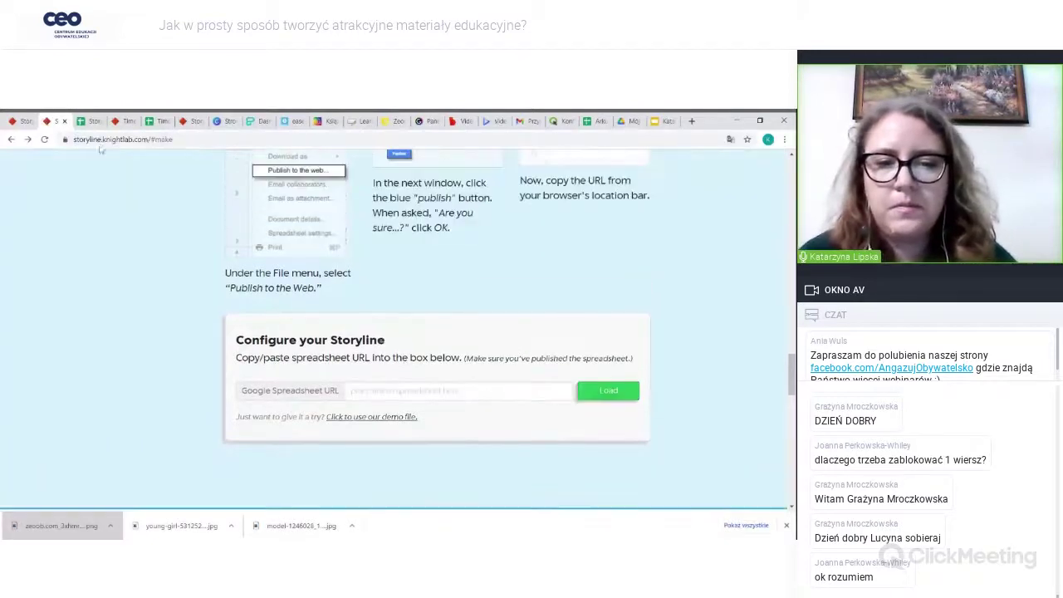
{"action": "left_click", "coordinate": [521, 391]}
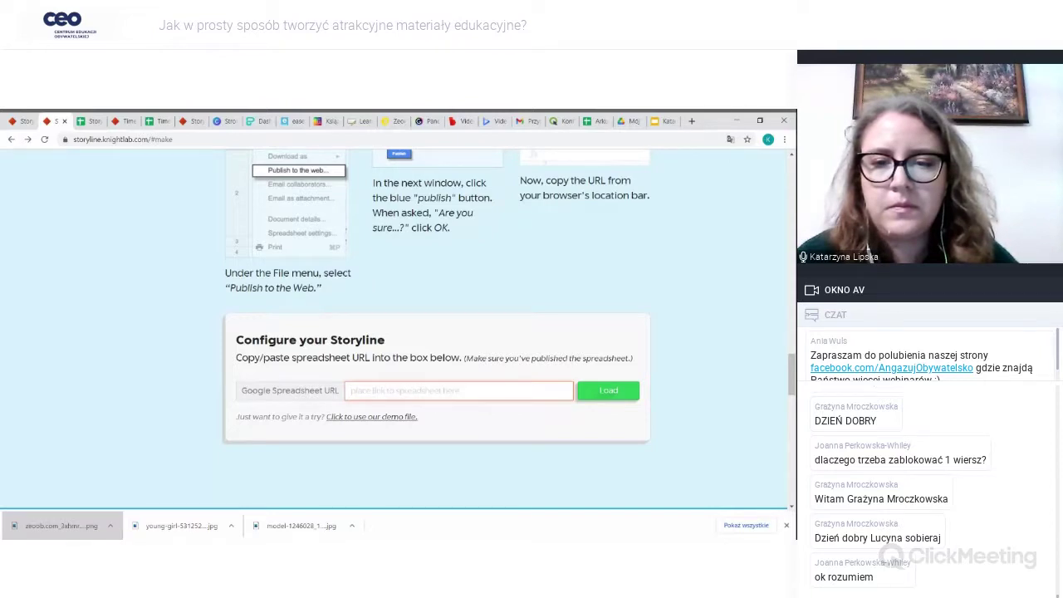
{"action": "key", "text": "ctrl+v"}
{"action": "left_click", "coordinate": [606, 392]}
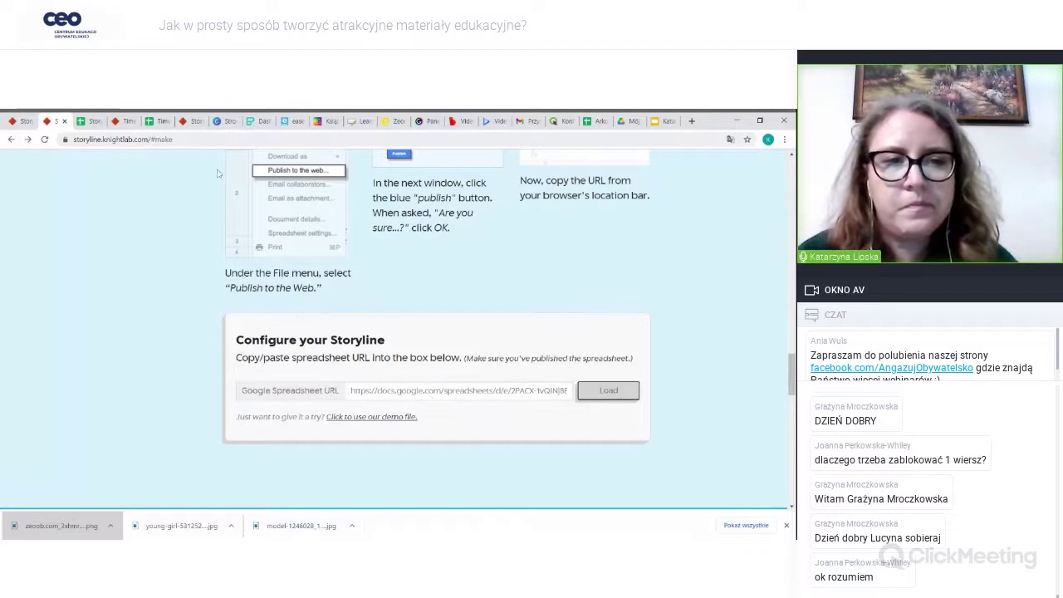
- Replace the form's spreadsheet URL with a freshly pasted publishing link and attempt the load once more
{"action": "scroll", "coordinate": [228, 178], "scroll_direction": "up", "scroll_amount": 2}
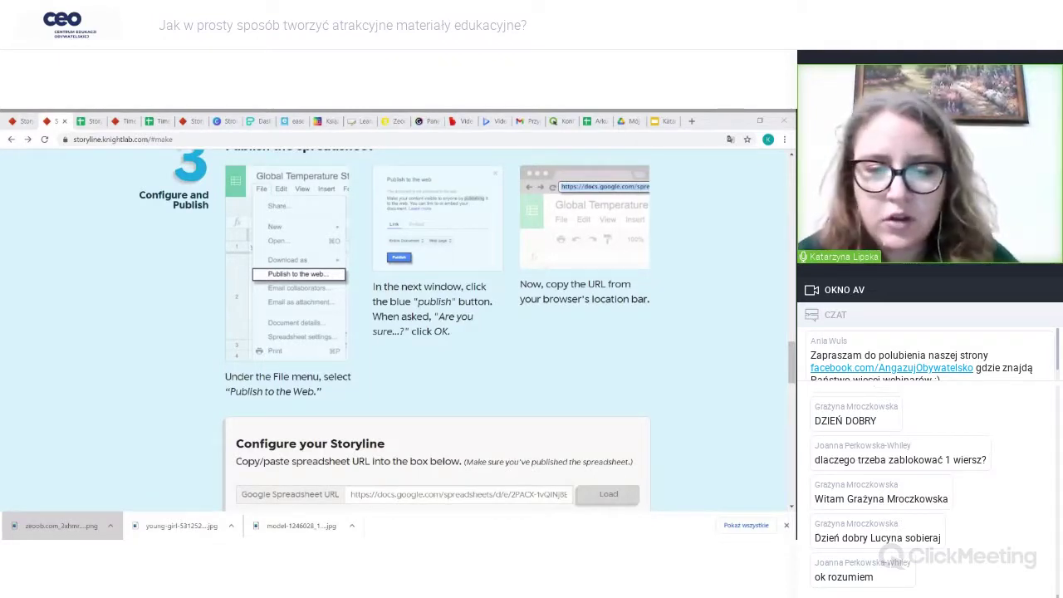
{"action": "key", "text": "alt+Tab"}
{"action": "scroll", "coordinate": [532, 444], "scroll_direction": "down", "scroll_amount": 1}
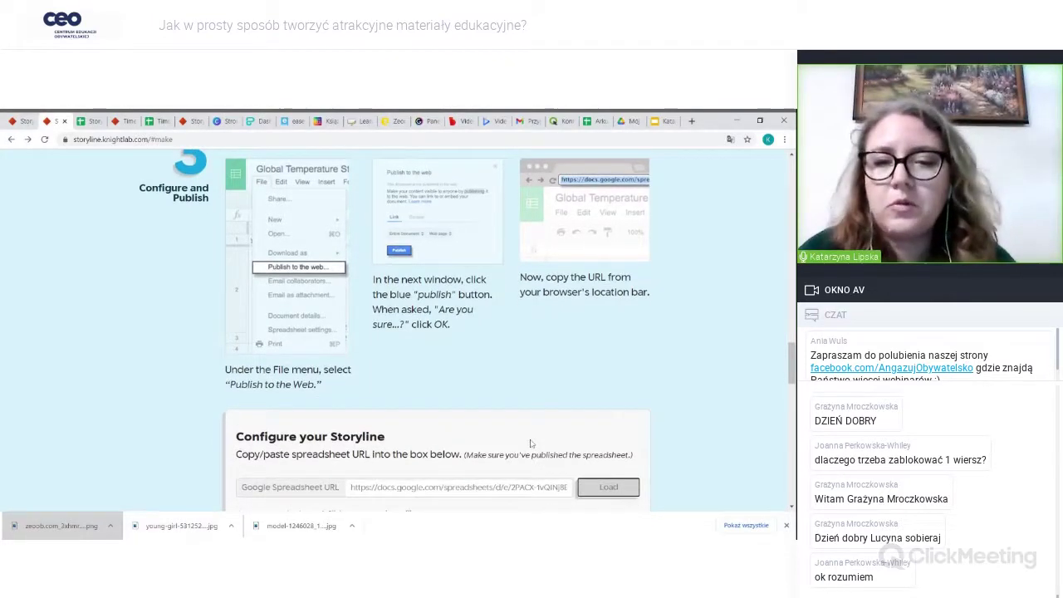
{"action": "key", "text": "shift+Tab"}
{"action": "key", "text": "BackSpace"}
{"action": "key", "text": "ctrl+v"}
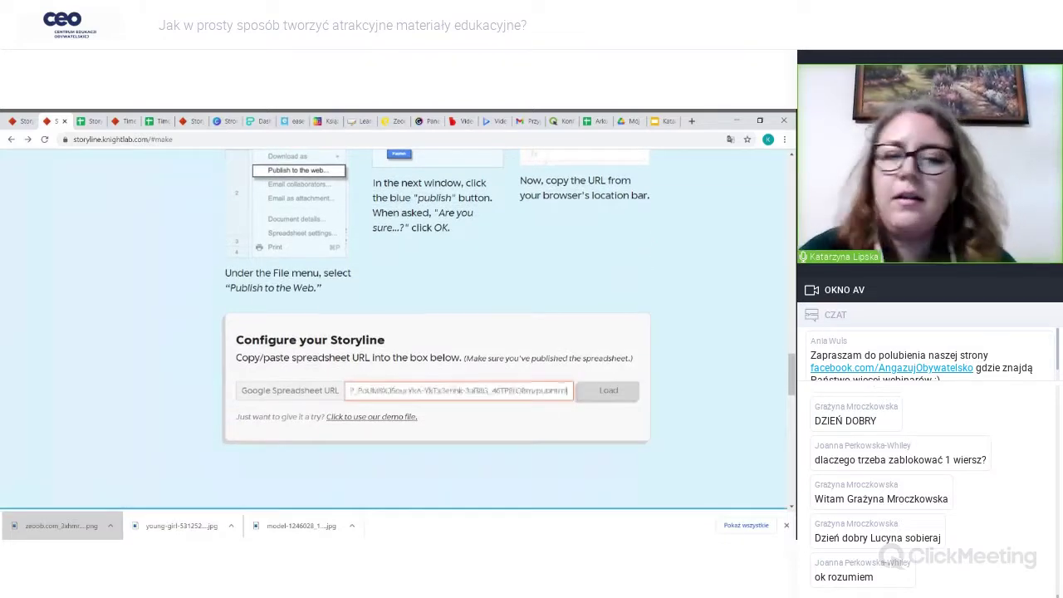
{"action": "left_click", "coordinate": [593, 392]}
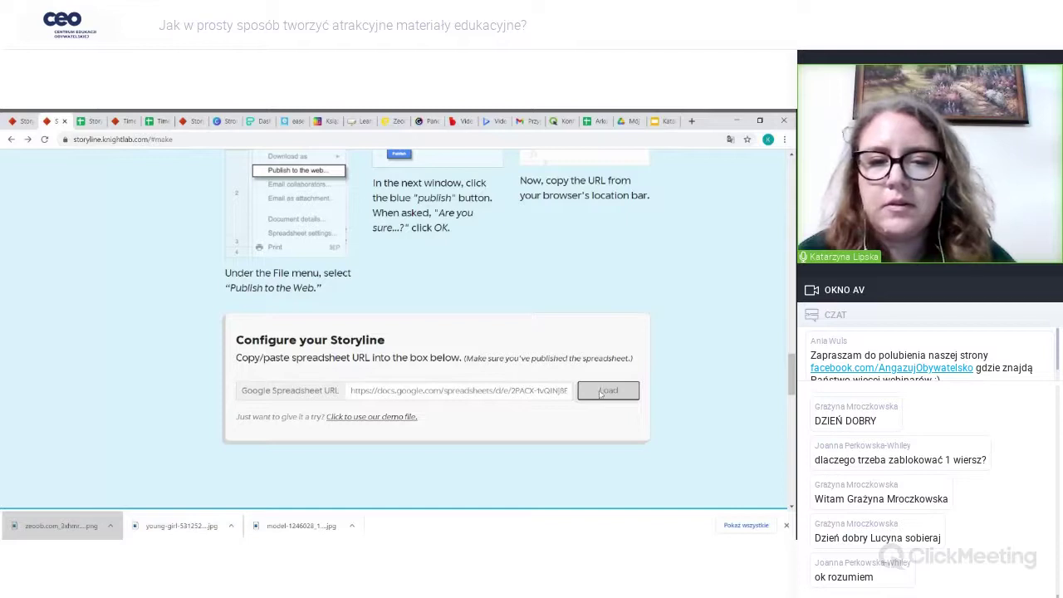
- Load the Storyline demo file, and try to load the copied spreadsheet link in place of its URL
{"action": "left_click", "coordinate": [359, 416]}
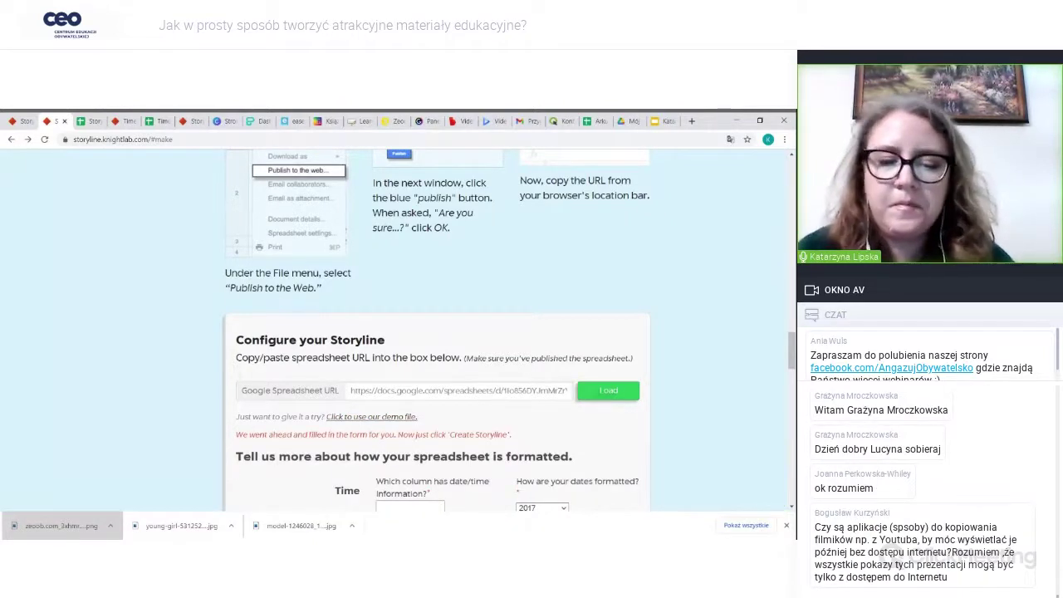
{"action": "key", "text": "ctrl+a"}
{"action": "key", "text": "ctrl+v"}
{"action": "left_click", "coordinate": [617, 392]}
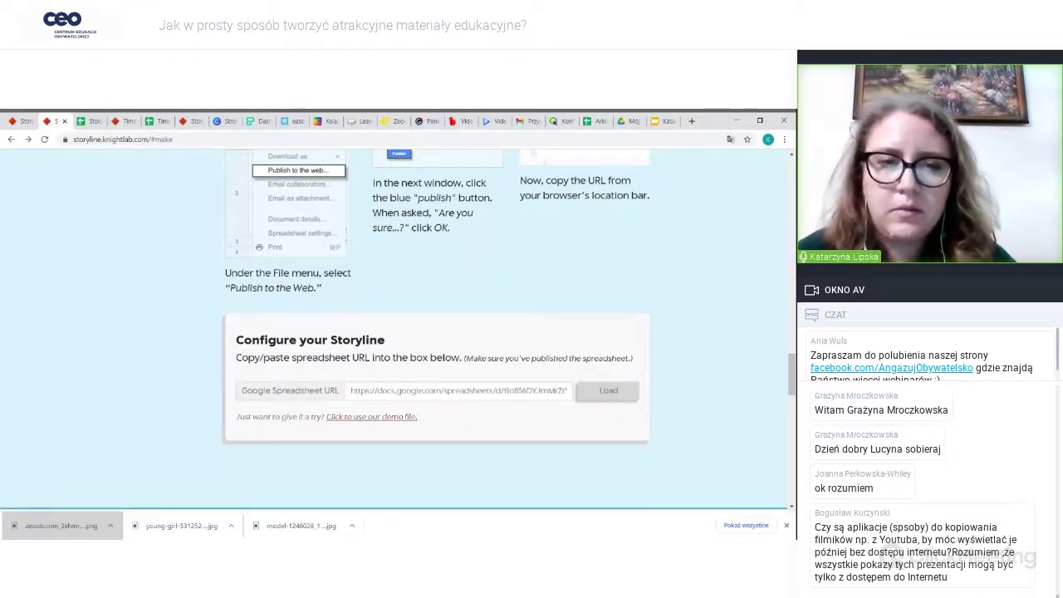
{"action": "scroll", "coordinate": [402, 354], "scroll_direction": "down", "scroll_amount": 3}
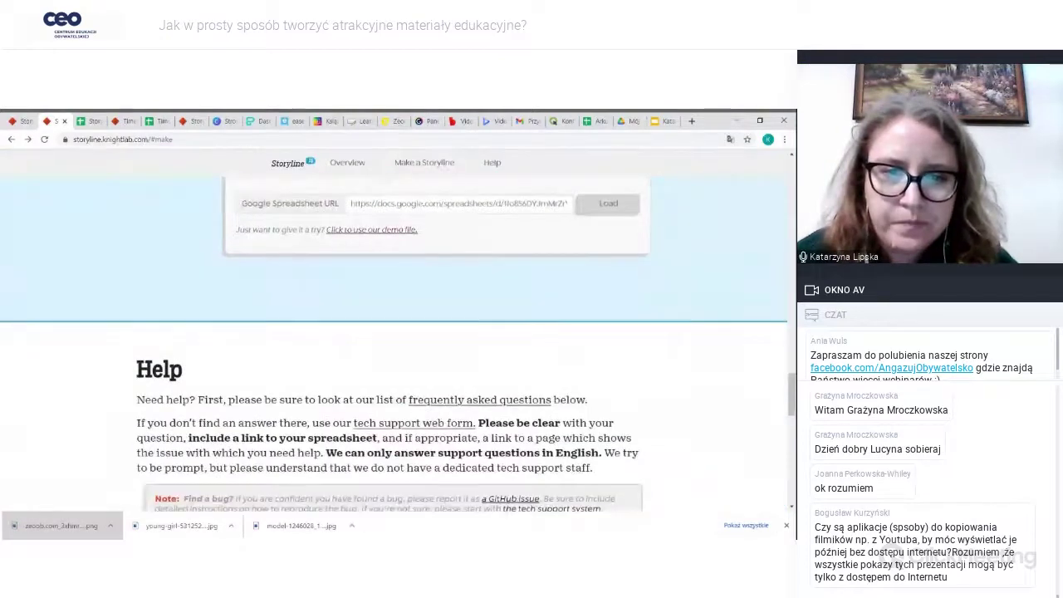
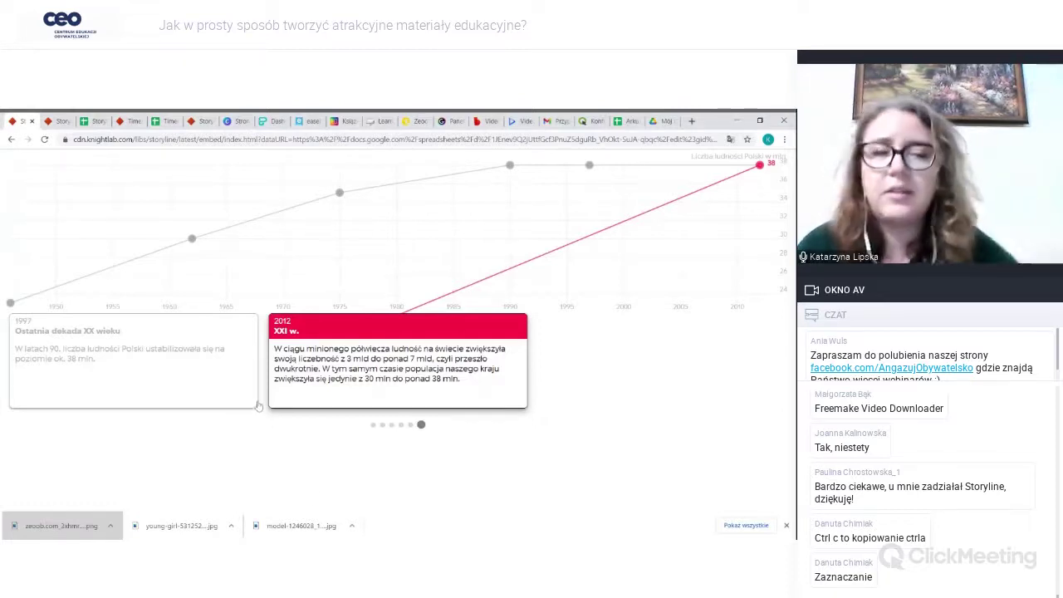
- Close the population chart, the Storyline page and its spreadsheet to bring up the TimelineJS page
{"action": "left_click", "coordinate": [33, 122]}
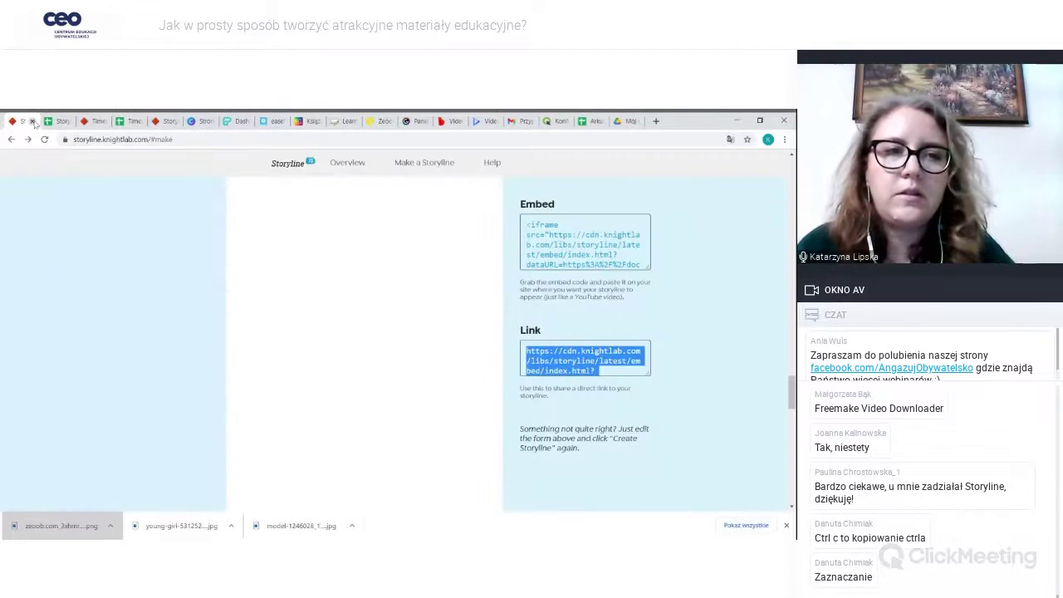
{"action": "left_click", "coordinate": [33, 123]}
{"action": "left_click", "coordinate": [32, 122]}
- View the Women in Computing sample timeline on the TimelineJS page, advancing through Ada Lovelace to The First Computer
{"action": "scroll", "coordinate": [488, 306], "scroll_direction": "up", "scroll_amount": 8}
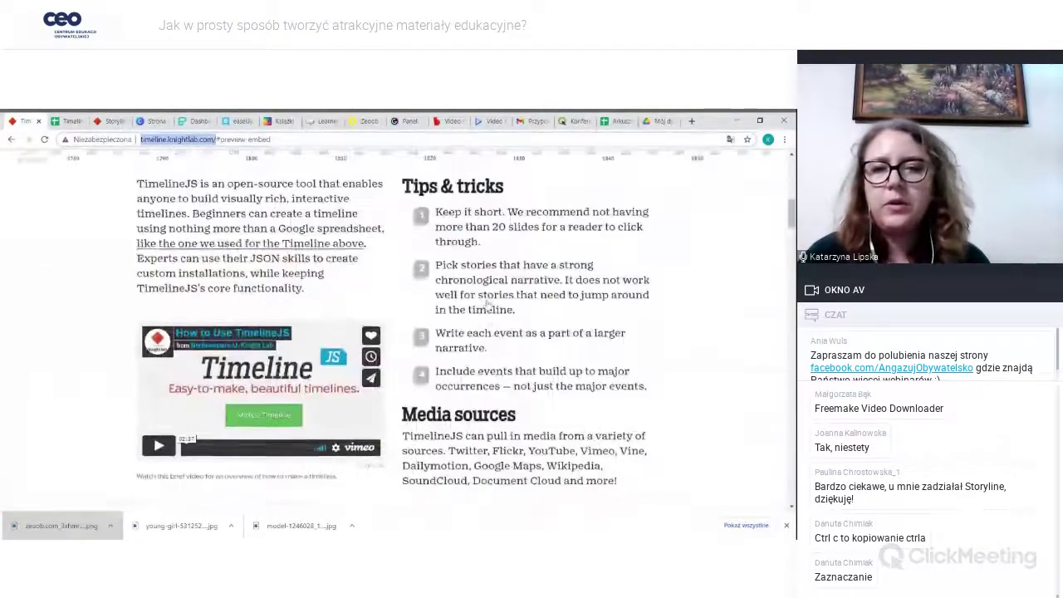
{"action": "scroll", "coordinate": [488, 305], "scroll_direction": "up", "scroll_amount": 5}
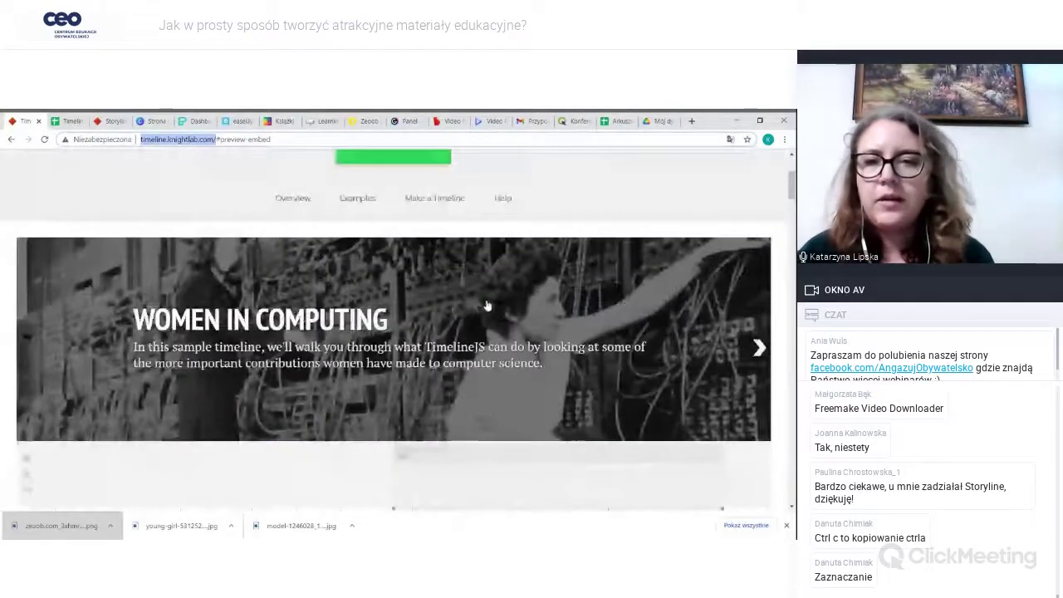
{"action": "scroll", "coordinate": [488, 305], "scroll_direction": "down", "scroll_amount": 1}
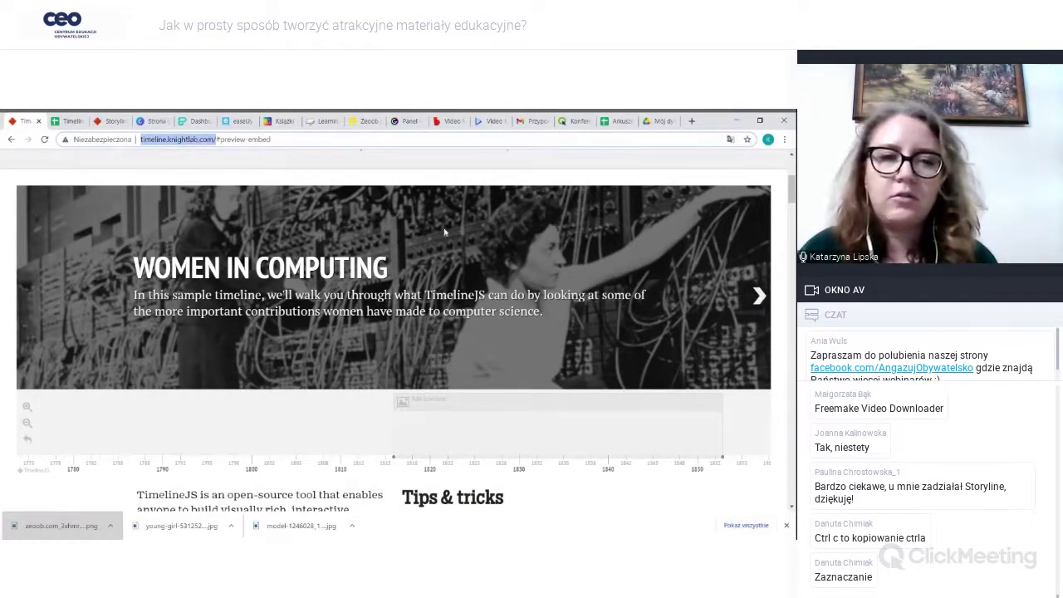
{"action": "left_click", "coordinate": [761, 297]}
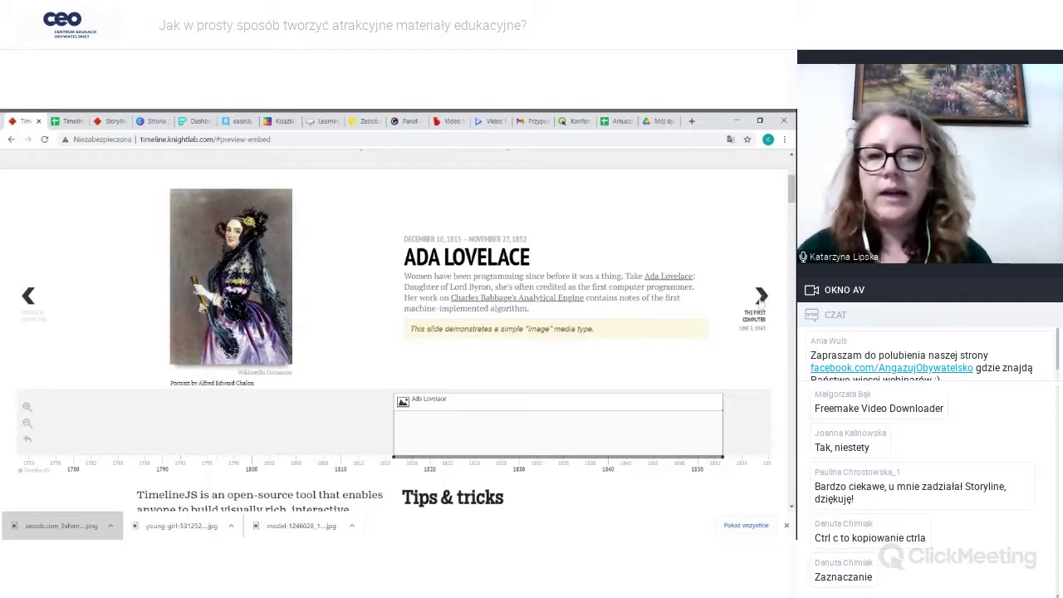
{"action": "left_click", "coordinate": [761, 299]}
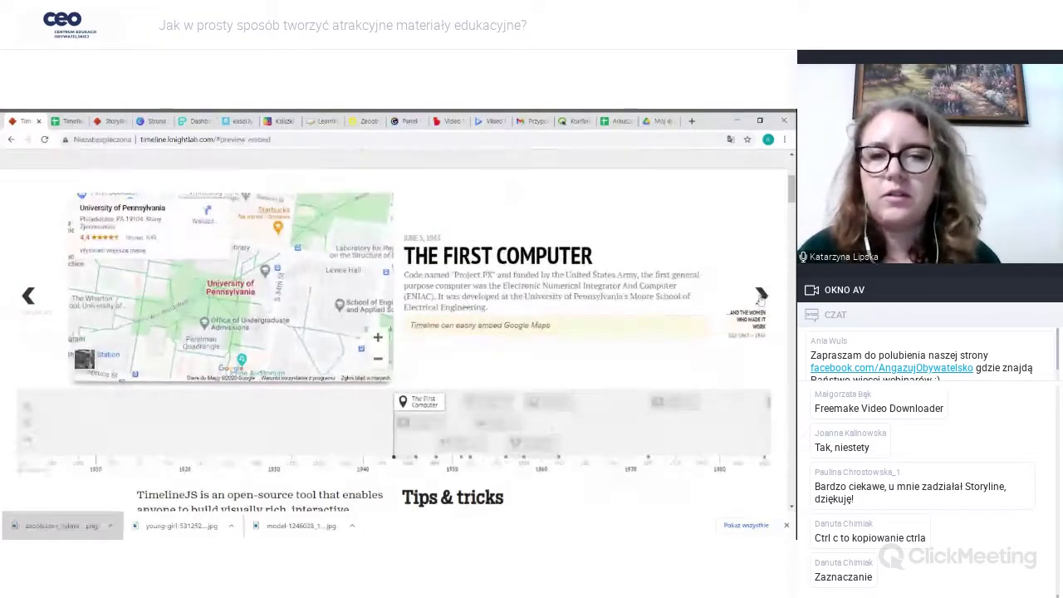
- Page through the slides of the example timeline on the history of computing
{"action": "left_click", "coordinate": [762, 297]}
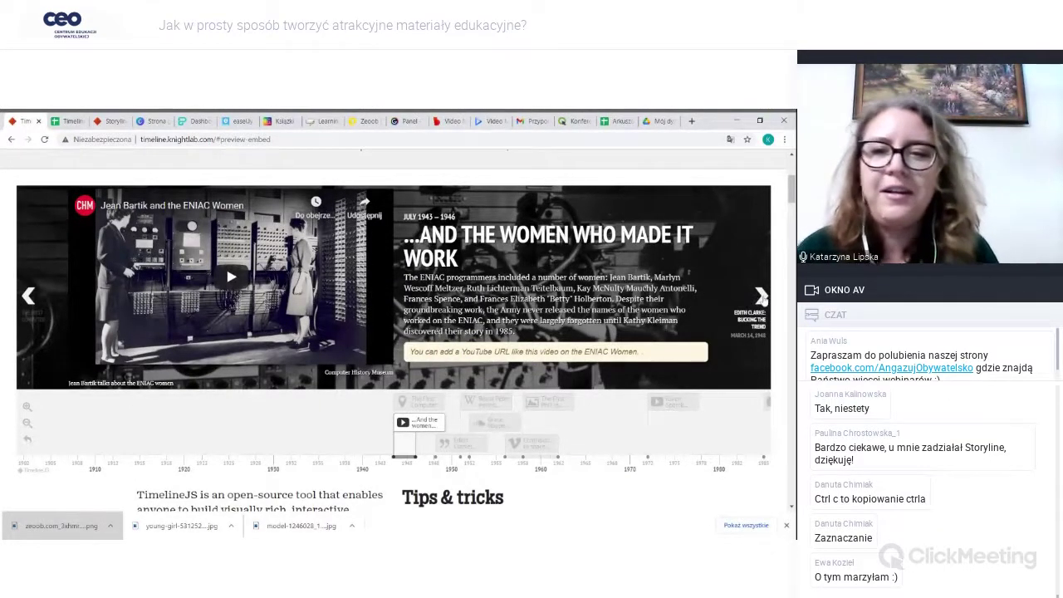
{"action": "left_click", "coordinate": [761, 295]}
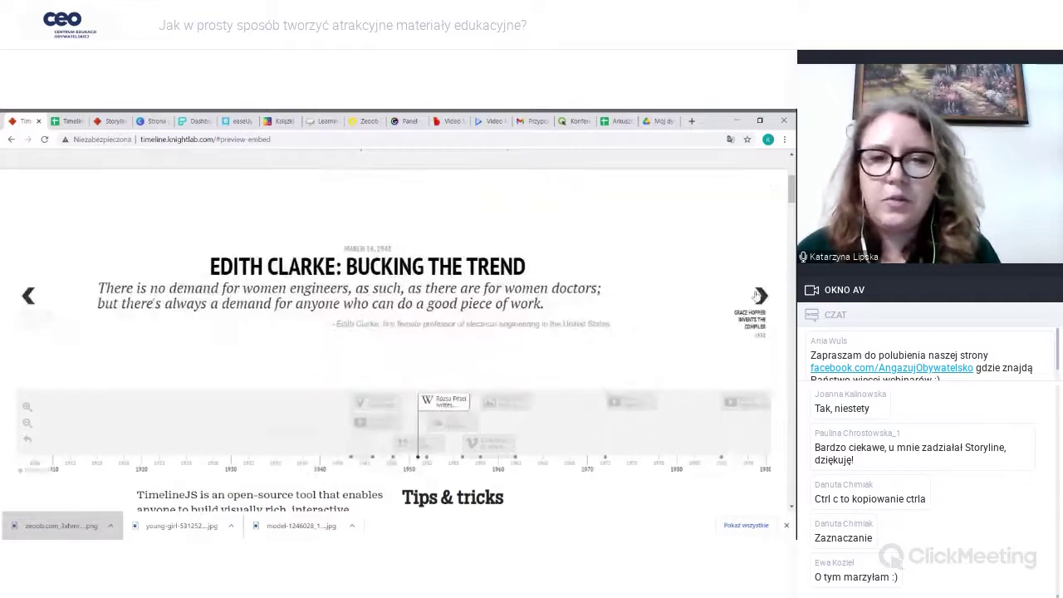
{"action": "left_click", "coordinate": [761, 292]}
- Get the TimelineJS spreadsheet template from the Make a Timeline instructions and create a copy of it in Google Sheets
{"action": "scroll", "coordinate": [395, 332], "scroll_direction": "down", "scroll_amount": 5}
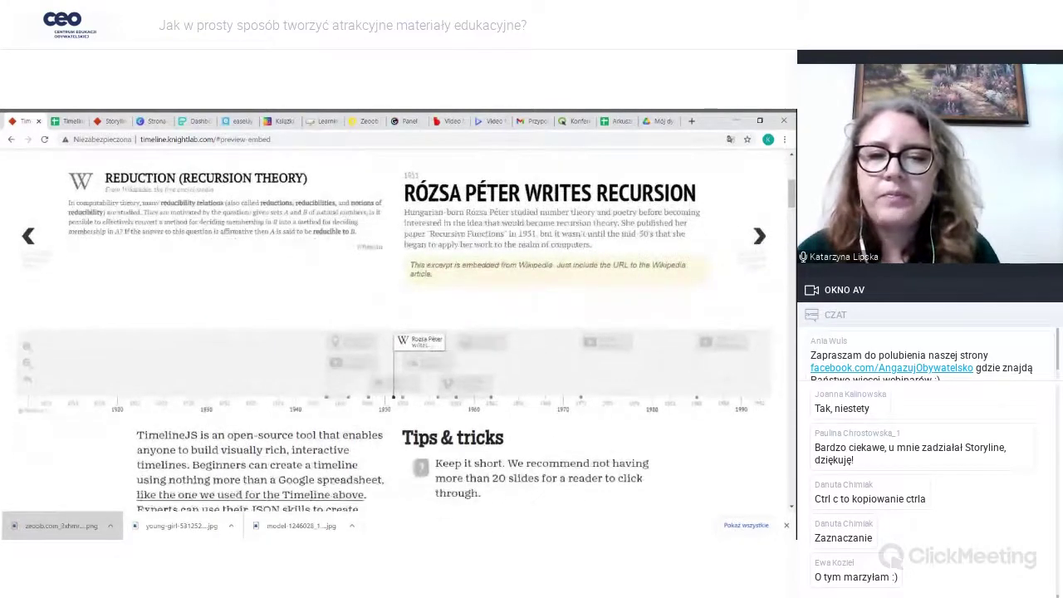
{"action": "scroll", "coordinate": [444, 289], "scroll_direction": "down", "scroll_amount": 8}
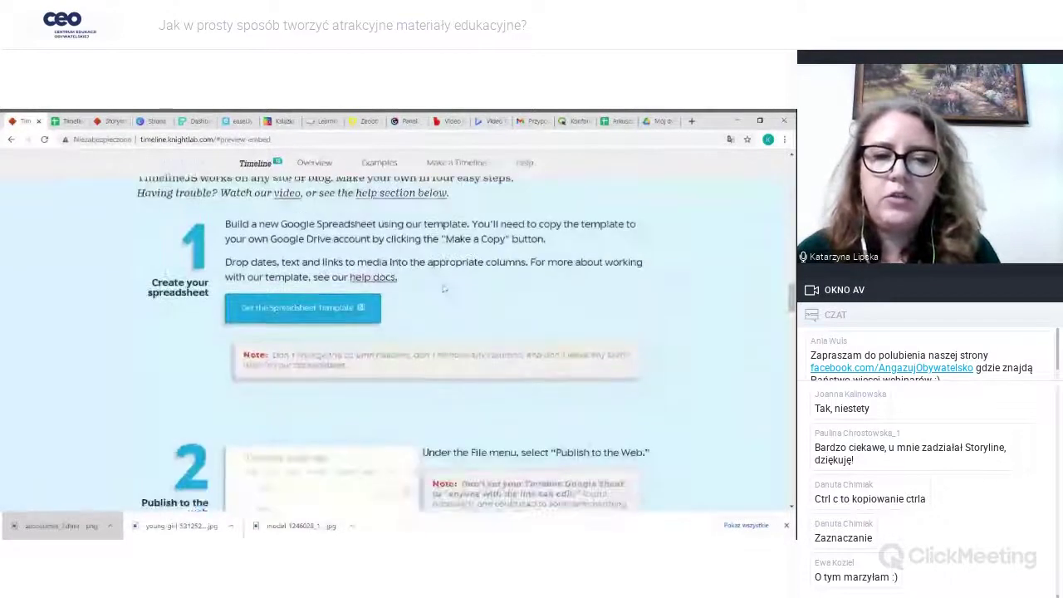
{"action": "scroll", "coordinate": [445, 288], "scroll_direction": "up", "scroll_amount": 2}
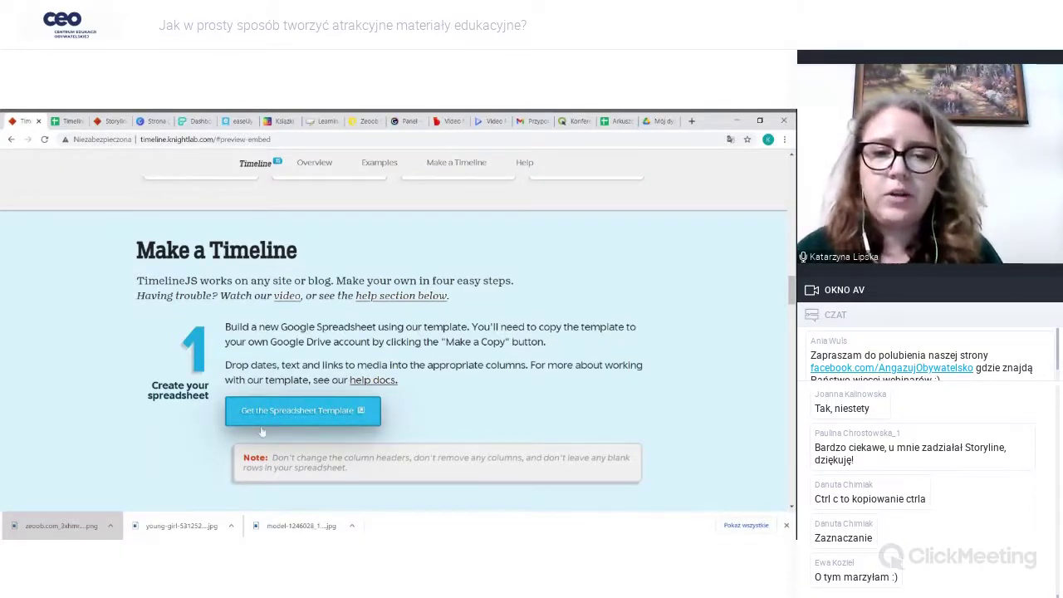
{"action": "left_click", "coordinate": [309, 413]}
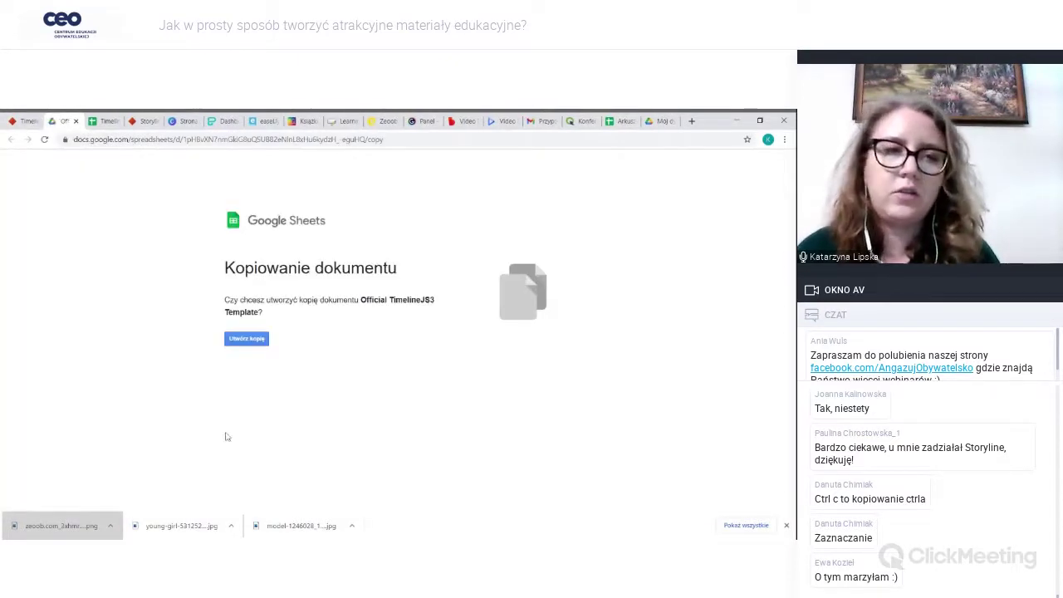
{"action": "left_click", "coordinate": [257, 343]}
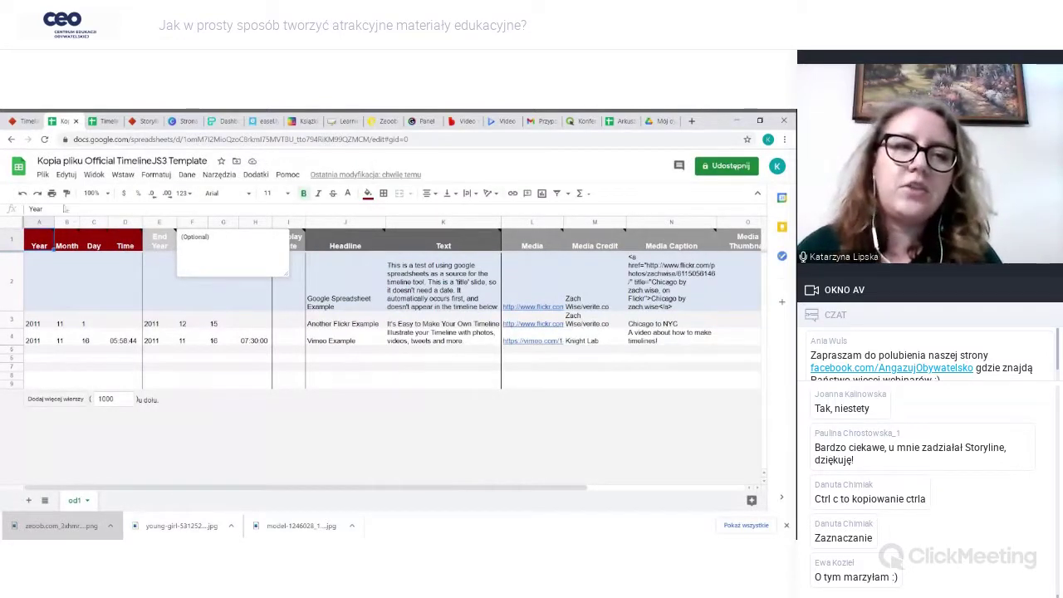
- Examine the "TimelineJS3 Olga Tokarczuk" spreadsheet: the title row's headline, text, media and media credit cells, and the dated entries below
{"action": "left_click", "coordinate": [112, 117]}
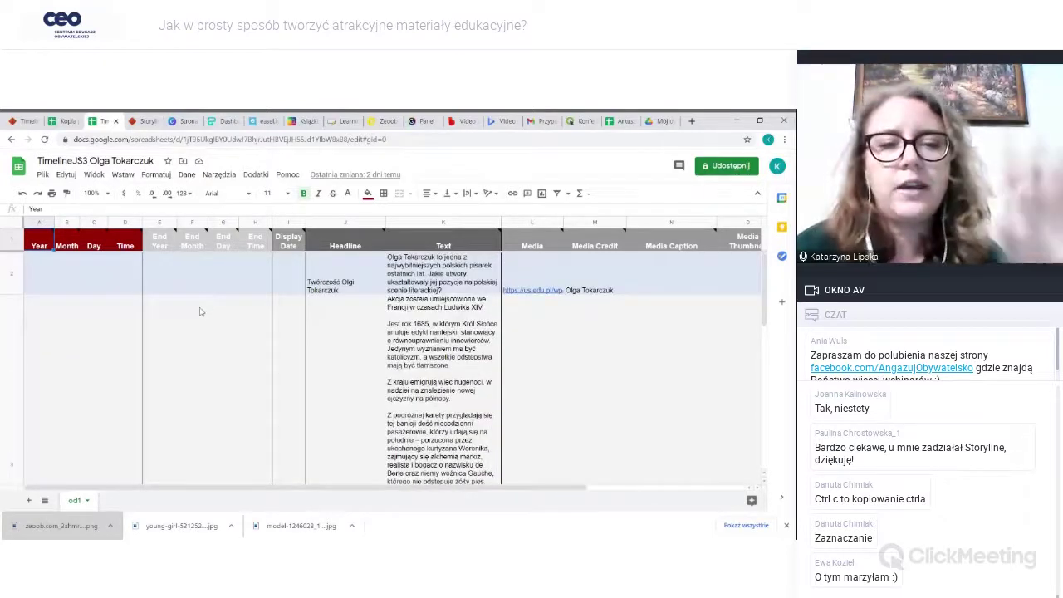
{"action": "left_click", "coordinate": [47, 287]}
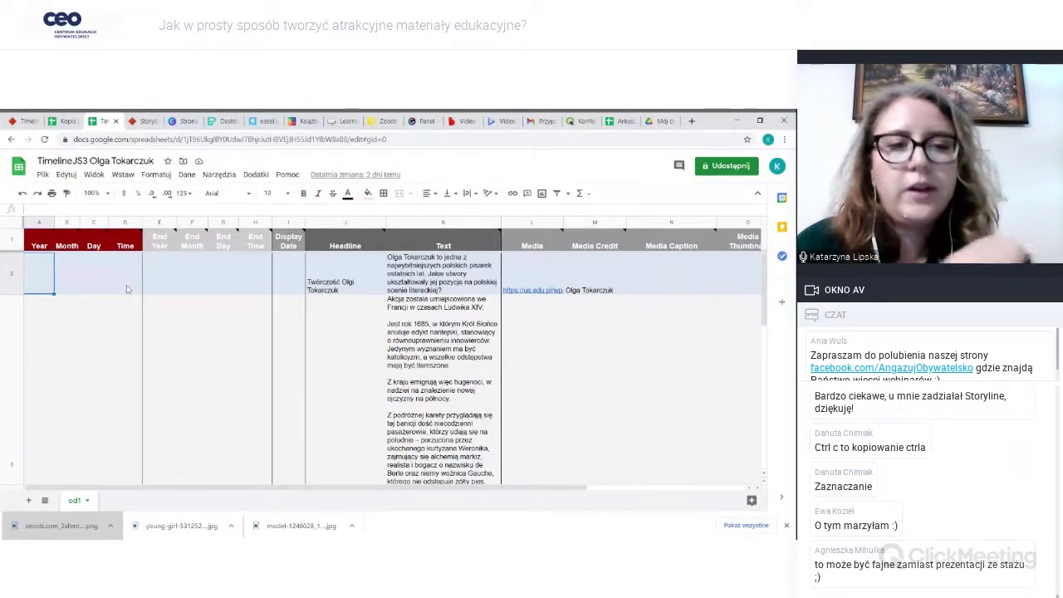
{"action": "mouse_move", "coordinate": [154, 242]}
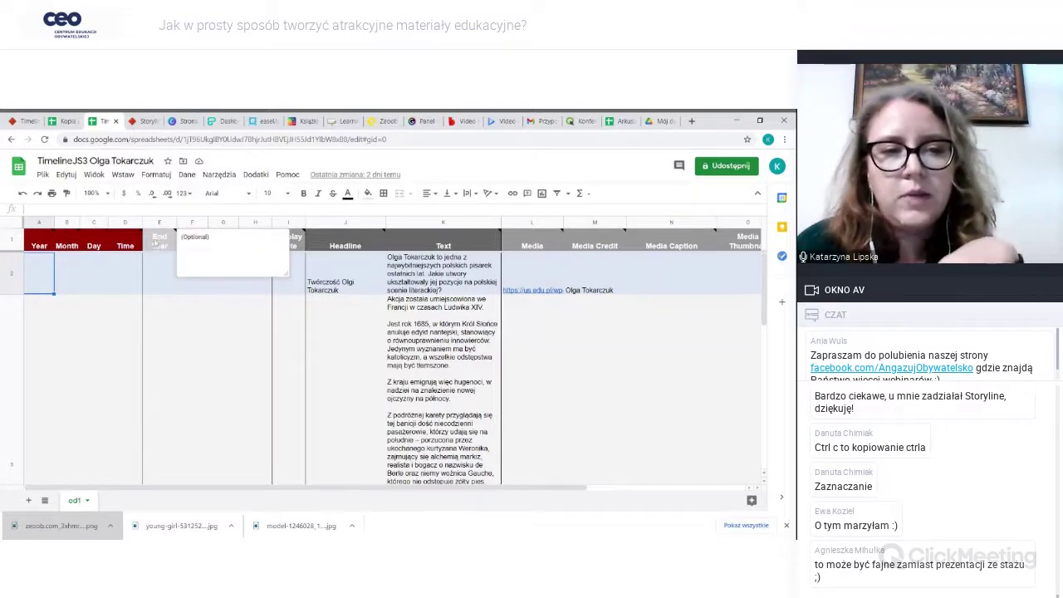
{"action": "left_click", "coordinate": [349, 286]}
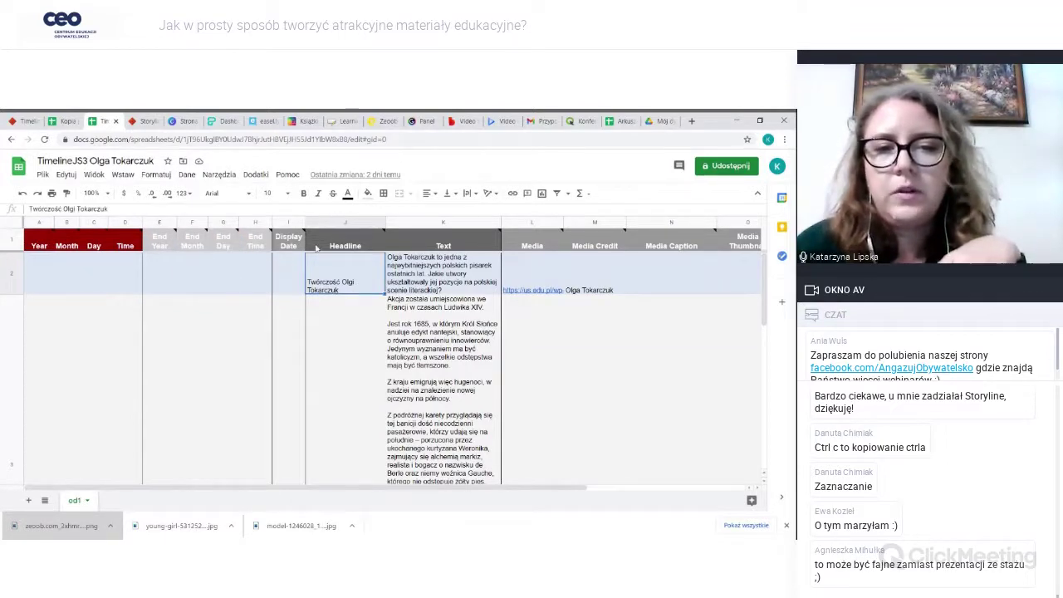
{"action": "mouse_move", "coordinate": [332, 245]}
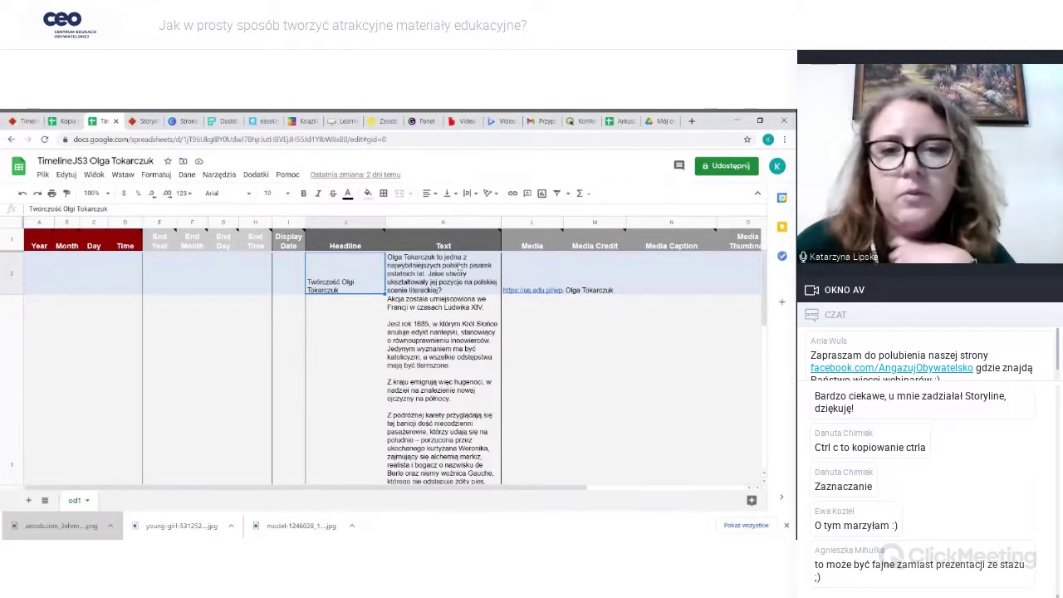
{"action": "left_click", "coordinate": [462, 273]}
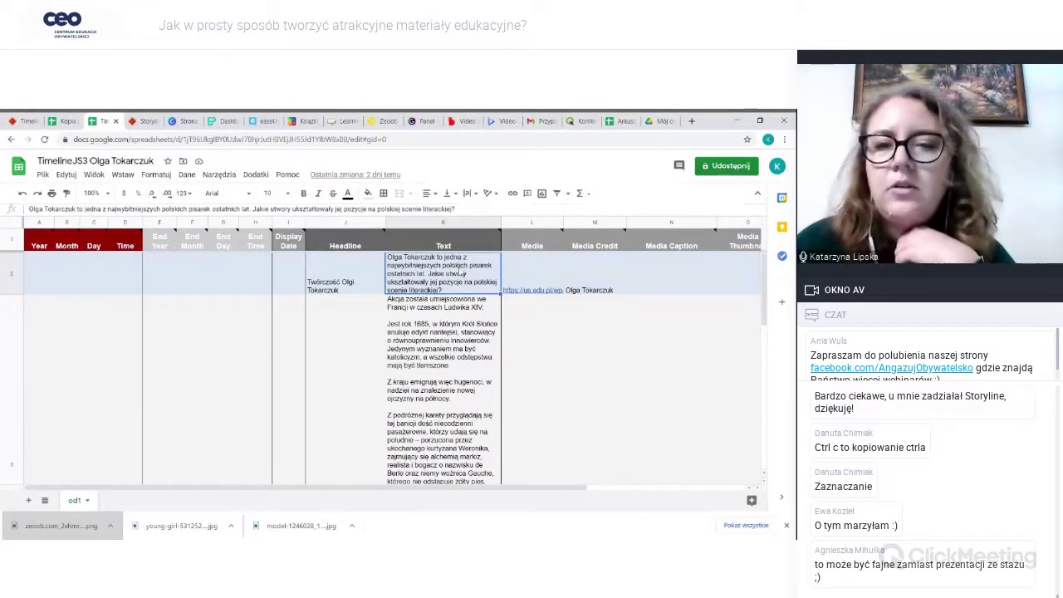
{"action": "left_click", "coordinate": [541, 276]}
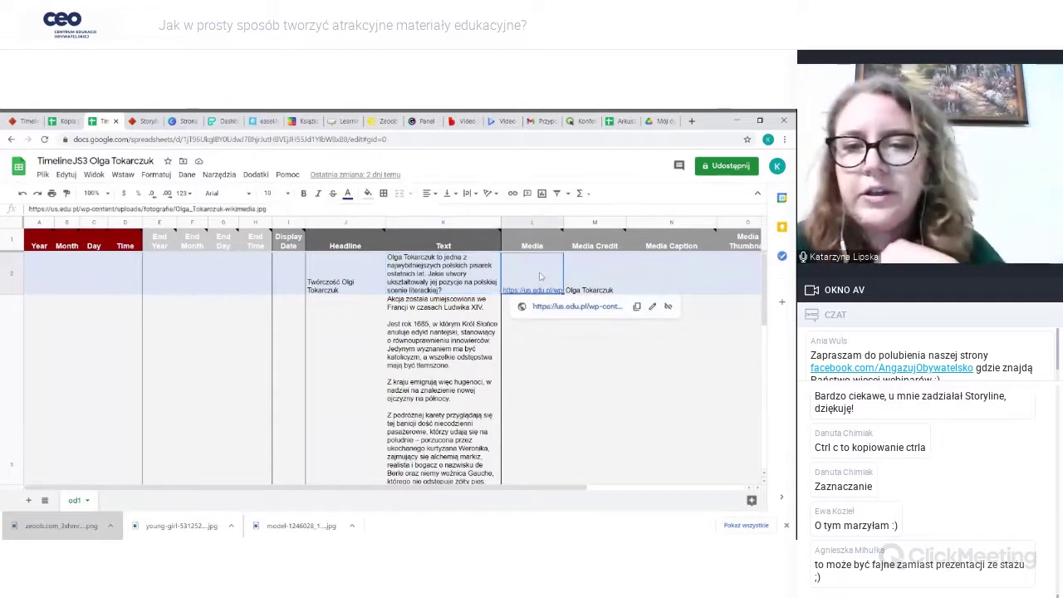
{"action": "left_click", "coordinate": [607, 278]}
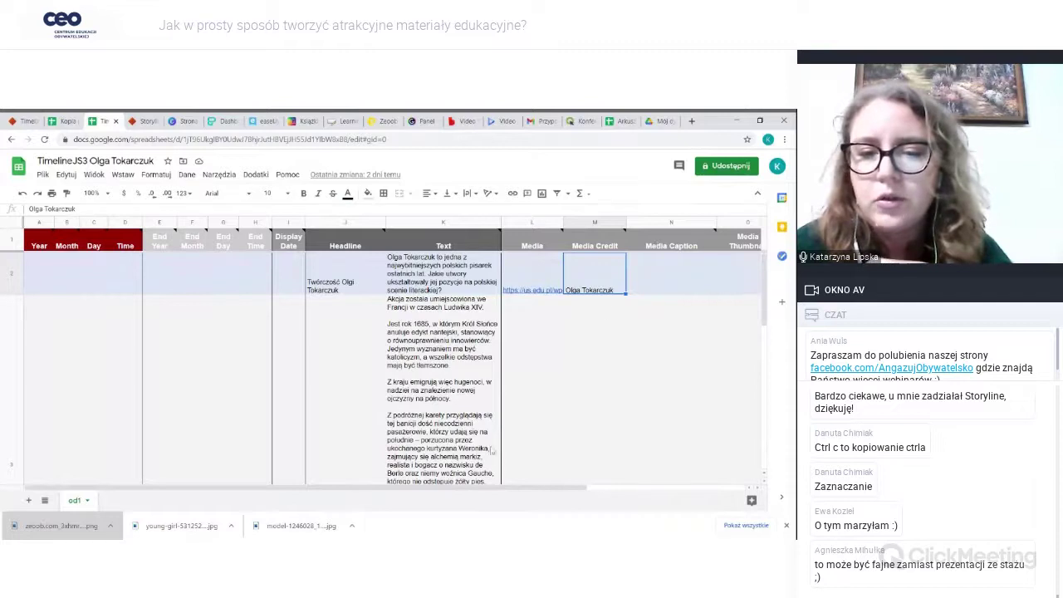
{"action": "key", "text": "ctrl+v"}
{"action": "mouse_move", "coordinate": [546, 493]}
{"action": "left_mouse_down"}
{"action": "mouse_move", "coordinate": [643, 474]}
{"action": "mouse_move", "coordinate": [545, 486]}
{"action": "left_mouse_up"}
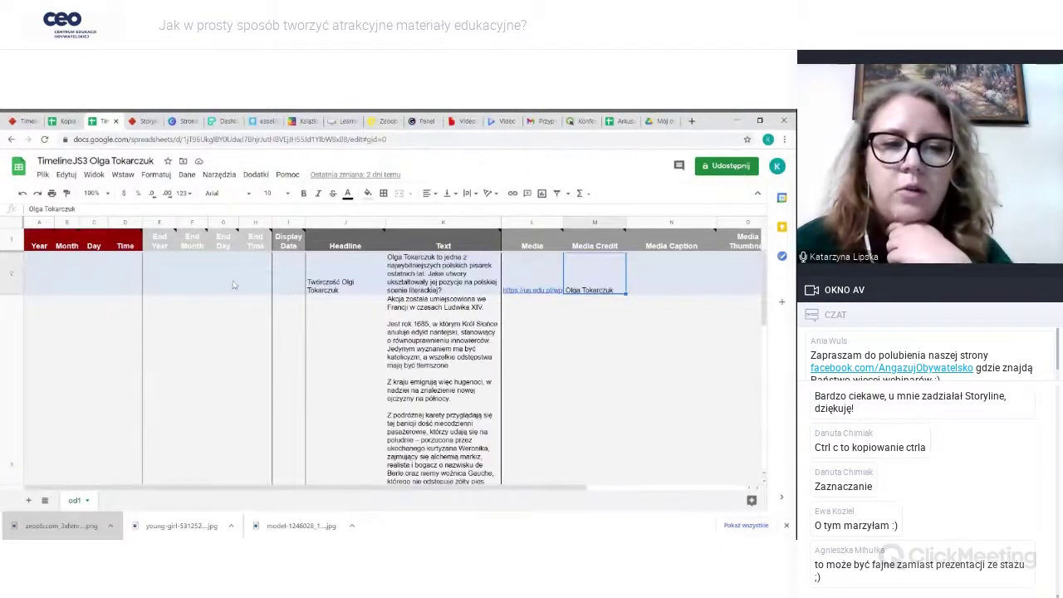
{"action": "scroll", "coordinate": [264, 349], "scroll_direction": "down", "scroll_amount": 1}
{"action": "scroll", "coordinate": [264, 349], "scroll_direction": "down", "scroll_amount": 2}
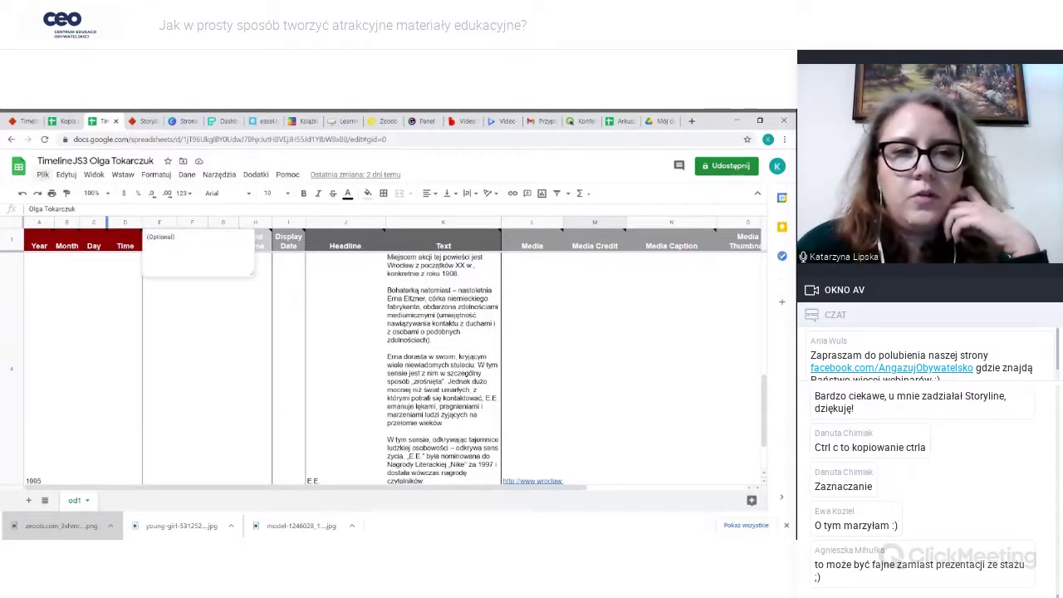
- Review the publish-to-web settings of the Olga Tokarczuk spreadsheet and close them without changes
{"action": "left_click", "coordinate": [112, 140]}
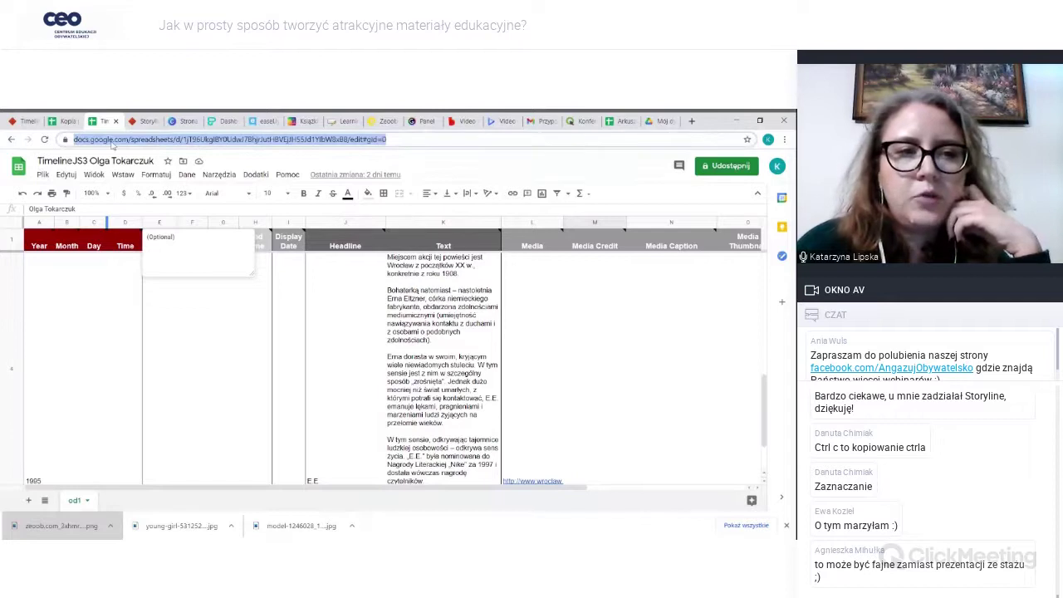
{"action": "left_click", "coordinate": [42, 175]}
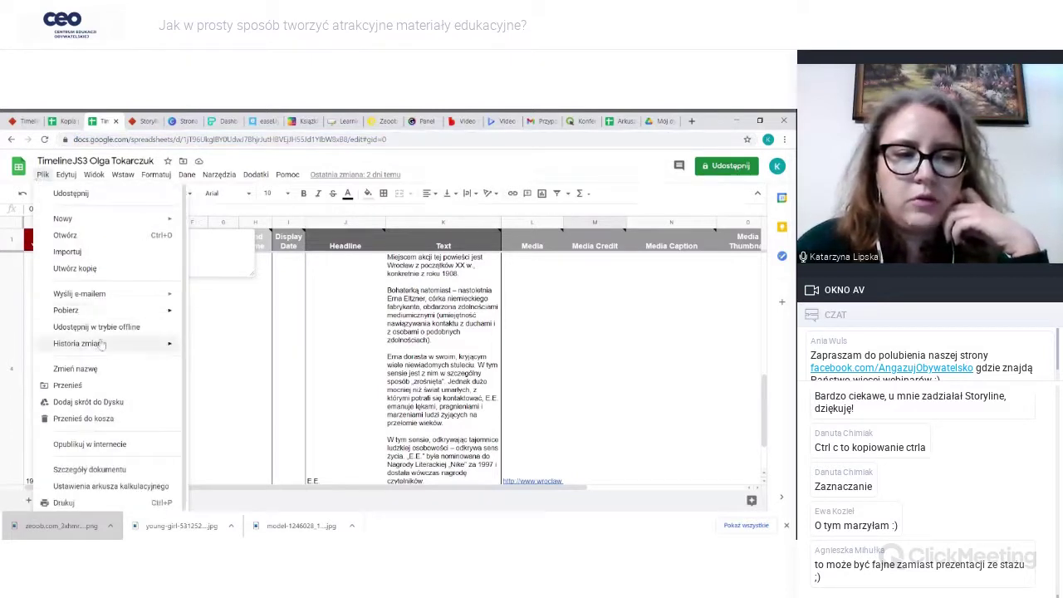
{"action": "left_click", "coordinate": [90, 445]}
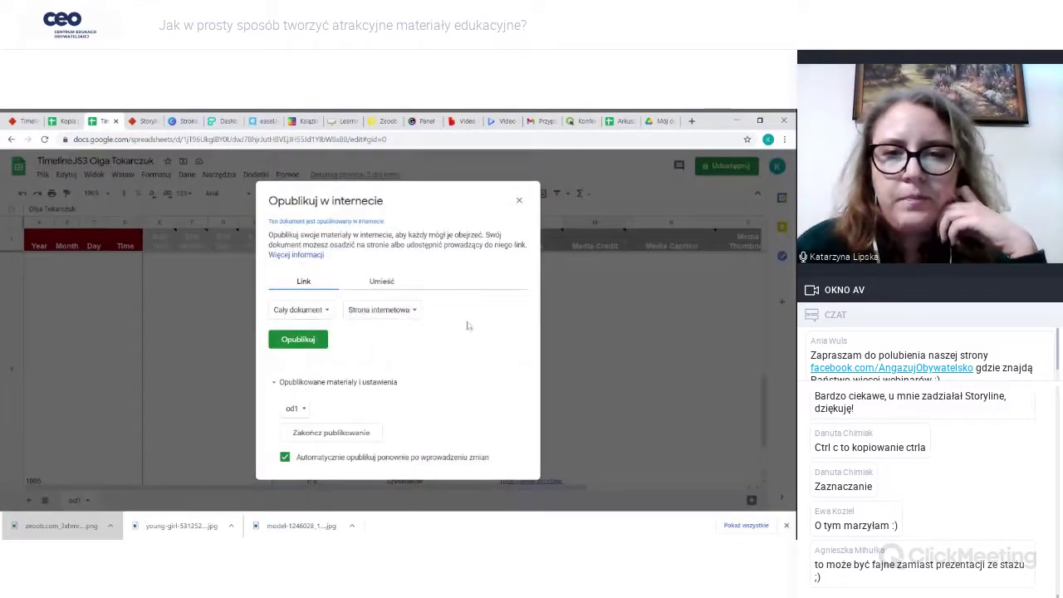
{"action": "left_click", "coordinate": [519, 201]}
- Copy the Olga Tokarczuk spreadsheet's address and paste it as the Google Spreadsheet URL in the TimelineJS generator
{"action": "left_click", "coordinate": [207, 140]}
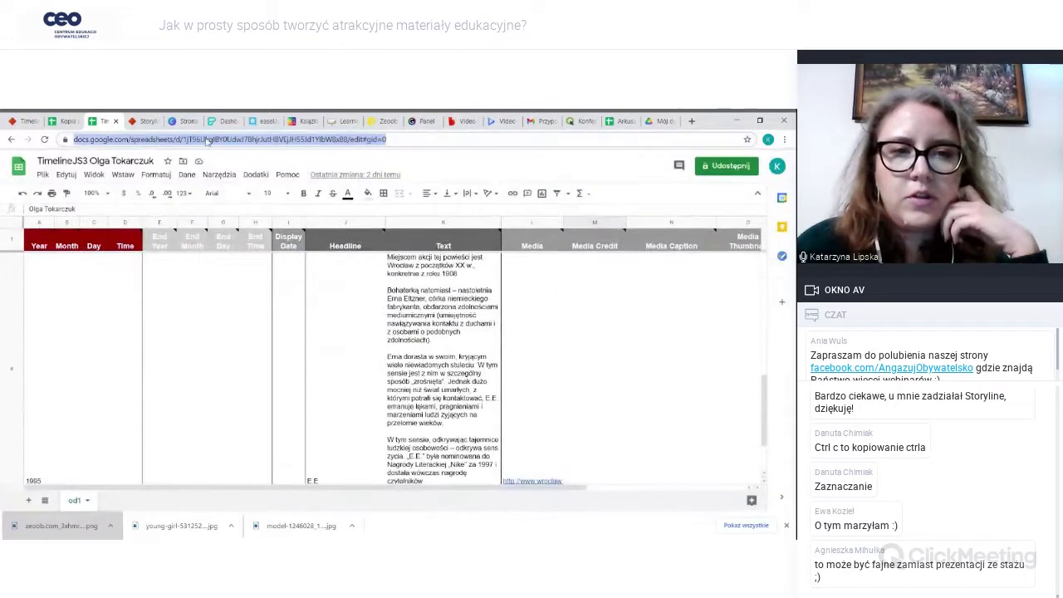
{"action": "left_click", "coordinate": [25, 122]}
{"action": "scroll", "coordinate": [449, 357], "scroll_direction": "down", "scroll_amount": 2}
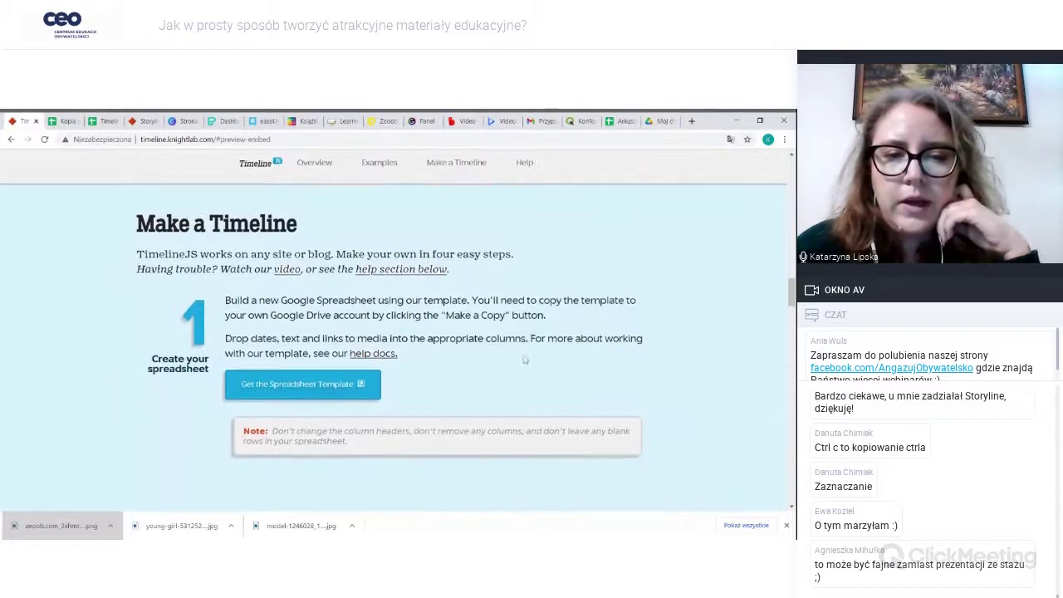
{"action": "scroll", "coordinate": [523, 360], "scroll_direction": "down", "scroll_amount": 6}
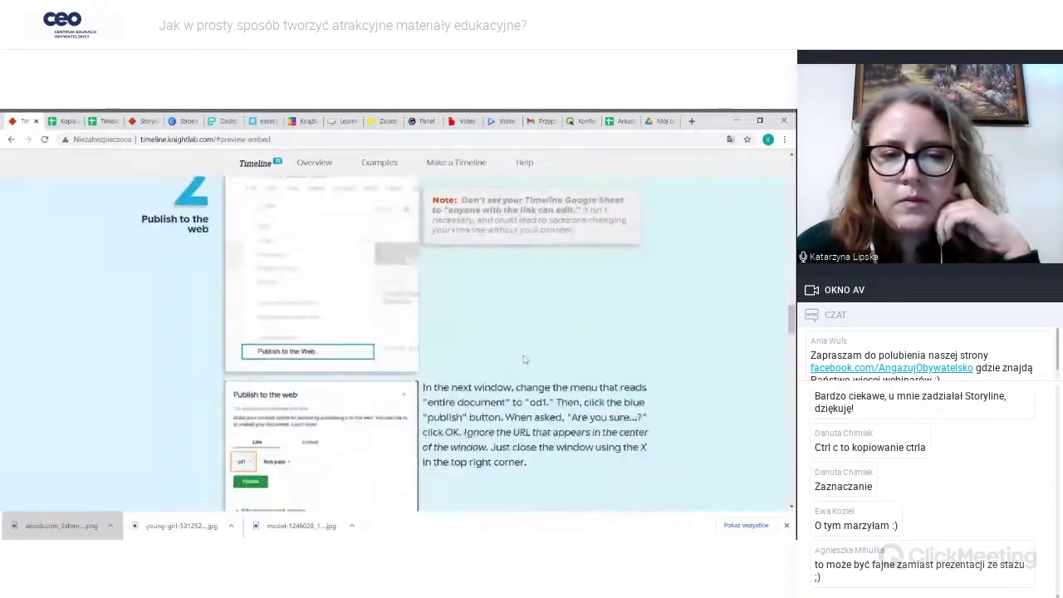
{"action": "scroll", "coordinate": [494, 359], "scroll_direction": "down", "scroll_amount": 6}
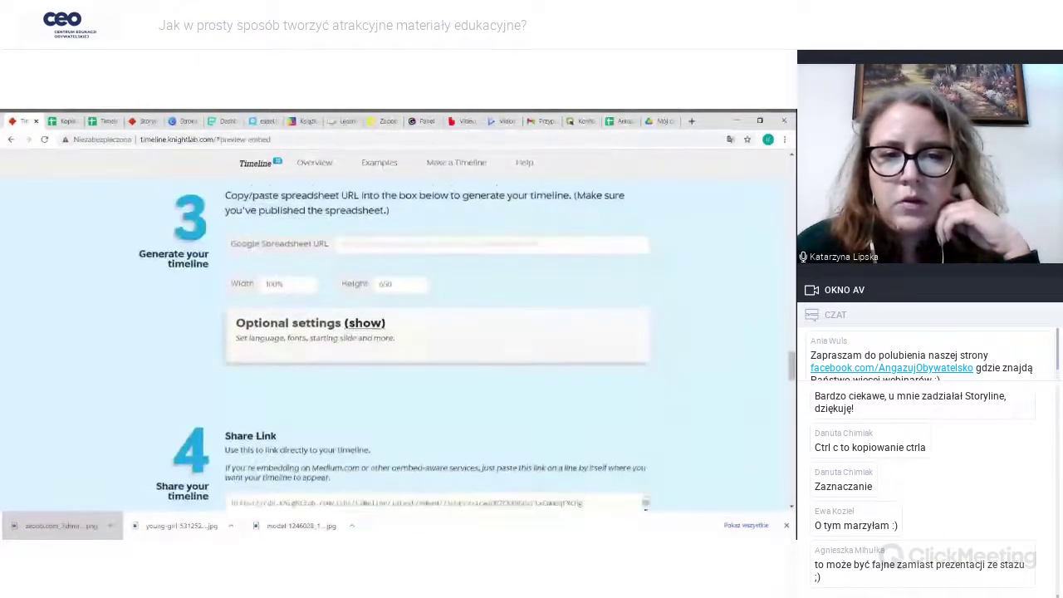
{"action": "scroll", "coordinate": [494, 359], "scroll_direction": "up", "scroll_amount": 2}
{"action": "left_click", "coordinate": [385, 291]}
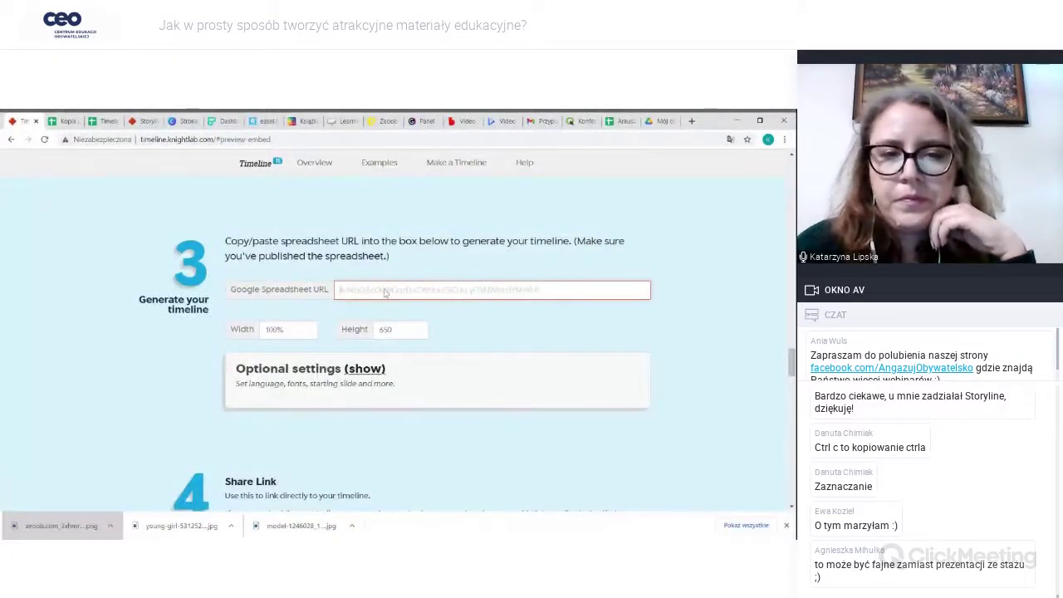
{"action": "key", "text": "ctrl+v"}
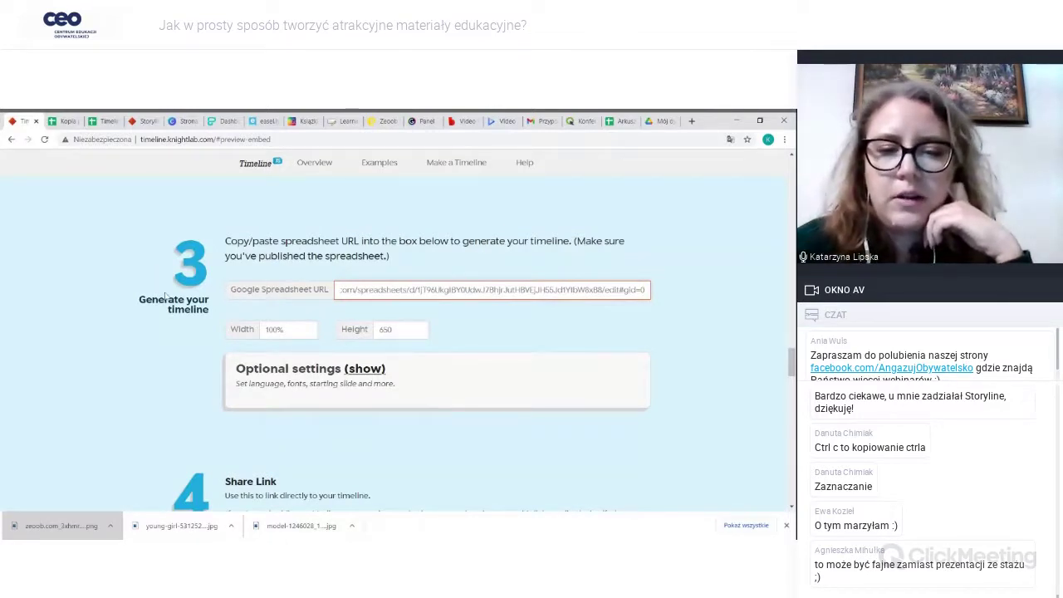
- Open the generated timeline's share link in a separate browser tab and advance through its slides
{"action": "scroll", "coordinate": [533, 295], "scroll_direction": "down", "scroll_amount": 3}
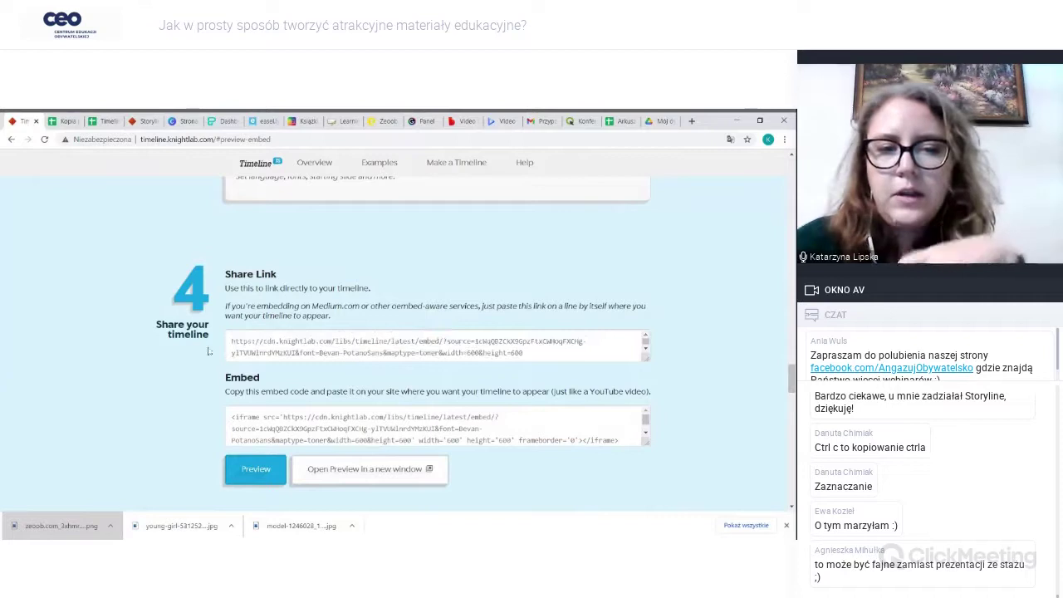
{"action": "left_click_drag", "start_coordinate": [231, 341], "coordinate": [623, 351]}
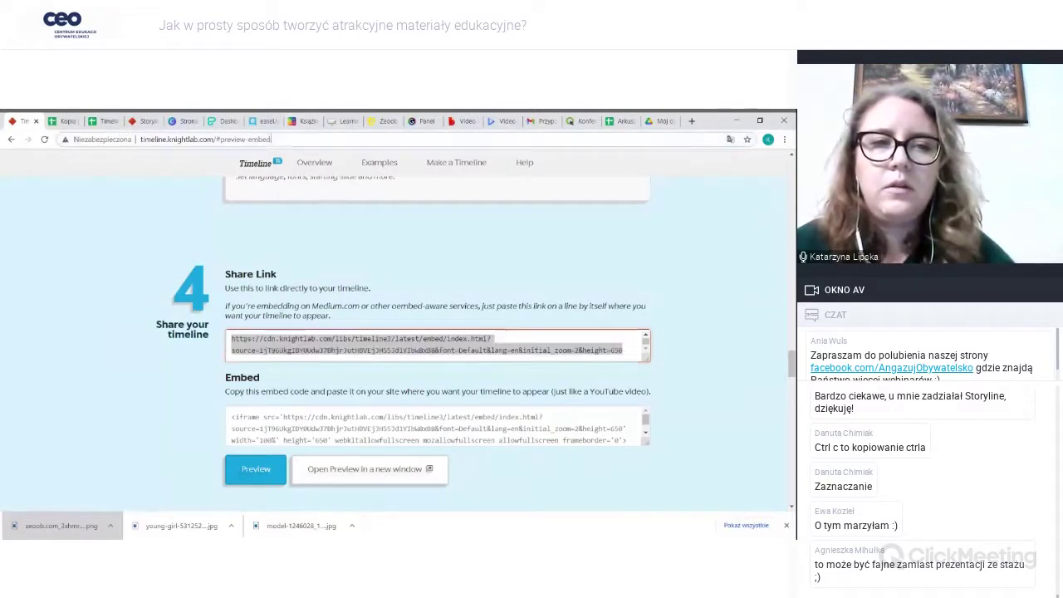
{"action": "left_click", "coordinate": [266, 138]}
{"action": "left_click", "coordinate": [62, 120]}
{"action": "key", "text": "ctrl+l"}
{"action": "type", "text": "cdn.knightlab.com/libs/timeline3/latest/embed/index.html?source=1jT96UkgIBY0Udwl7BhjrJutHBVEjJH55Kd1YIbWfIx88&font=Default&lang=en&initial_zoom=2&height=650"}
{"action": "key", "text": "Return"}
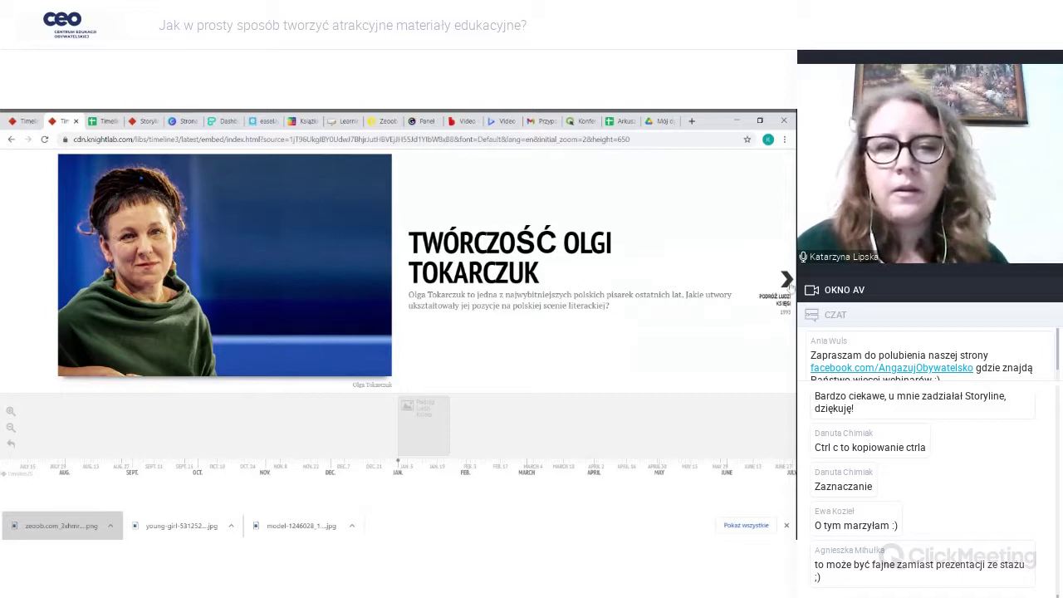
{"action": "left_click", "coordinate": [787, 280]}
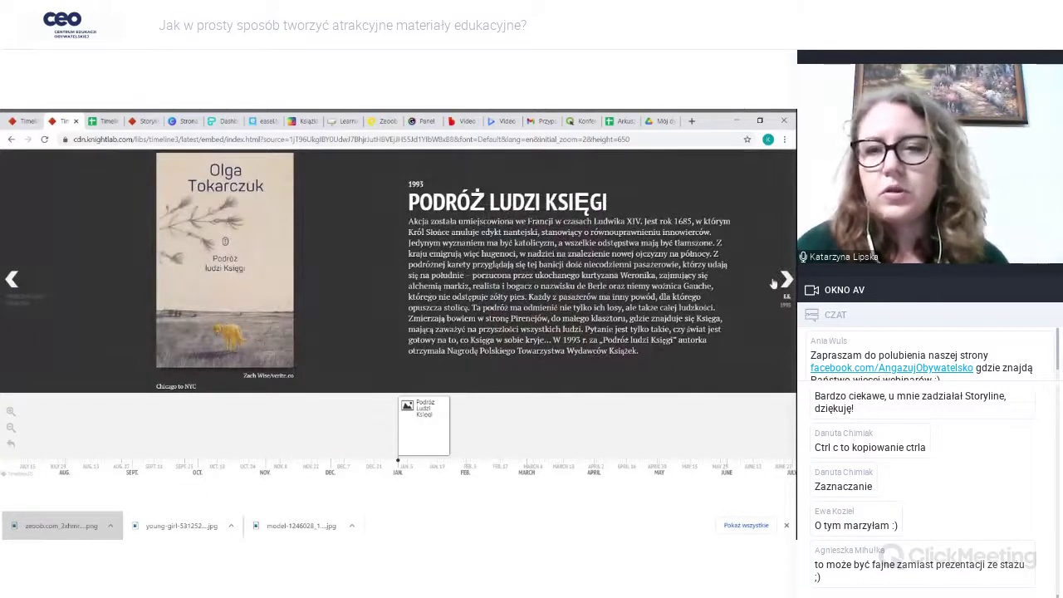
{"action": "left_click", "coordinate": [786, 280]}
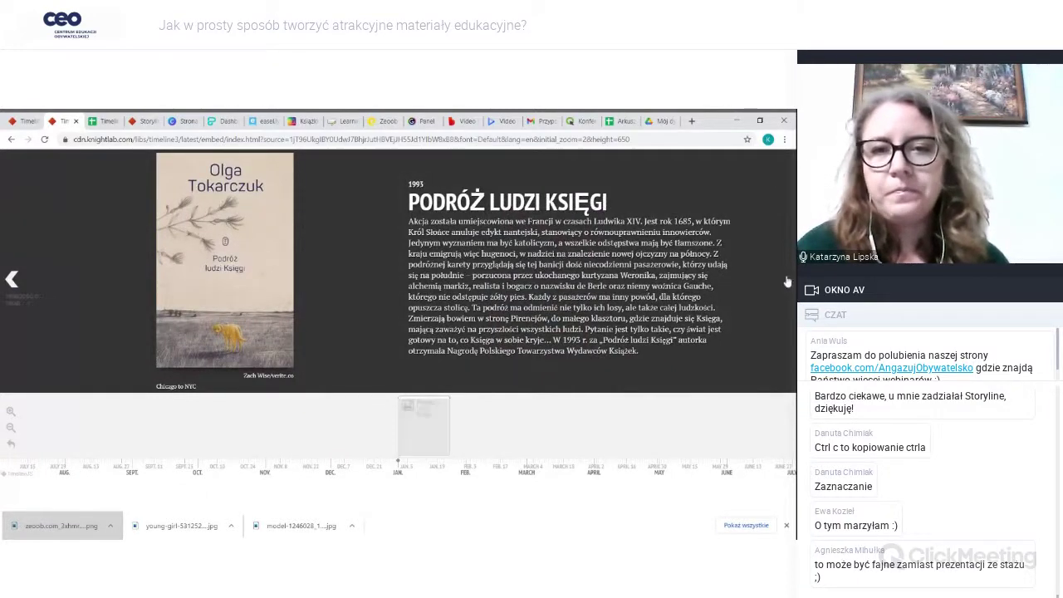
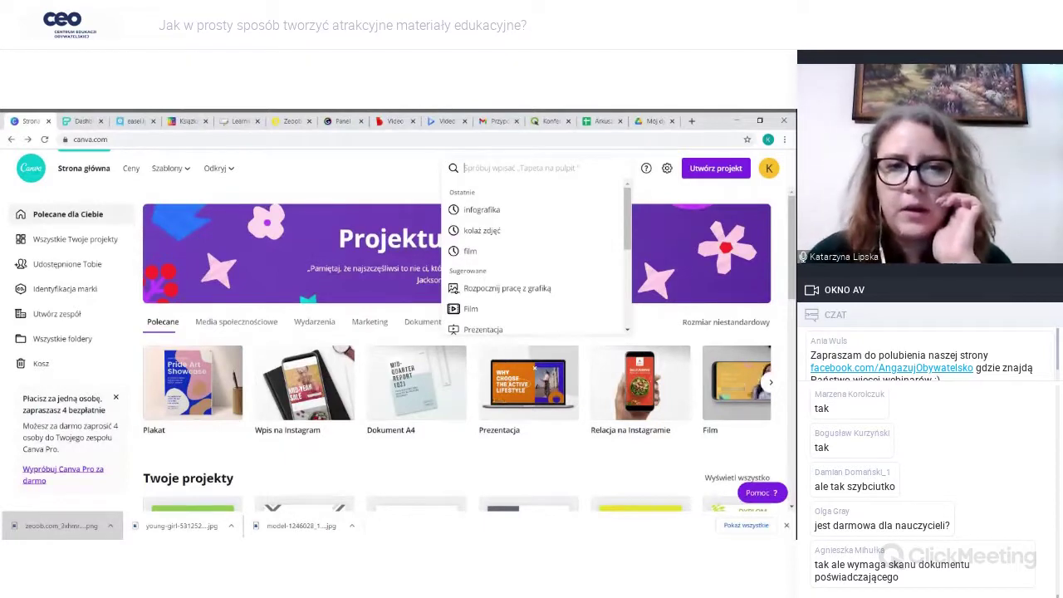
- Search Canva's templates for "infografika" using the recent search suggestion
{"action": "left_click", "coordinate": [394, 188]}
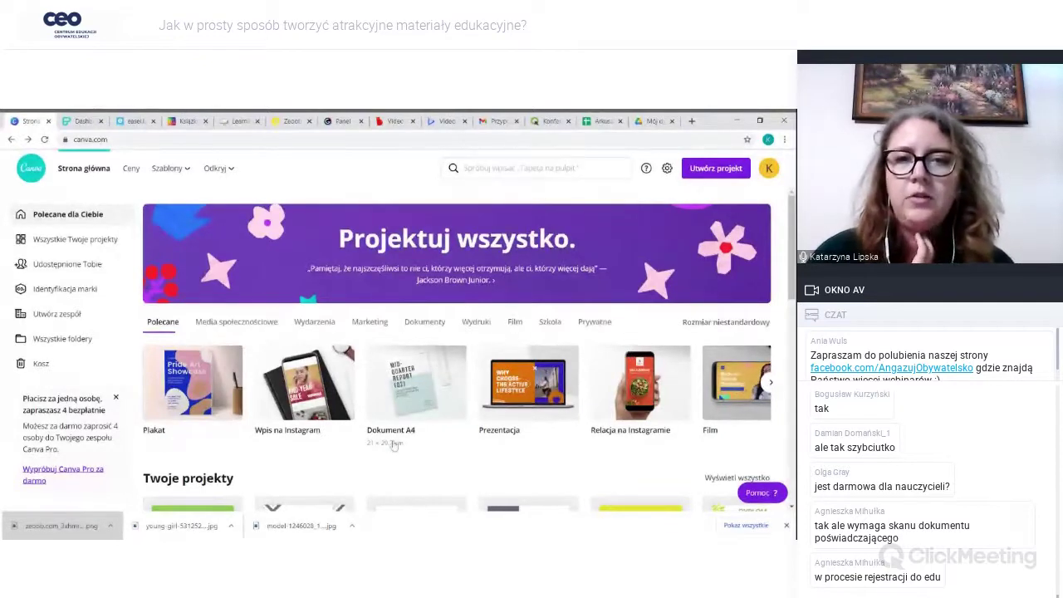
{"action": "left_click", "coordinate": [515, 167]}
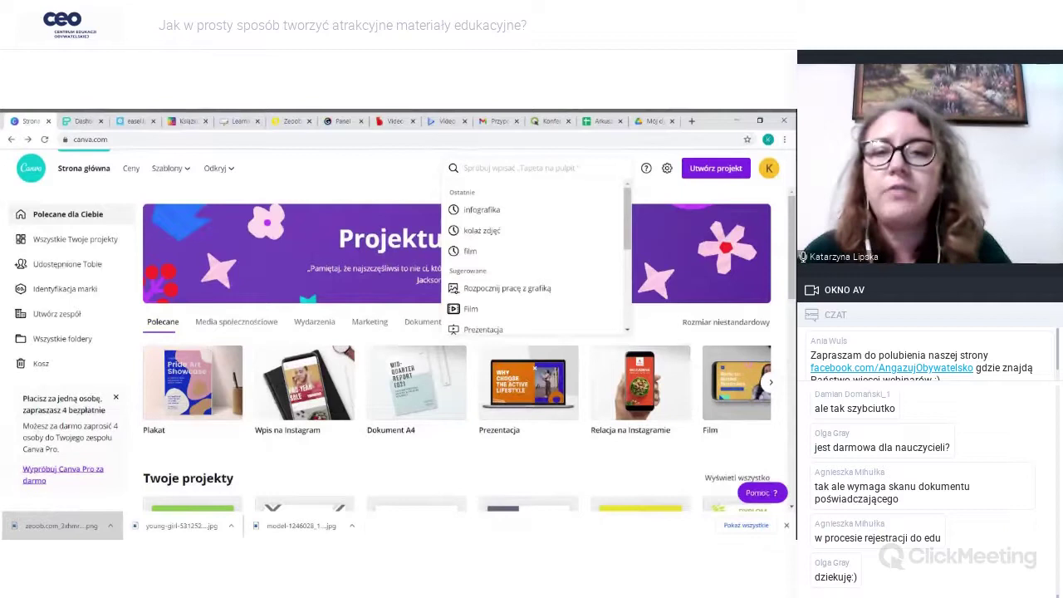
{"action": "left_click", "coordinate": [503, 213]}
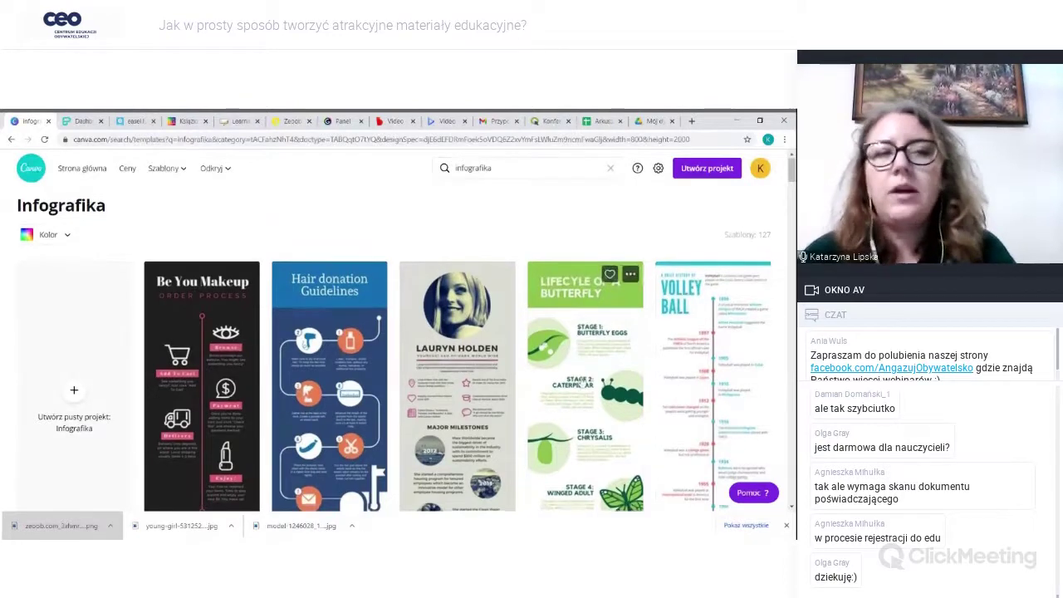
- Open the "Lifecyle of a Butterfly" infographic template and replace its title with "WŁASNY TEKST"
{"action": "scroll", "coordinate": [675, 403], "scroll_direction": "down", "scroll_amount": 1}
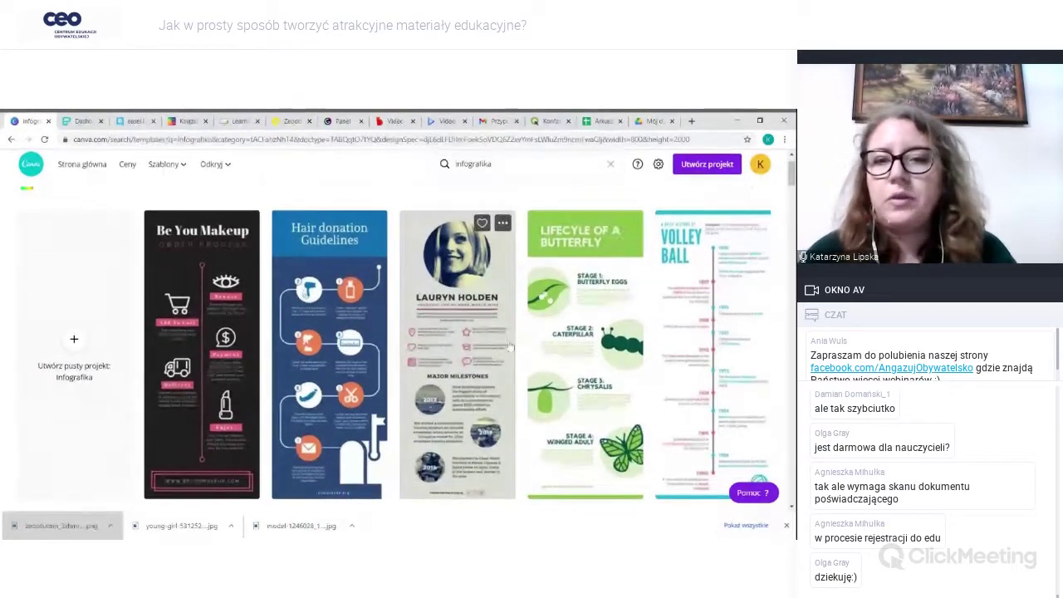
{"action": "left_click", "coordinate": [590, 314]}
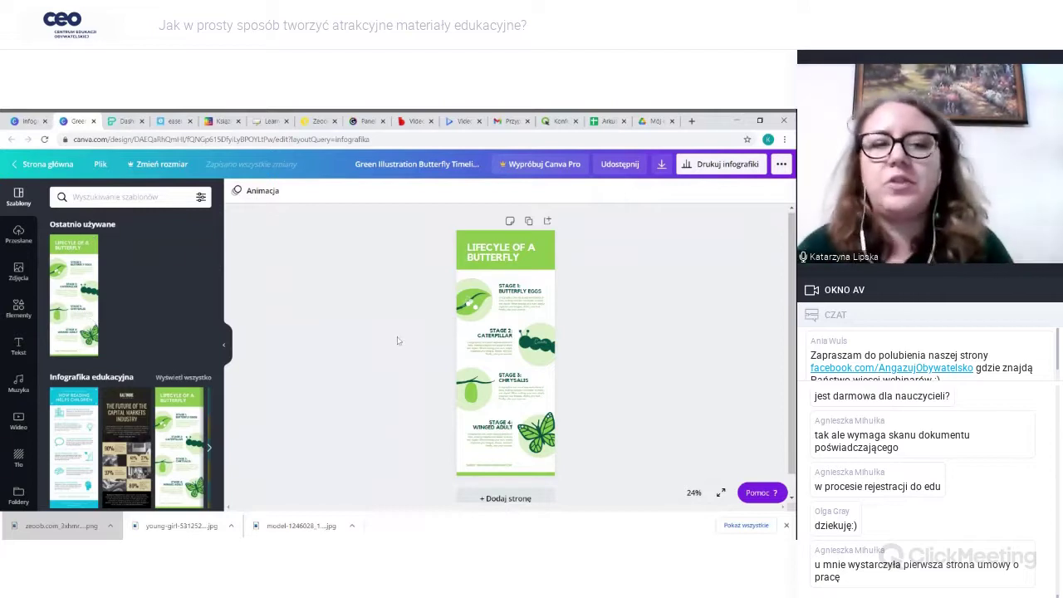
{"action": "left_click", "coordinate": [499, 254]}
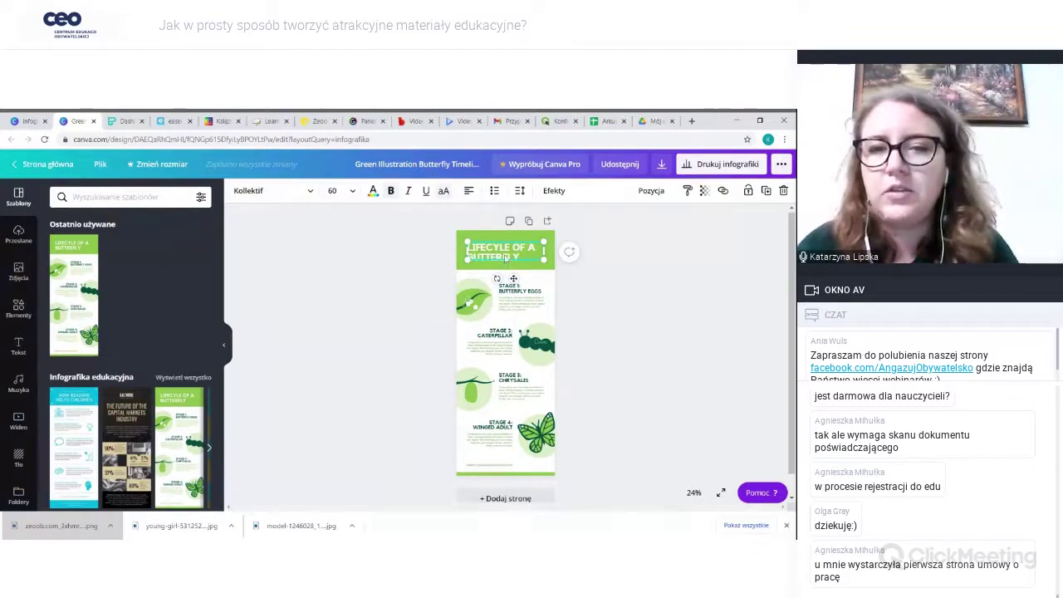
{"action": "key", "text": "Return"}
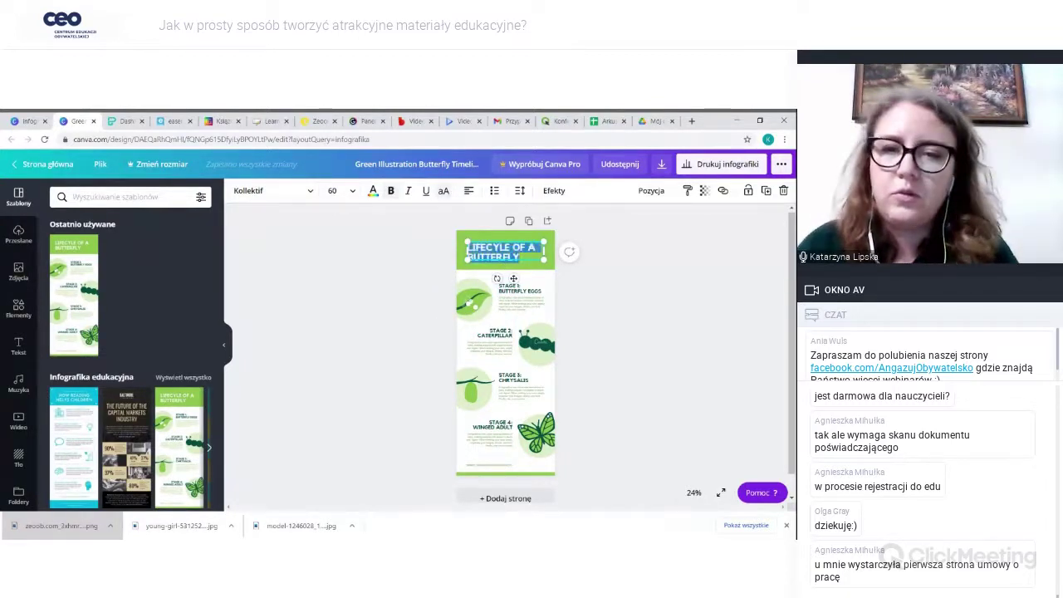
{"action": "key", "text": "BackSpace"}
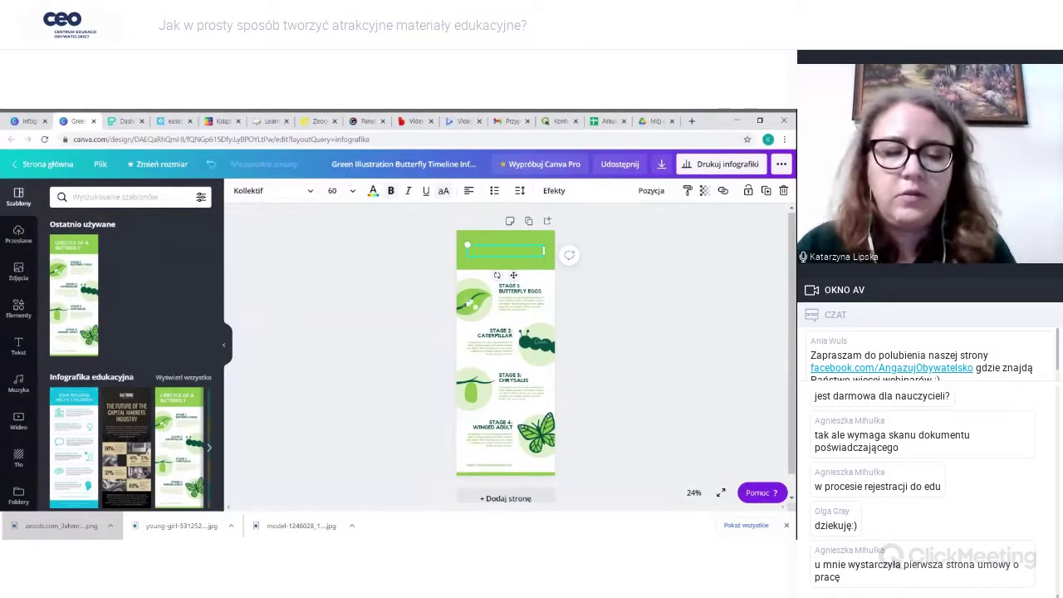
{"action": "type", "text": "WŁASN"}
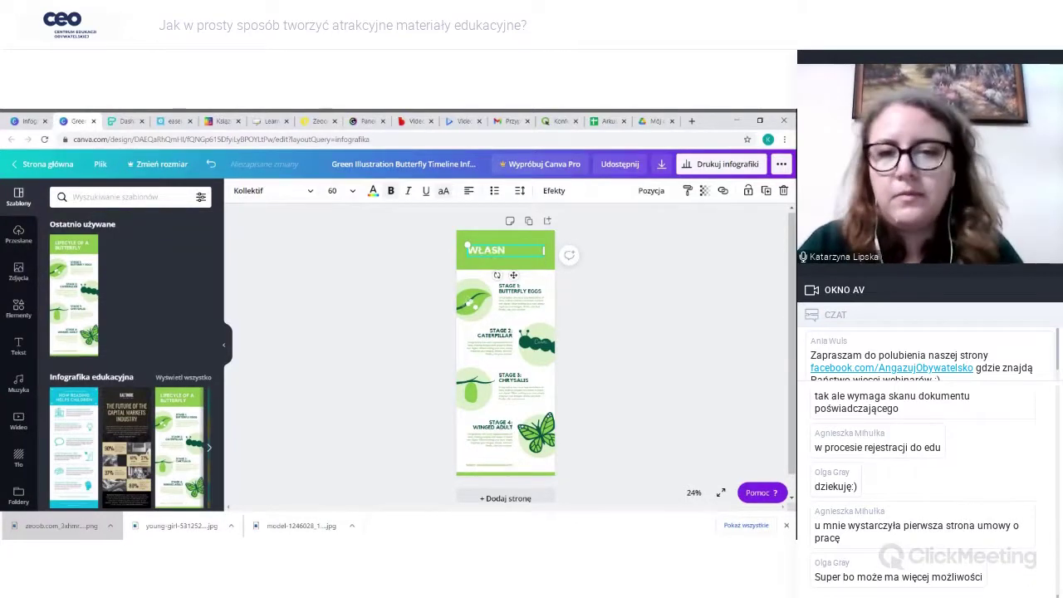
{"action": "type", "text": "Y TEKST"}
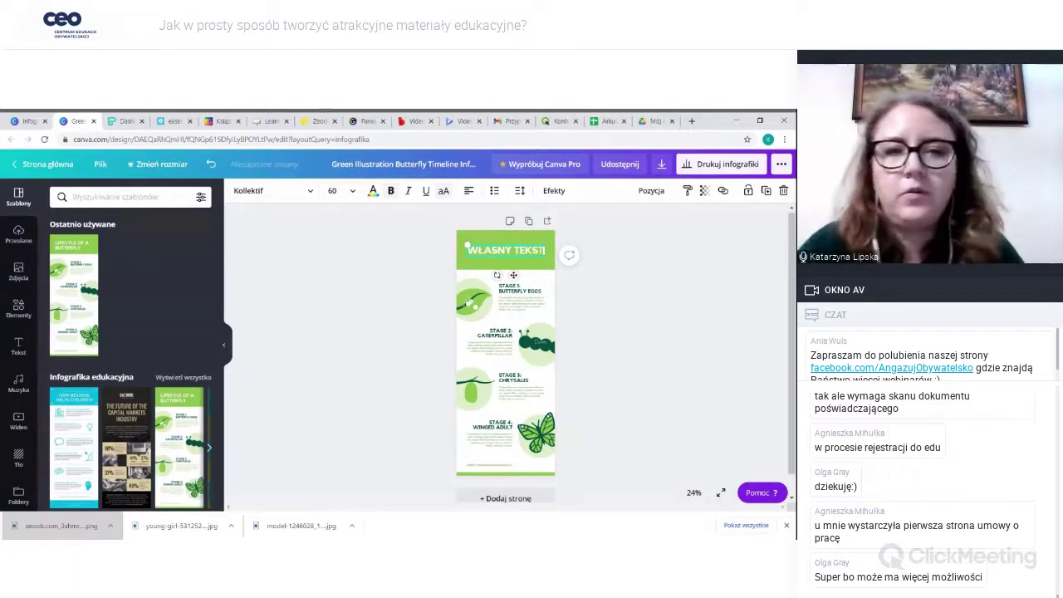
- Try rotating the leaf illustration beside Stage 1 and undo the rotation
{"action": "left_click", "coordinate": [474, 301]}
{"action": "left_click_drag", "start_coordinate": [474, 328], "coordinate": [427, 283]}
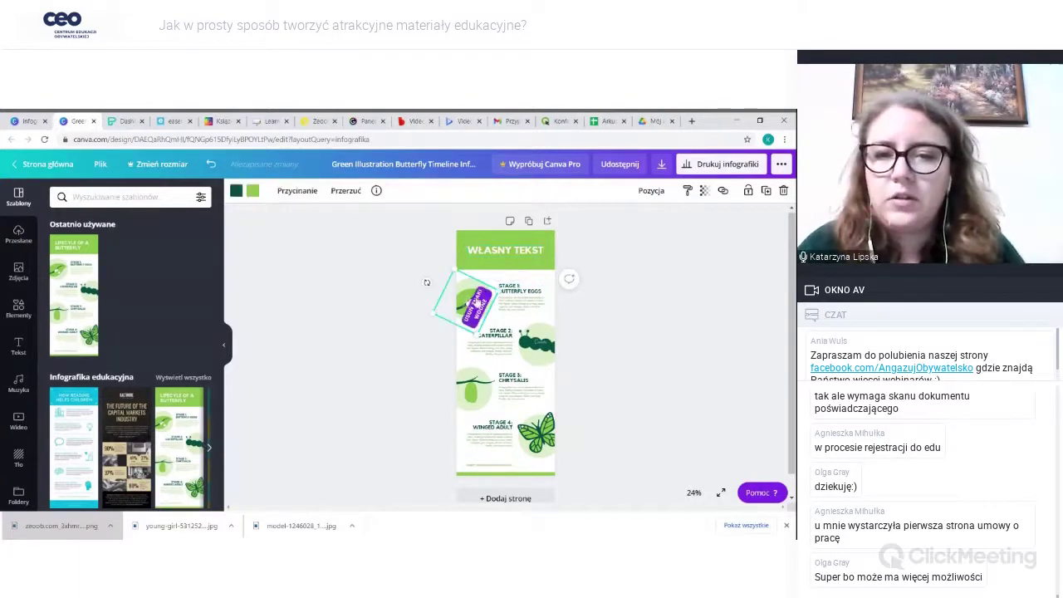
{"action": "key", "text": "ctrl+z"}
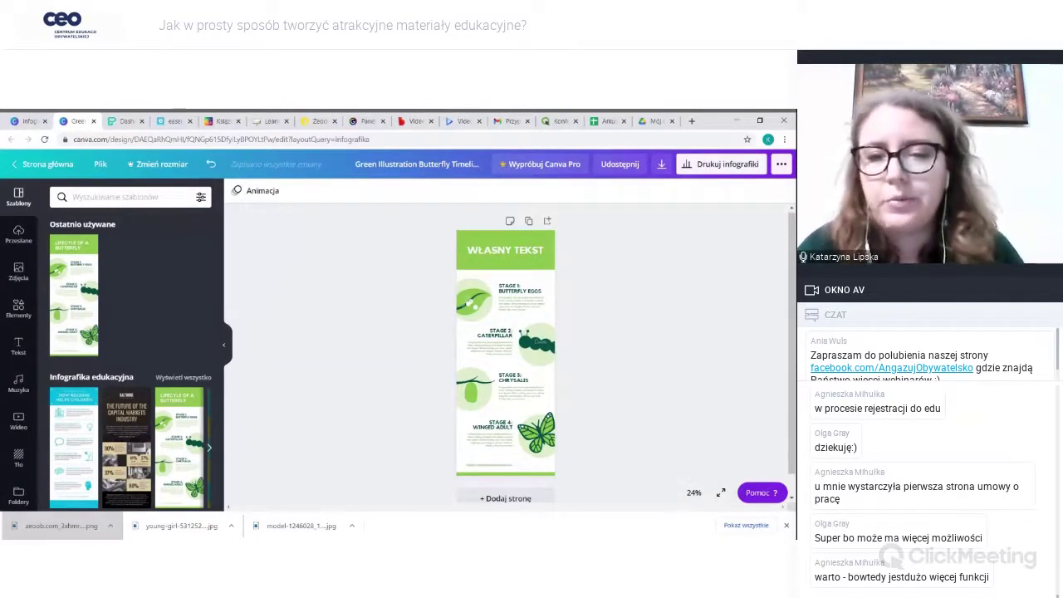
- Select the caterpillar illustration beside Stage 2 and search the graphic elements for "gąsiennica"
{"action": "left_click", "coordinate": [549, 349]}
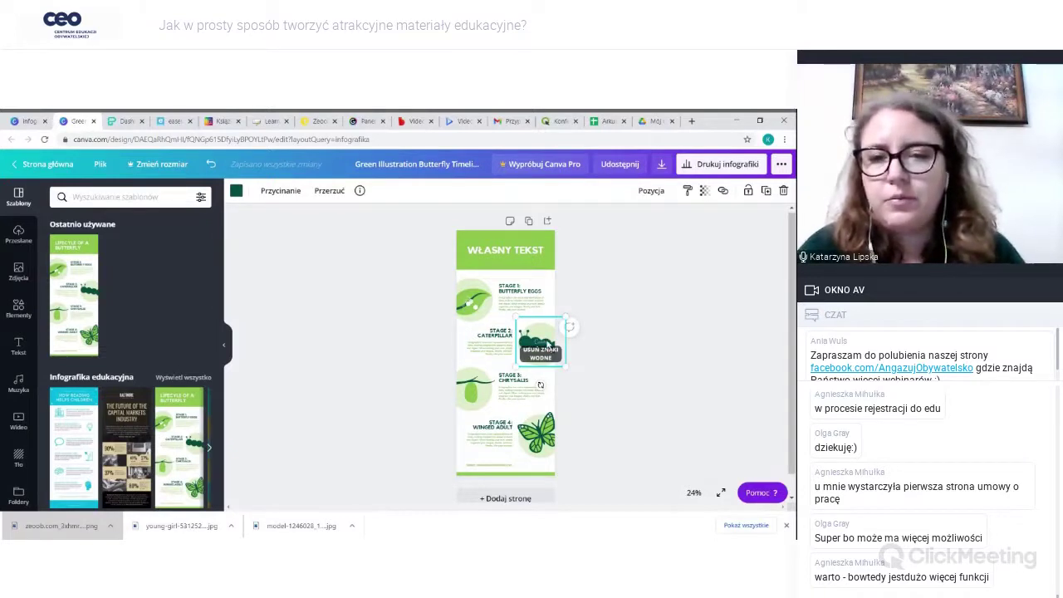
{"action": "left_click", "coordinate": [15, 318]}
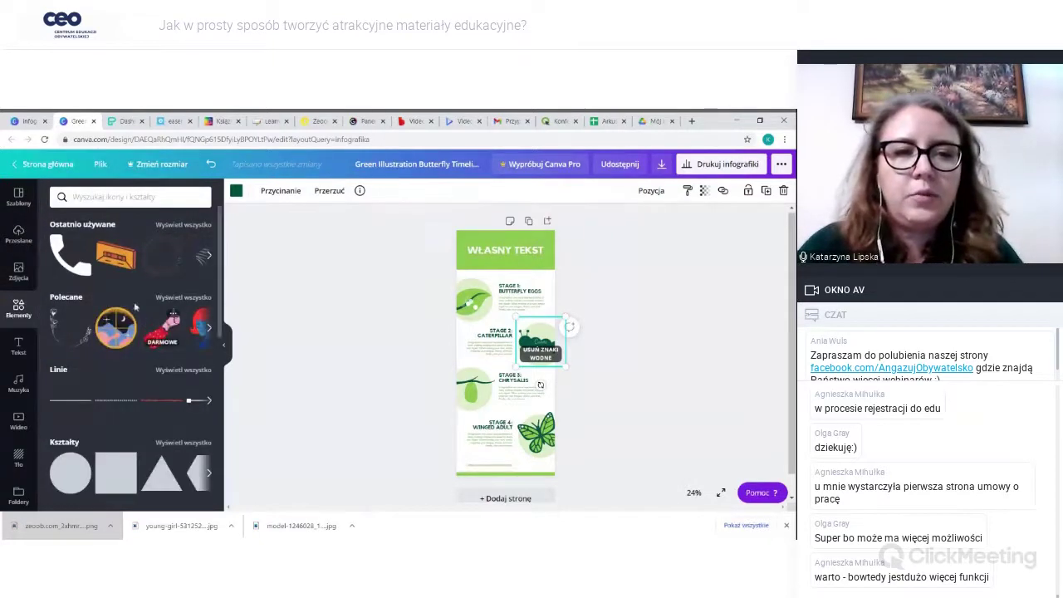
{"action": "left_click", "coordinate": [108, 197]}
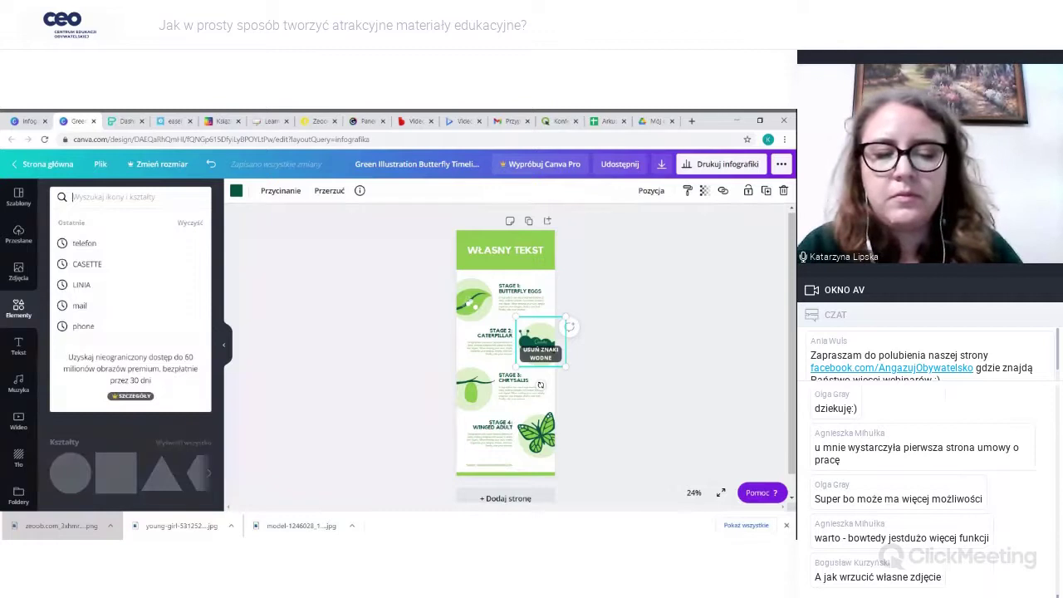
{"action": "type", "text": "ga"}
{"action": "key", "text": "BackSpace"}
{"action": "key", "text": "BackSpace"}
{"action": "type", "text": "gał"}
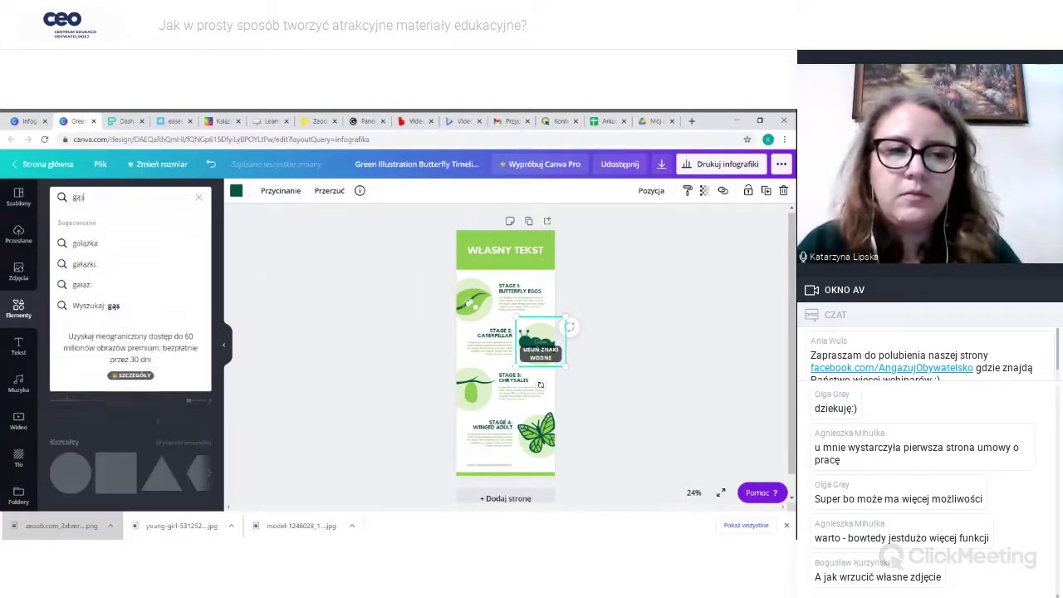
{"action": "type", "text": "iennica"}
{"action": "key", "text": "Return"}
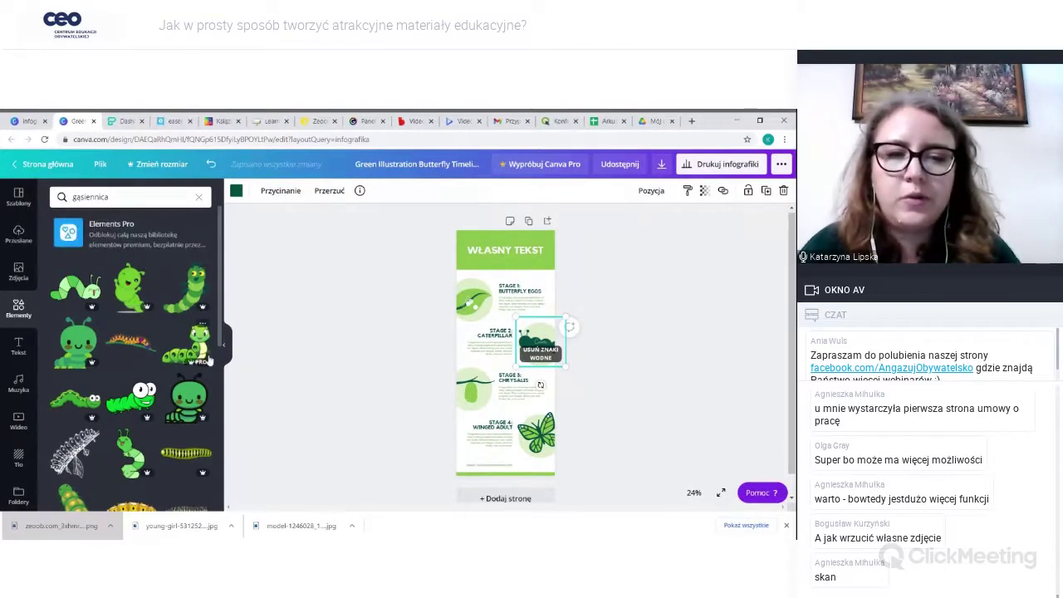
- Add the free orange caterpillar graphic and put it in place of the original green caterpillar beside Stage 2
{"action": "mouse_move", "coordinate": [202, 363]}
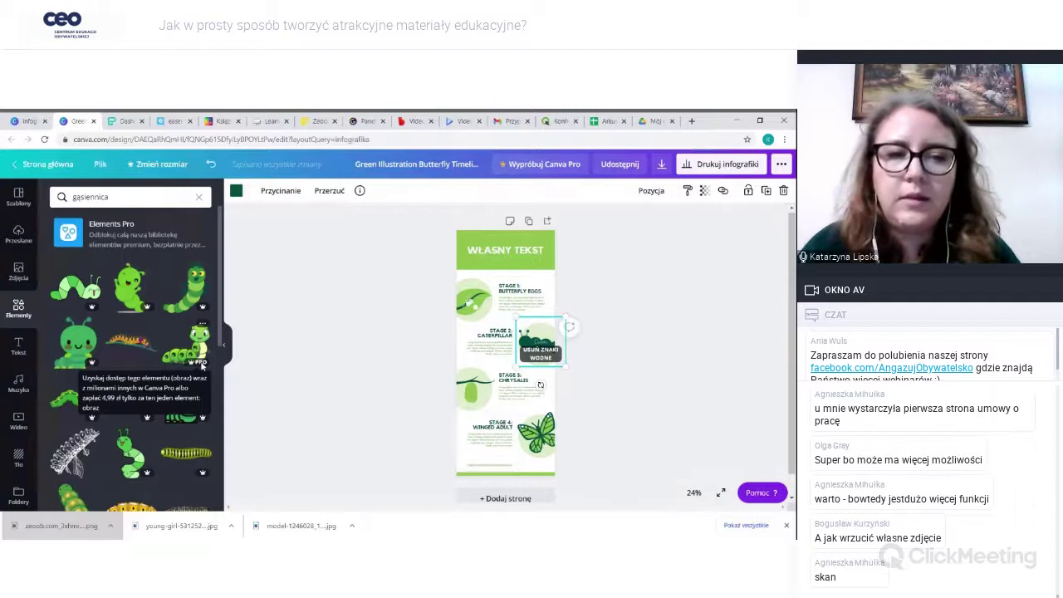
{"action": "left_click", "coordinate": [127, 349]}
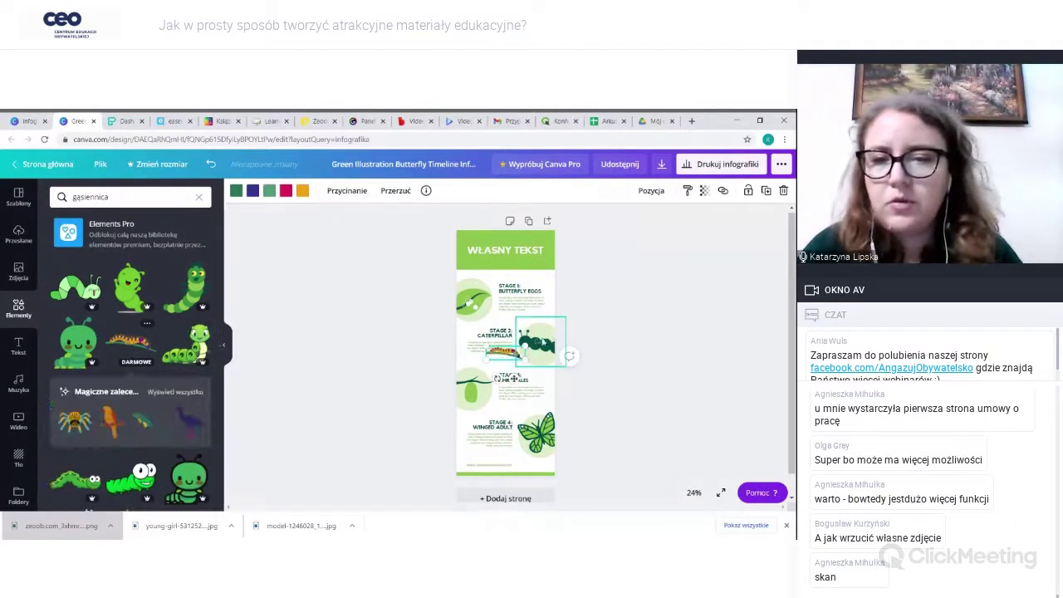
{"action": "left_click", "coordinate": [536, 348]}
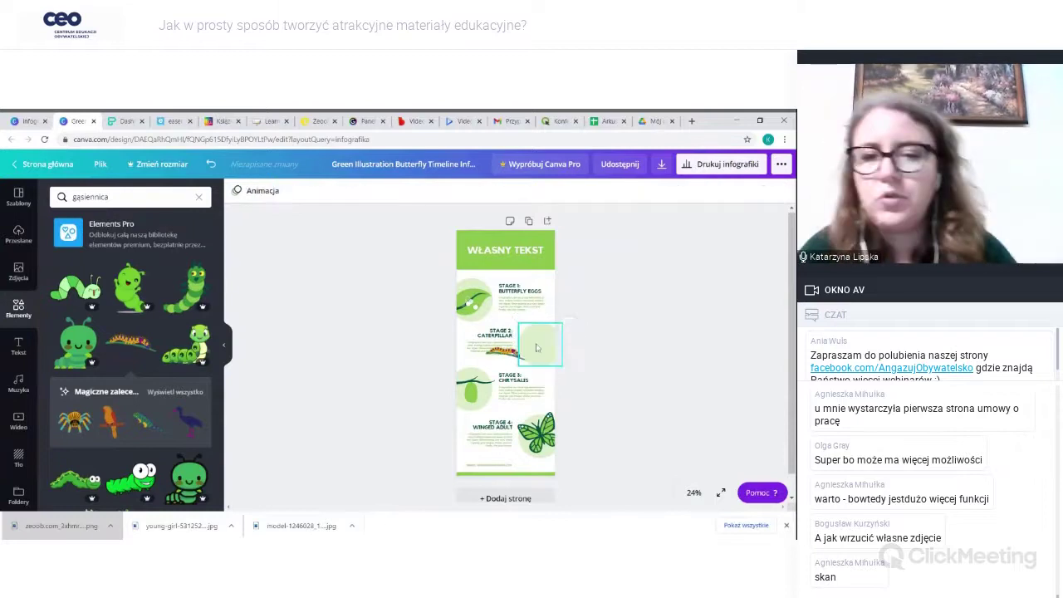
{"action": "mouse_move", "coordinate": [536, 347]}
{"action": "left_mouse_down"}
{"action": "mouse_move", "coordinate": [525, 341]}
{"action": "mouse_move", "coordinate": [536, 340]}
{"action": "left_mouse_up"}
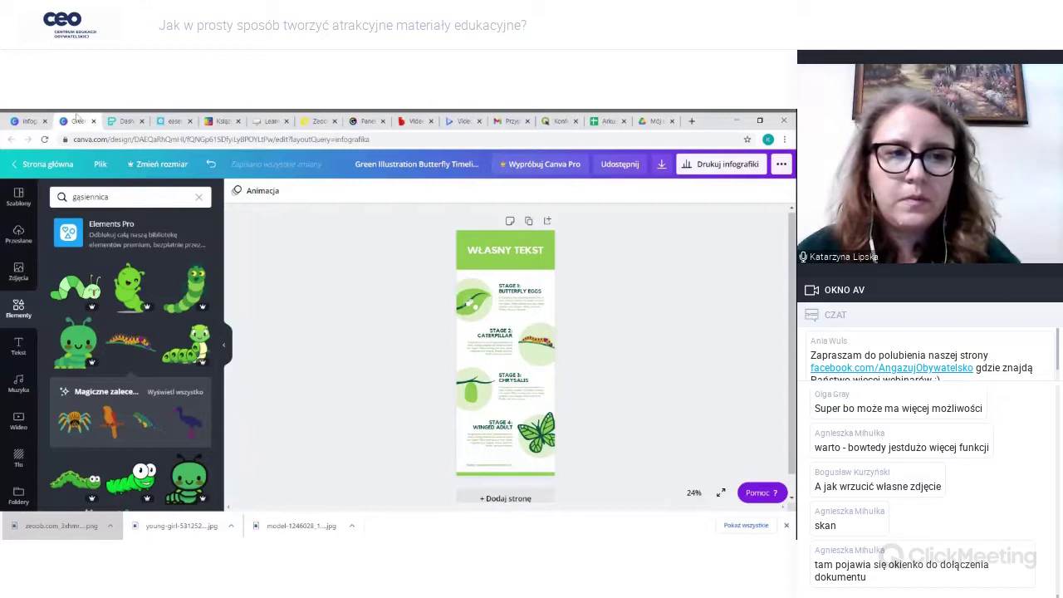
- Close both Canva browser tabs and open the infographic templates in Piktochart
{"action": "left_click", "coordinate": [32, 118]}
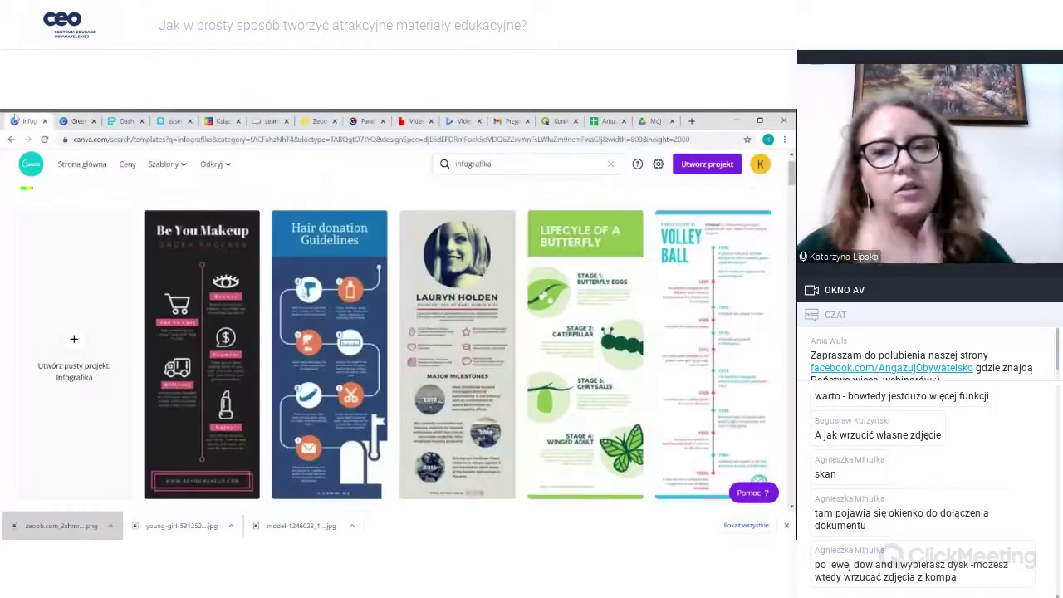
{"action": "left_click", "coordinate": [46, 121]}
{"action": "left_click", "coordinate": [45, 120]}
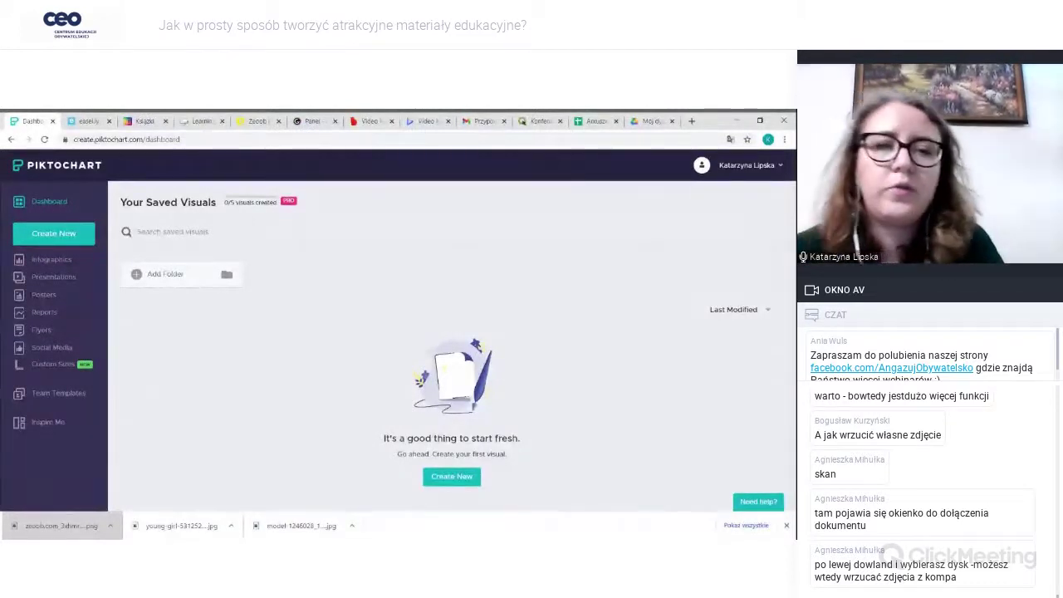
{"action": "left_click", "coordinate": [62, 264]}
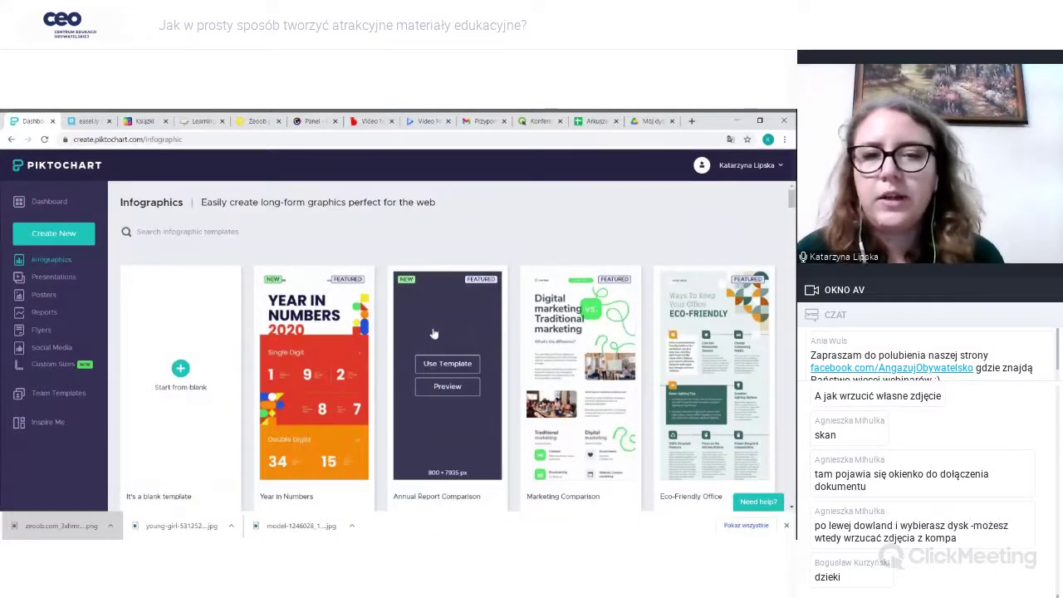
- Browse the infographic templates and open the Weekly Status Report template for editing
{"action": "scroll", "coordinate": [615, 349], "scroll_direction": "down", "scroll_amount": 3}
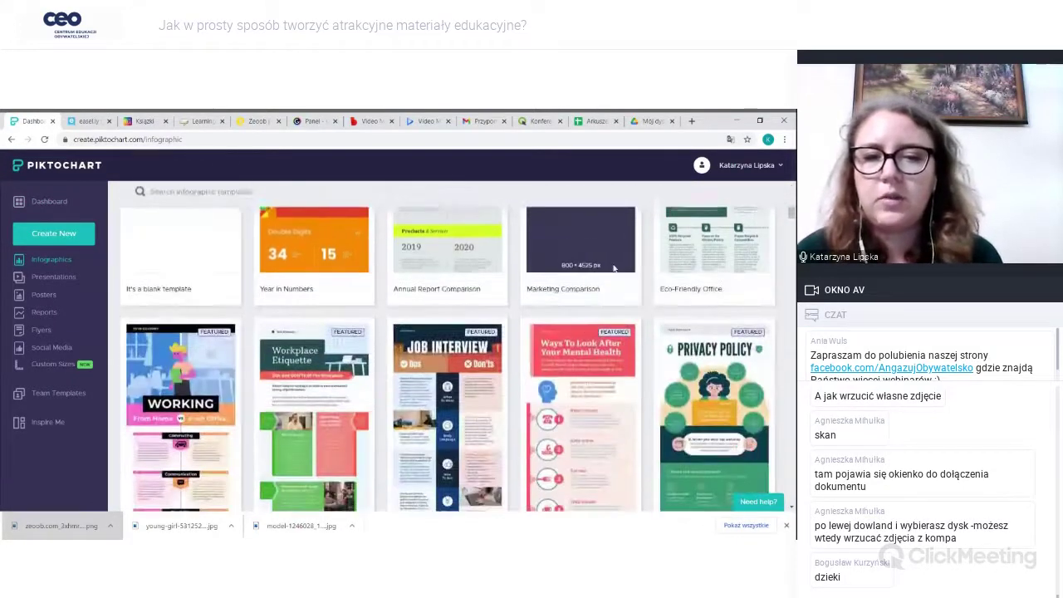
{"action": "scroll", "coordinate": [632, 468], "scroll_direction": "up", "scroll_amount": 1}
{"action": "scroll", "coordinate": [631, 467], "scroll_direction": "up", "scroll_amount": 2}
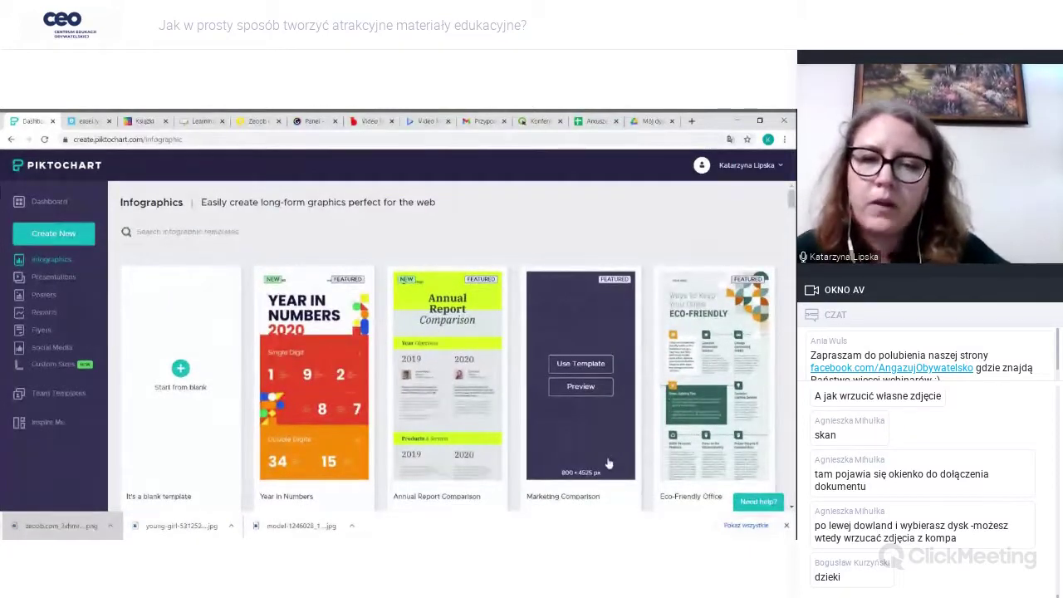
{"action": "scroll", "coordinate": [554, 249], "scroll_direction": "down", "scroll_amount": 3}
{"action": "scroll", "coordinate": [554, 249], "scroll_direction": "down", "scroll_amount": 2}
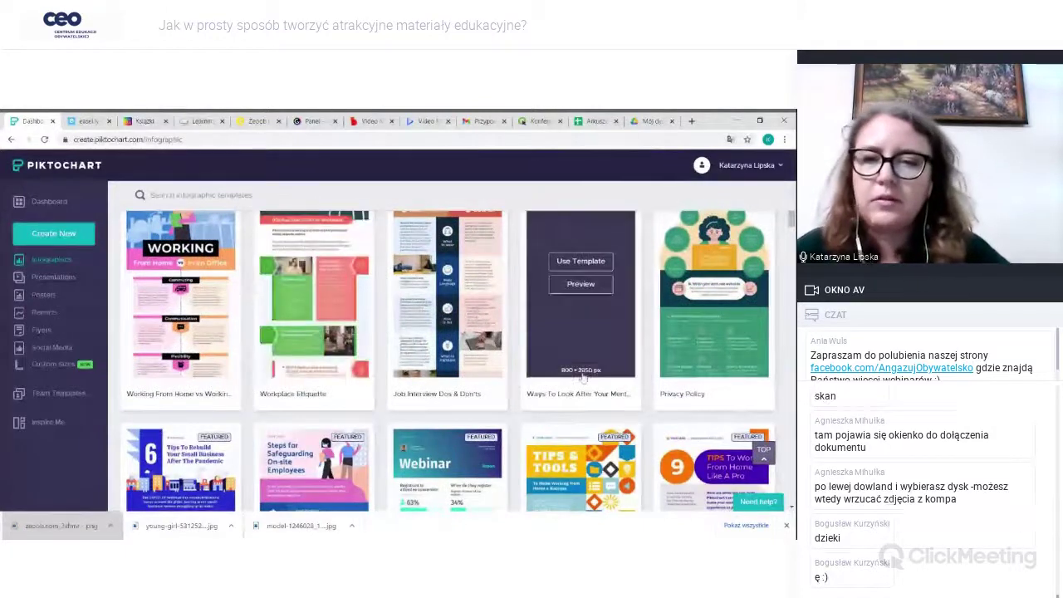
{"action": "scroll", "coordinate": [584, 376], "scroll_direction": "down", "scroll_amount": 2}
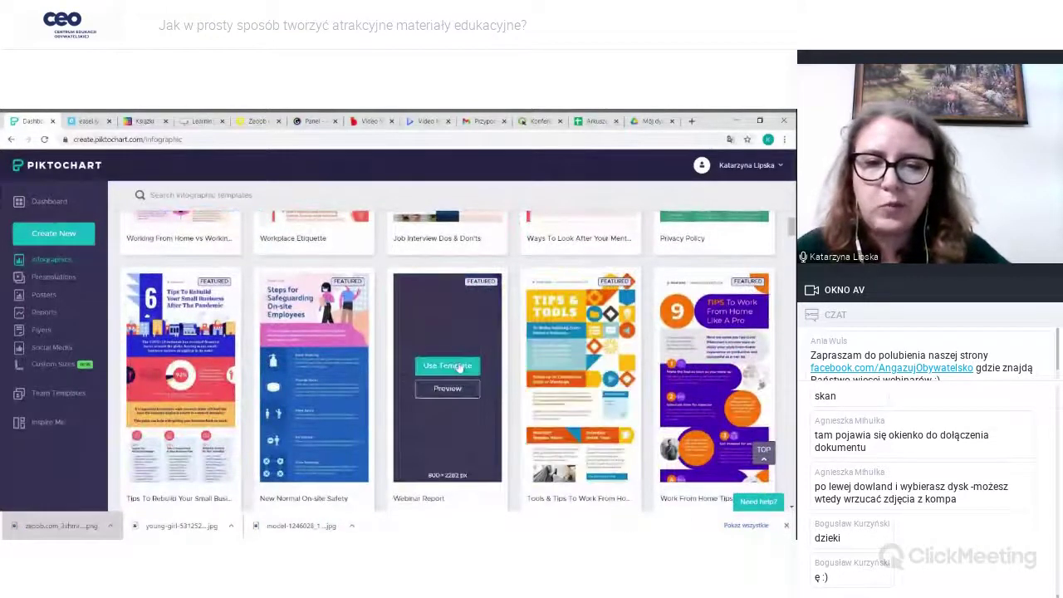
{"action": "scroll", "coordinate": [551, 402], "scroll_direction": "down", "scroll_amount": 3}
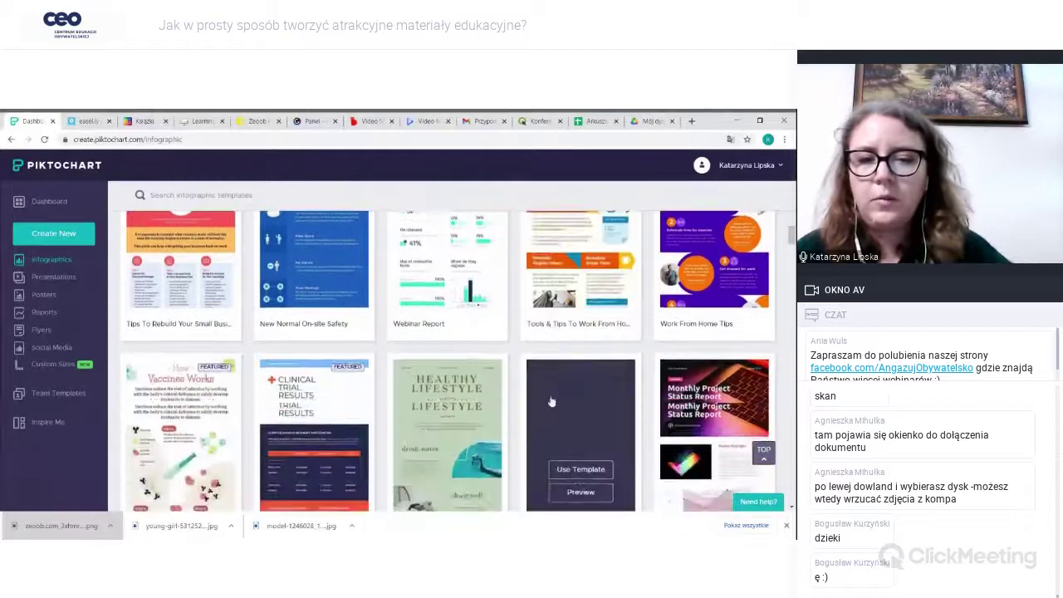
{"action": "scroll", "coordinate": [551, 403], "scroll_direction": "down", "scroll_amount": 3}
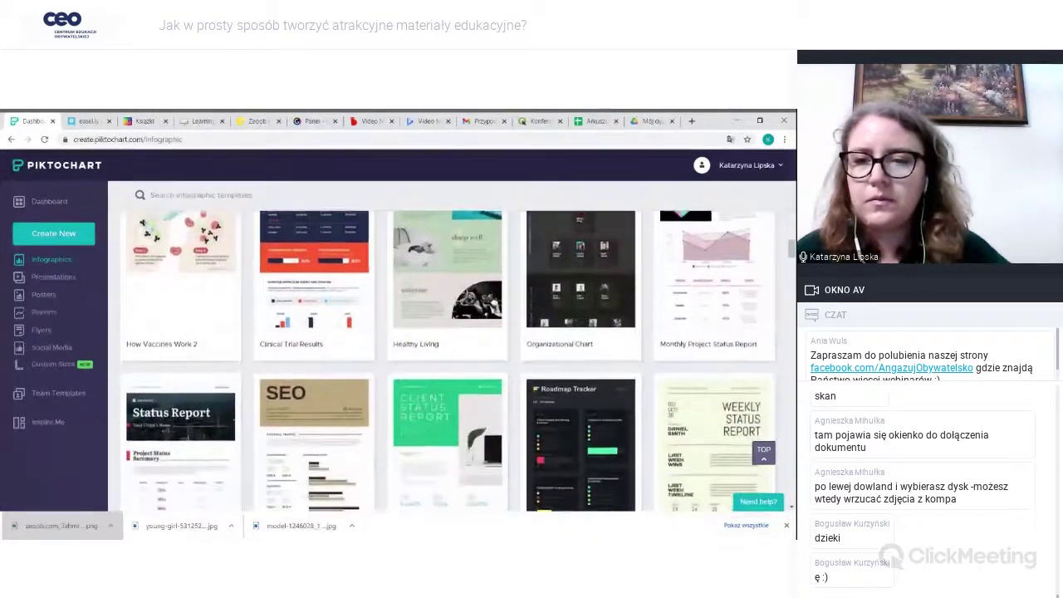
{"action": "scroll", "coordinate": [555, 405], "scroll_direction": "down", "scroll_amount": 2}
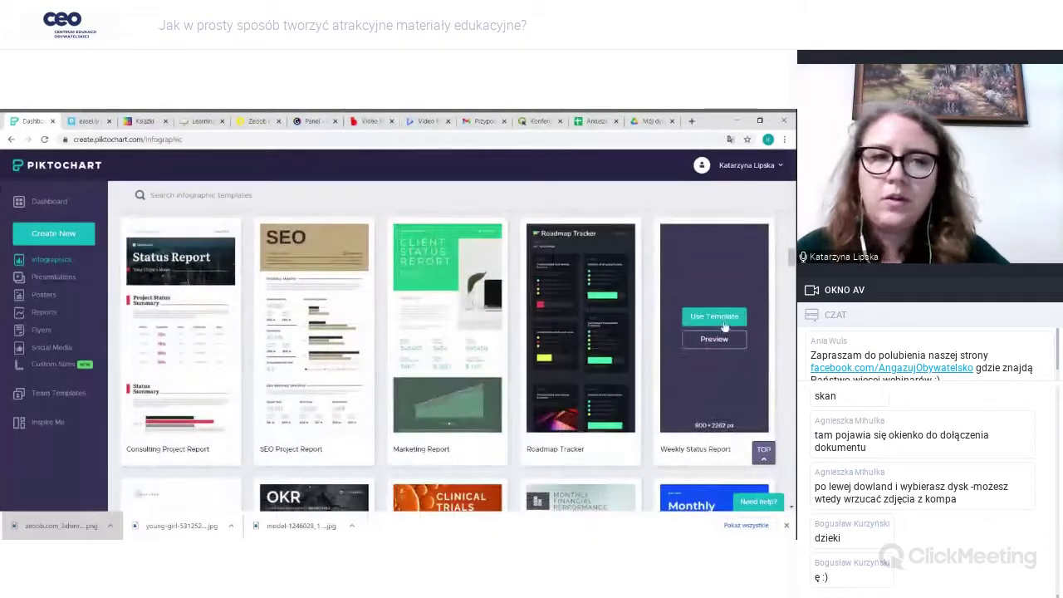
{"action": "left_click", "coordinate": [720, 318]}
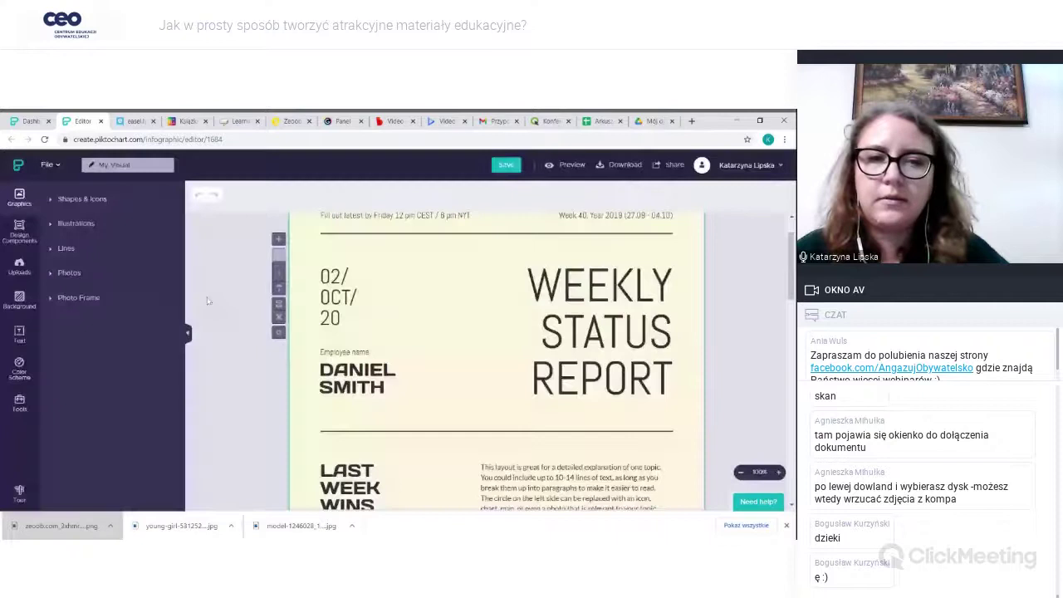
- Examine the report template's layout, its editable "Last Week Wins" heading and the available basic shapes and icons
{"action": "scroll", "coordinate": [477, 318], "scroll_direction": "down", "scroll_amount": 3}
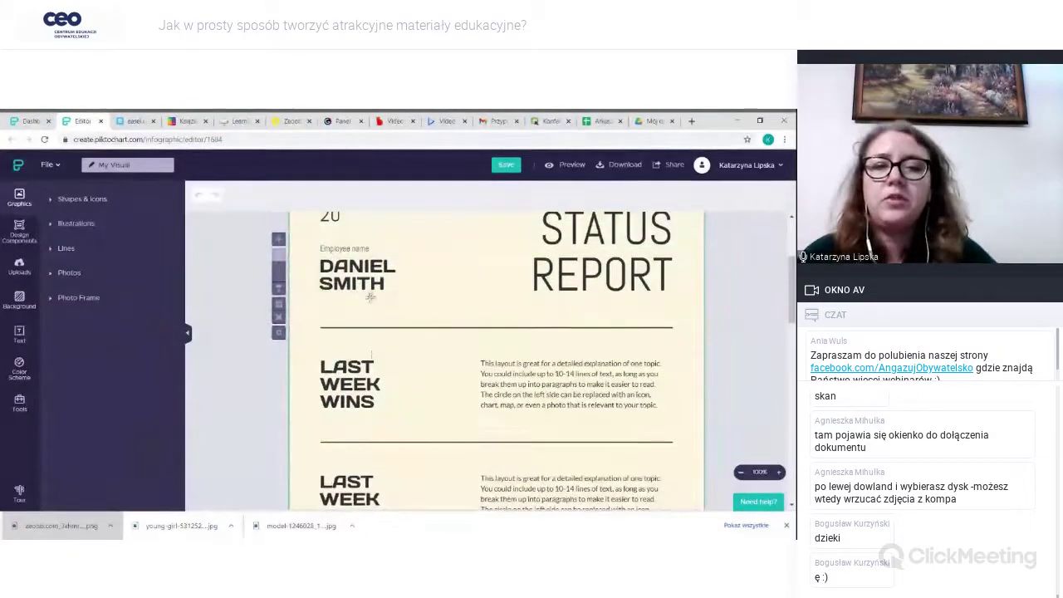
{"action": "left_click", "coordinate": [341, 380]}
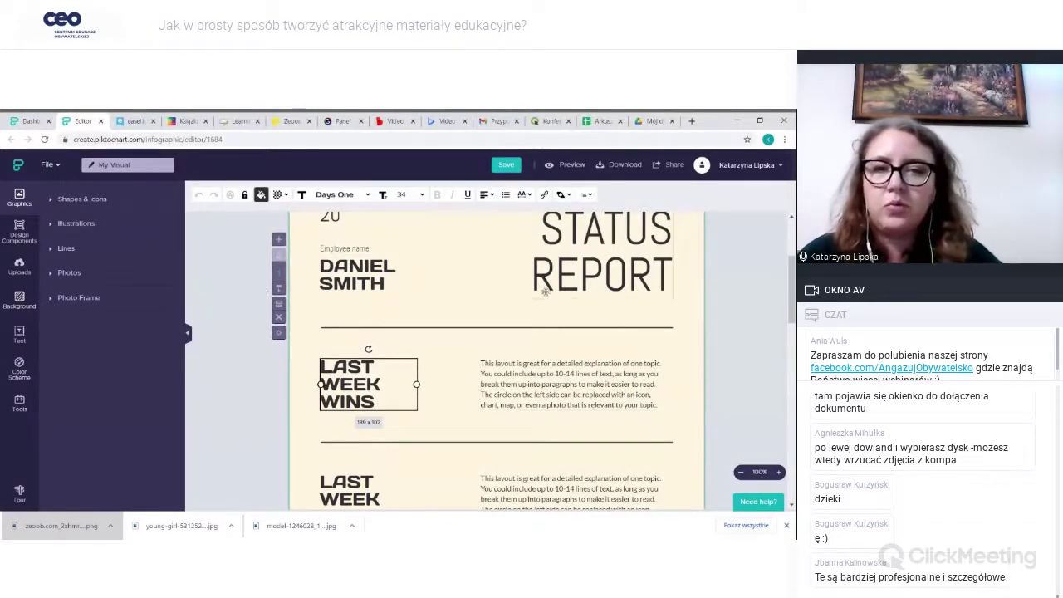
{"action": "scroll", "coordinate": [546, 292], "scroll_direction": "up", "scroll_amount": 3}
{"action": "scroll", "coordinate": [546, 293], "scroll_direction": "up", "scroll_amount": 2}
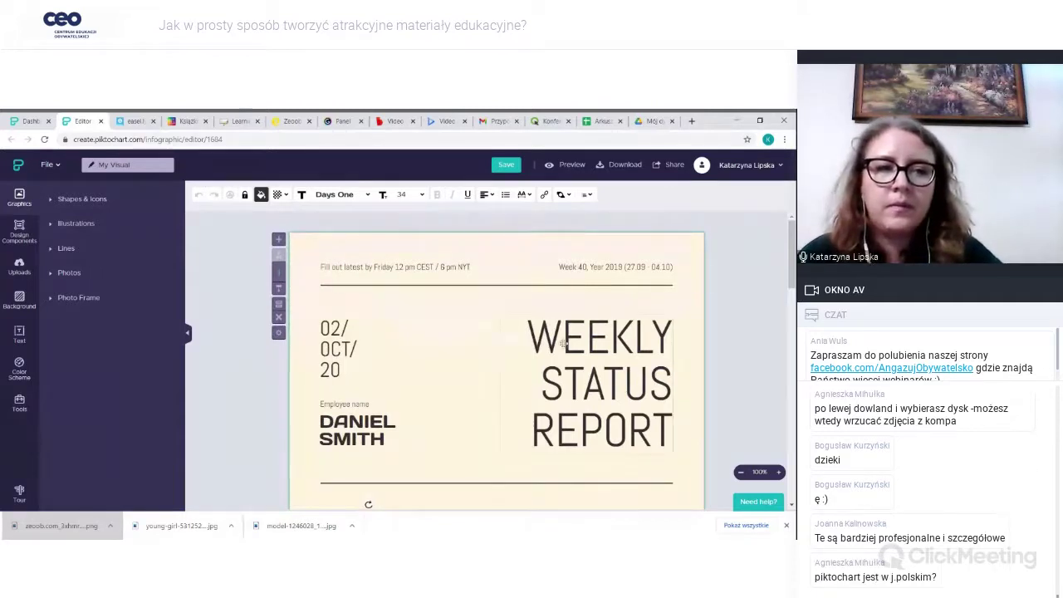
{"action": "left_click", "coordinate": [108, 203]}
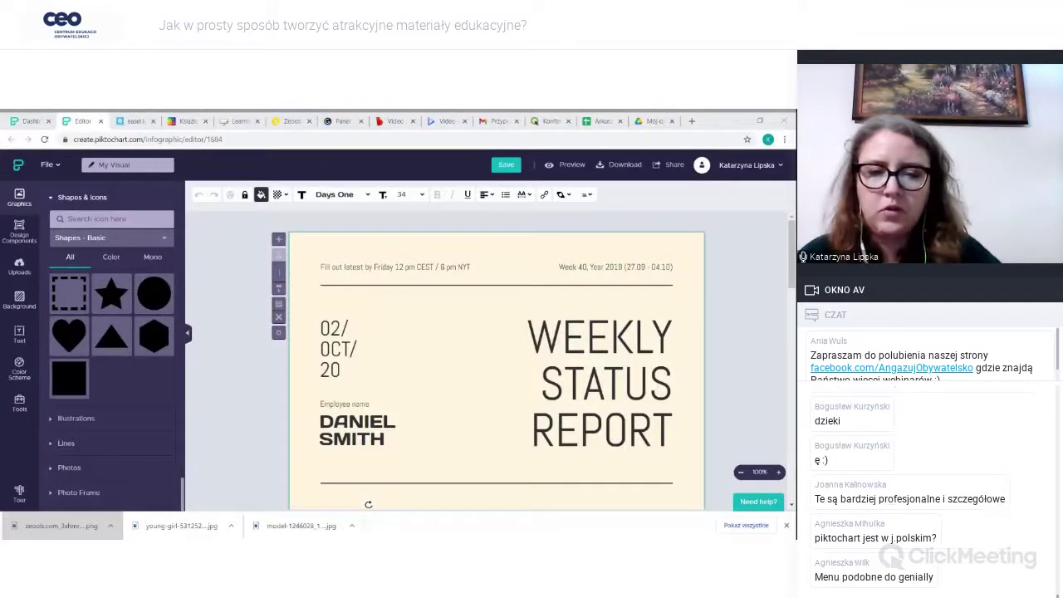
{"action": "left_click", "coordinate": [206, 318]}
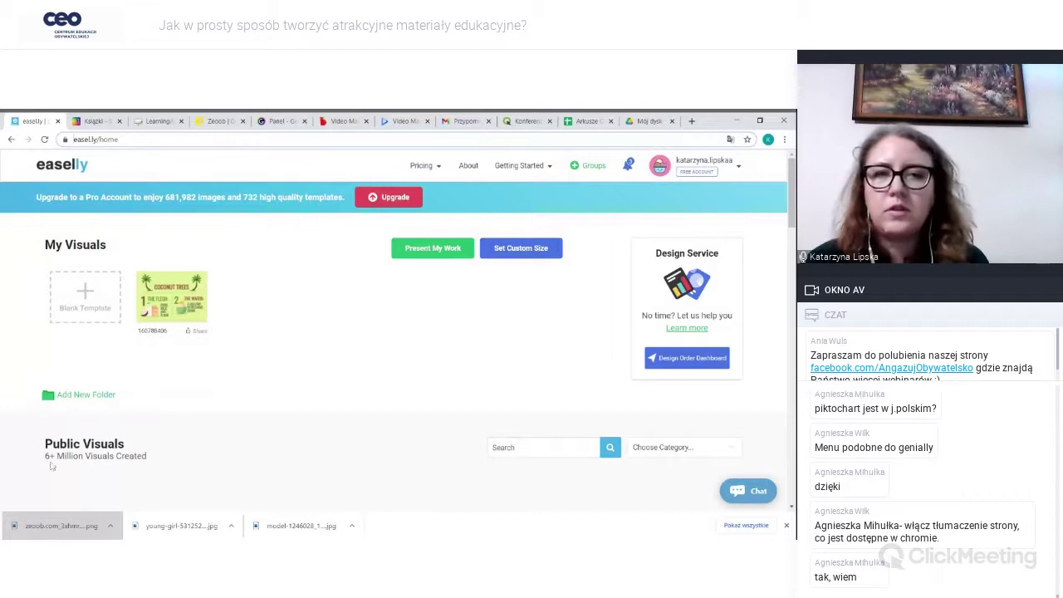
- Browse the public visuals and community infographics in Easelly and open the Blood Test template for editing
{"action": "scroll", "coordinate": [382, 405], "scroll_direction": "down", "scroll_amount": 2}
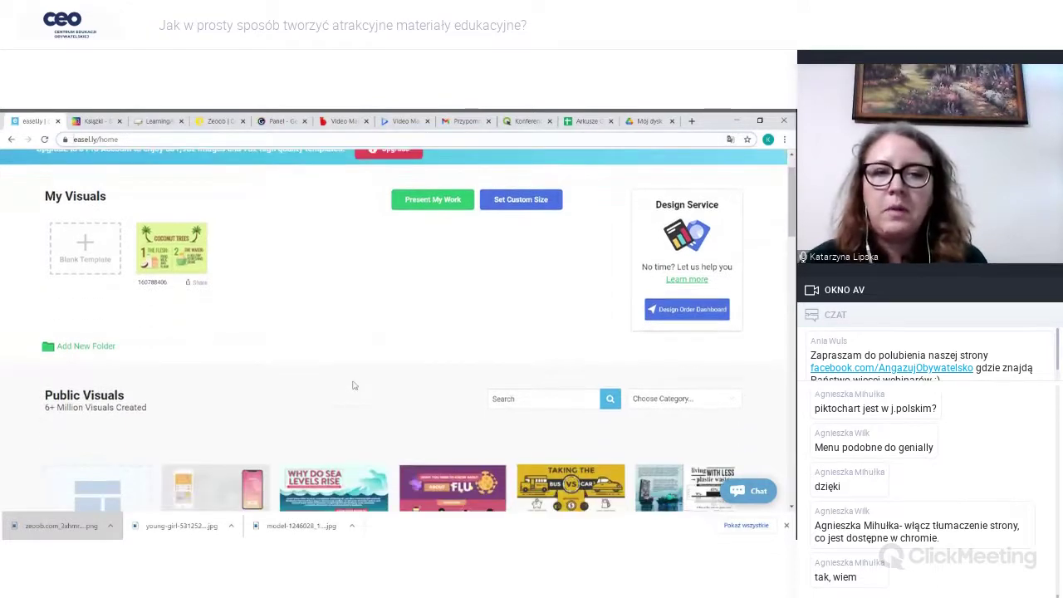
{"action": "scroll", "coordinate": [354, 386], "scroll_direction": "down", "scroll_amount": 5}
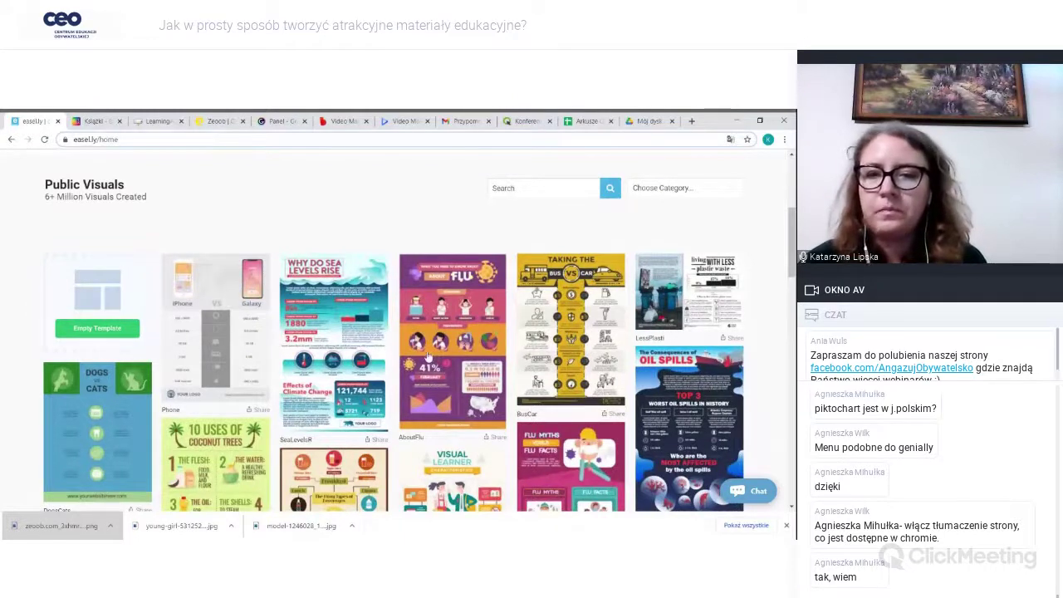
{"action": "scroll", "coordinate": [789, 375], "scroll_direction": "down", "scroll_amount": 1}
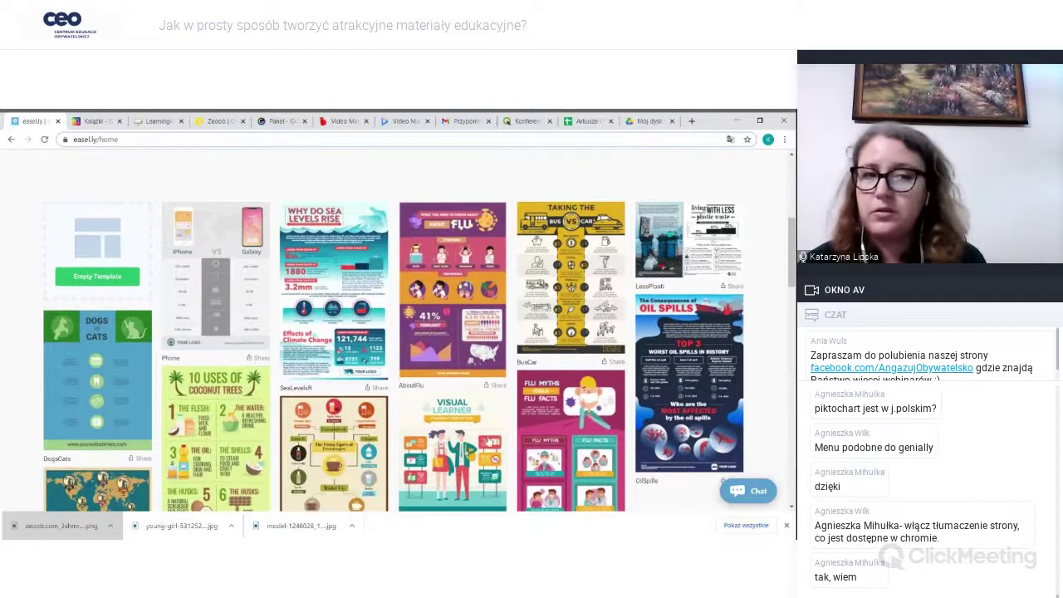
{"action": "scroll", "coordinate": [424, 365], "scroll_direction": "down", "scroll_amount": 6}
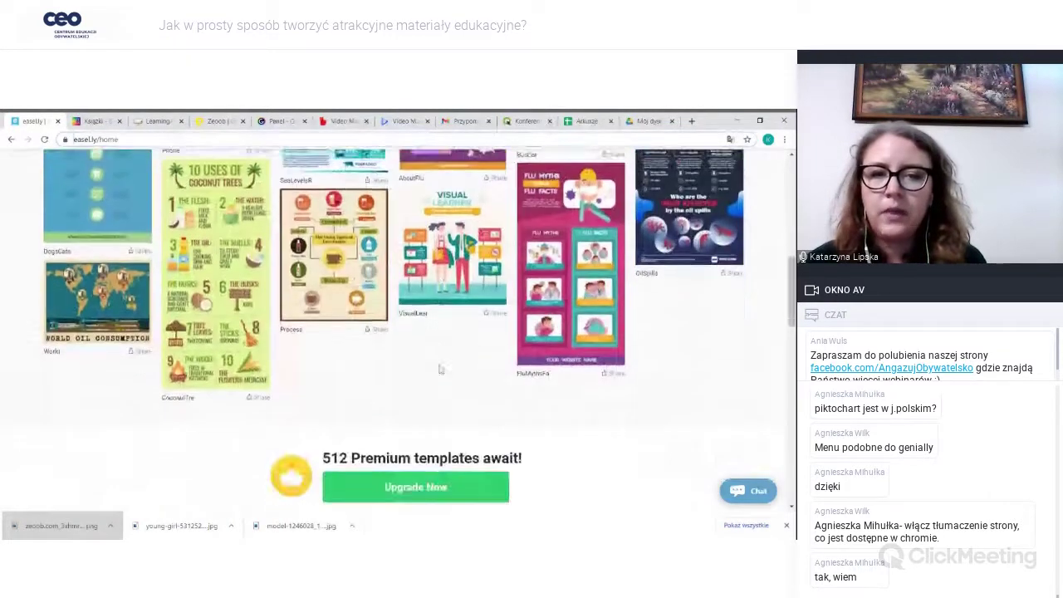
{"action": "scroll", "coordinate": [441, 368], "scroll_direction": "down", "scroll_amount": 6}
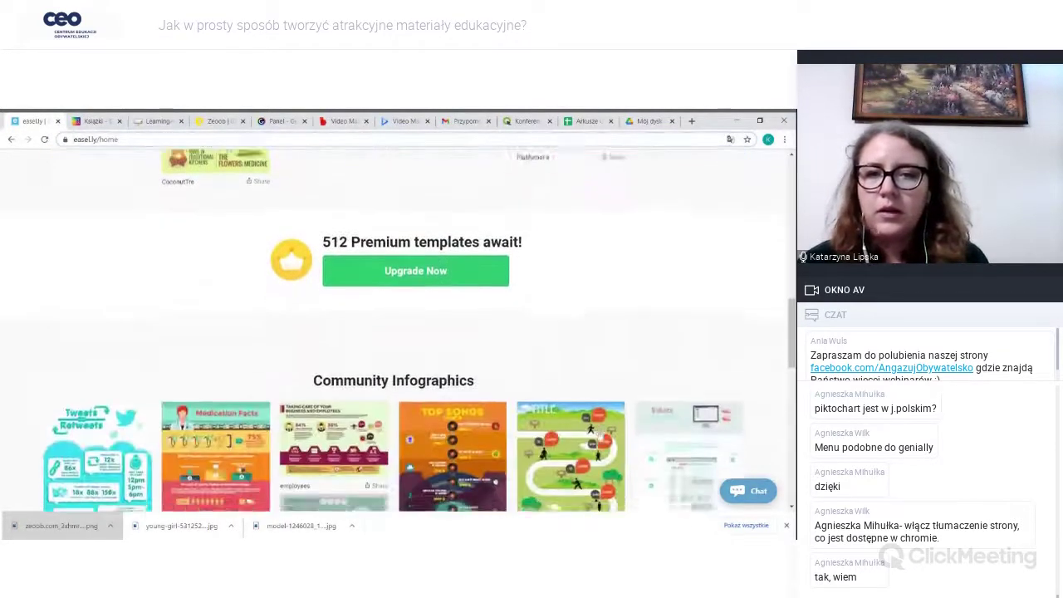
{"action": "scroll", "coordinate": [569, 418], "scroll_direction": "down", "scroll_amount": 3}
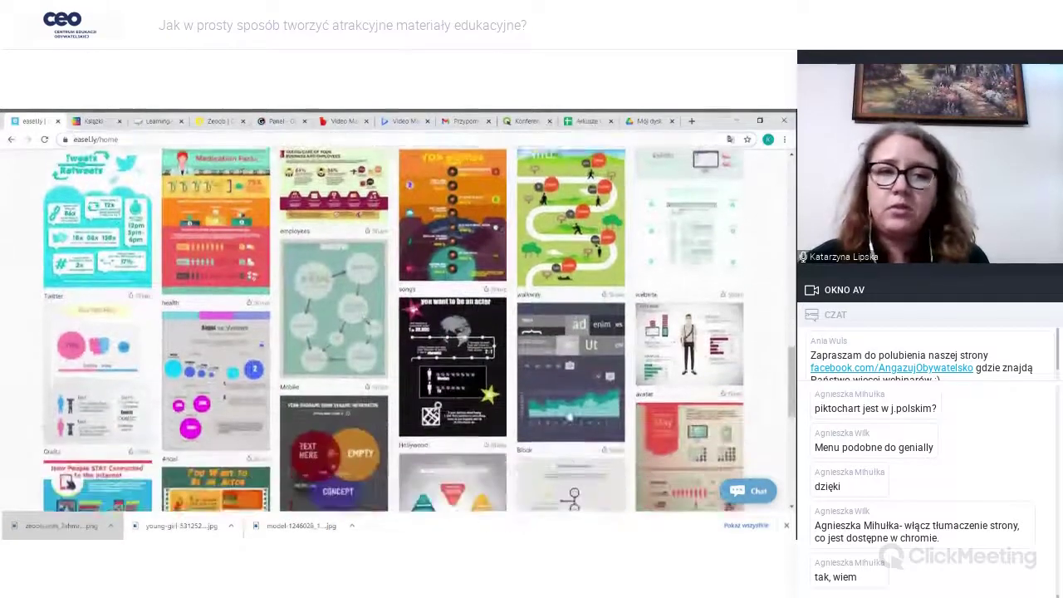
{"action": "scroll", "coordinate": [561, 426], "scroll_direction": "up", "scroll_amount": 3}
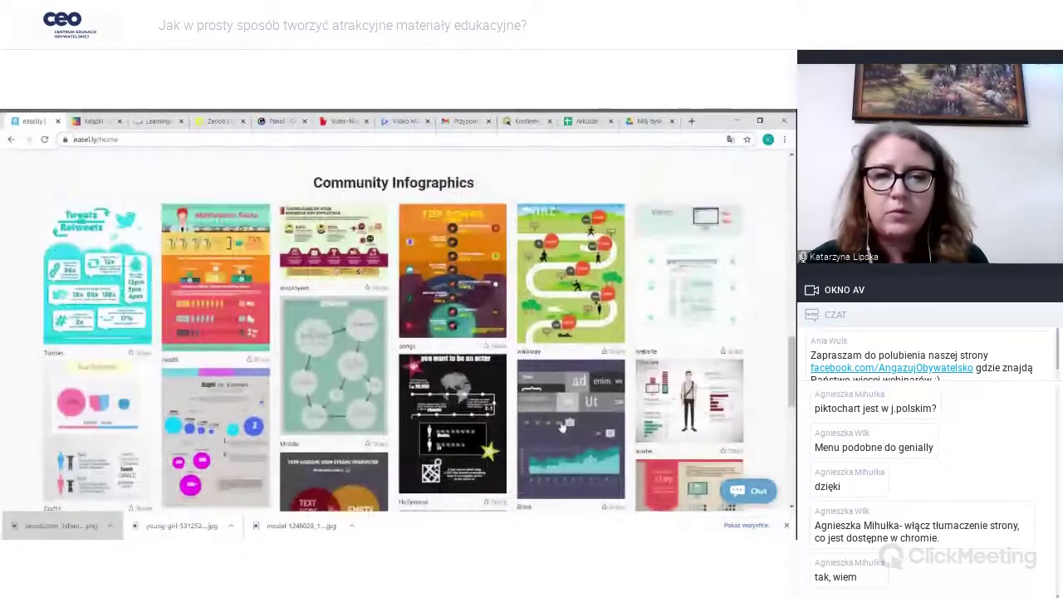
{"action": "scroll", "coordinate": [561, 426], "scroll_direction": "up", "scroll_amount": 1}
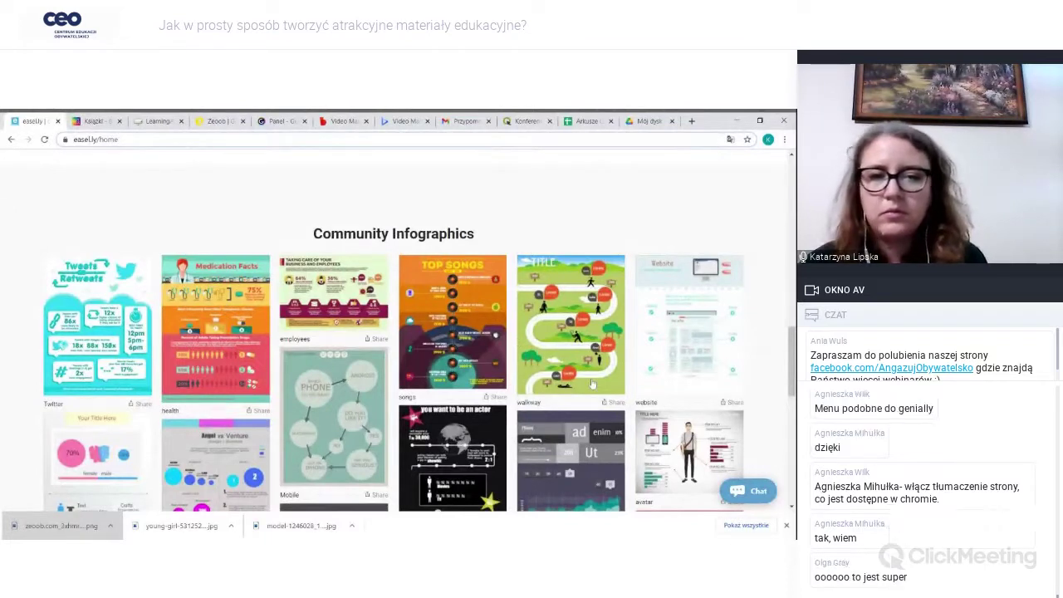
{"action": "scroll", "coordinate": [593, 383], "scroll_direction": "down", "scroll_amount": 5}
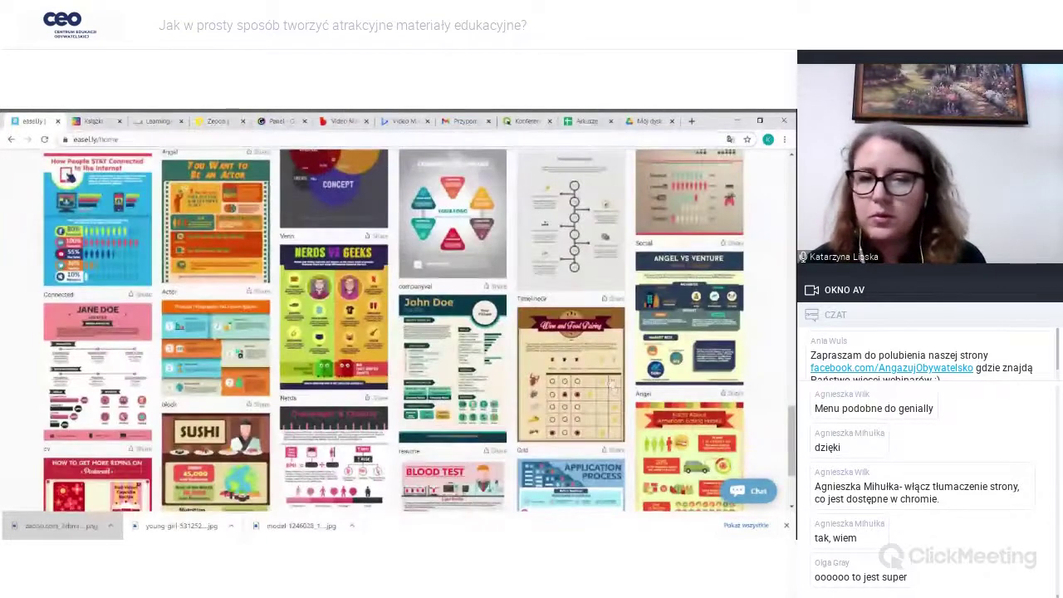
{"action": "scroll", "coordinate": [609, 380], "scroll_direction": "down", "scroll_amount": 1}
{"action": "scroll", "coordinate": [609, 379], "scroll_direction": "down", "scroll_amount": 1}
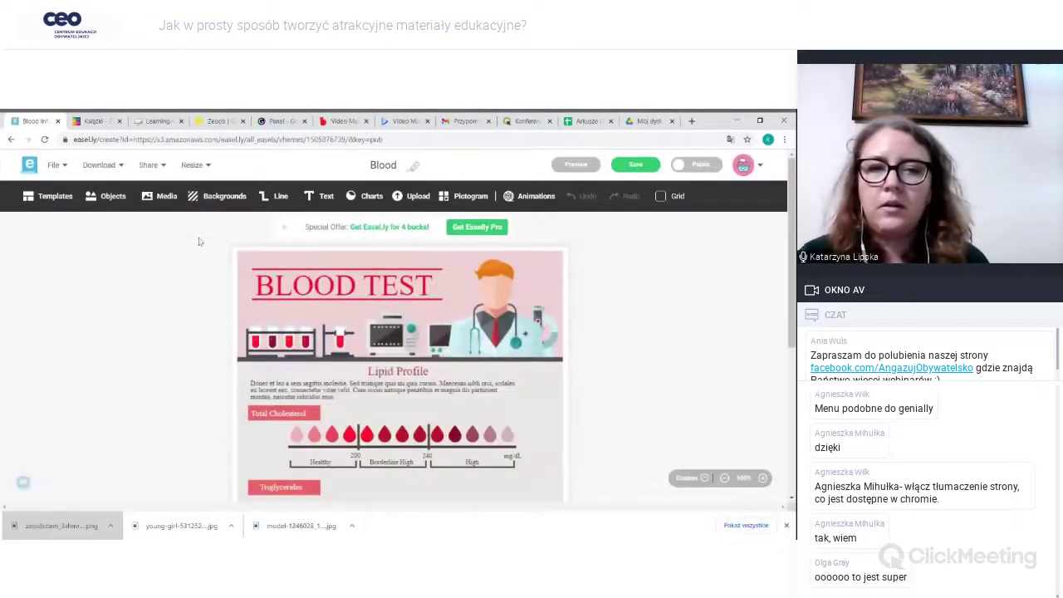
- Examine how the template's "Lipid Profile" heading, its description paragraph and the Total Cholesterol graphic can be selected and edited
{"action": "scroll", "coordinate": [337, 285], "scroll_direction": "down", "scroll_amount": 1}
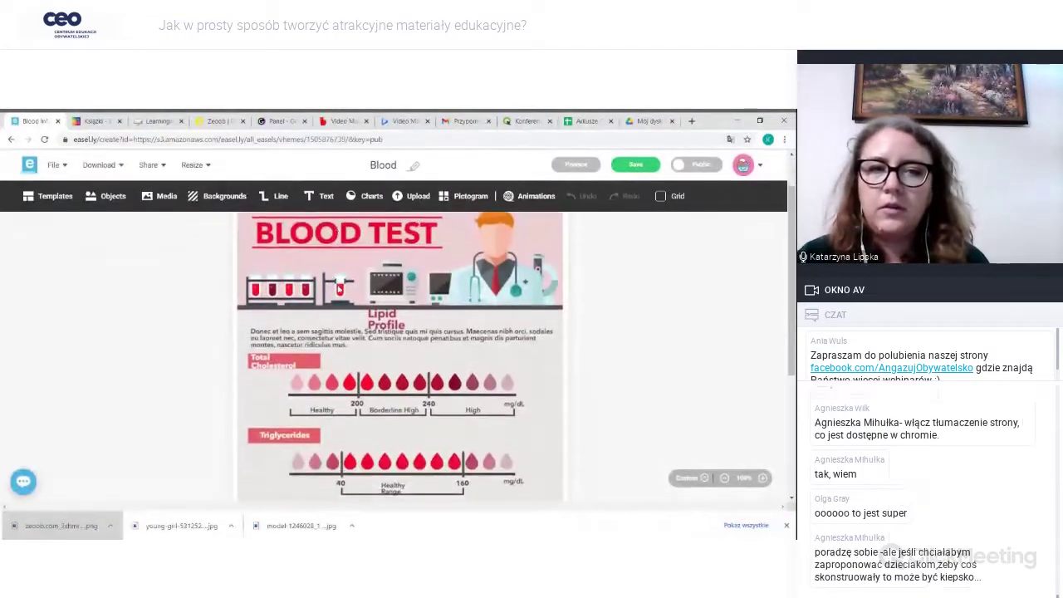
{"action": "left_click", "coordinate": [399, 322]}
{"action": "double_click", "coordinate": [407, 322]}
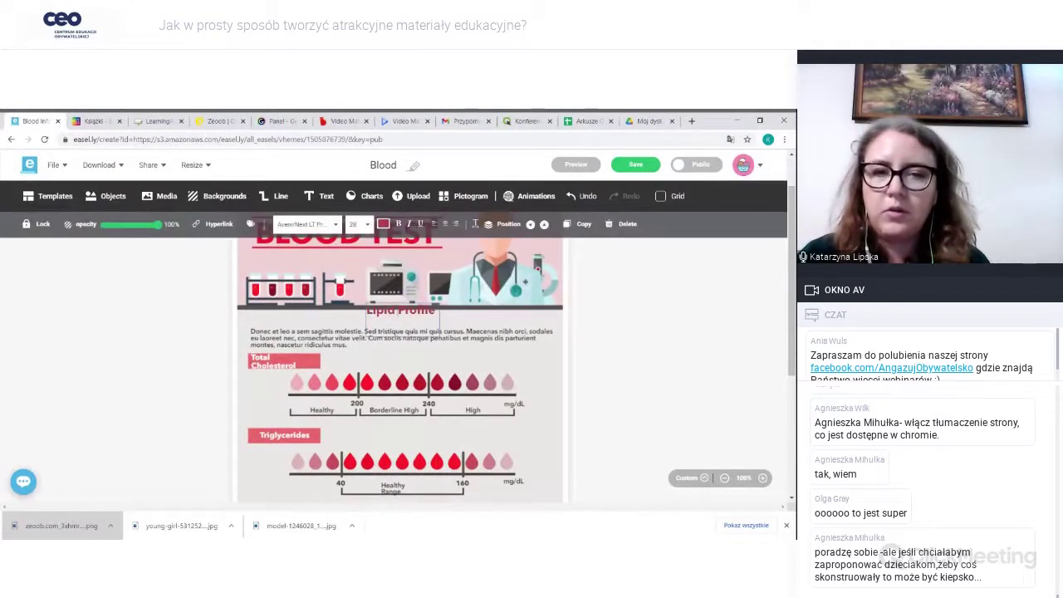
{"action": "left_click", "coordinate": [366, 333]}
{"action": "left_click_drag", "start_coordinate": [363, 328], "coordinate": [331, 341]}
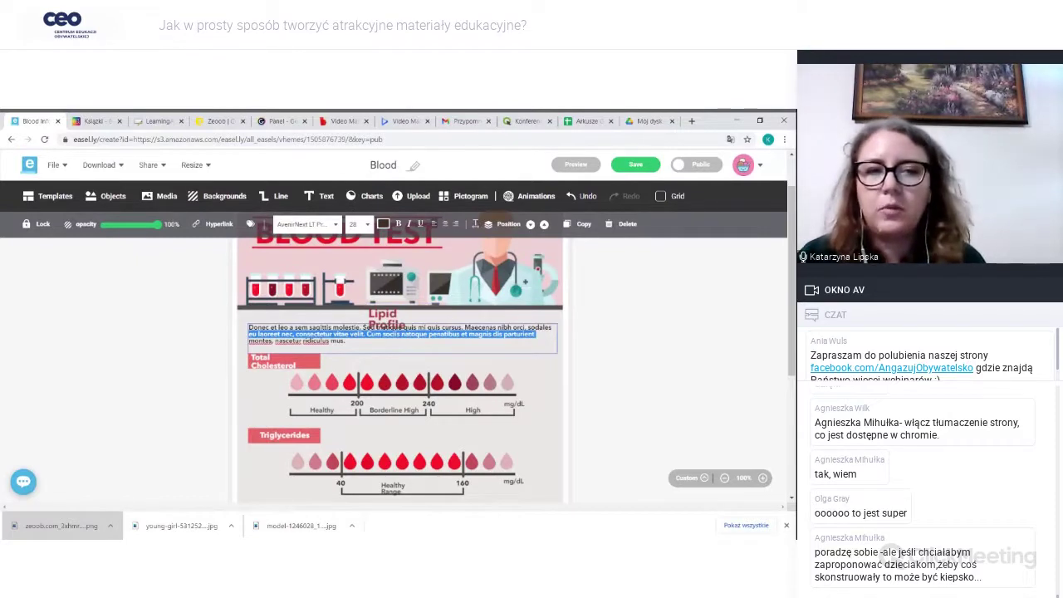
{"action": "left_click", "coordinate": [384, 381]}
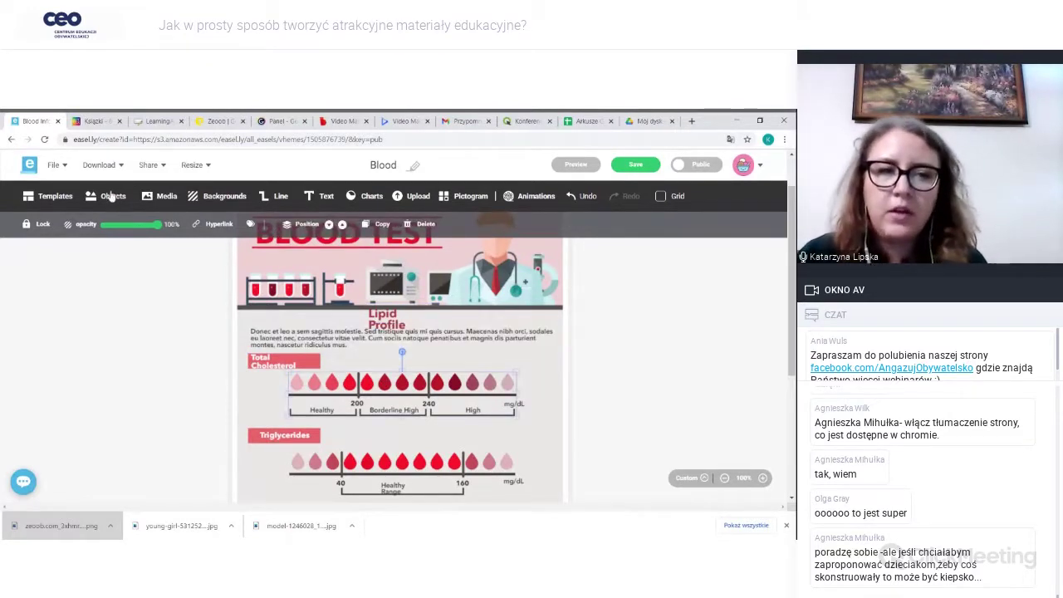
- Look over the object and template libraries and view the whole Blood Test infographic down to its end
{"action": "left_click", "coordinate": [111, 197]}
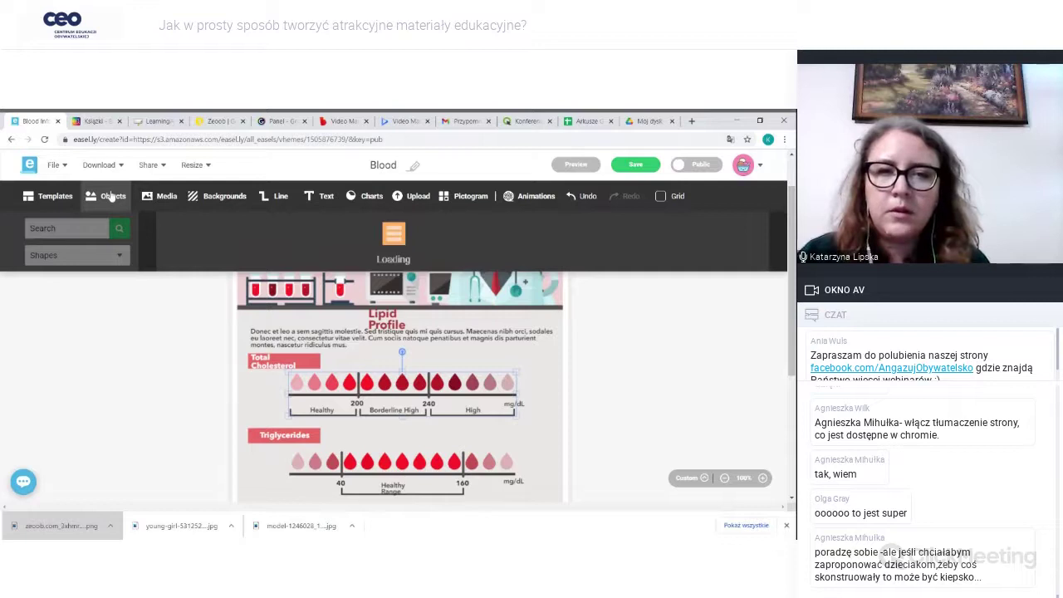
{"action": "left_click", "coordinate": [111, 196]}
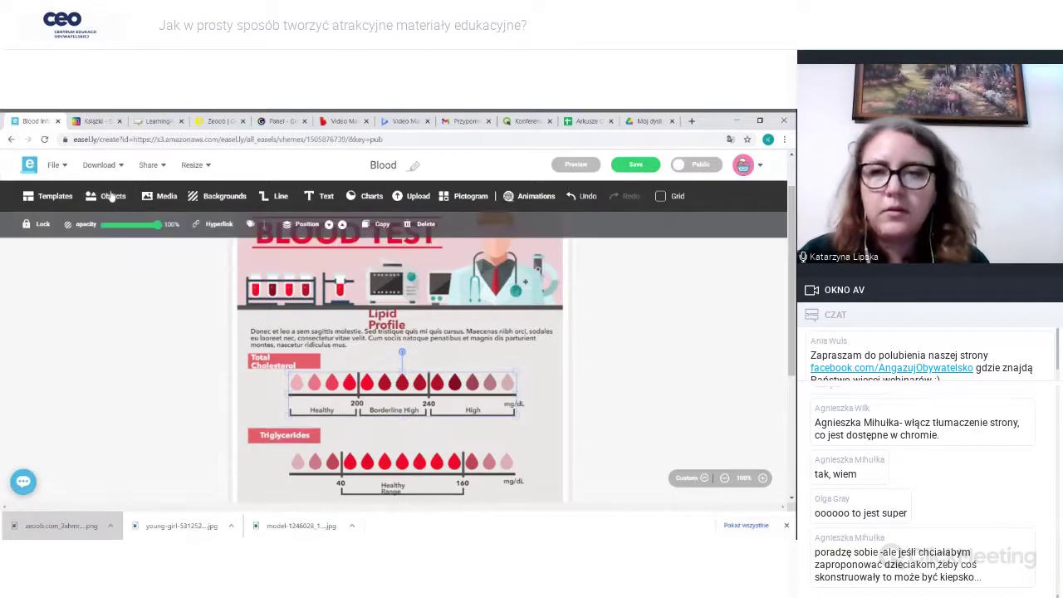
{"action": "left_click", "coordinate": [55, 198]}
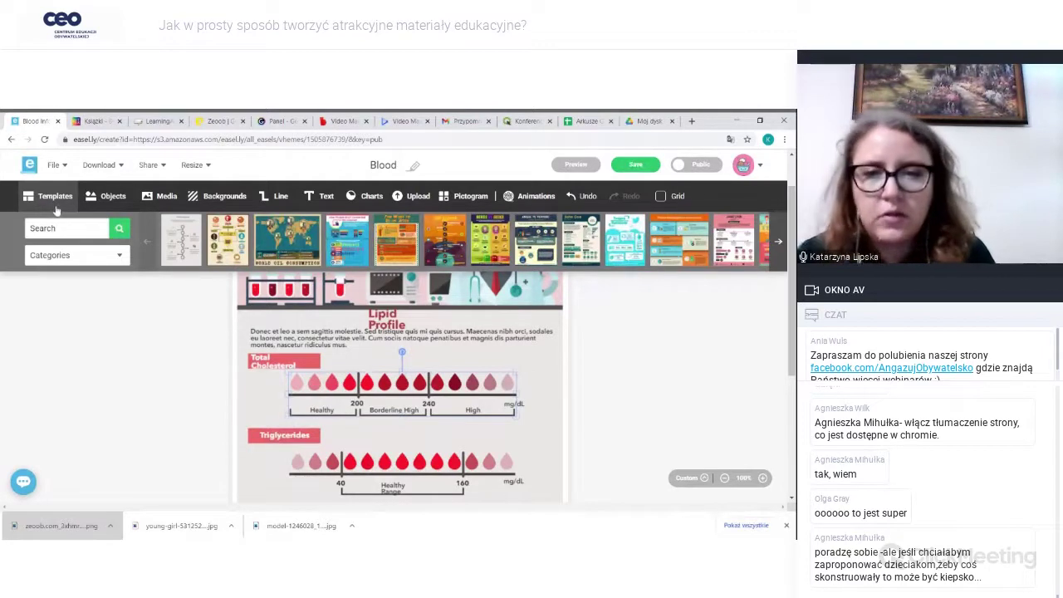
{"action": "left_click", "coordinate": [157, 425]}
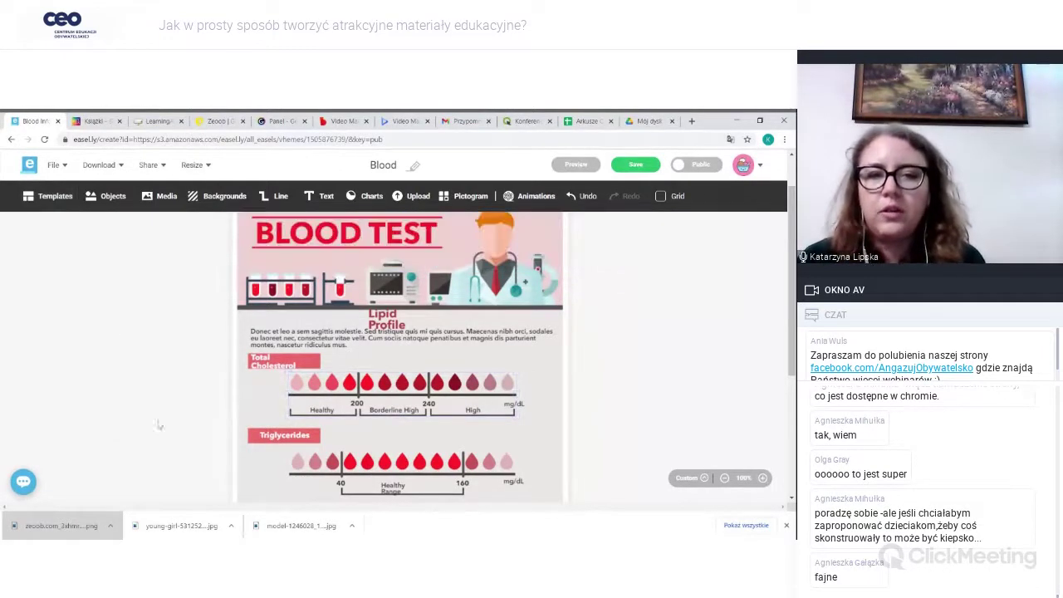
{"action": "scroll", "coordinate": [183, 424], "scroll_direction": "down", "scroll_amount": 5}
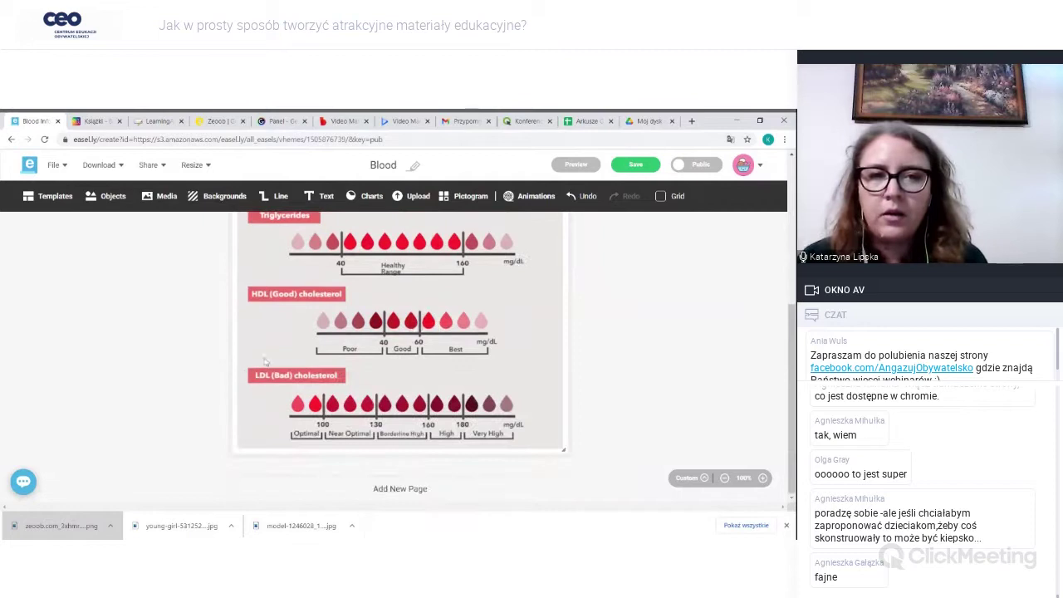
{"action": "scroll", "coordinate": [266, 361], "scroll_direction": "up", "scroll_amount": 6}
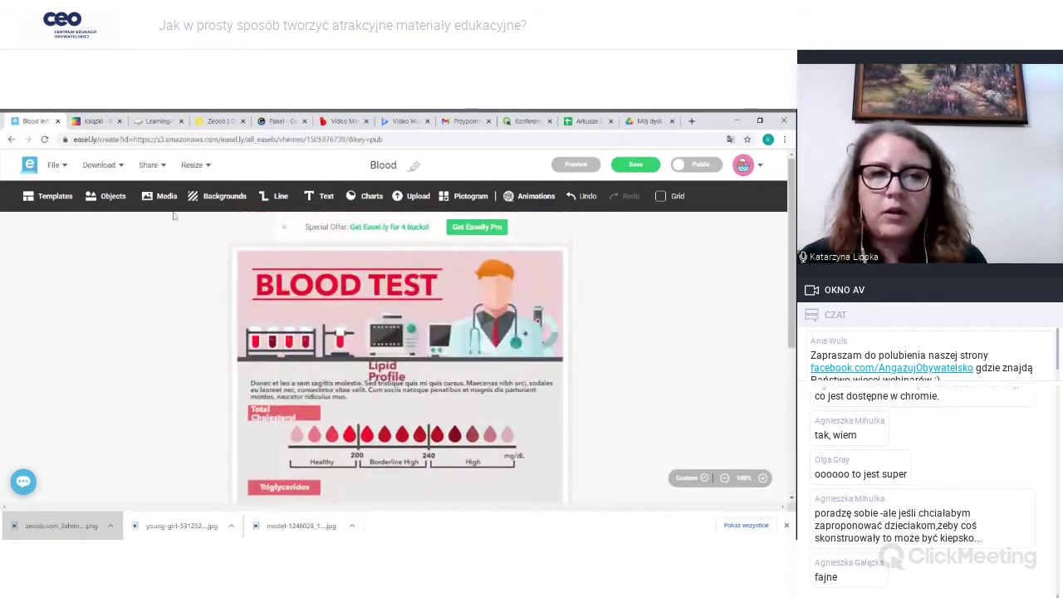
- Check the download formats offered for the infographic and try selecting elements in its "BLOOD TEST" header
{"action": "left_click", "coordinate": [121, 164]}
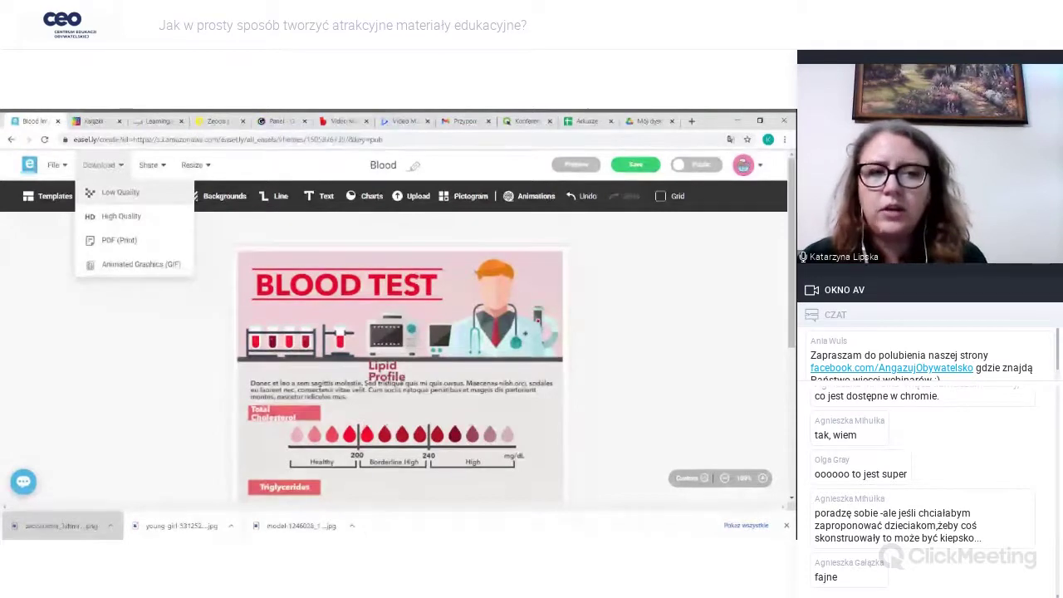
{"action": "left_click", "coordinate": [149, 324]}
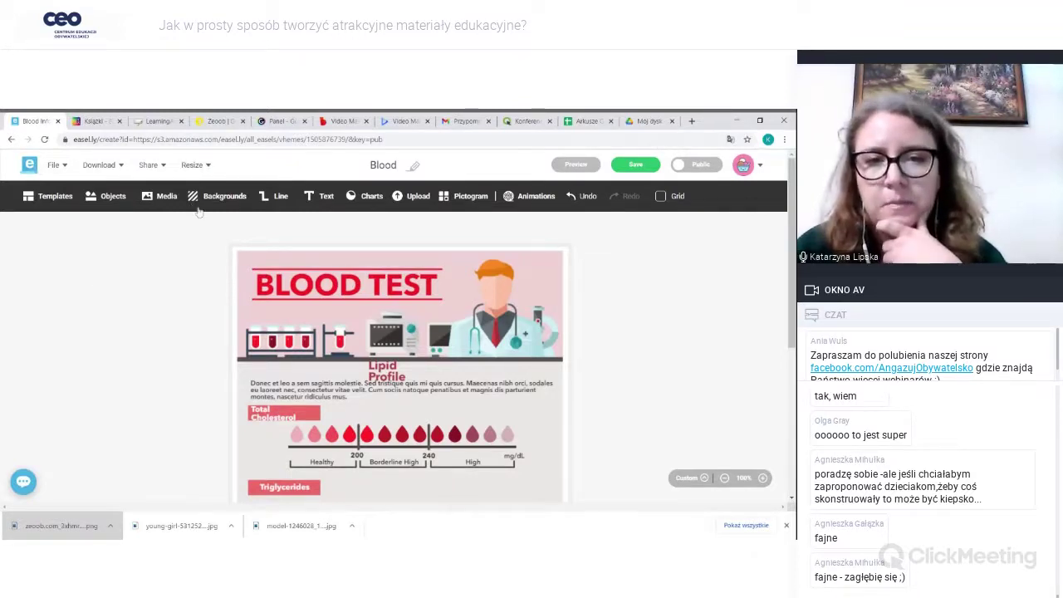
{"action": "left_click", "coordinate": [498, 283]}
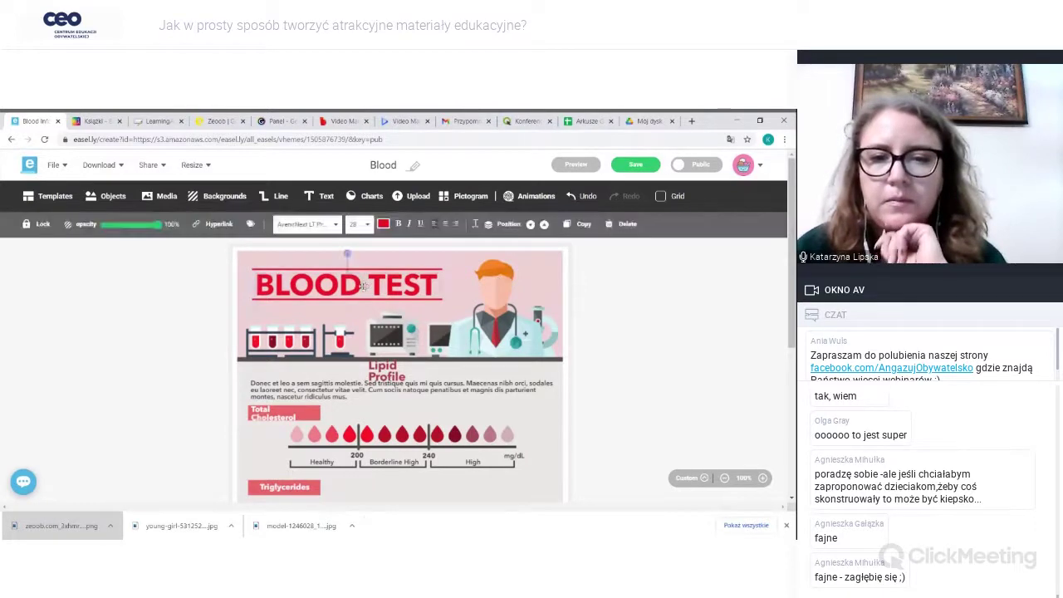
{"action": "left_click", "coordinate": [487, 354]}
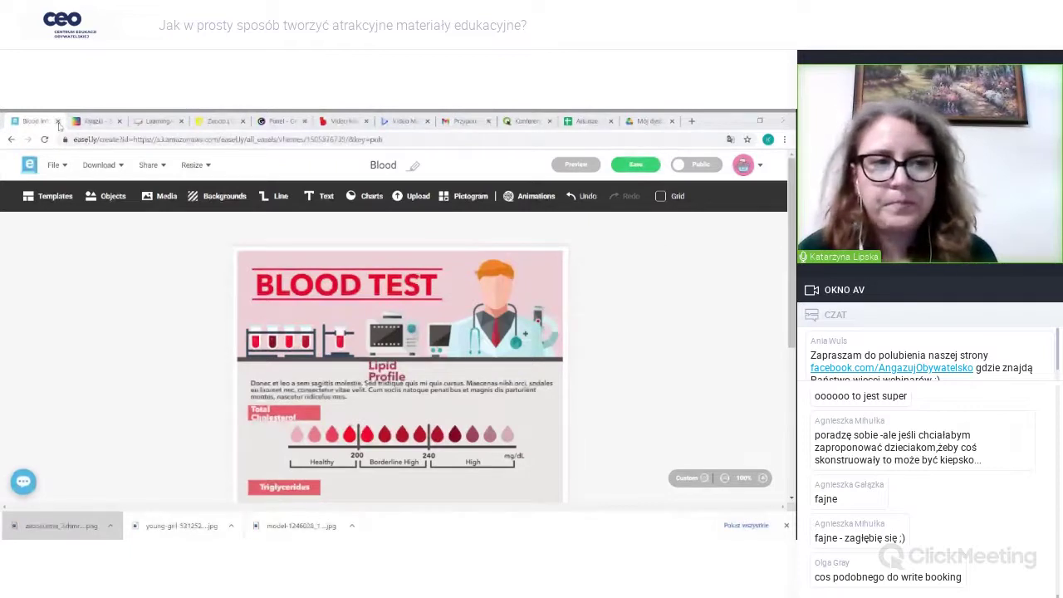
- Close the Easelly tab, switch to Book Creator and look through the example books by grade in the teacher dashboard
{"action": "left_click", "coordinate": [58, 121]}
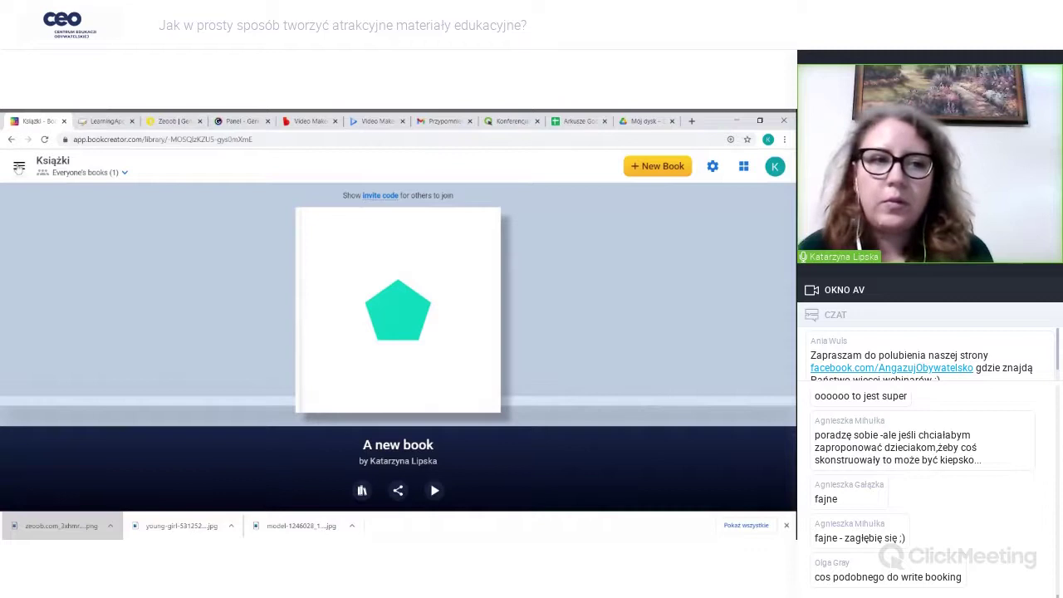
{"action": "left_click", "coordinate": [19, 166]}
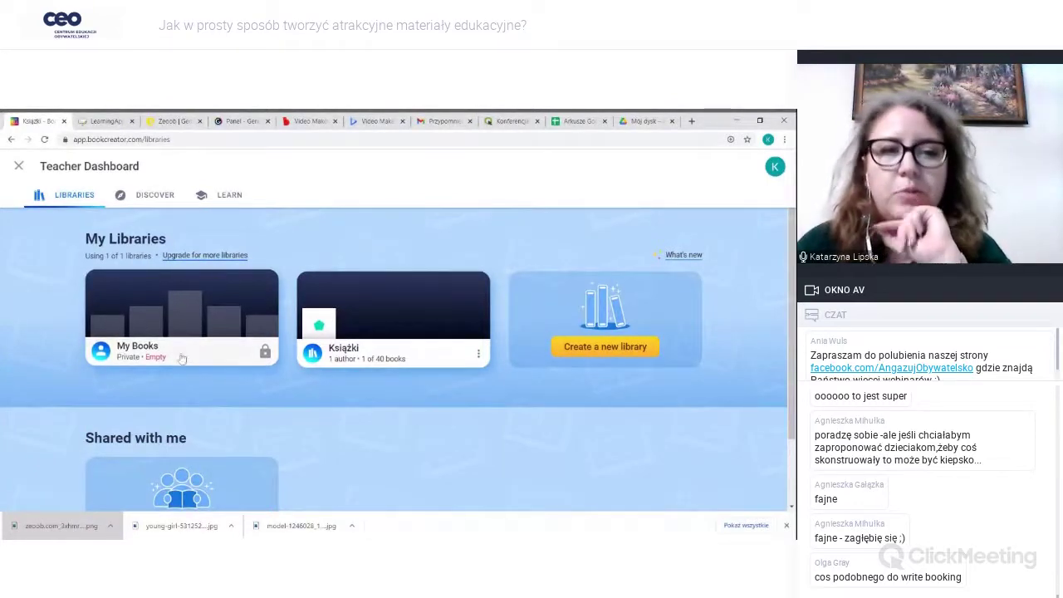
{"action": "left_click", "coordinate": [170, 200]}
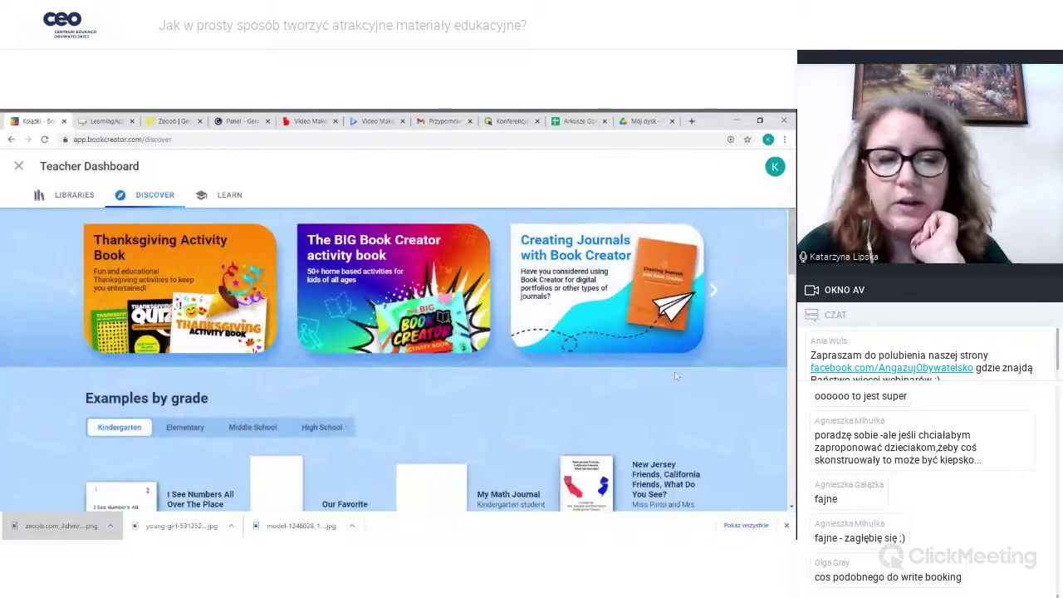
{"action": "scroll", "coordinate": [675, 372], "scroll_direction": "down", "scroll_amount": 3}
{"action": "scroll", "coordinate": [674, 376], "scroll_direction": "down", "scroll_amount": 1}
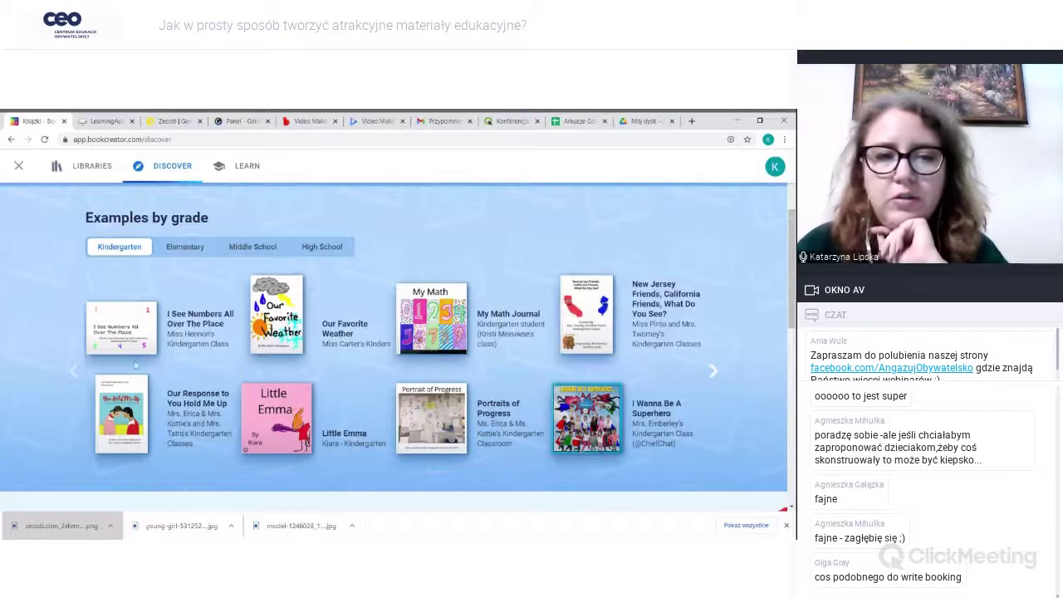
{"action": "scroll", "coordinate": [133, 365], "scroll_direction": "up", "scroll_amount": 3}
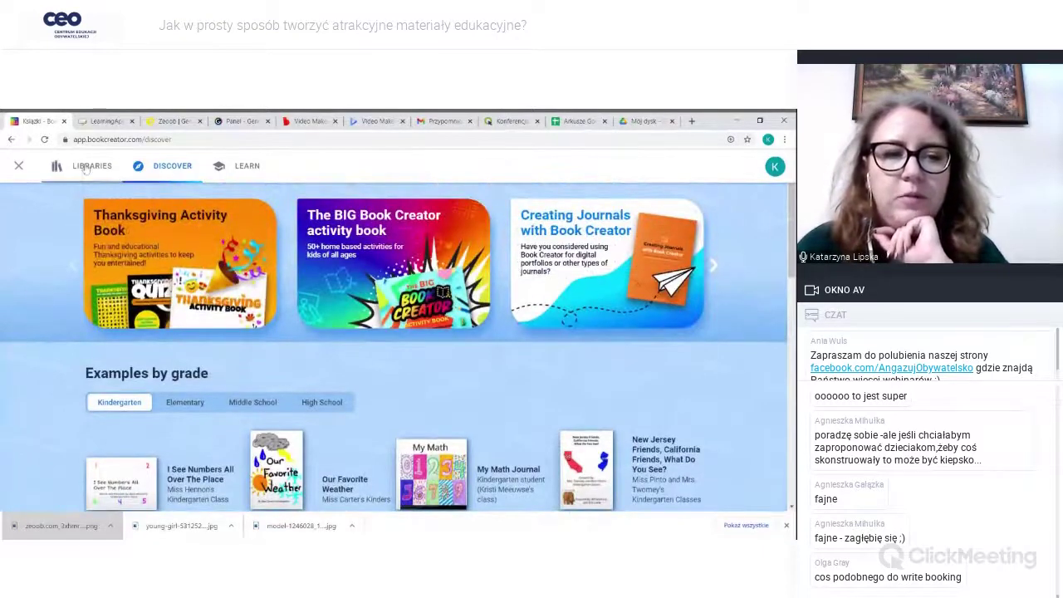
- Return to the libraries and open the book "A new book" from the Książki library for editing
{"action": "left_click", "coordinate": [86, 166]}
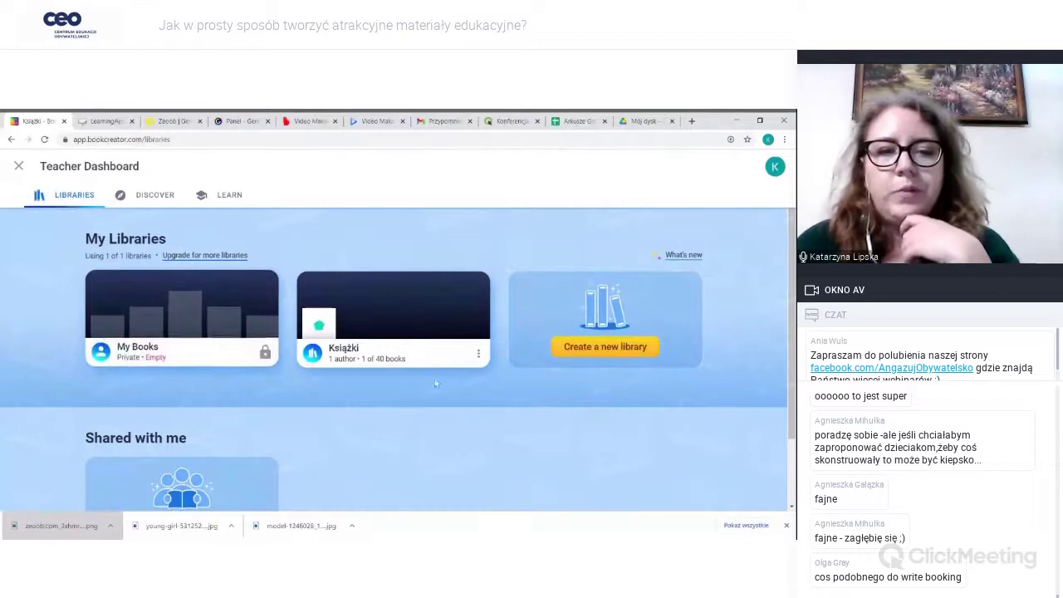
{"action": "left_click", "coordinate": [342, 348]}
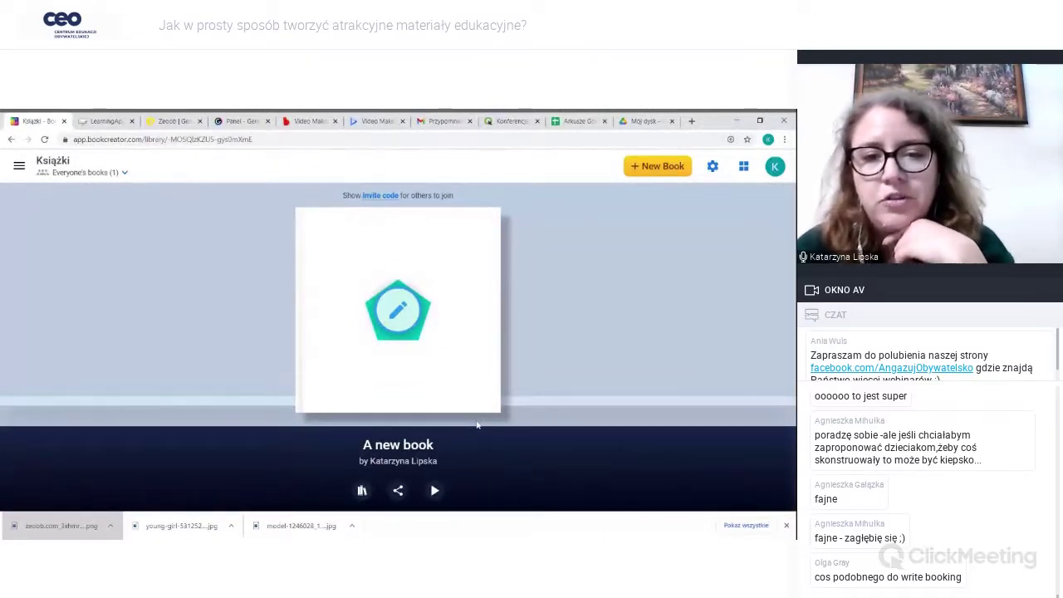
{"action": "left_click", "coordinate": [400, 312]}
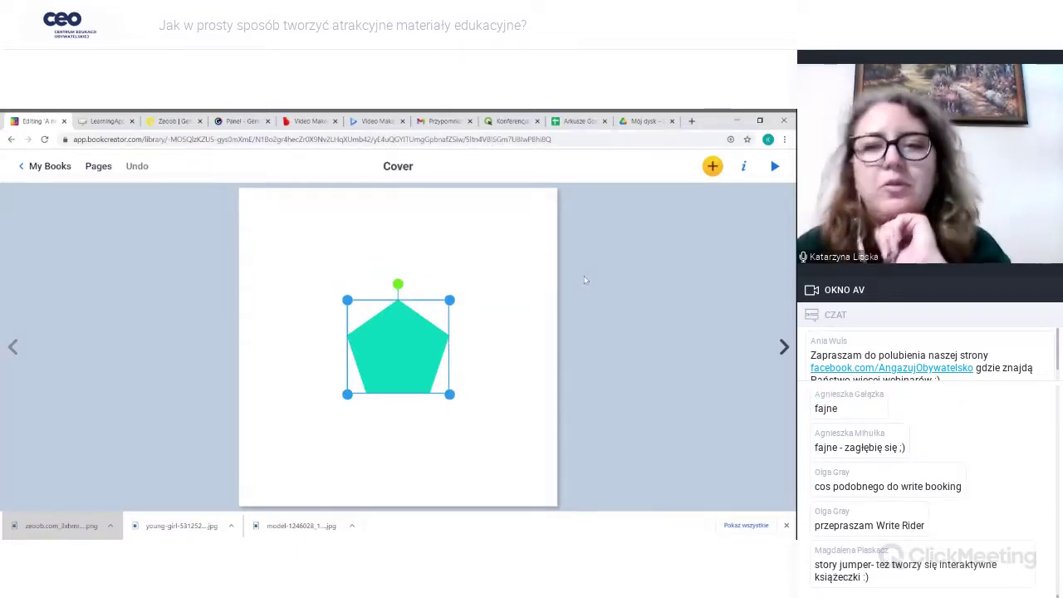
- Examine the media and comics elements that can be added to the book's cover page
{"action": "left_click", "coordinate": [713, 167]}
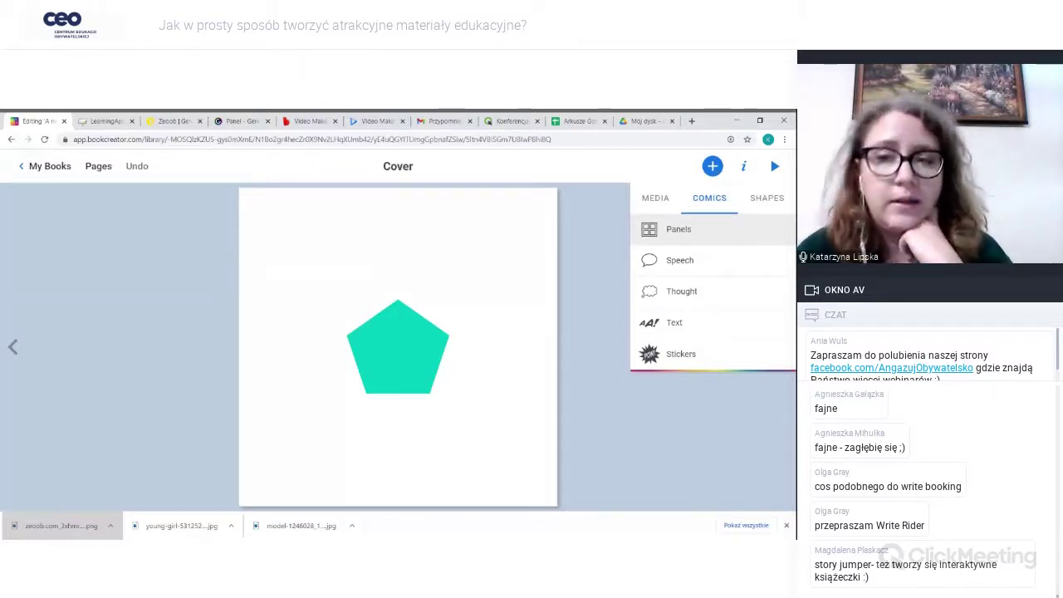
{"action": "left_click", "coordinate": [664, 201]}
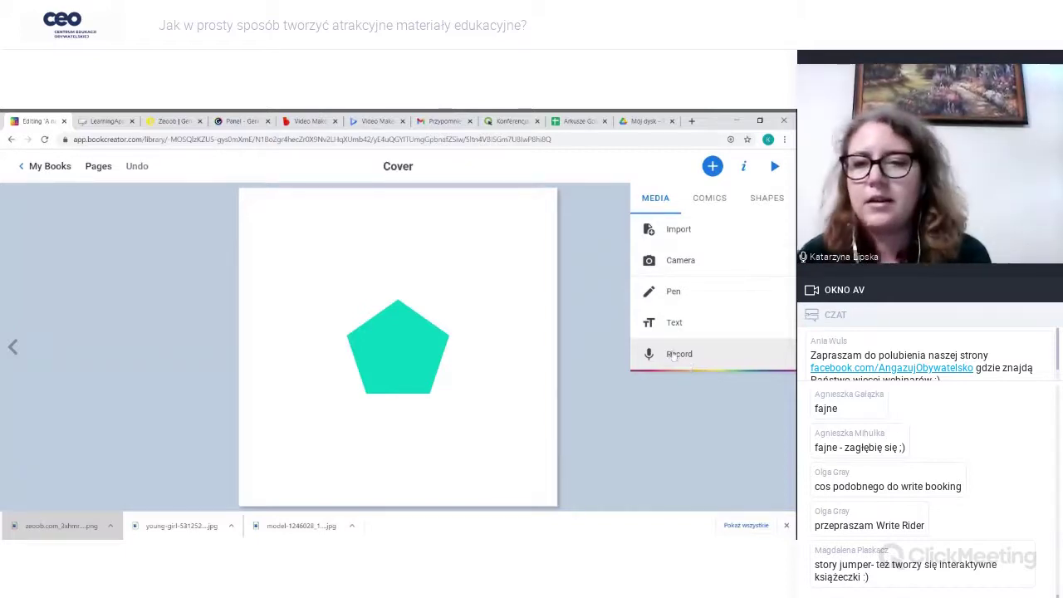
{"action": "left_click", "coordinate": [706, 203]}
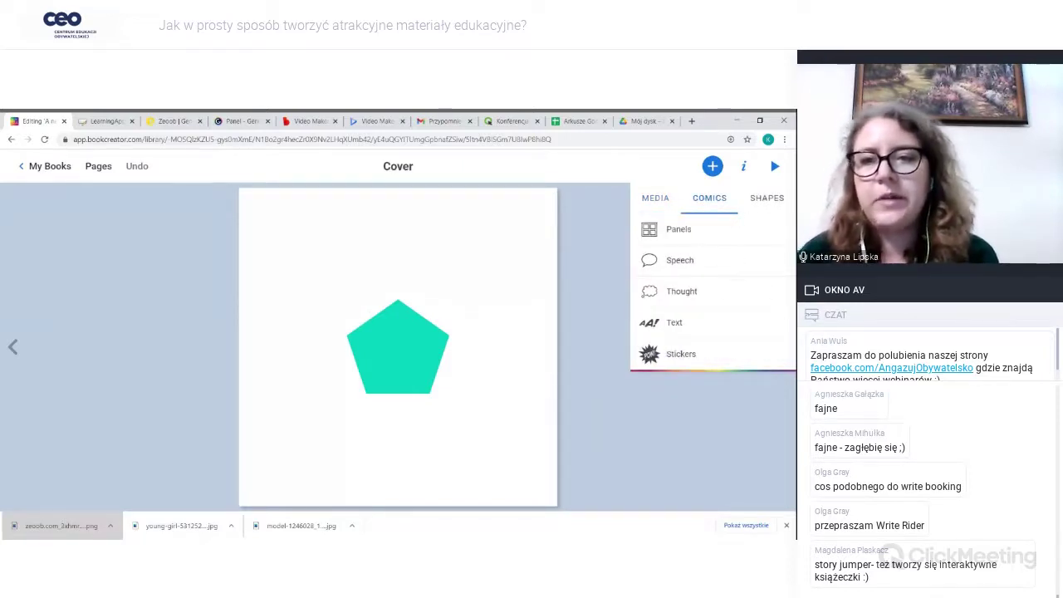
- Add a comic layout of four equal square panels to the cover page and delete the green pentagon
{"action": "left_click", "coordinate": [767, 198]}
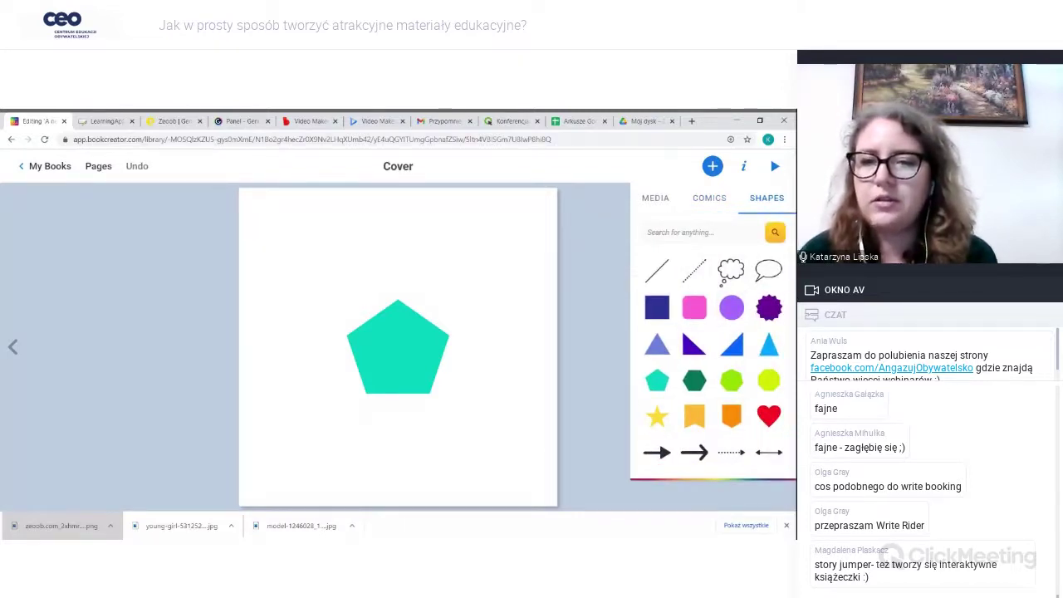
{"action": "left_click", "coordinate": [708, 202]}
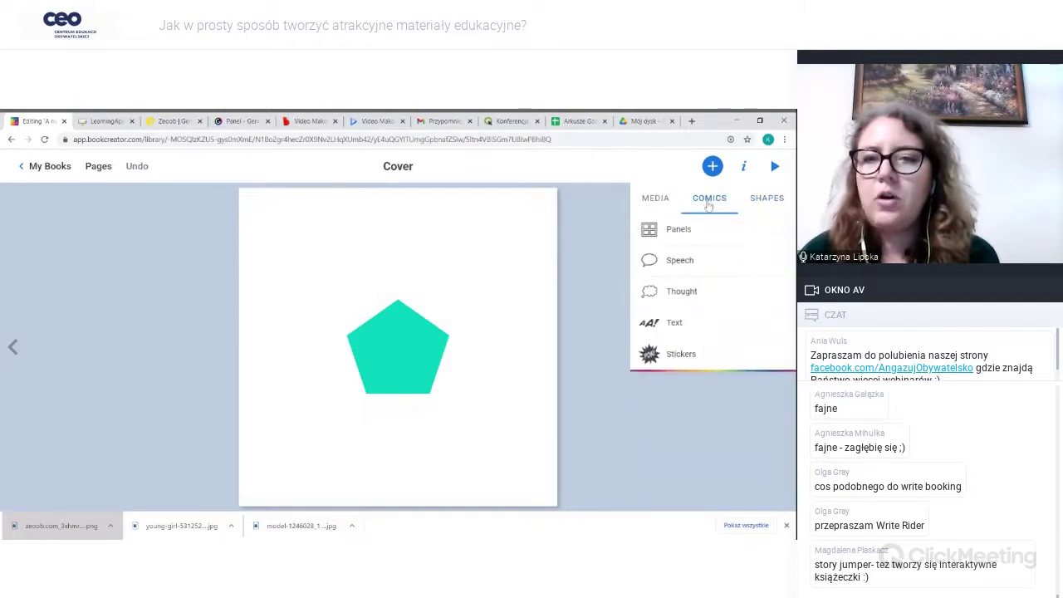
{"action": "left_click", "coordinate": [689, 239]}
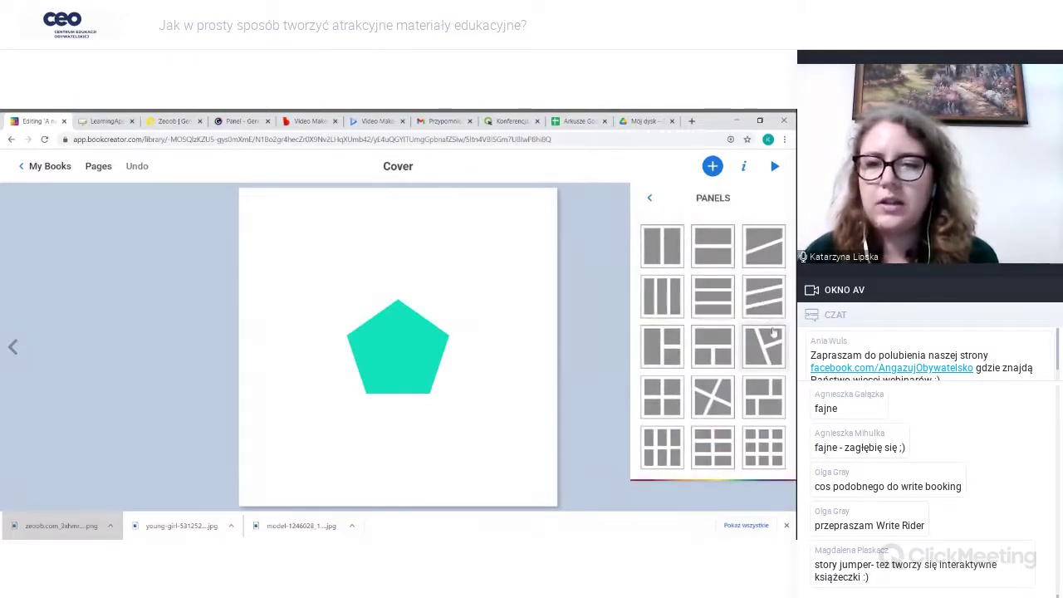
{"action": "left_click", "coordinate": [662, 397]}
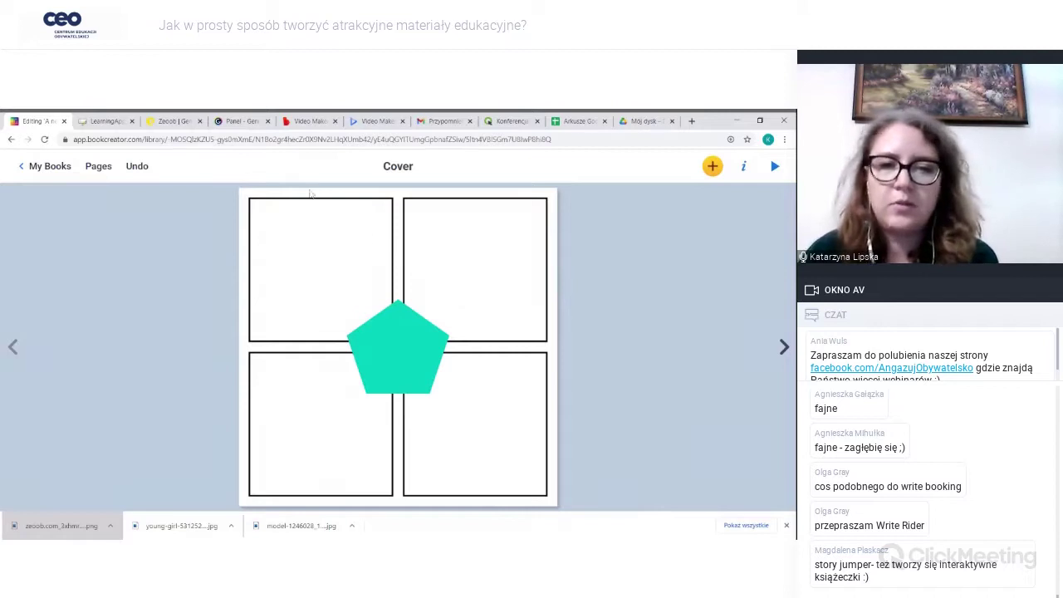
{"action": "left_click", "coordinate": [399, 349]}
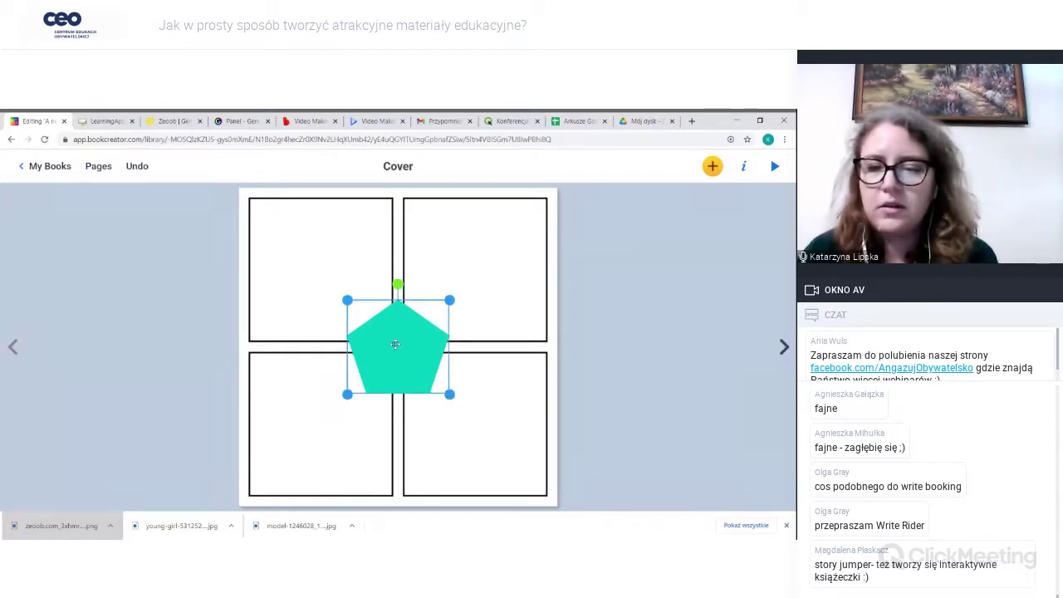
{"action": "key", "text": "Delete"}
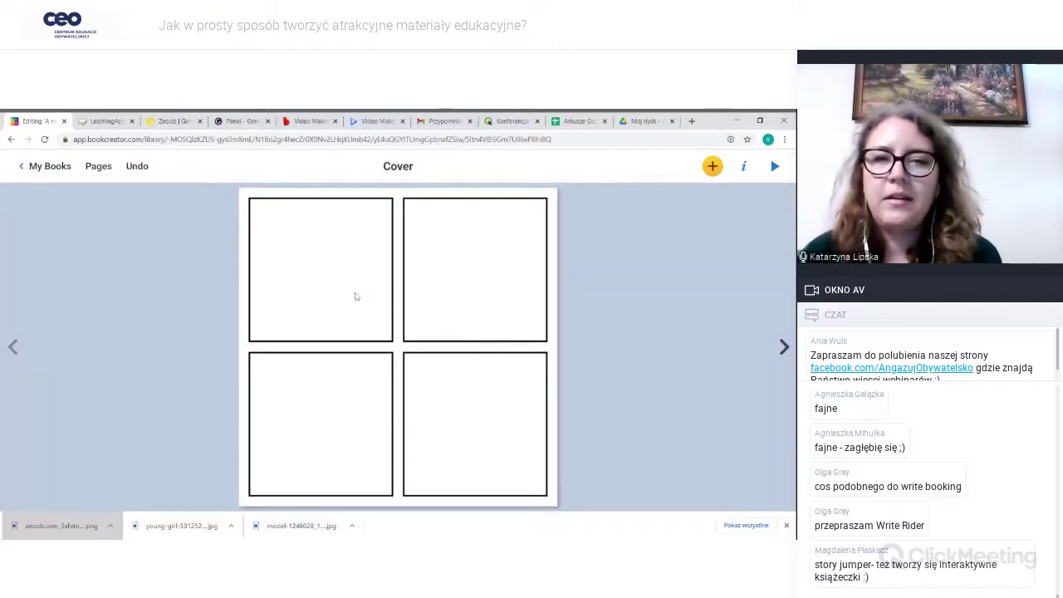
- Add a comic speech bubble to the cover and place it across the two upper panels
{"action": "left_click", "coordinate": [712, 167]}
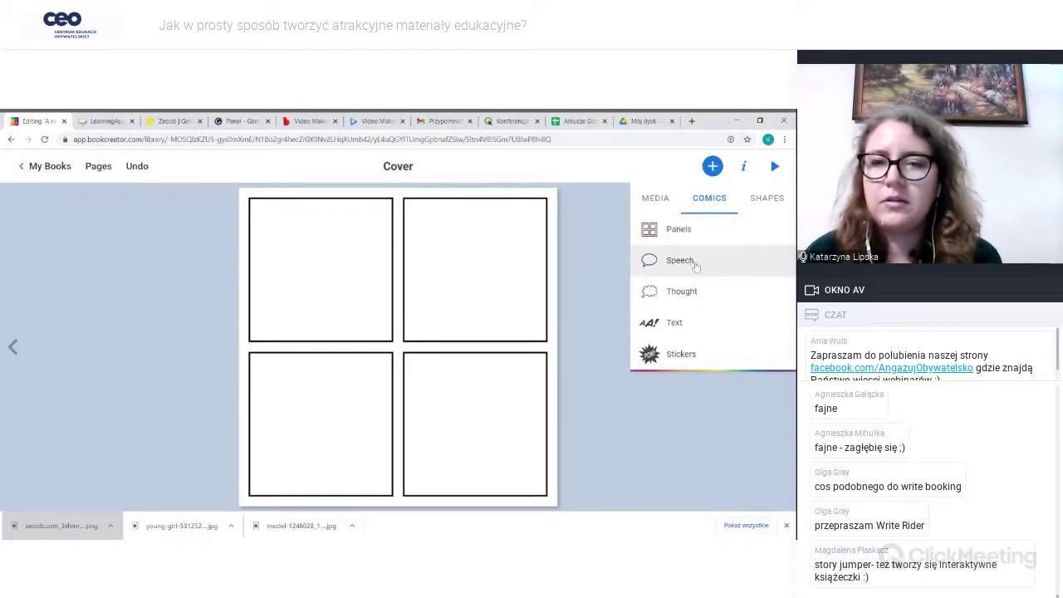
{"action": "left_click", "coordinate": [692, 269]}
{"action": "left_click_drag", "start_coordinate": [416, 355], "coordinate": [373, 275]}
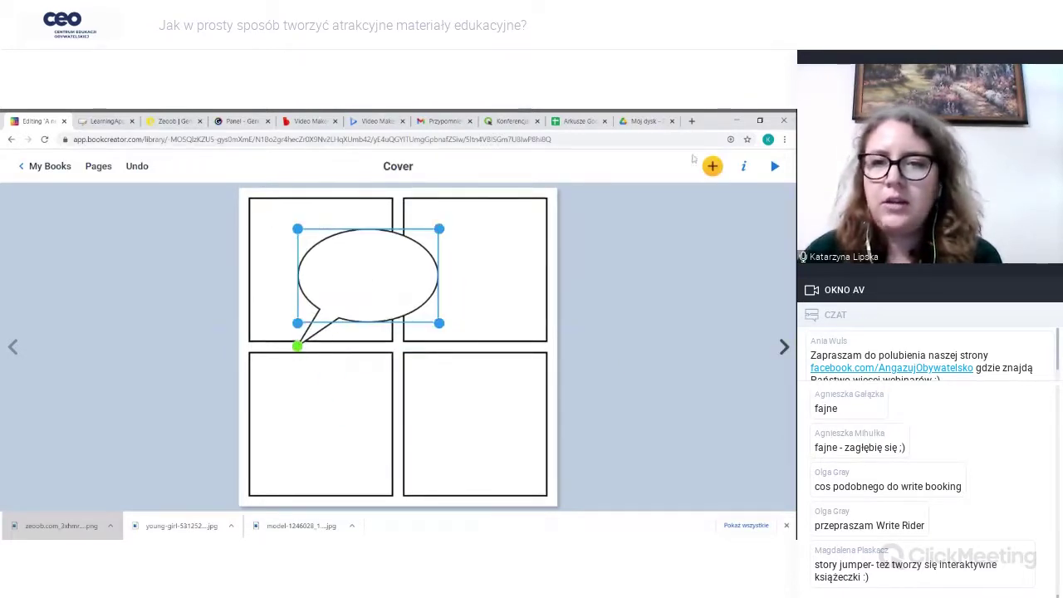
- Add the comic title-style text "wow" to the cover and position it inside the speech bubble
{"action": "left_click", "coordinate": [713, 166]}
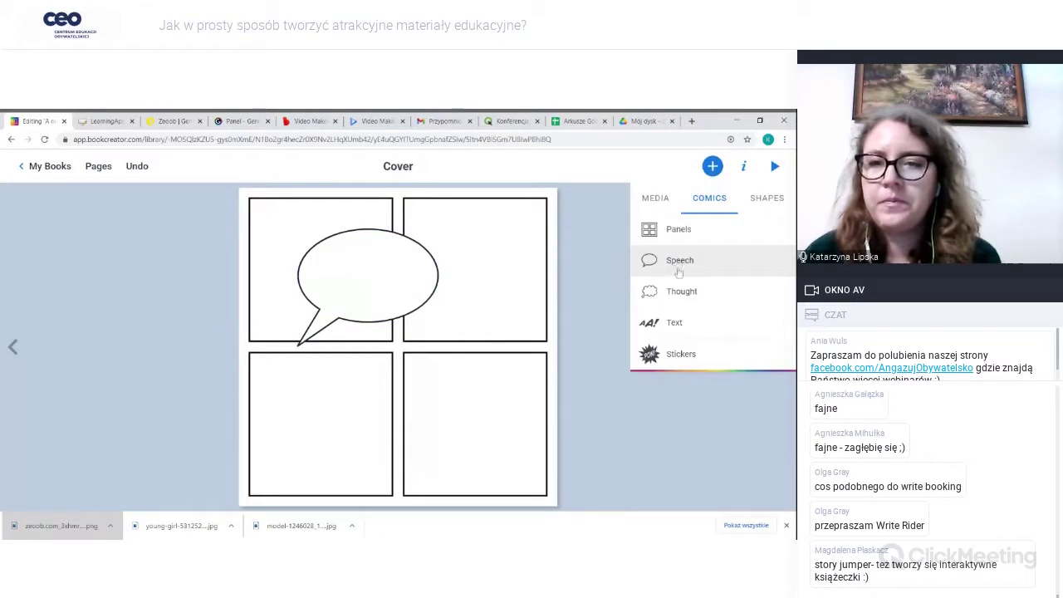
{"action": "left_click", "coordinate": [679, 326]}
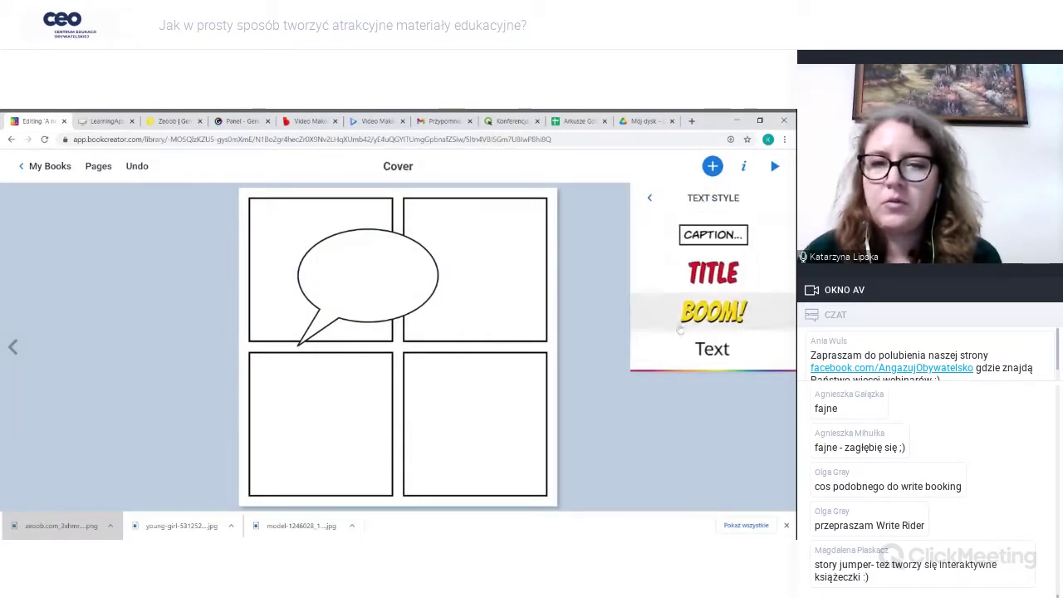
{"action": "left_click", "coordinate": [712, 277]}
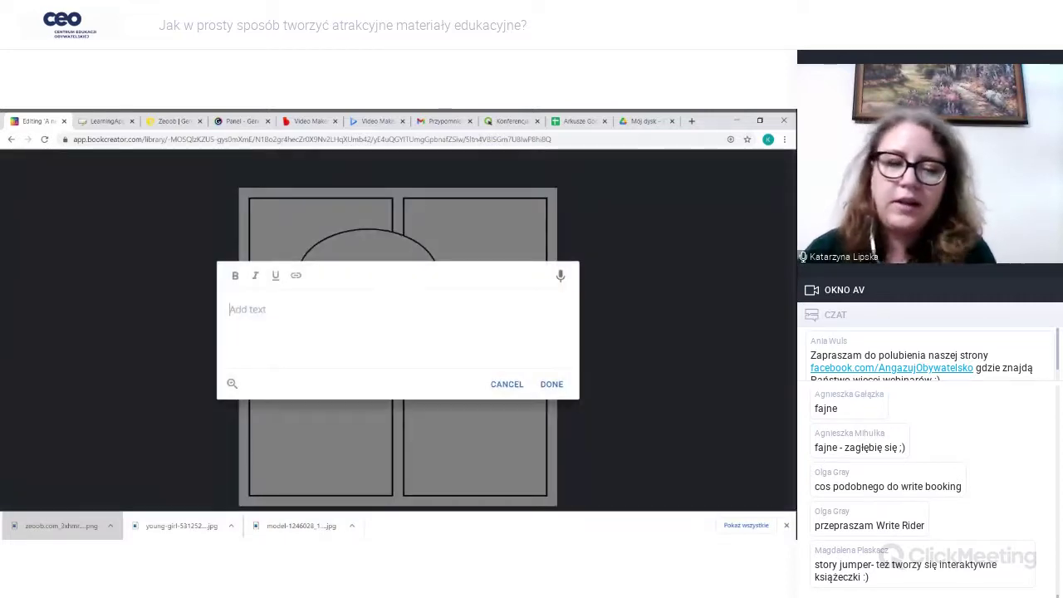
{"action": "type", "text": "wow"}
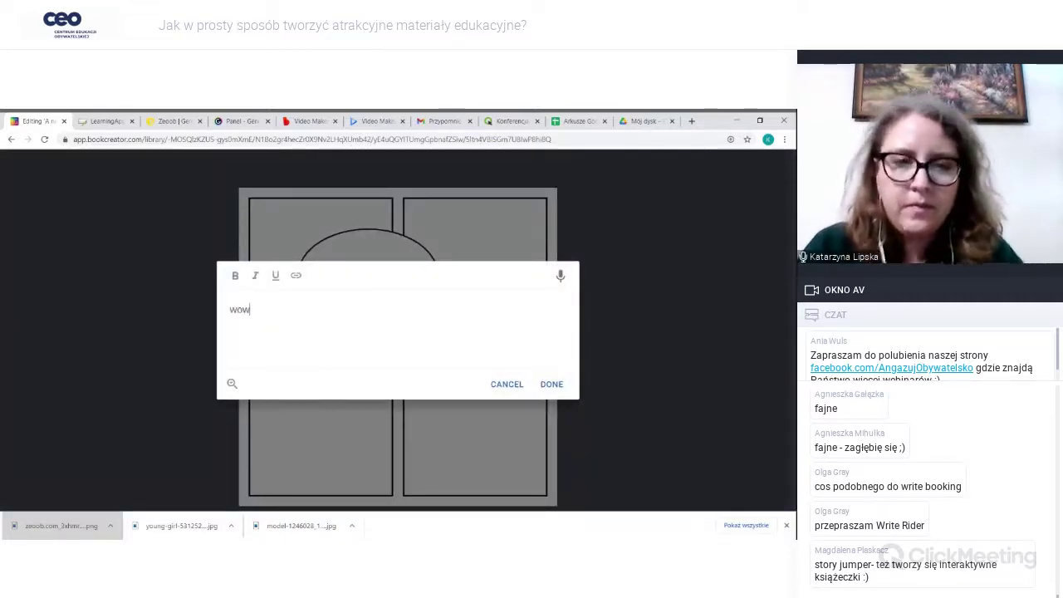
{"action": "left_click", "coordinate": [551, 384]}
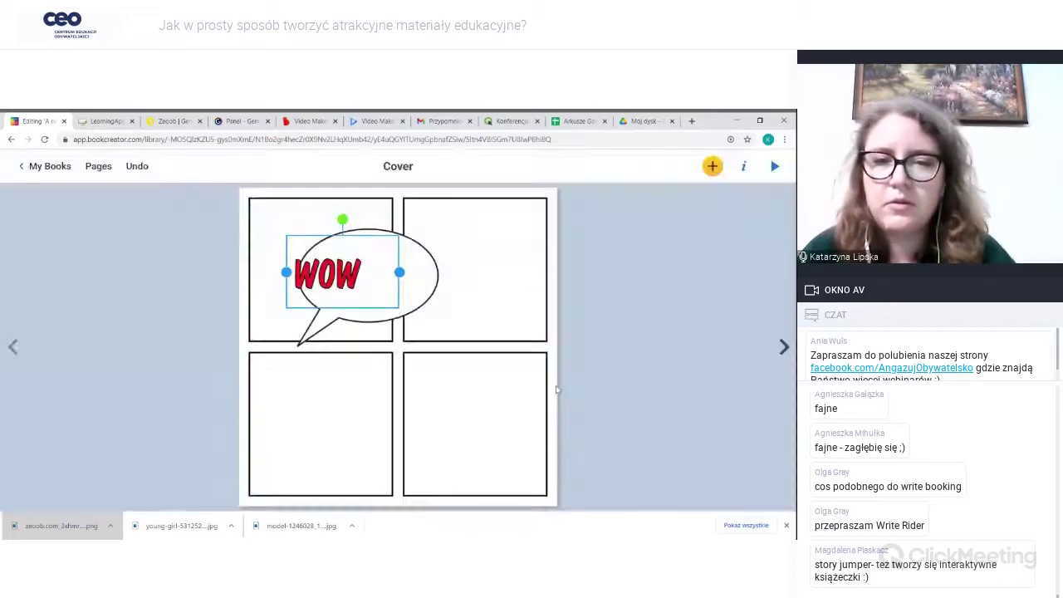
{"action": "left_click_drag", "start_coordinate": [377, 273], "coordinate": [410, 275]}
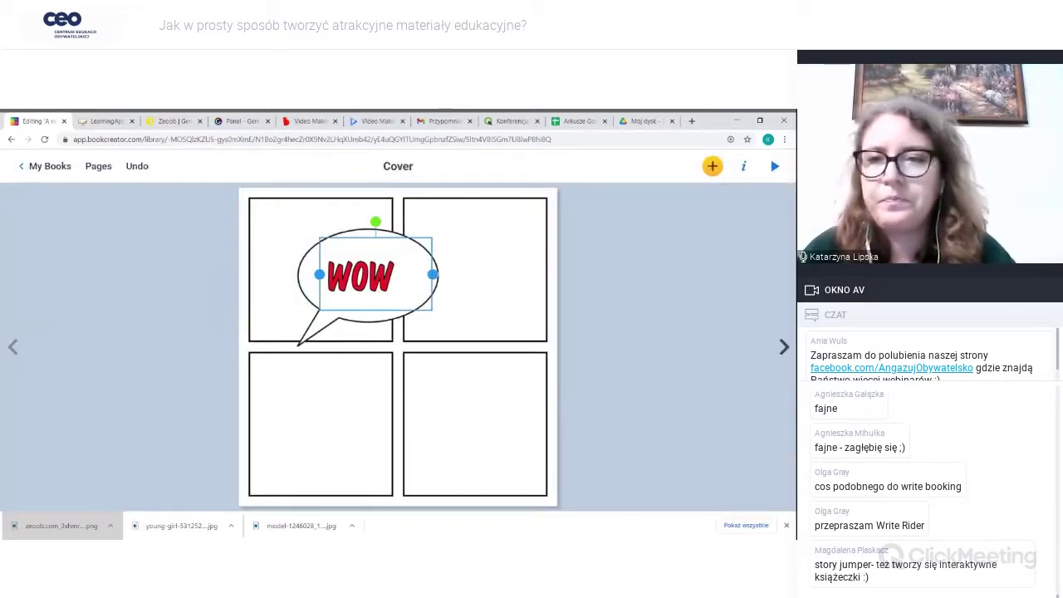
- Search the shape library for "pies"
{"action": "left_click", "coordinate": [715, 168]}
{"action": "left_click", "coordinate": [764, 197]}
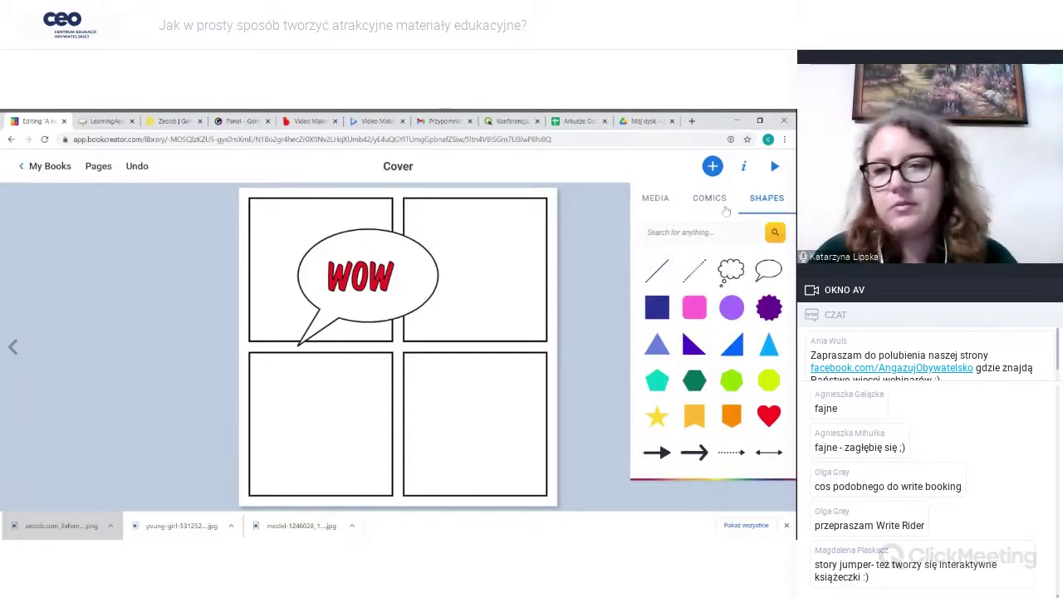
{"action": "left_click", "coordinate": [712, 236]}
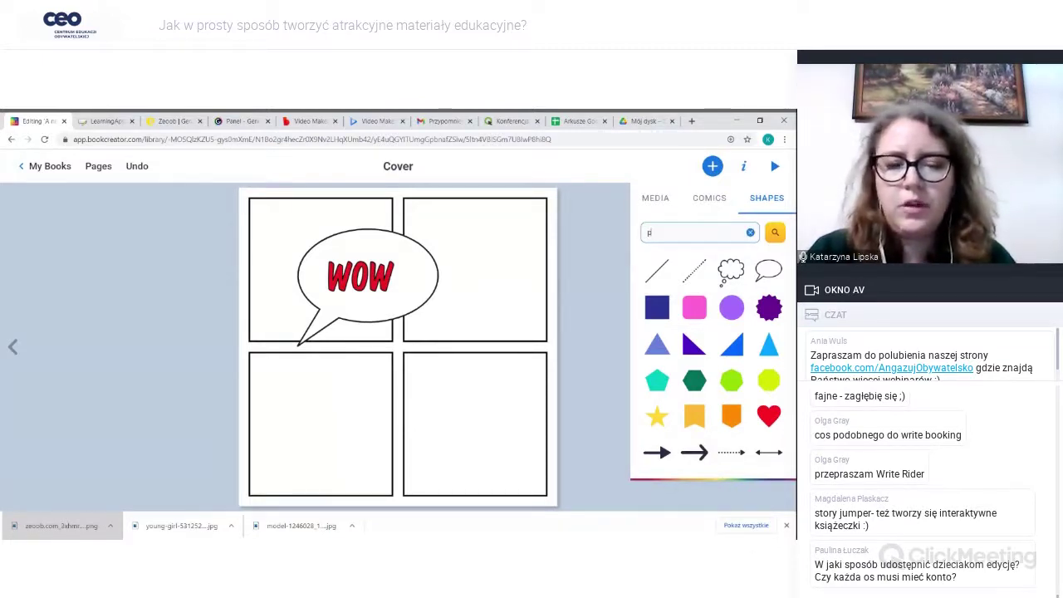
{"action": "type", "text": "pies"}
{"action": "key", "text": "Return"}
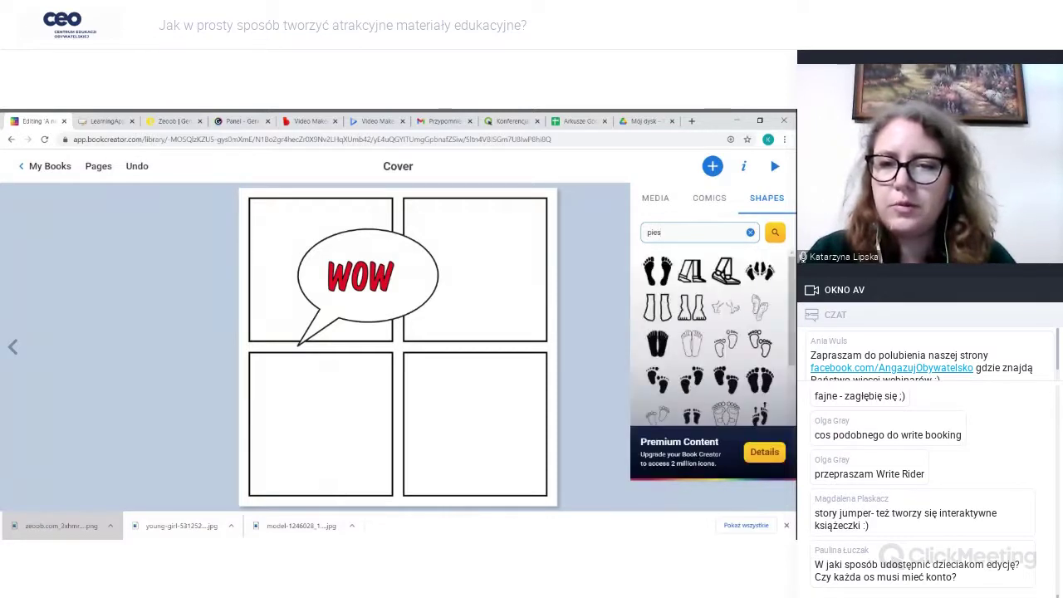
- Search the shape library for "dog", try to insert a standing dog icon and clear the search
{"action": "key", "text": "BackSpace"}
{"action": "key", "text": "BackSpace"}
{"action": "key", "text": "BackSpace"}
{"action": "key", "text": "BackSpace"}
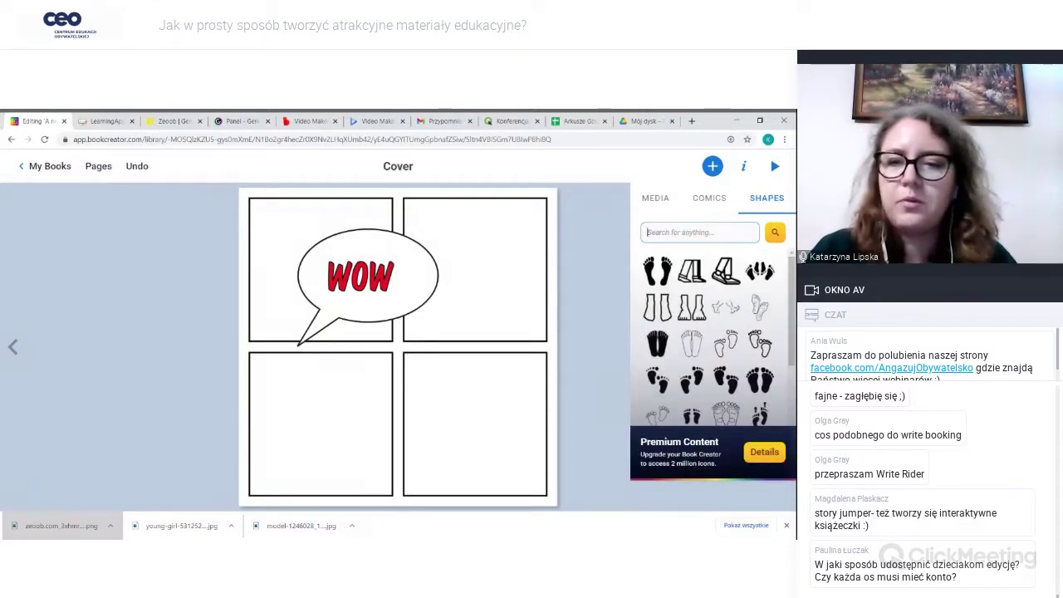
{"action": "type", "text": "dog"}
{"action": "key", "text": "Return"}
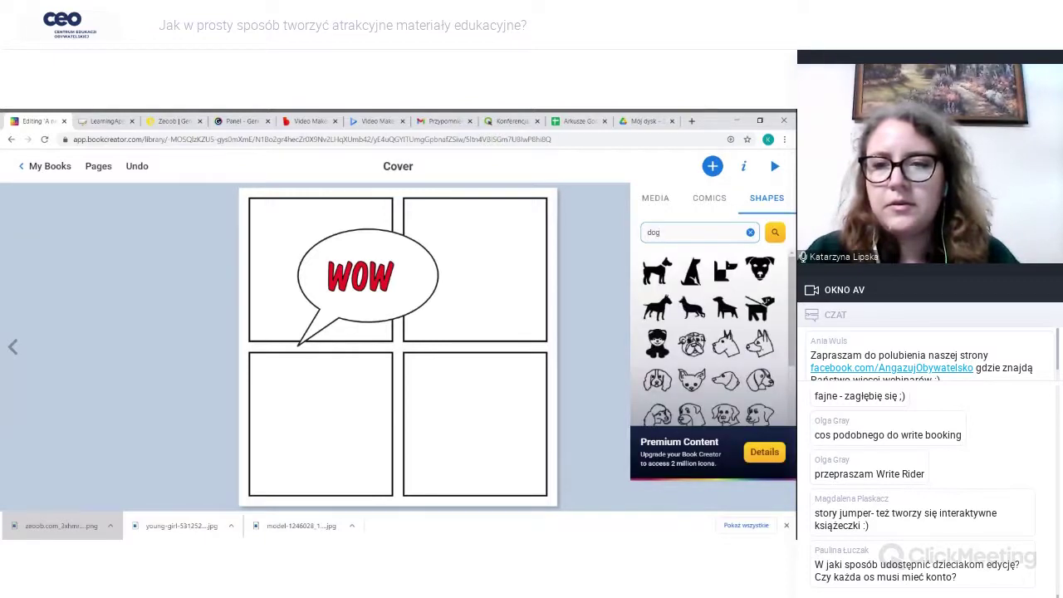
{"action": "left_click", "coordinate": [667, 278]}
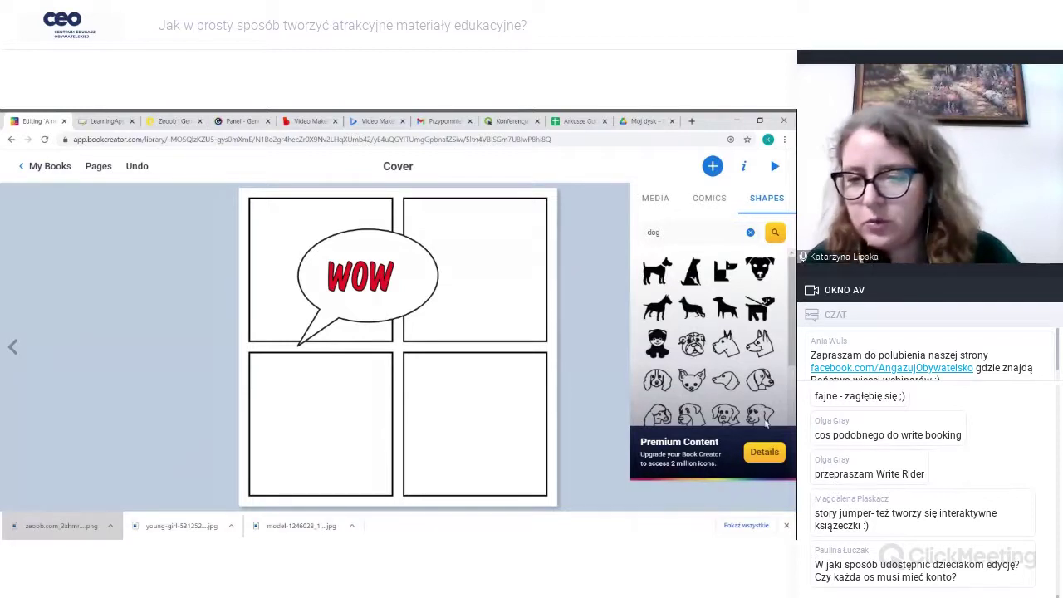
{"action": "left_click", "coordinate": [750, 233]}
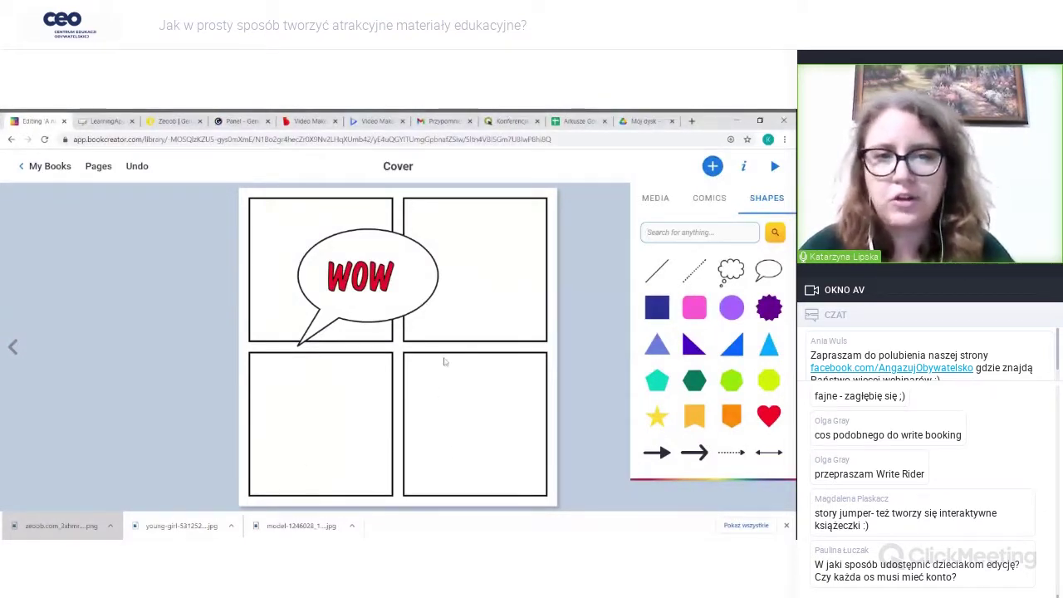
{"action": "left_click", "coordinate": [497, 397]}
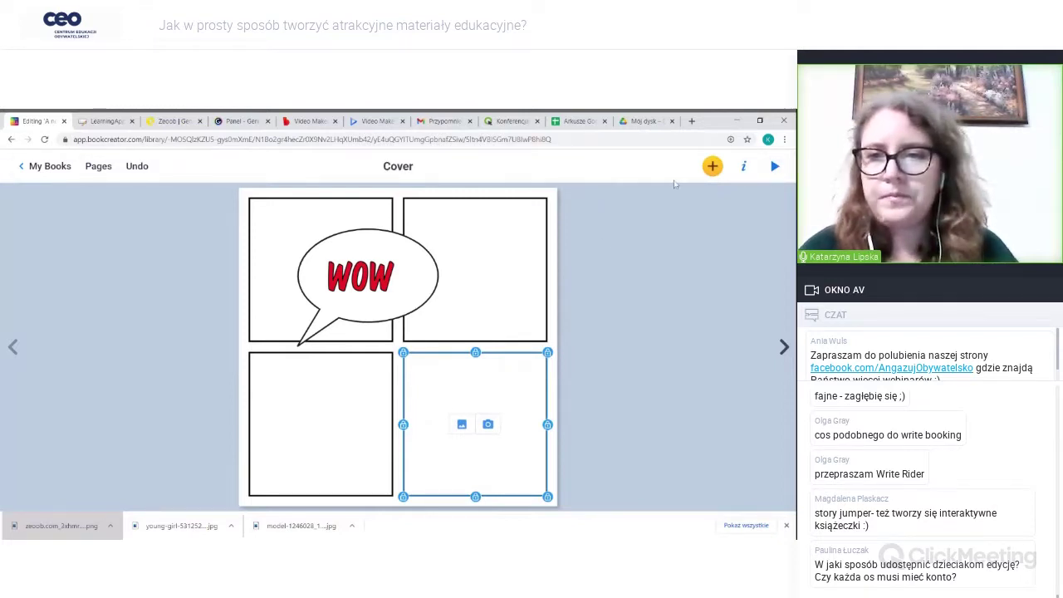
- Preview the book, check its sharing options, reading settings and full-screen view, and return to the Książki library
{"action": "left_click", "coordinate": [775, 166]}
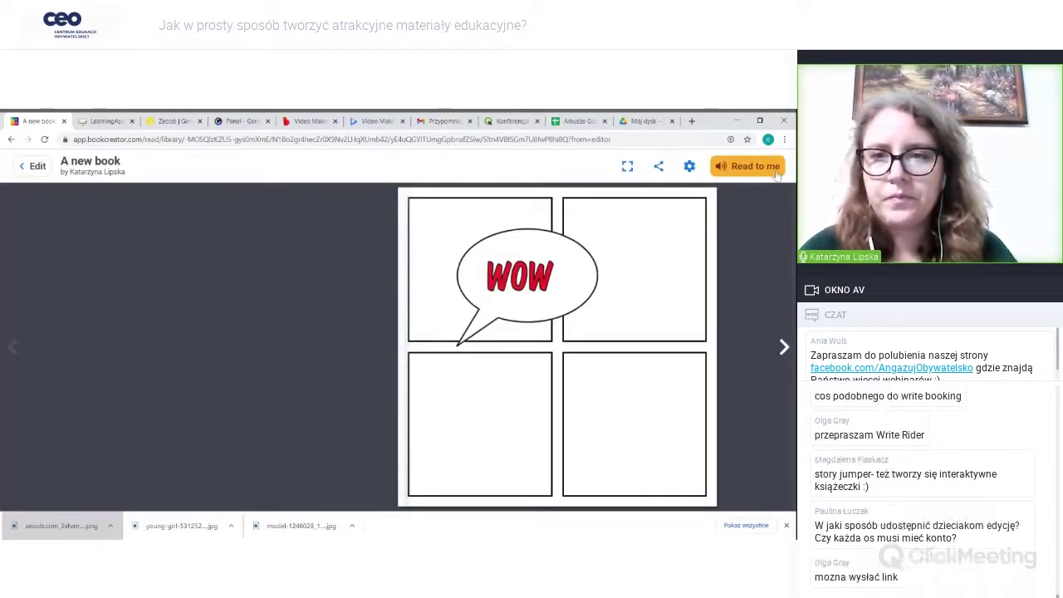
{"action": "key", "text": "Escape"}
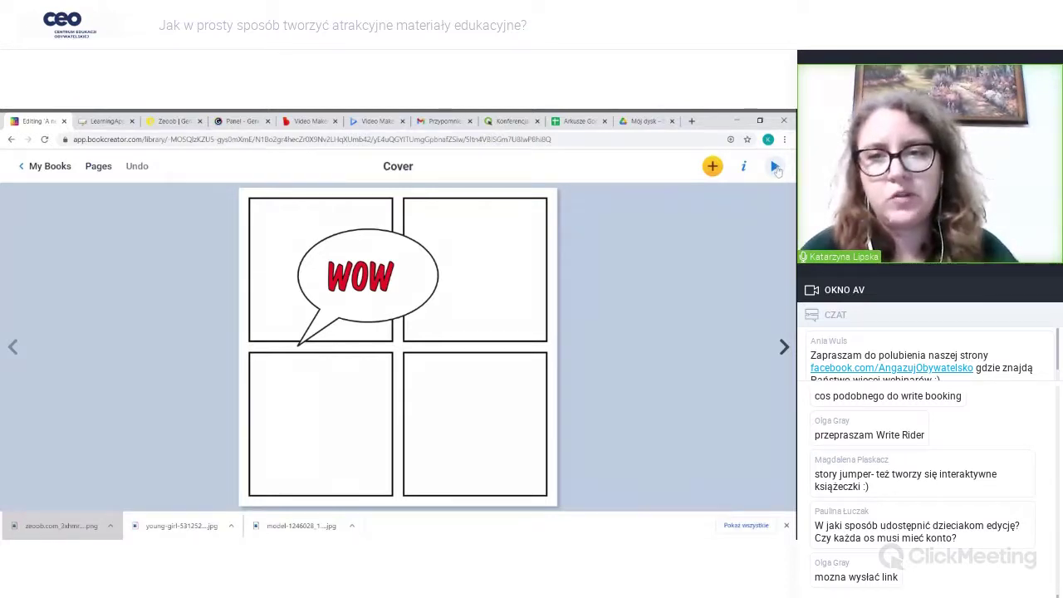
{"action": "left_click", "coordinate": [776, 167]}
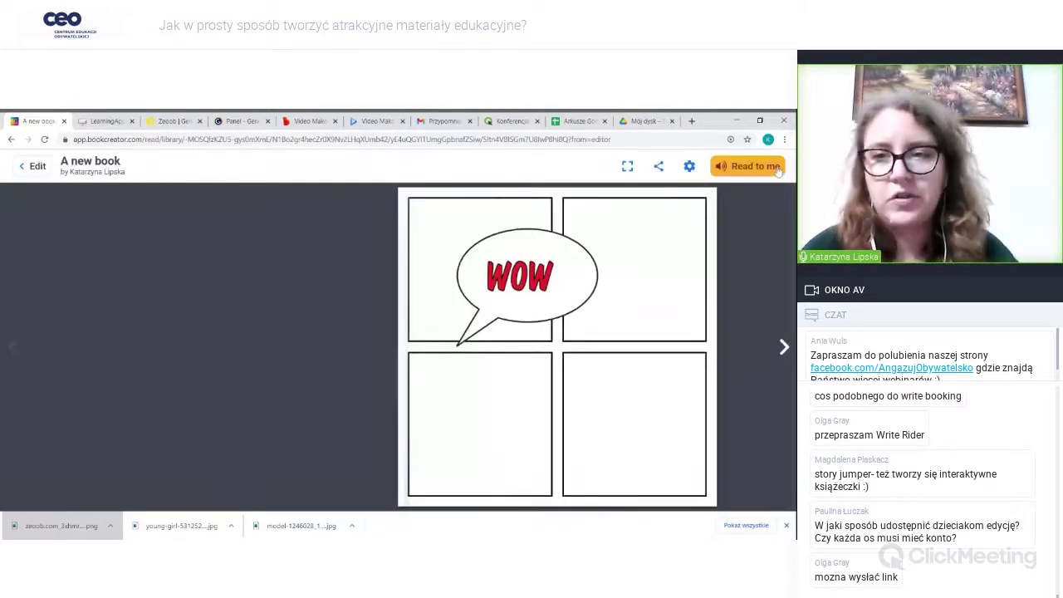
{"action": "left_click", "coordinate": [659, 167]}
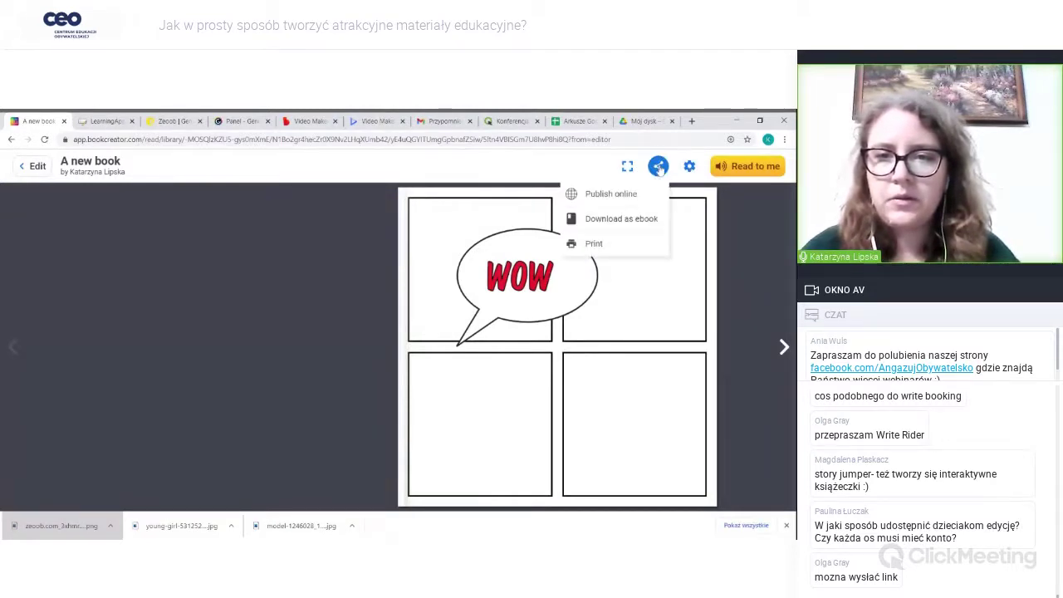
{"action": "left_click", "coordinate": [689, 167]}
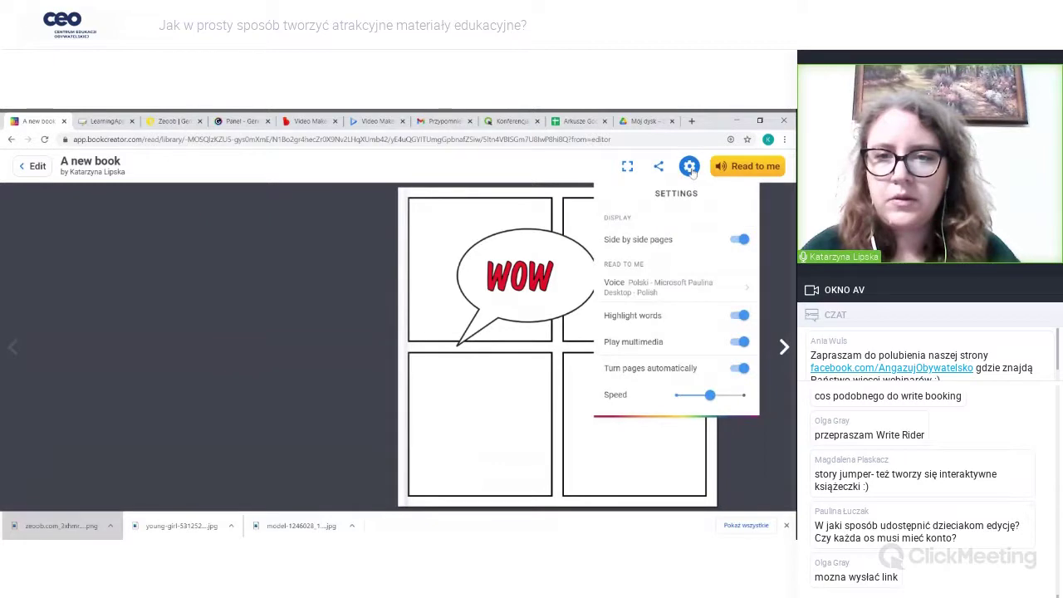
{"action": "left_click", "coordinate": [627, 166]}
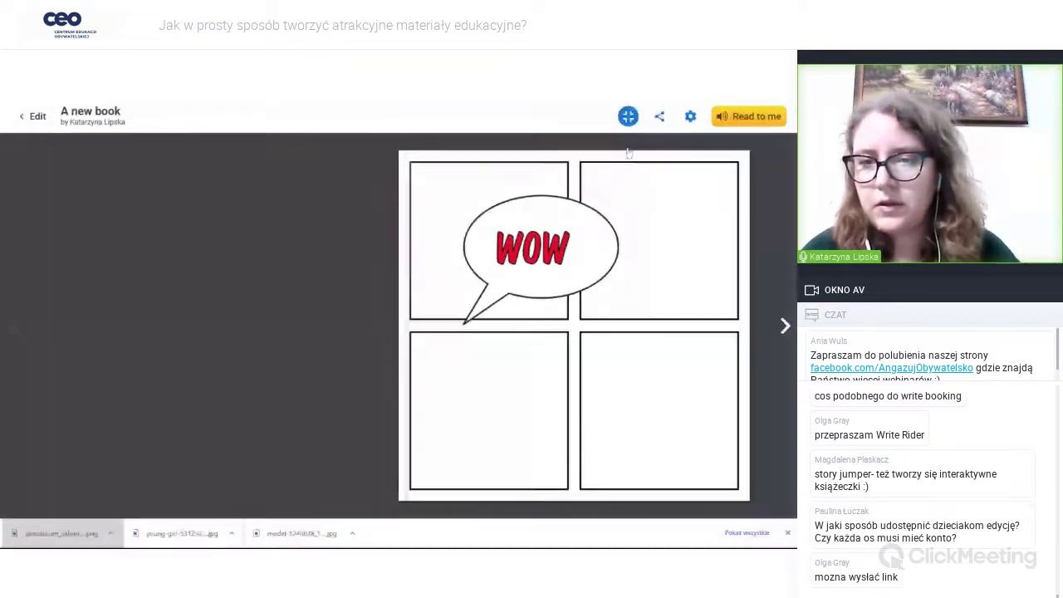
{"action": "key", "text": "Escape"}
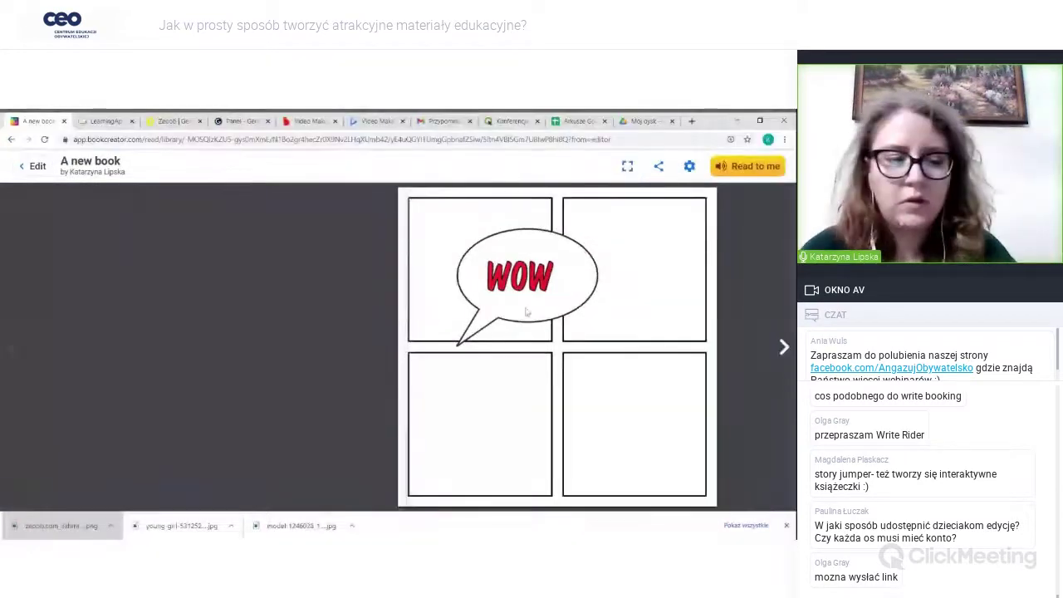
{"action": "left_click", "coordinate": [32, 166]}
{"action": "left_click", "coordinate": [31, 167]}
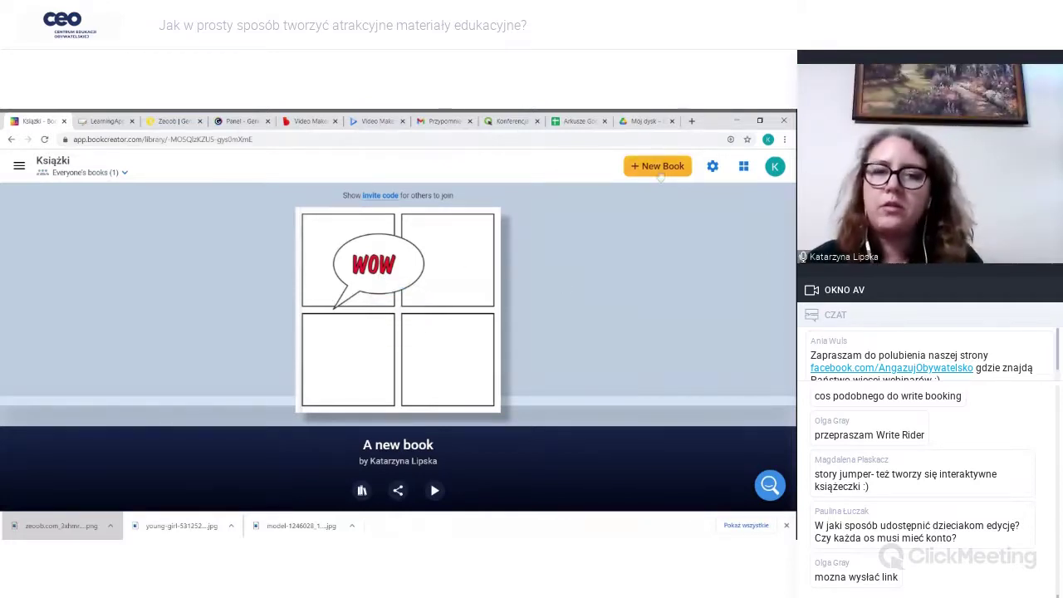
- Examine the realtime collaboration offer for "A new book" and open the library's list of teachers and authors
{"action": "left_click", "coordinate": [399, 491]}
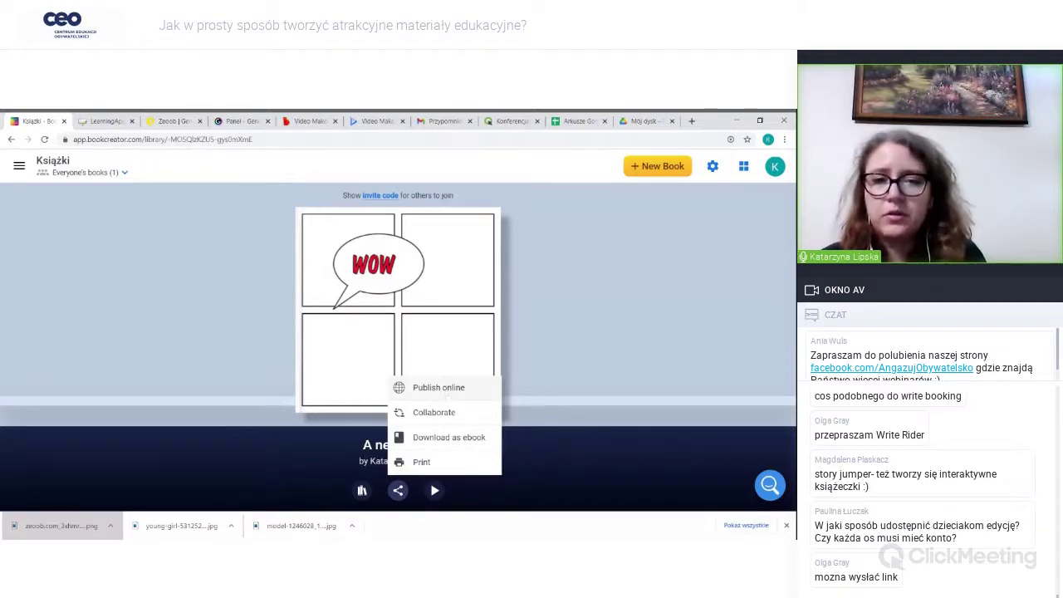
{"action": "left_click", "coordinate": [456, 420]}
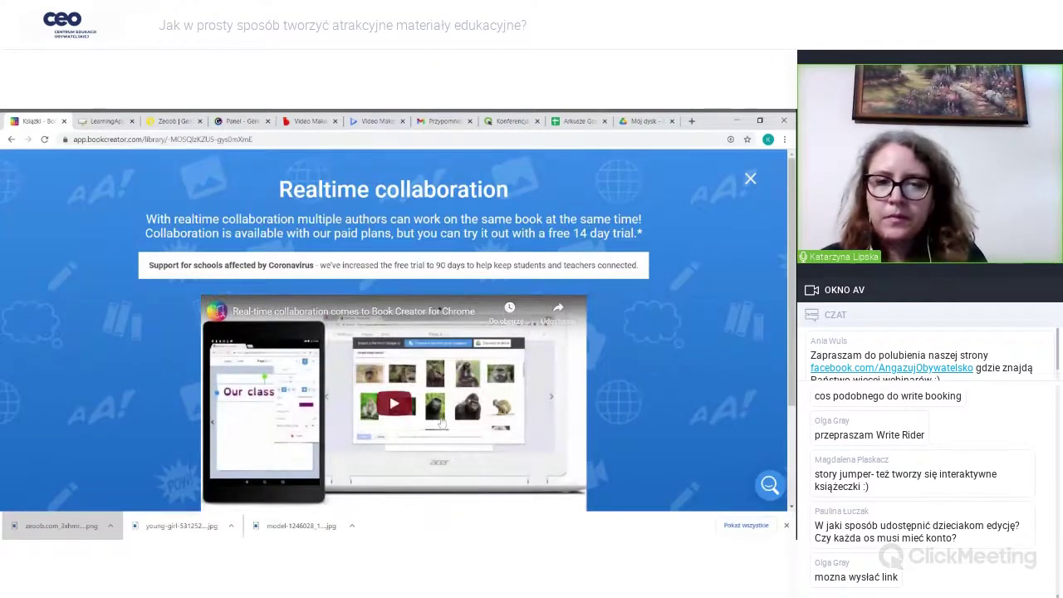
{"action": "scroll", "coordinate": [456, 420], "scroll_direction": "down", "scroll_amount": 3}
{"action": "scroll", "coordinate": [383, 222], "scroll_direction": "up", "scroll_amount": 3}
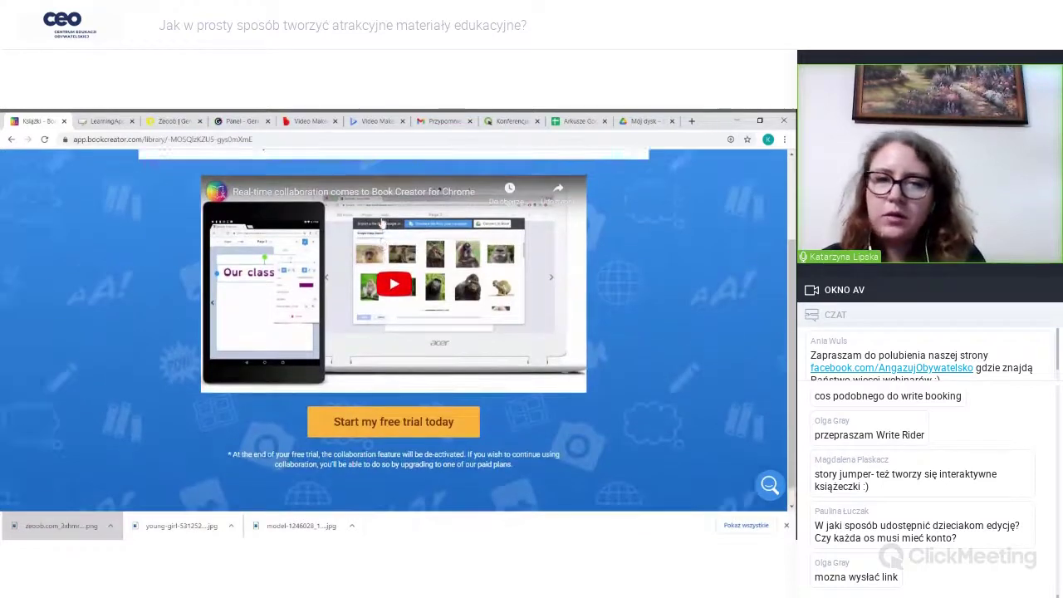
{"action": "left_click", "coordinate": [765, 137]}
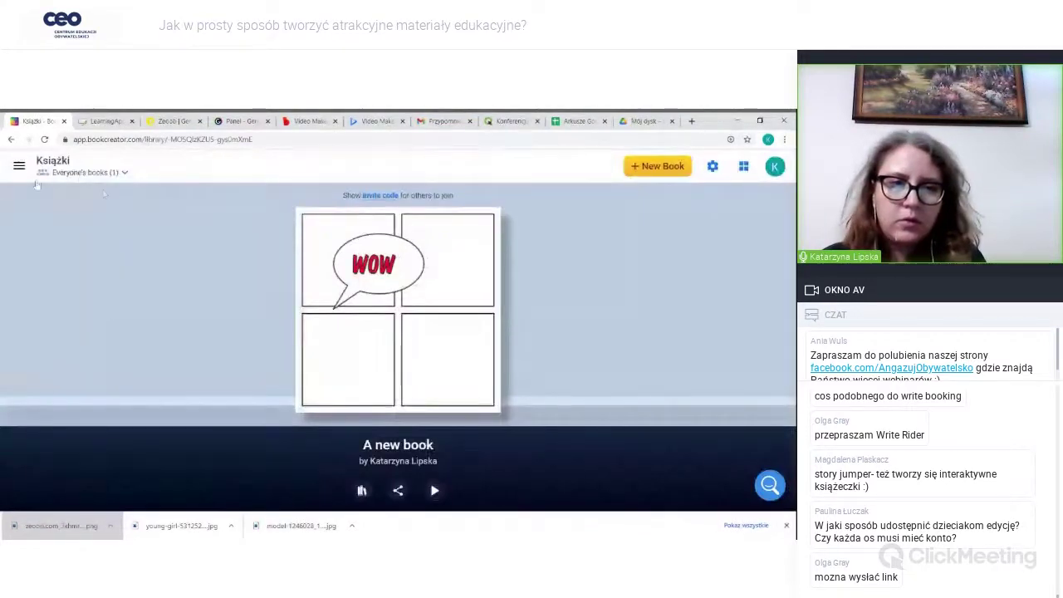
{"action": "left_click", "coordinate": [123, 175]}
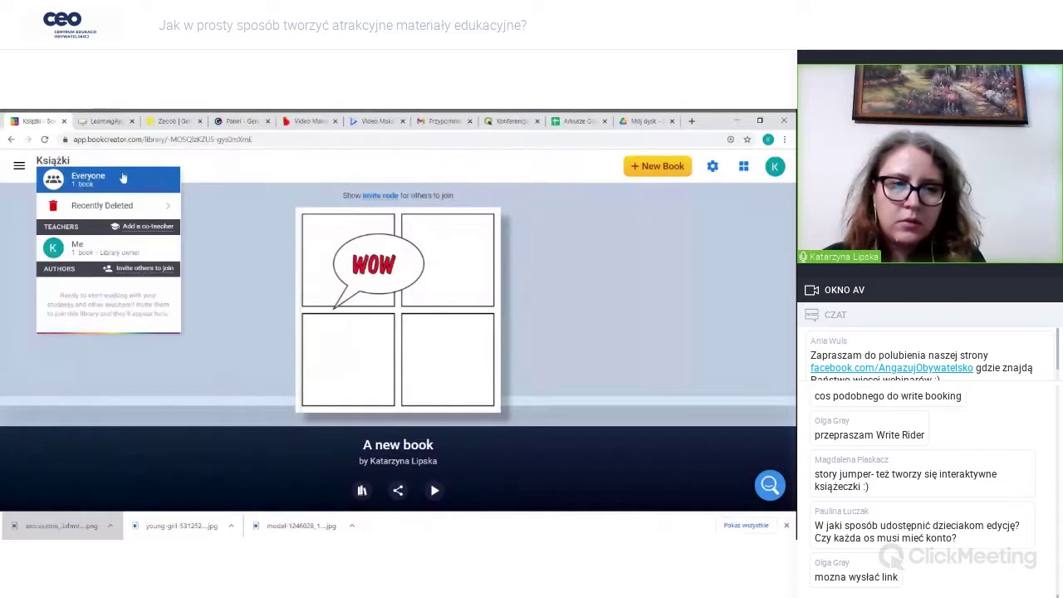
- Examine the code for inviting other students and teachers to the Książki library, and return to the library
{"action": "left_click", "coordinate": [149, 268]}
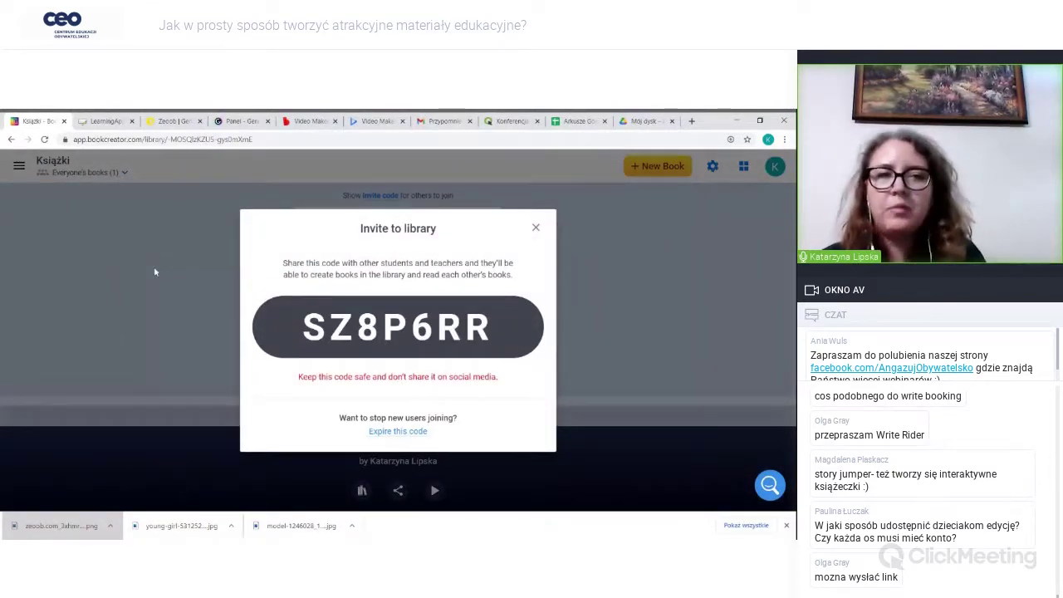
{"action": "left_click", "coordinate": [24, 206]}
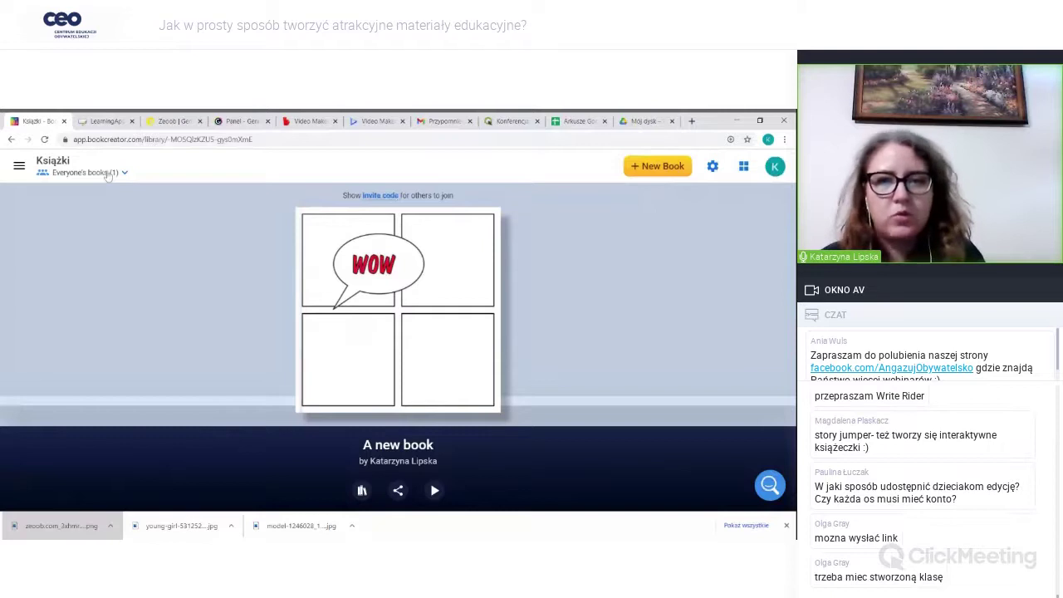
{"action": "left_click", "coordinate": [107, 174]}
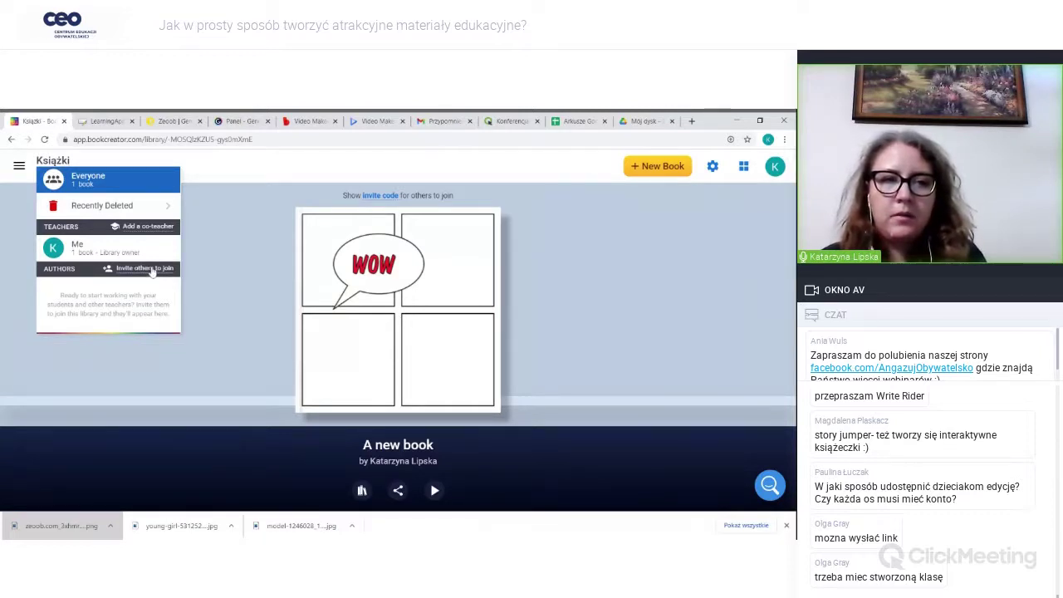
{"action": "left_click", "coordinate": [90, 178]}
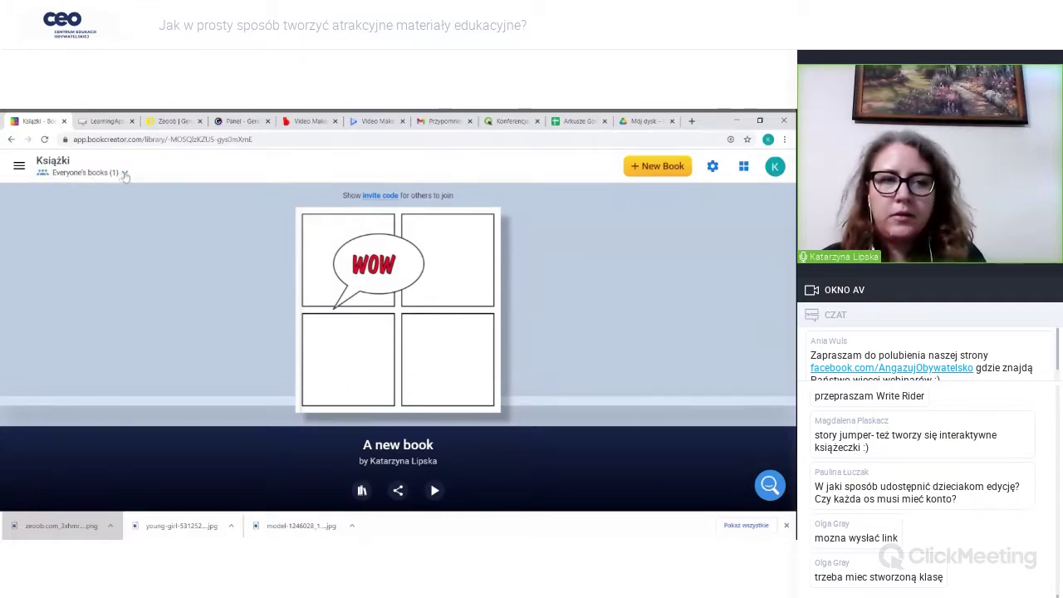
{"action": "left_click", "coordinate": [124, 174]}
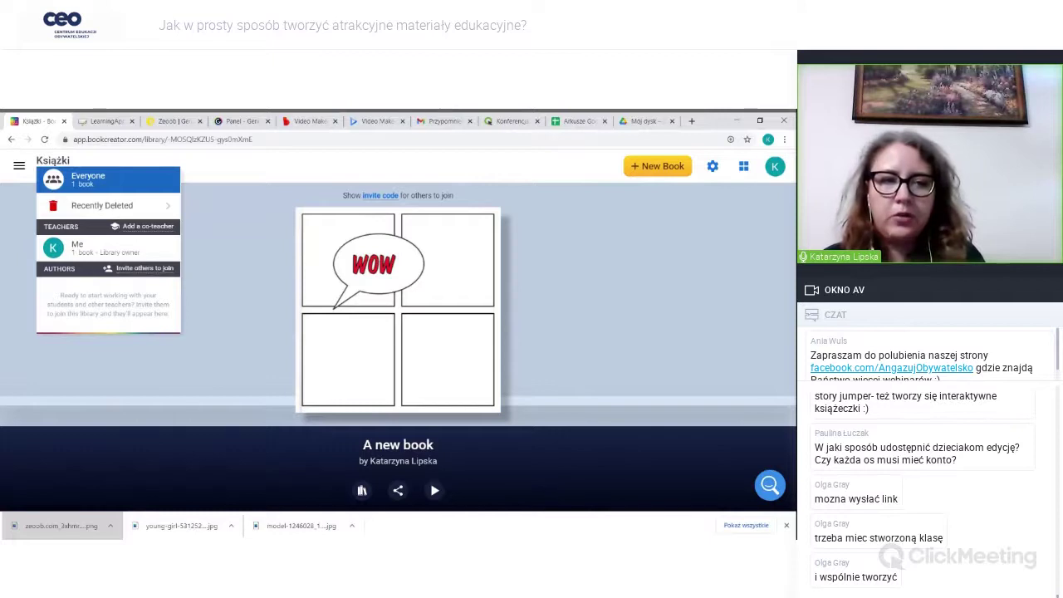
{"action": "left_click", "coordinate": [142, 270]}
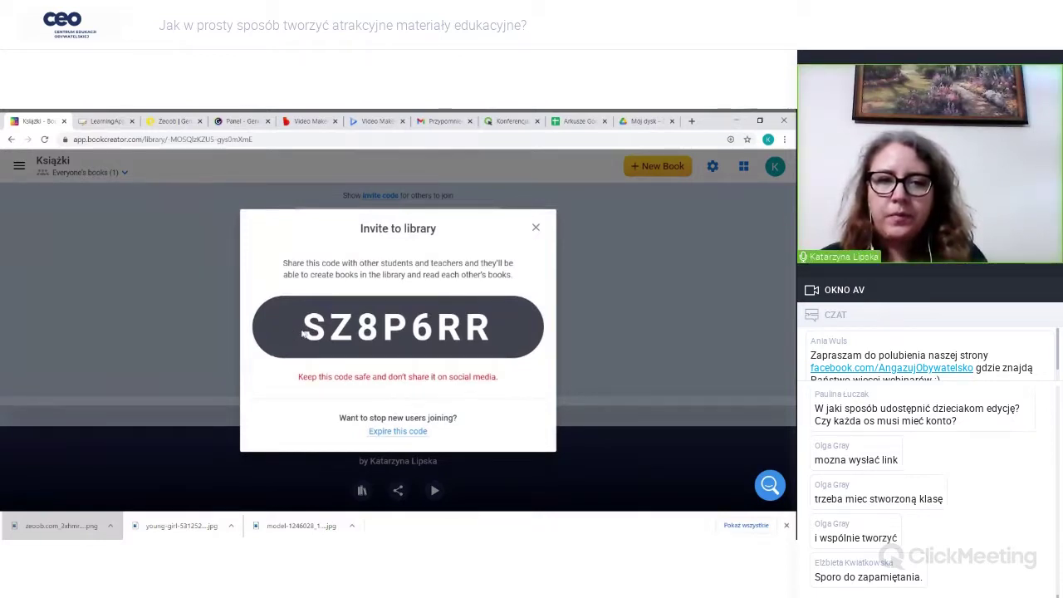
{"action": "left_click_drag", "start_coordinate": [301, 328], "coordinate": [499, 332]}
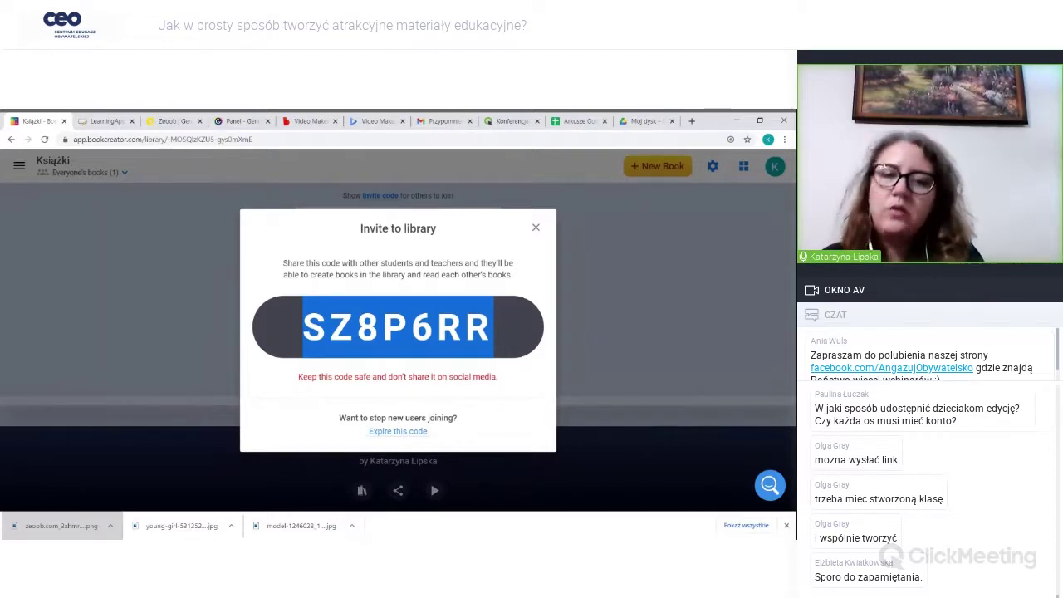
{"action": "left_click", "coordinate": [536, 227]}
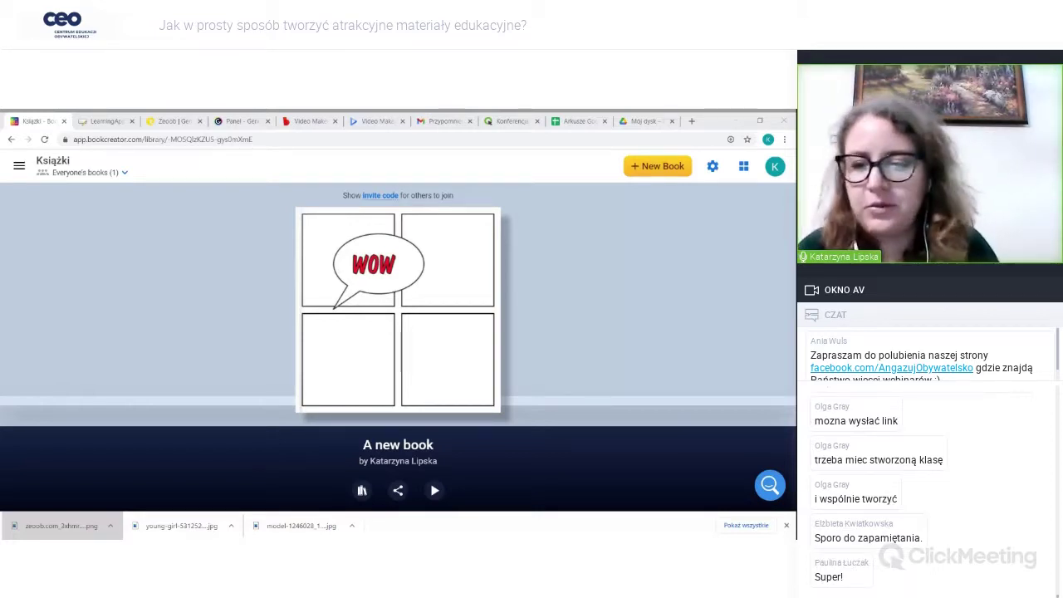
{"action": "left_click", "coordinate": [133, 273]}
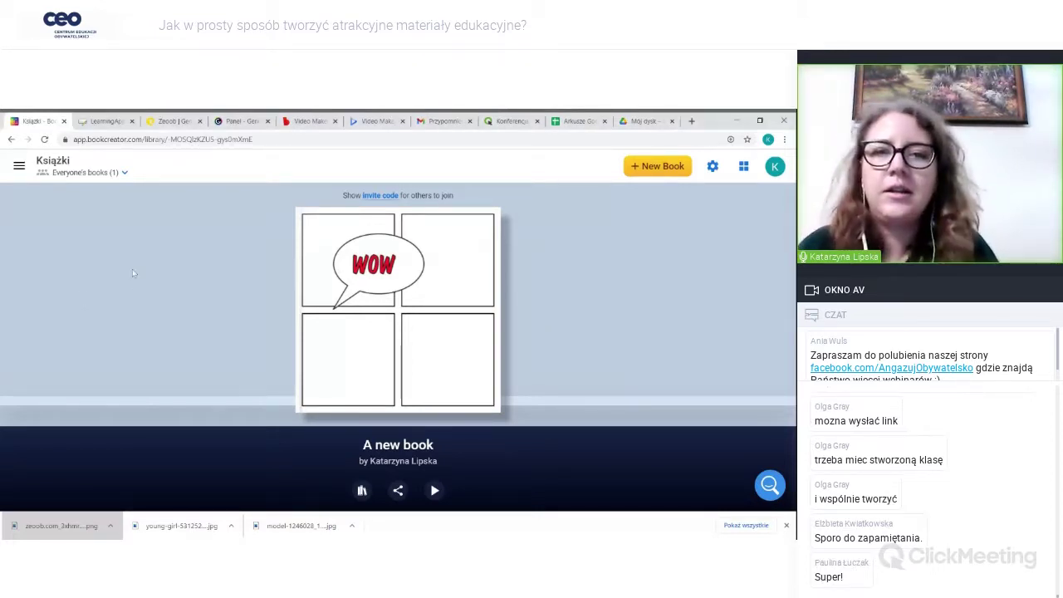
{"action": "mouse_move", "coordinate": [301, 278]}
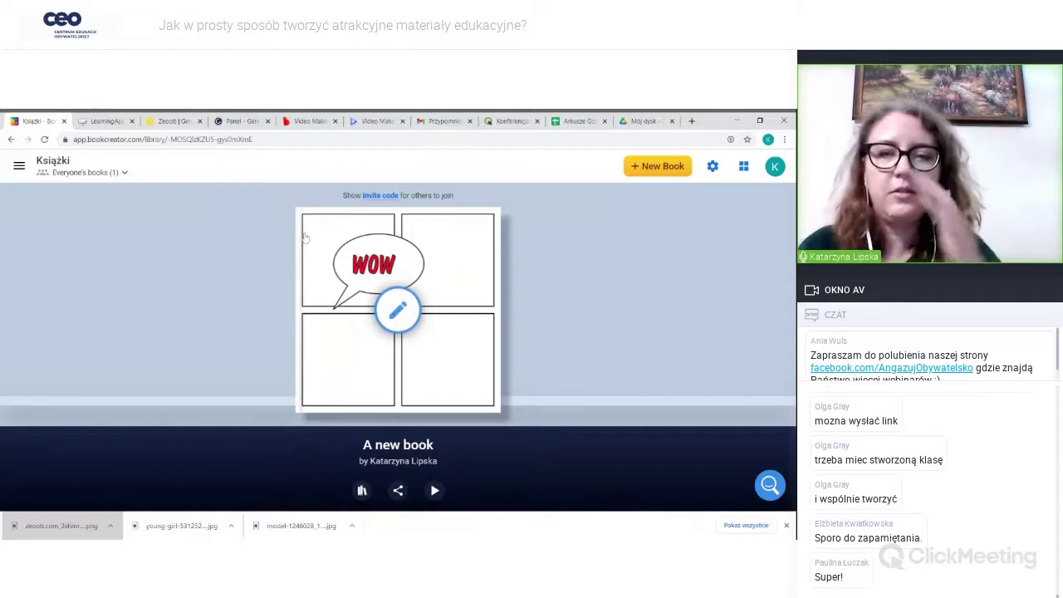
{"action": "left_click", "coordinate": [122, 174]}
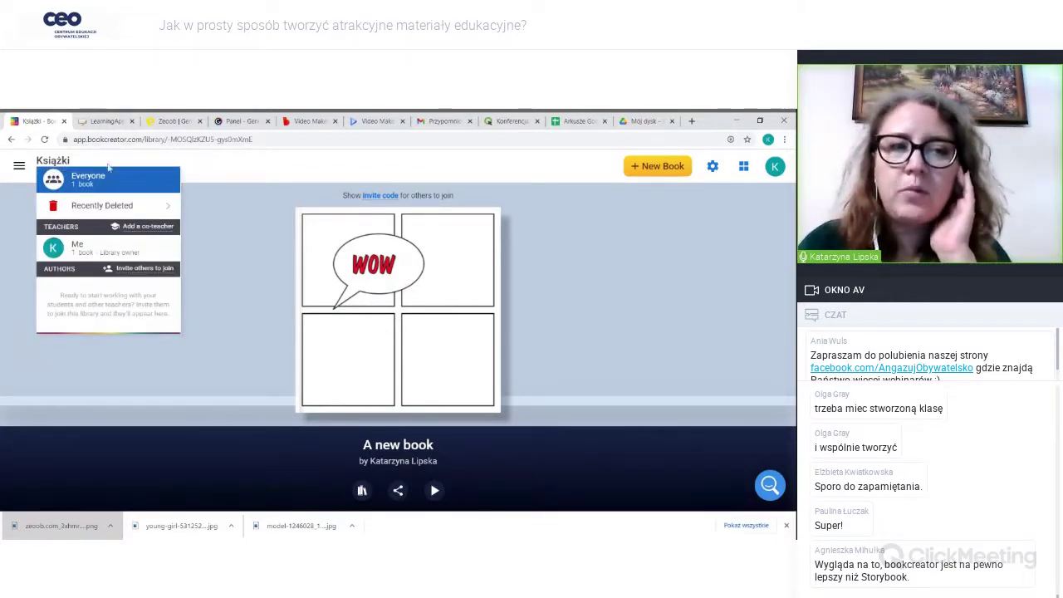
{"action": "left_click", "coordinate": [123, 177]}
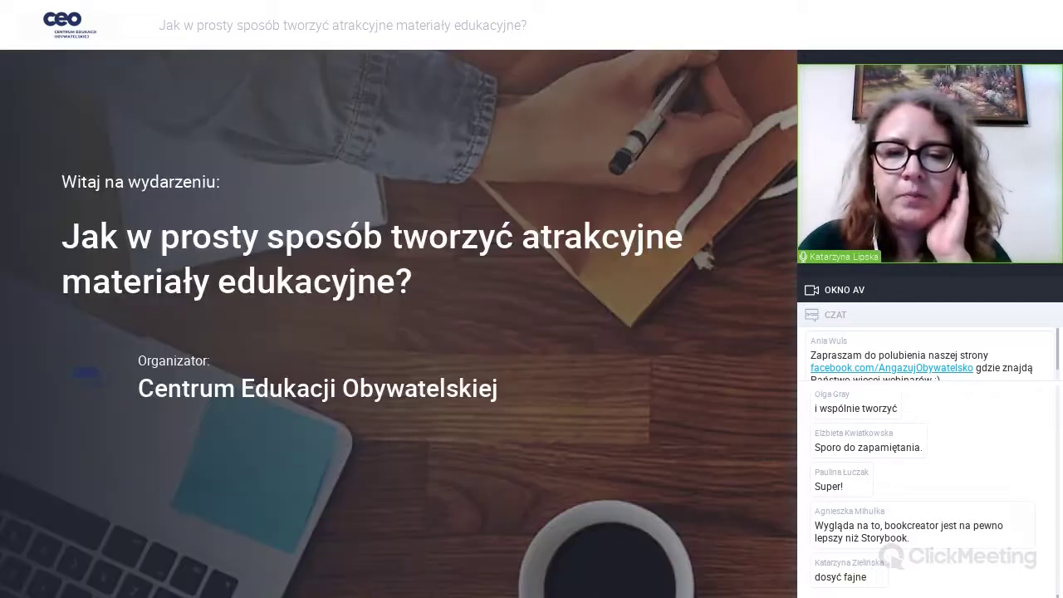
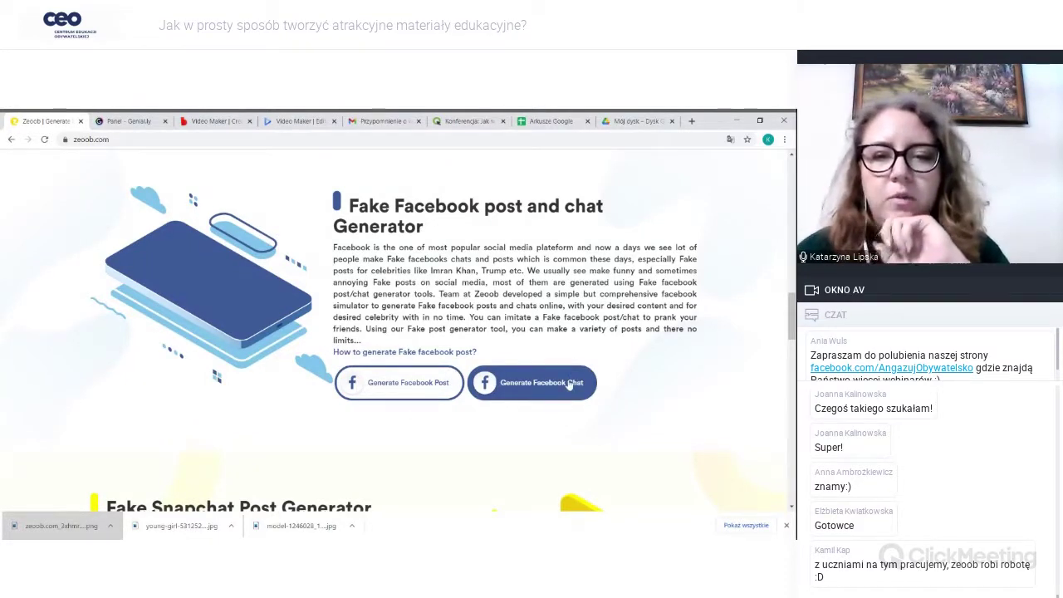
- Open Zeoob's Facebook chat generator and go to its general settings
{"action": "left_click", "coordinate": [570, 383]}
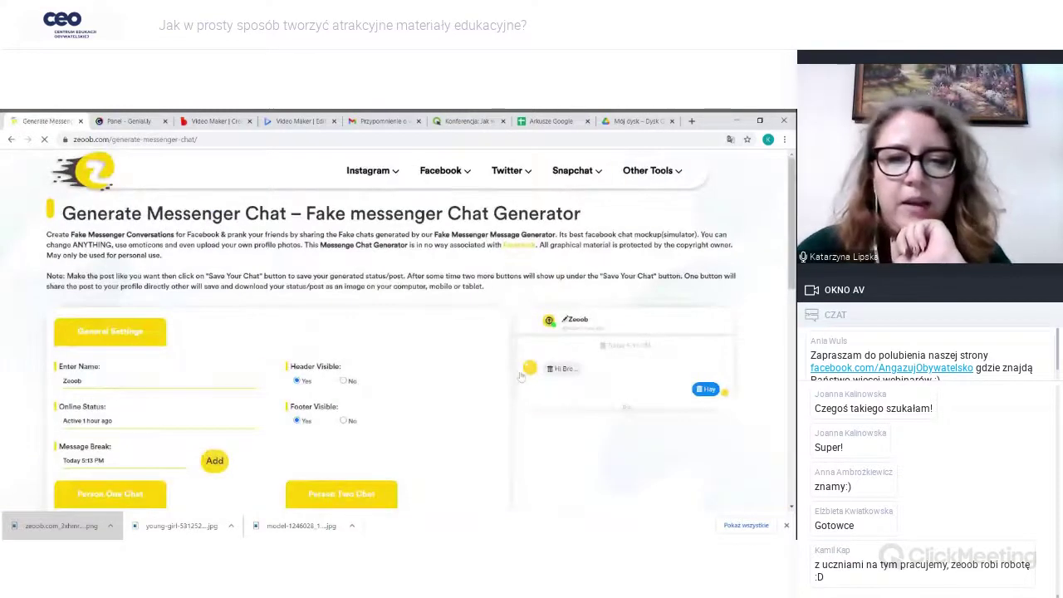
{"action": "scroll", "coordinate": [407, 341], "scroll_direction": "down", "scroll_amount": 1}
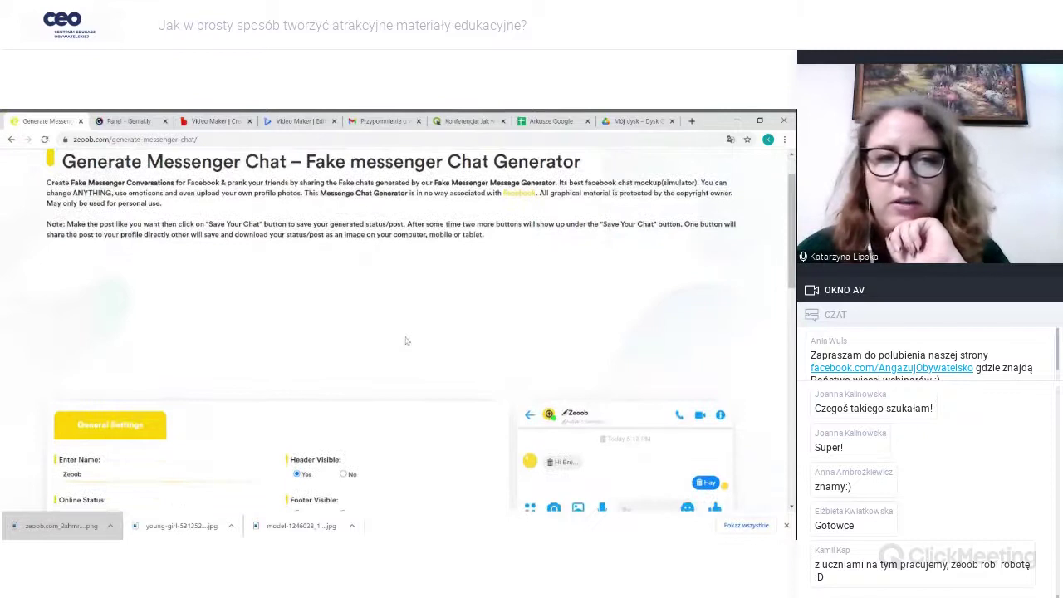
{"action": "scroll", "coordinate": [408, 340], "scroll_direction": "down", "scroll_amount": 1}
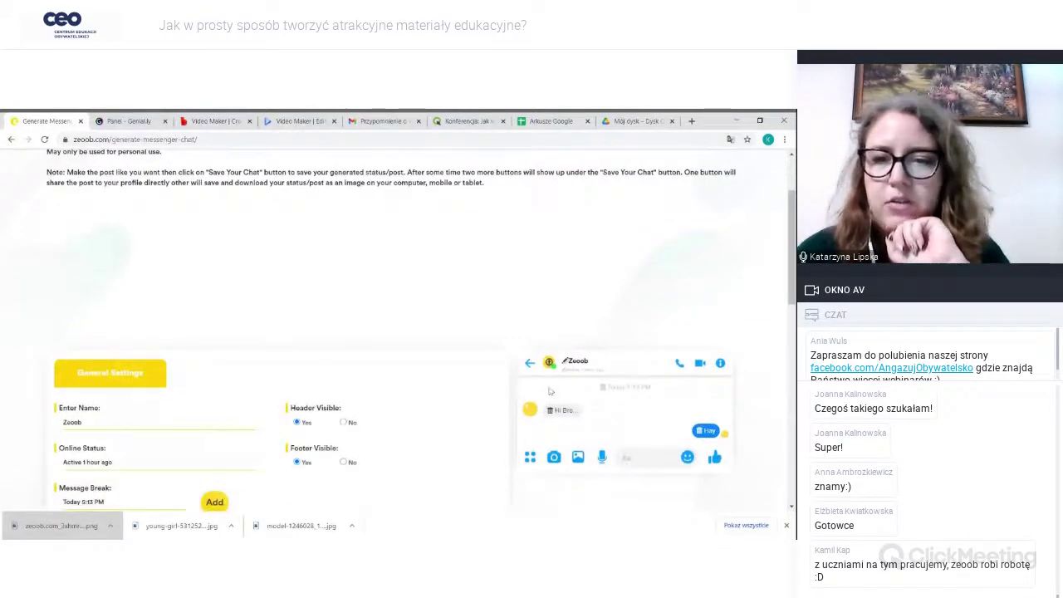
{"action": "scroll", "coordinate": [549, 391], "scroll_direction": "down", "scroll_amount": 1}
{"action": "scroll", "coordinate": [614, 354], "scroll_direction": "down", "scroll_amount": 1}
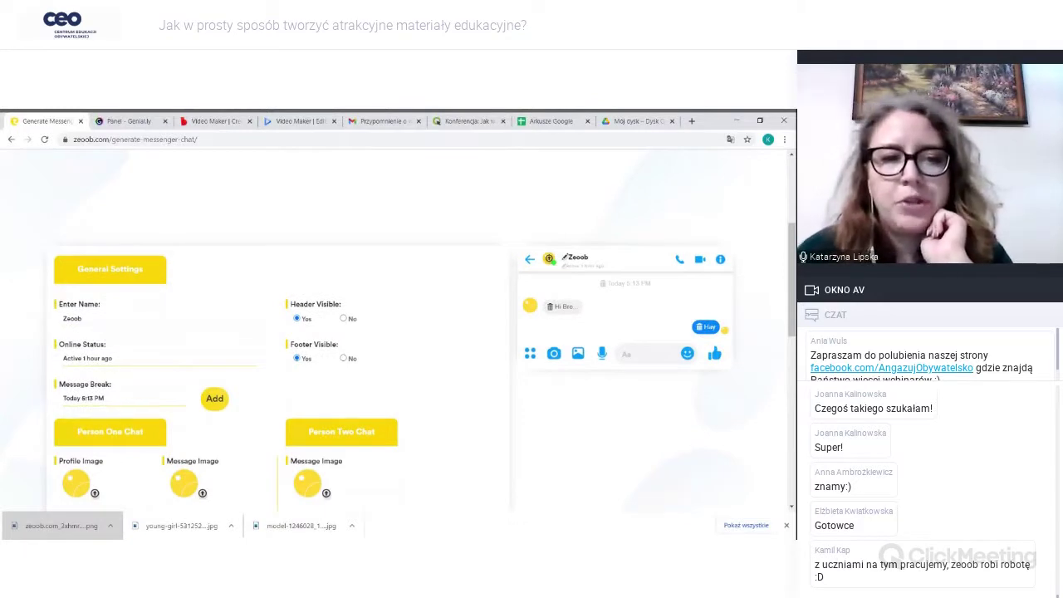
{"action": "scroll", "coordinate": [425, 358], "scroll_direction": "down", "scroll_amount": 1}
- Replace the default chat name with the fictional contact's full name and upload a profile photo for person one
{"action": "double_click", "coordinate": [73, 267]}
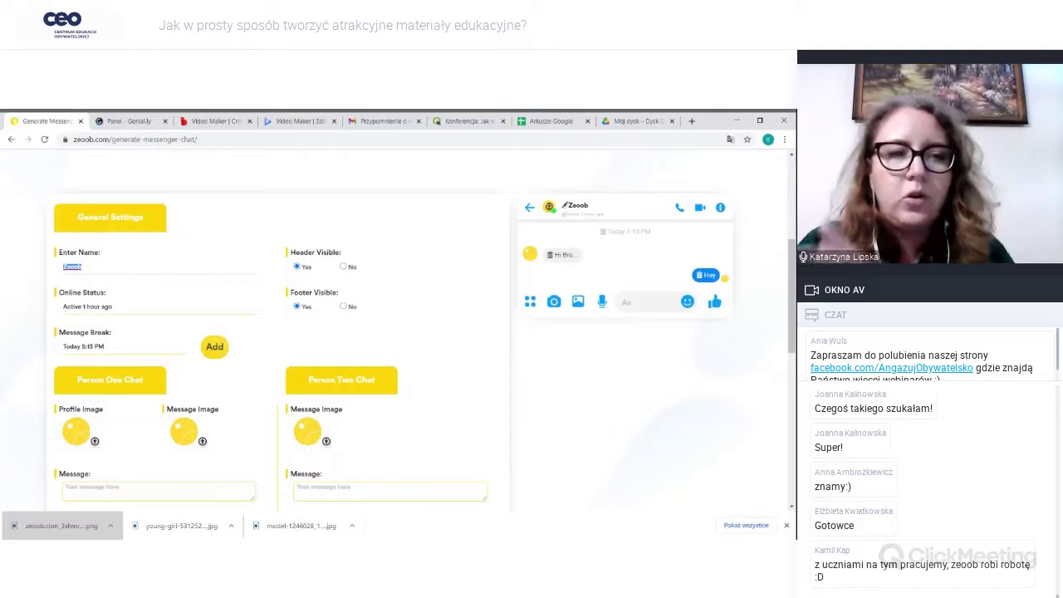
{"action": "key", "text": "BackSpace"}
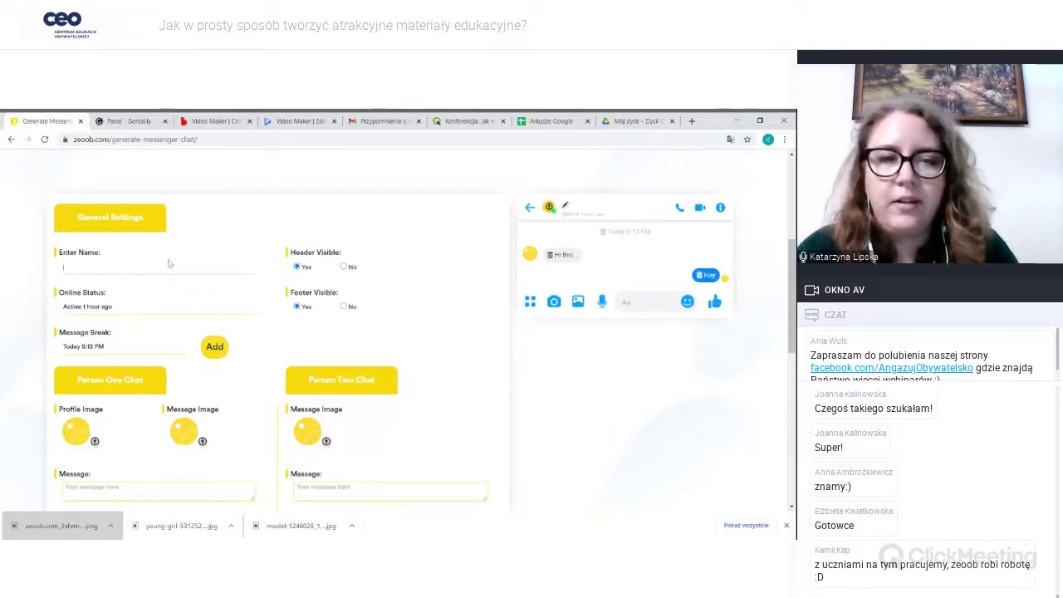
{"action": "type", "text": "Romek"}
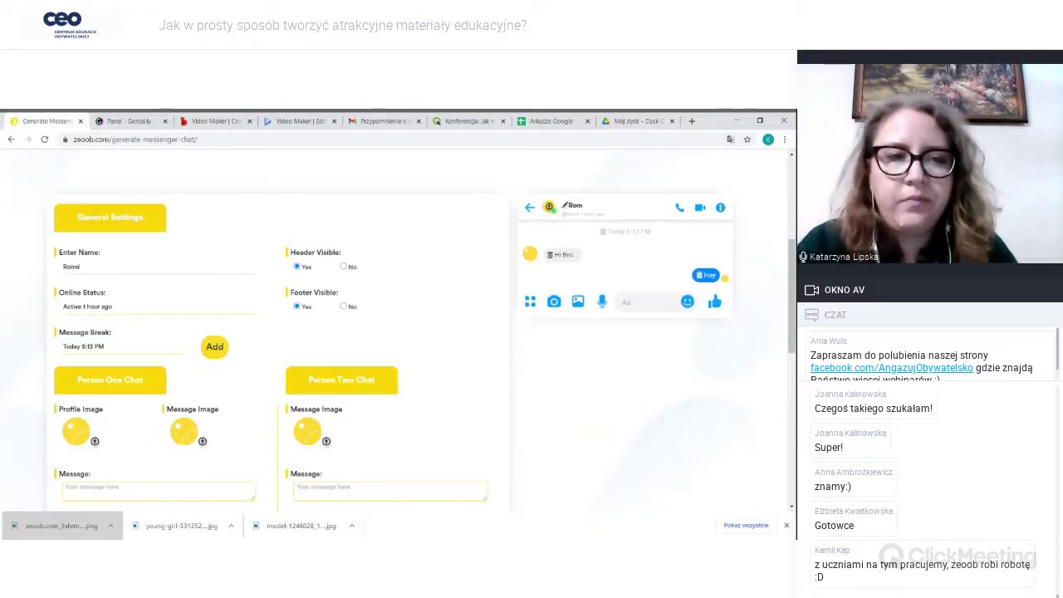
{"action": "type", "text": " Monteki"}
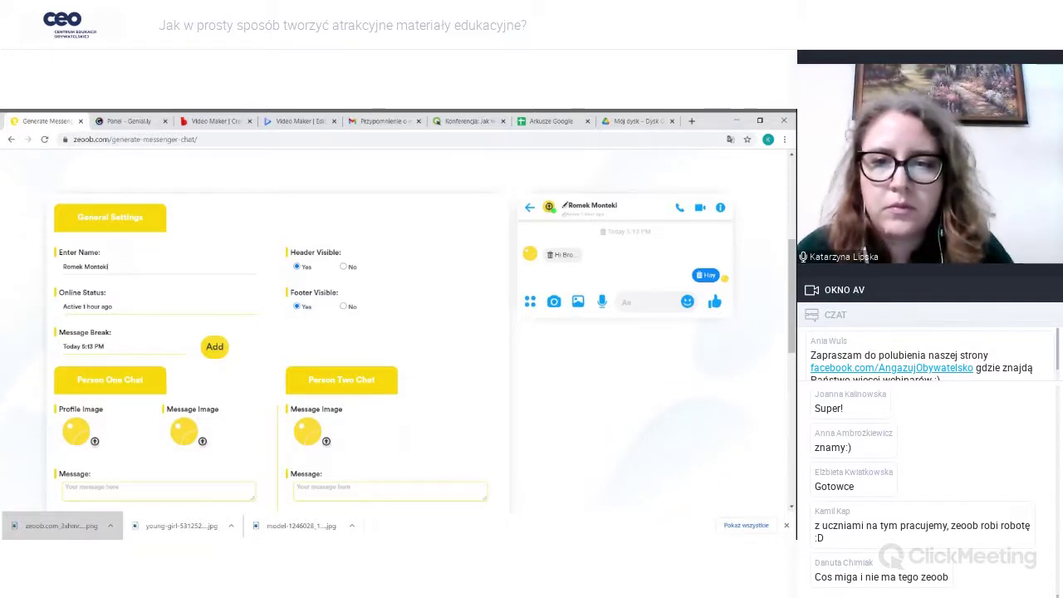
{"action": "scroll", "coordinate": [163, 430], "scroll_direction": "down", "scroll_amount": 1}
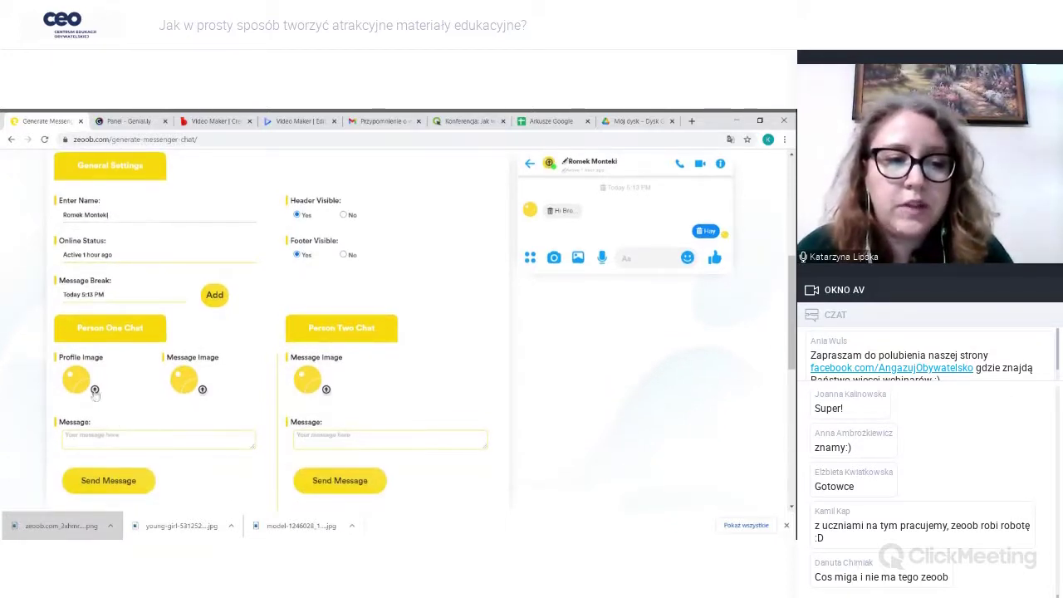
{"action": "left_click", "coordinate": [95, 390]}
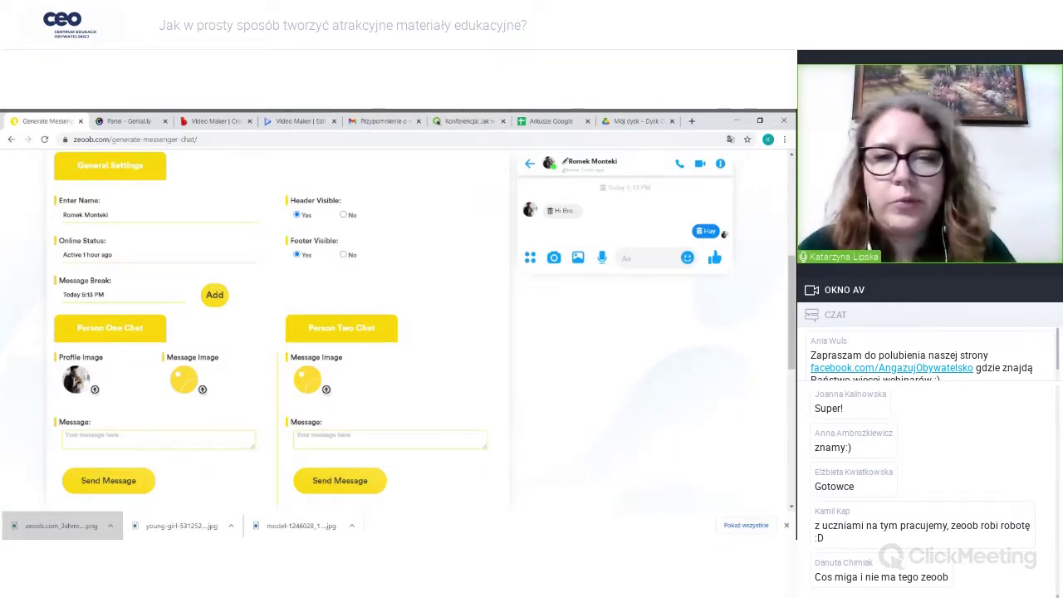
- Set the chat contact's online status to "Aktywny wczoraj"
{"action": "left_click_drag", "start_coordinate": [113, 255], "coordinate": [67, 255]}
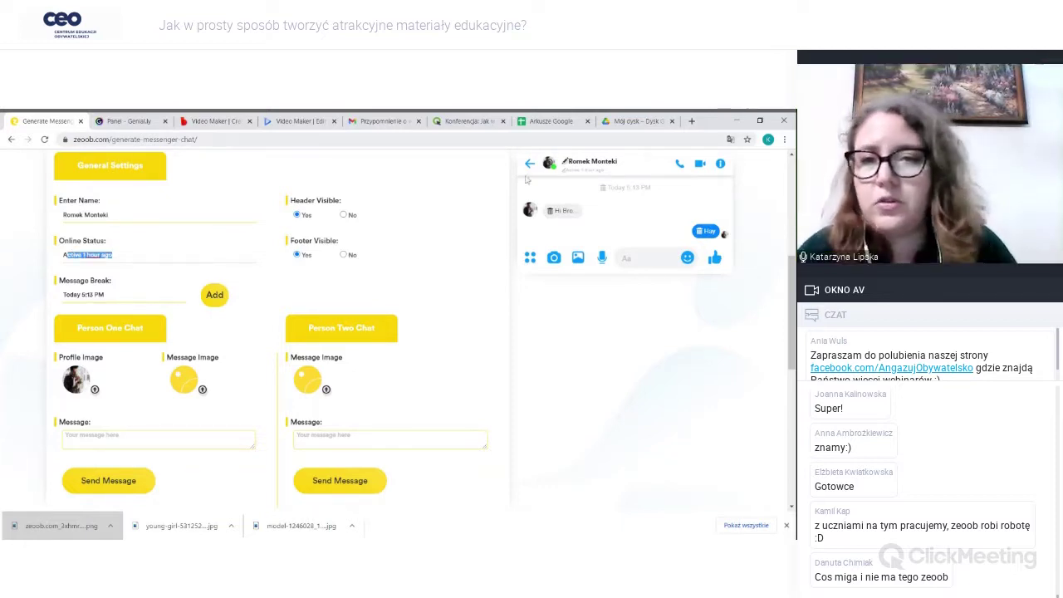
{"action": "type", "text": "Aktywny"}
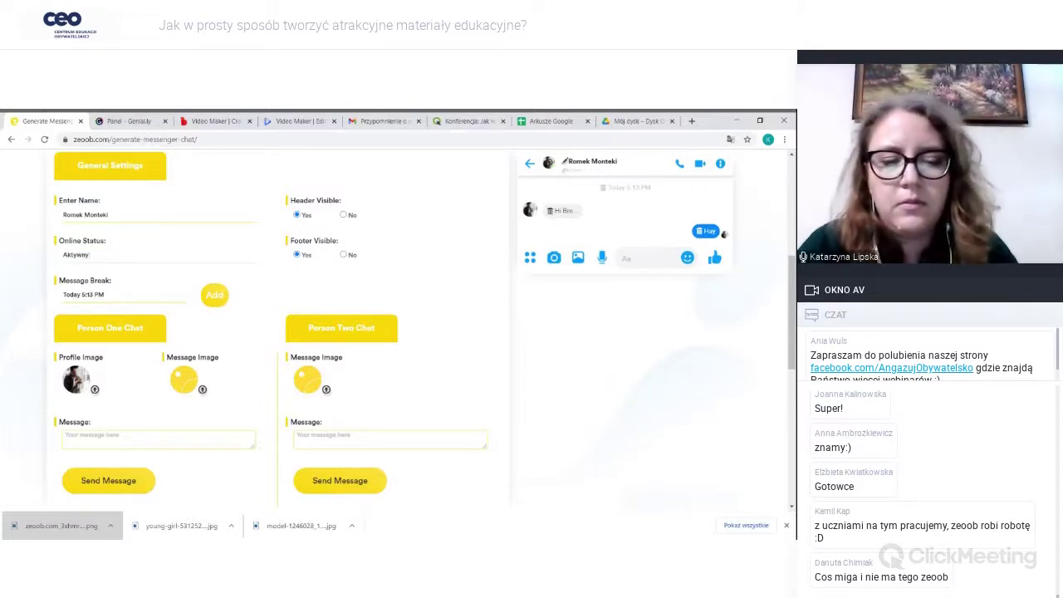
{"action": "type", "text": " wczoraj"}
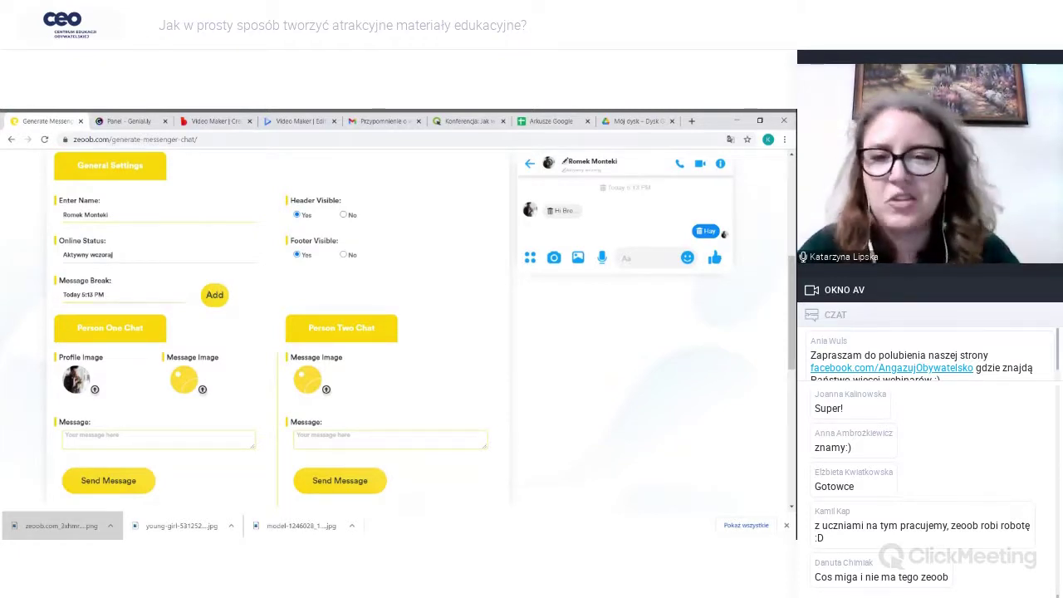
- Delete the two sample messages, "Hi Bro..." and "Hey", from the chat preview
{"action": "scroll", "coordinate": [244, 389], "scroll_direction": "down", "scroll_amount": 2}
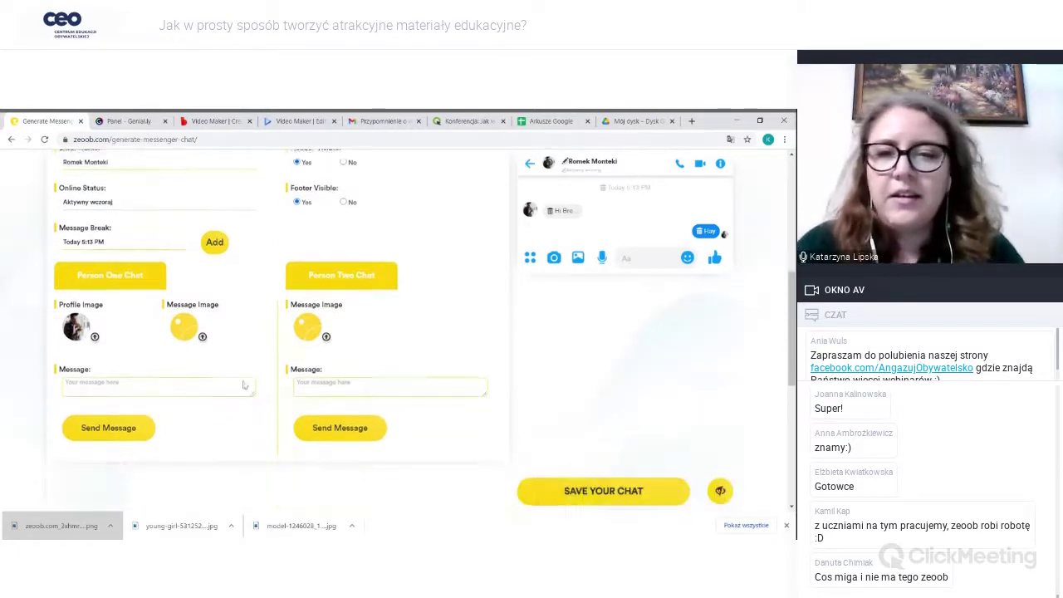
{"action": "scroll", "coordinate": [245, 385], "scroll_direction": "down", "scroll_amount": 1}
{"action": "scroll", "coordinate": [507, 287], "scroll_direction": "up", "scroll_amount": 1}
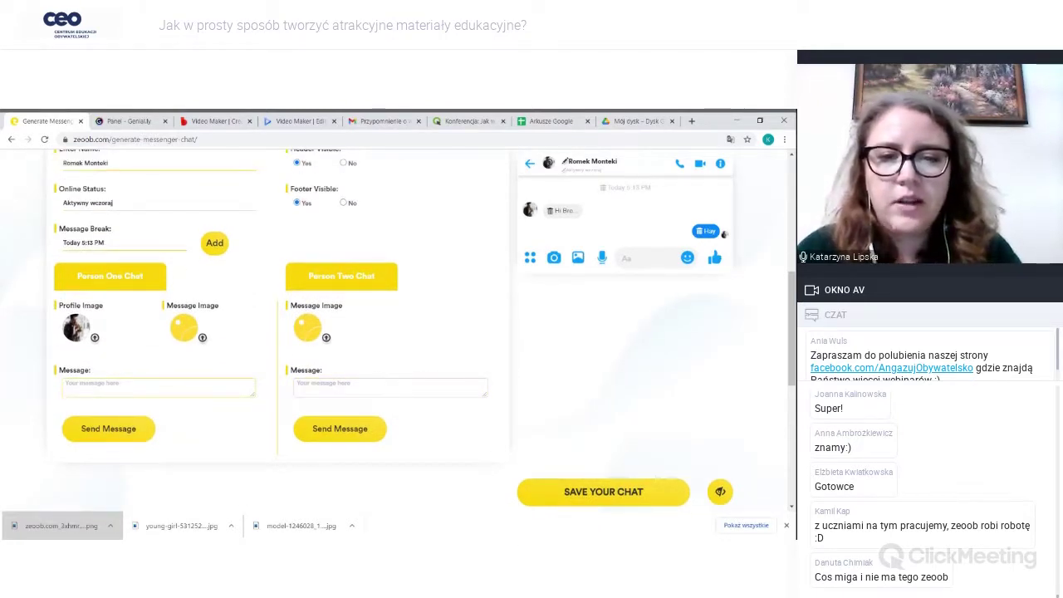
{"action": "left_click", "coordinate": [332, 386]}
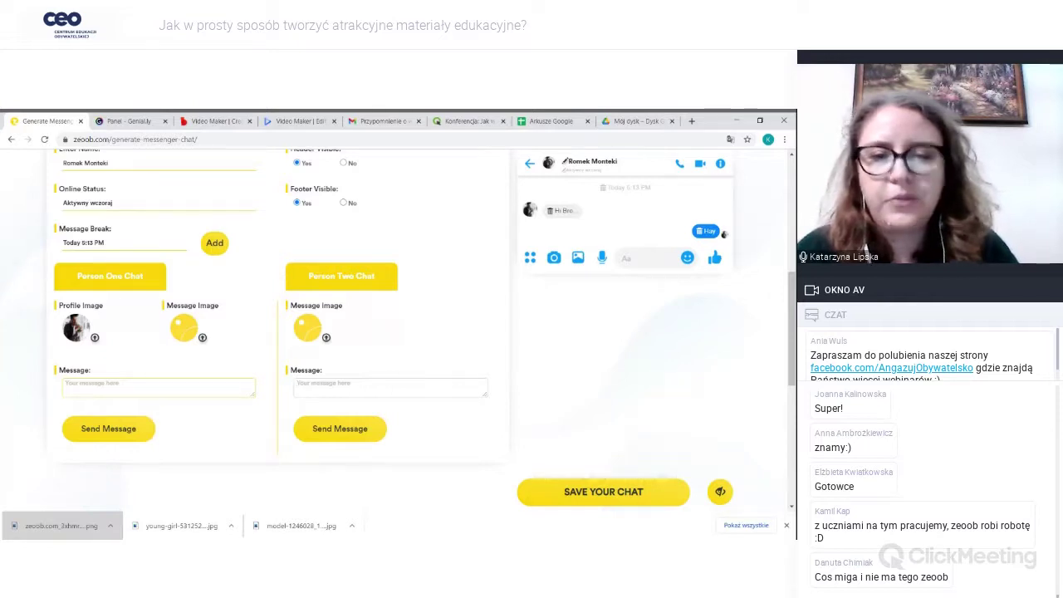
{"action": "scroll", "coordinate": [550, 221], "scroll_direction": "up", "scroll_amount": 2}
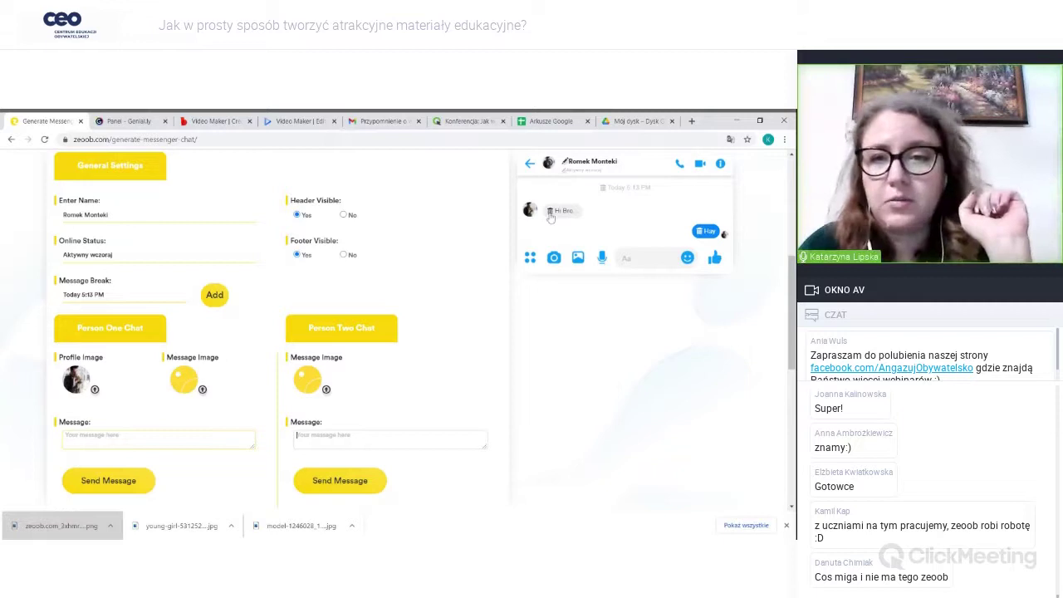
{"action": "left_click", "coordinate": [550, 213]}
{"action": "left_click", "coordinate": [699, 214]}
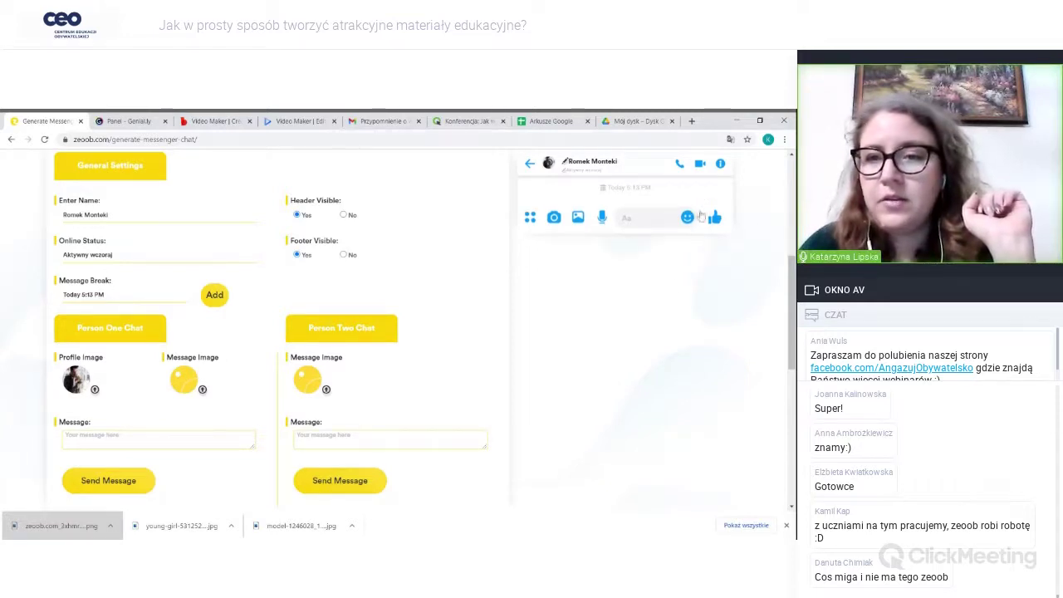
{"action": "scroll", "coordinate": [658, 331], "scroll_direction": "up", "scroll_amount": 1}
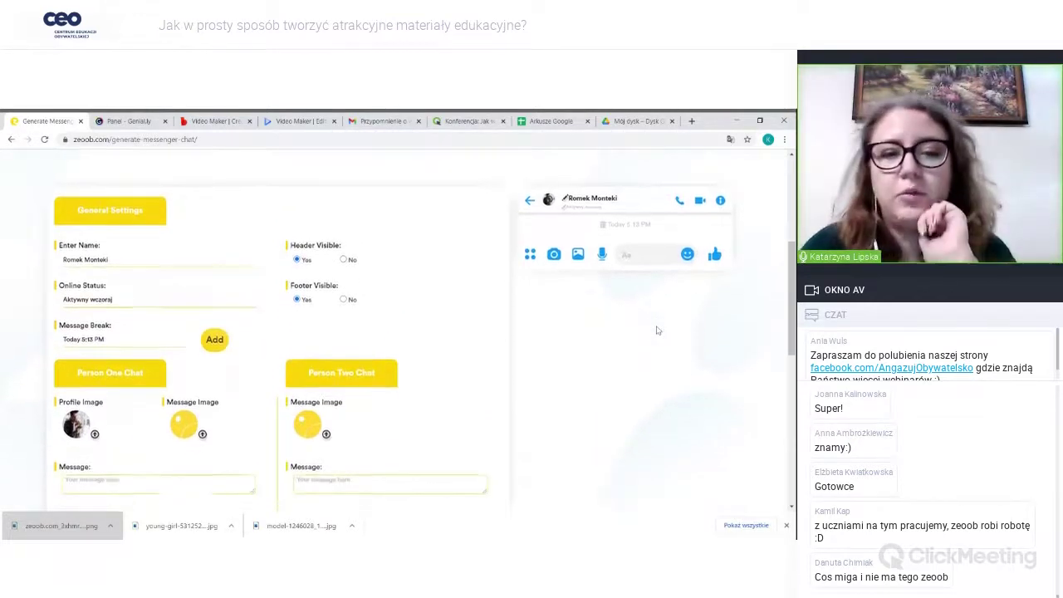
- Send a "hej" greeting with the contact's first name as person two, and a "hej" reply with the friend's first name as person one
{"action": "left_click", "coordinate": [297, 435]}
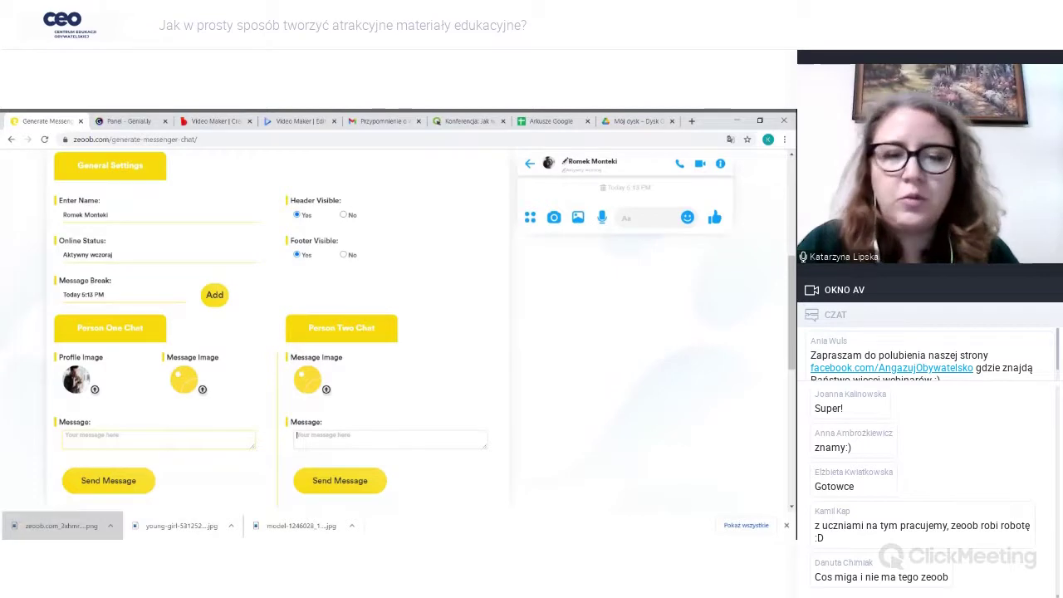
{"action": "type", "text": "cześć Ro"}
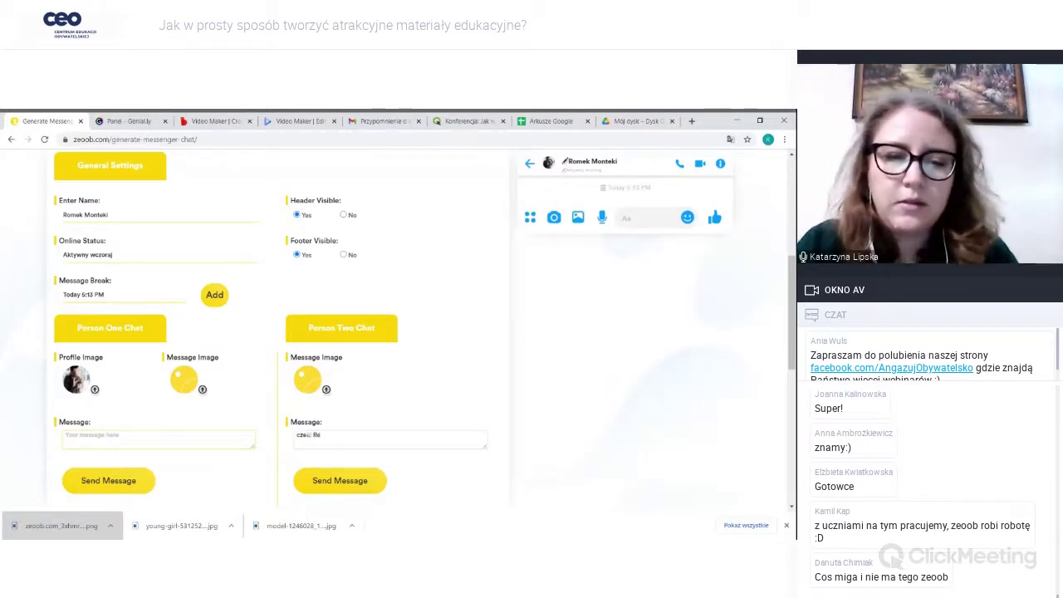
{"action": "type", "text": "mek"}
{"action": "key", "text": "ctrl+a"}
{"action": "type", "text": "hej Rom"}
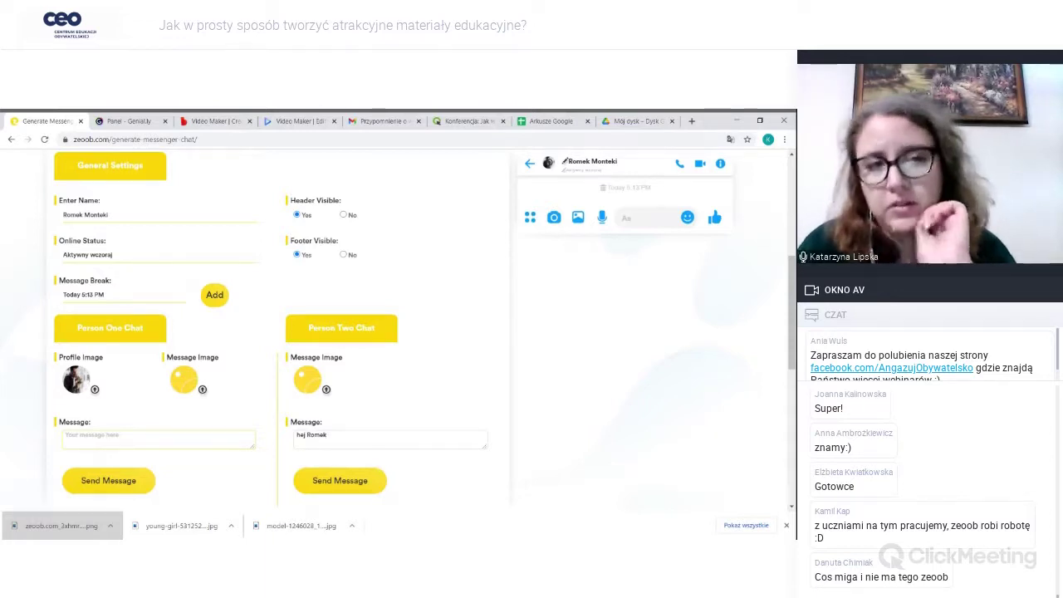
{"action": "left_click", "coordinate": [340, 481]}
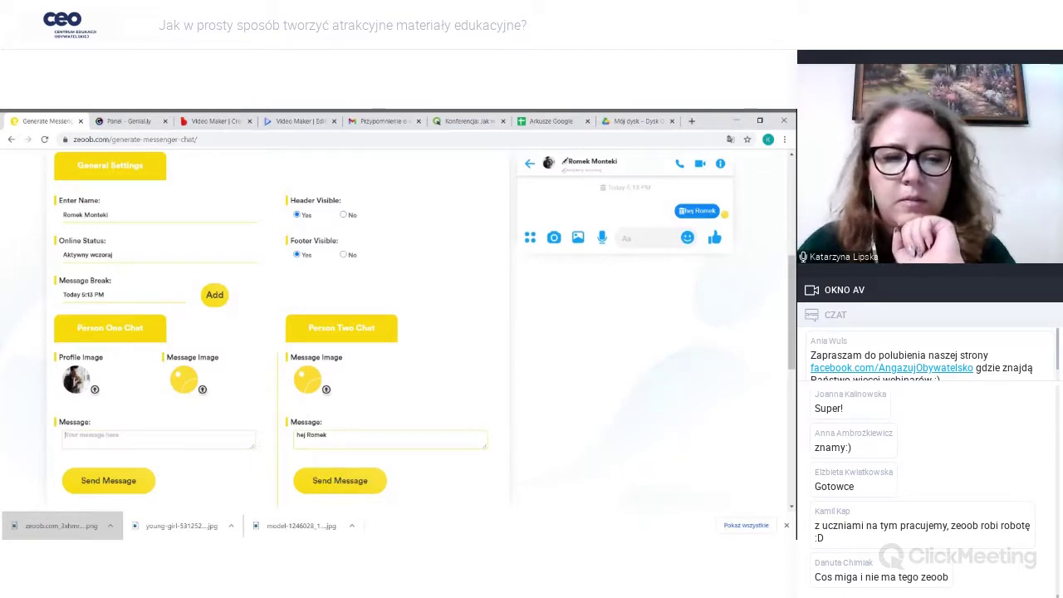
{"action": "type", "text": "hej Julka"}
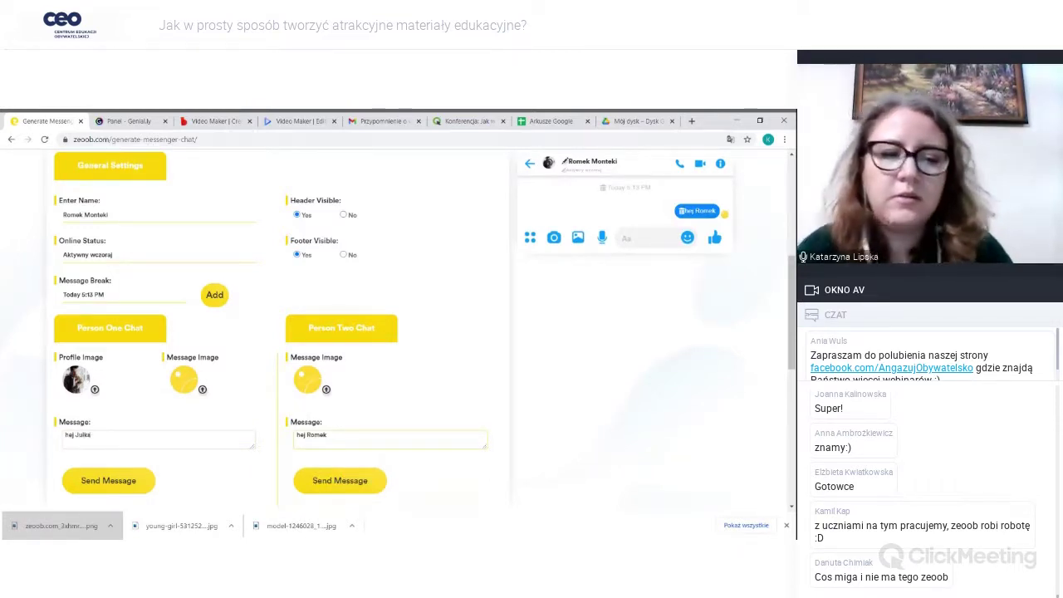
{"action": "left_click", "coordinate": [120, 482]}
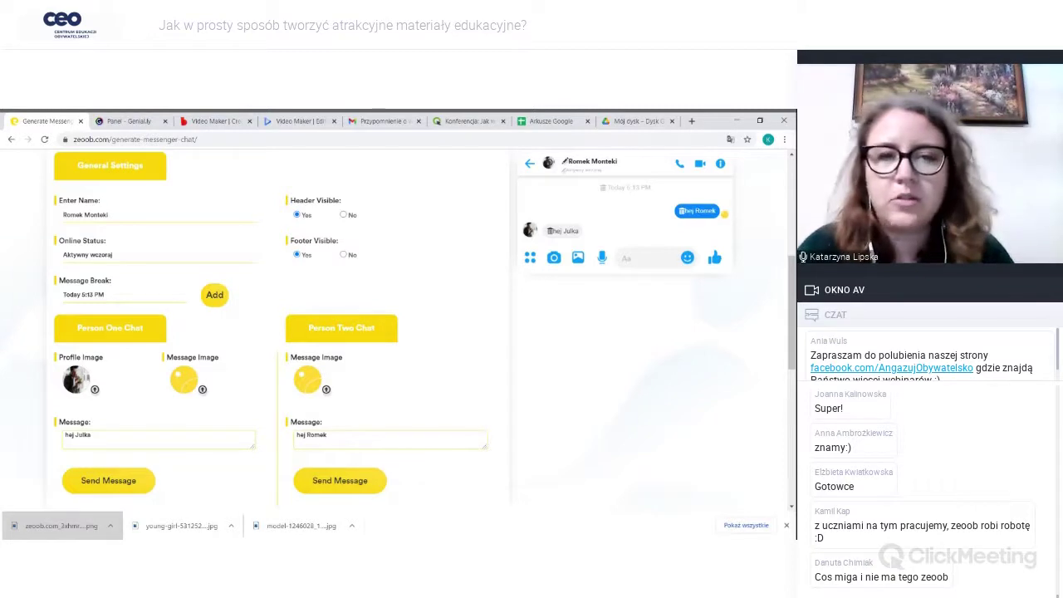
- Upload the photo of the reclining woman with a rose as person two's message image
{"action": "scroll", "coordinate": [629, 368], "scroll_direction": "down", "scroll_amount": 2}
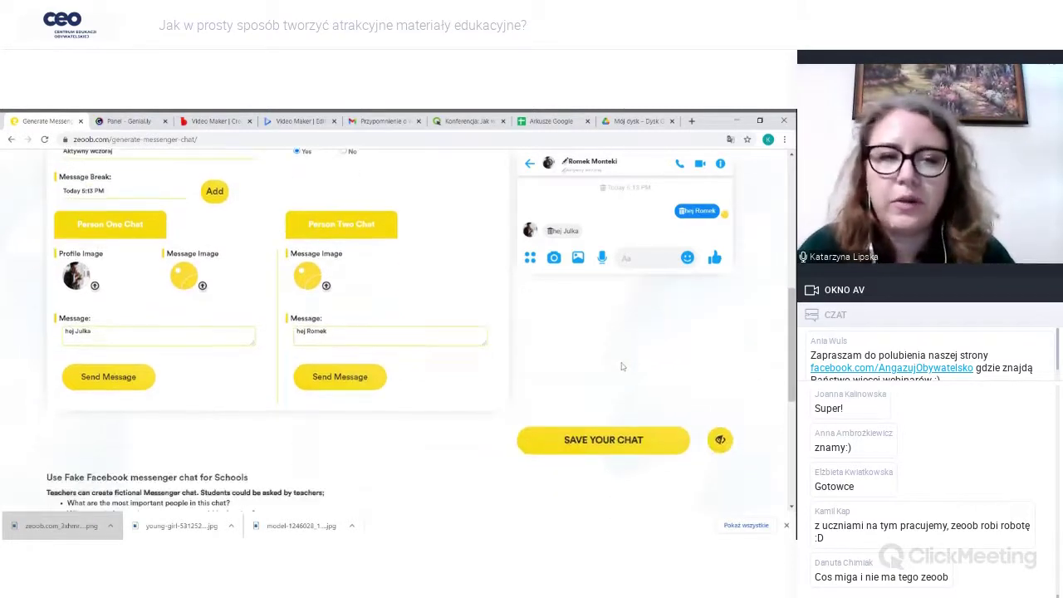
{"action": "scroll", "coordinate": [615, 364], "scroll_direction": "up", "scroll_amount": 2}
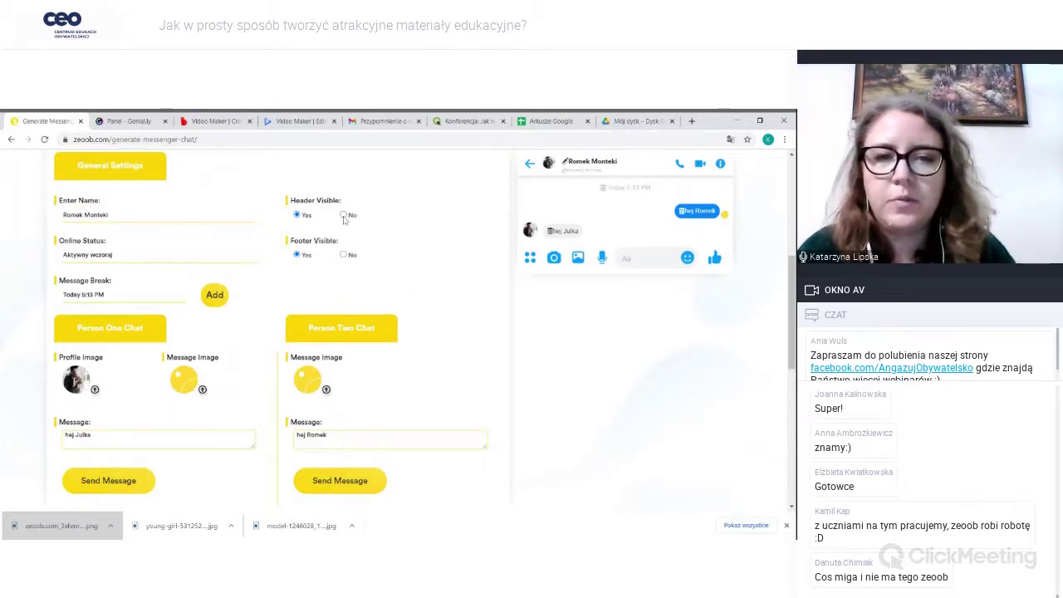
{"action": "left_click", "coordinate": [325, 390]}
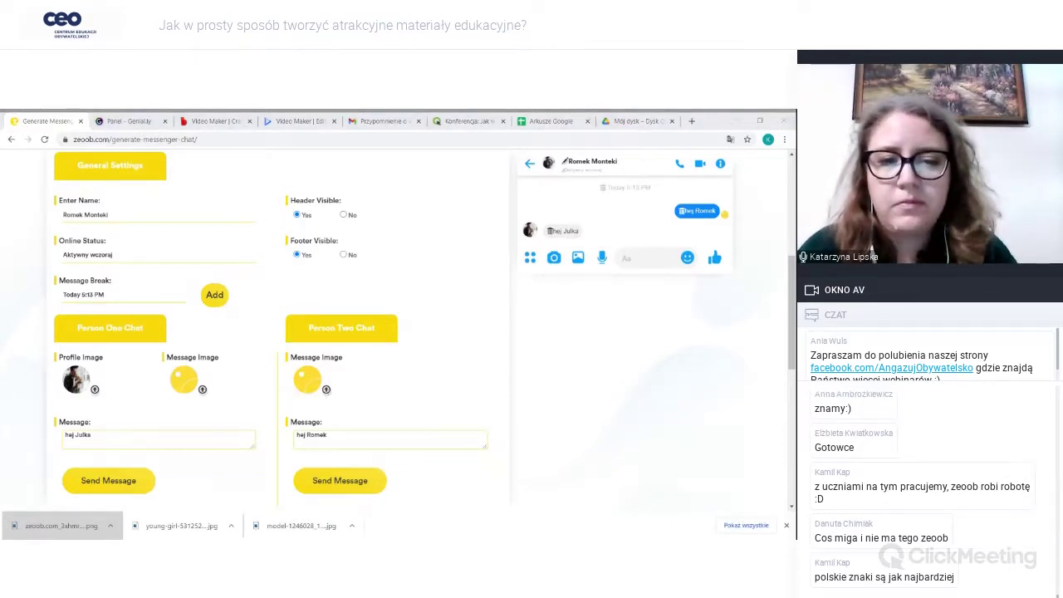
{"action": "key", "text": "Return"}
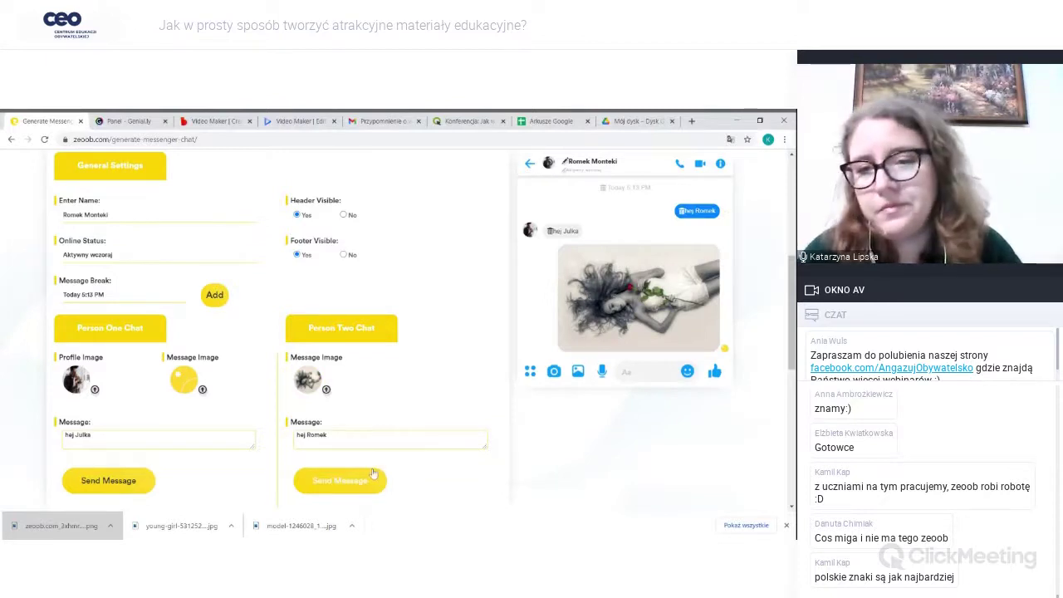
- Save the finished chat, download it as a PNG image, and check the downloaded file
{"action": "scroll", "coordinate": [315, 308], "scroll_direction": "down", "scroll_amount": 1}
{"action": "scroll", "coordinate": [316, 308], "scroll_direction": "down", "scroll_amount": 3}
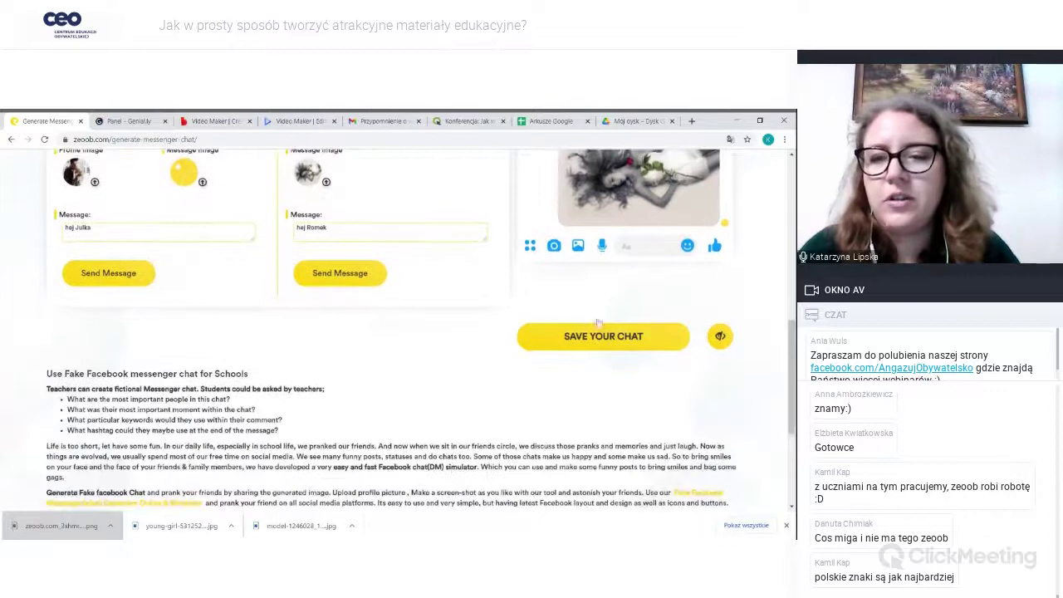
{"action": "scroll", "coordinate": [717, 339], "scroll_direction": "up", "scroll_amount": 4}
{"action": "scroll", "coordinate": [715, 340], "scroll_direction": "down", "scroll_amount": 4}
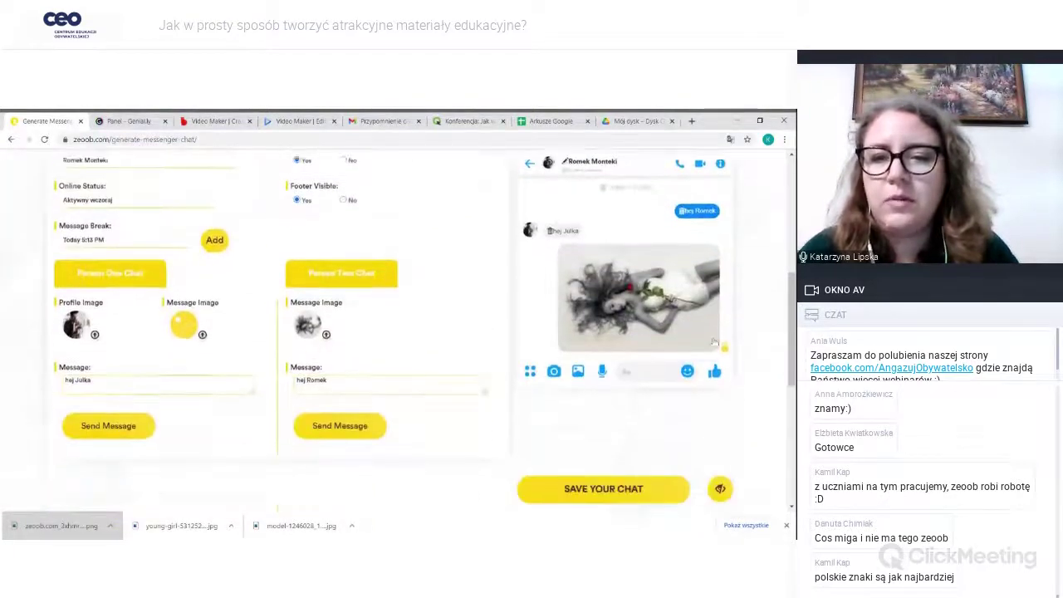
{"action": "left_click", "coordinate": [561, 347]}
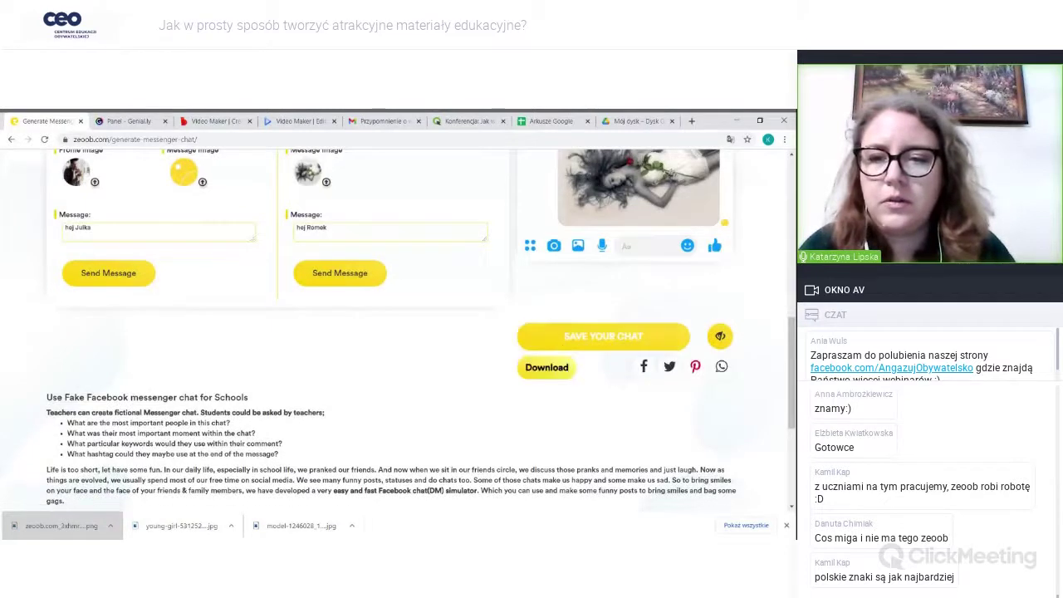
{"action": "left_click", "coordinate": [558, 372]}
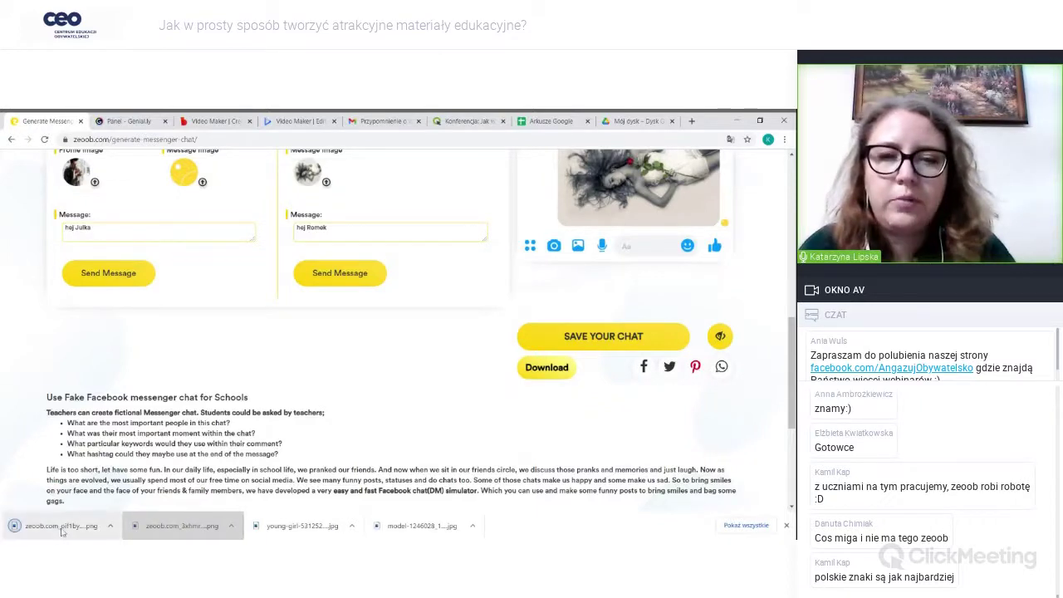
{"action": "left_click", "coordinate": [61, 529]}
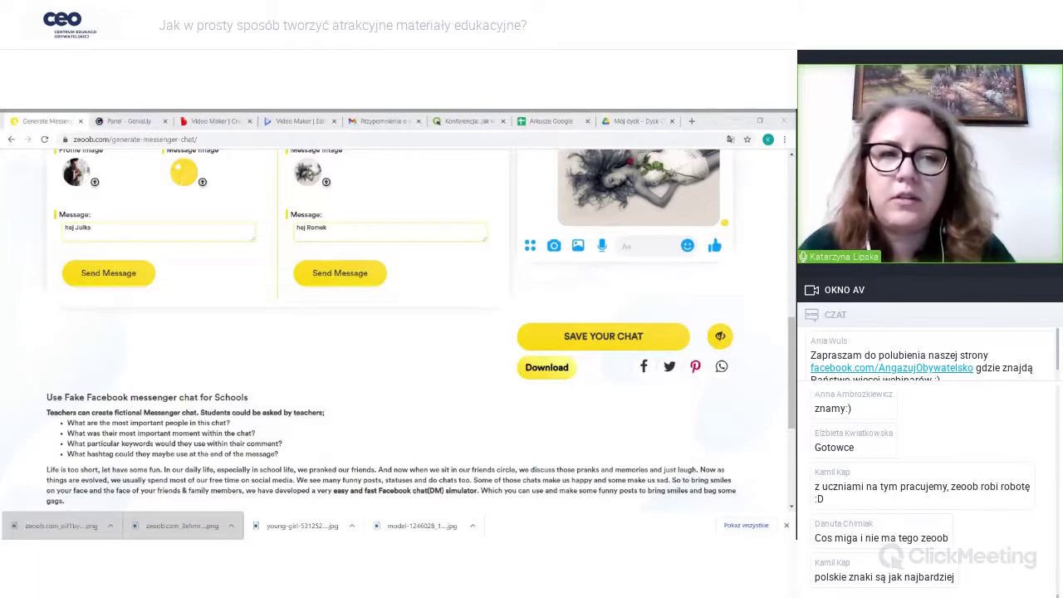
{"action": "left_click", "coordinate": [542, 165]}
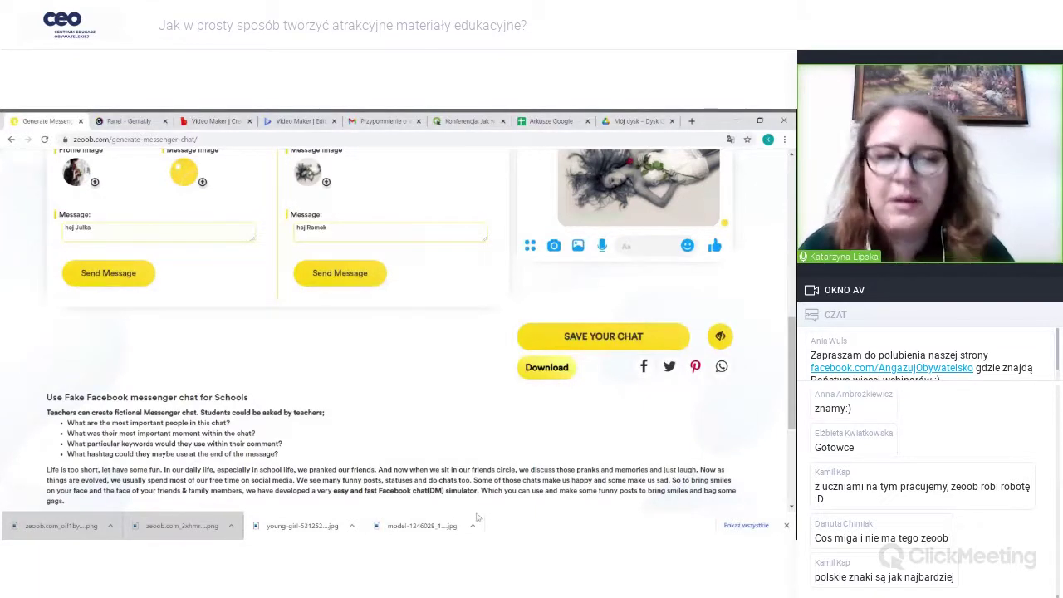
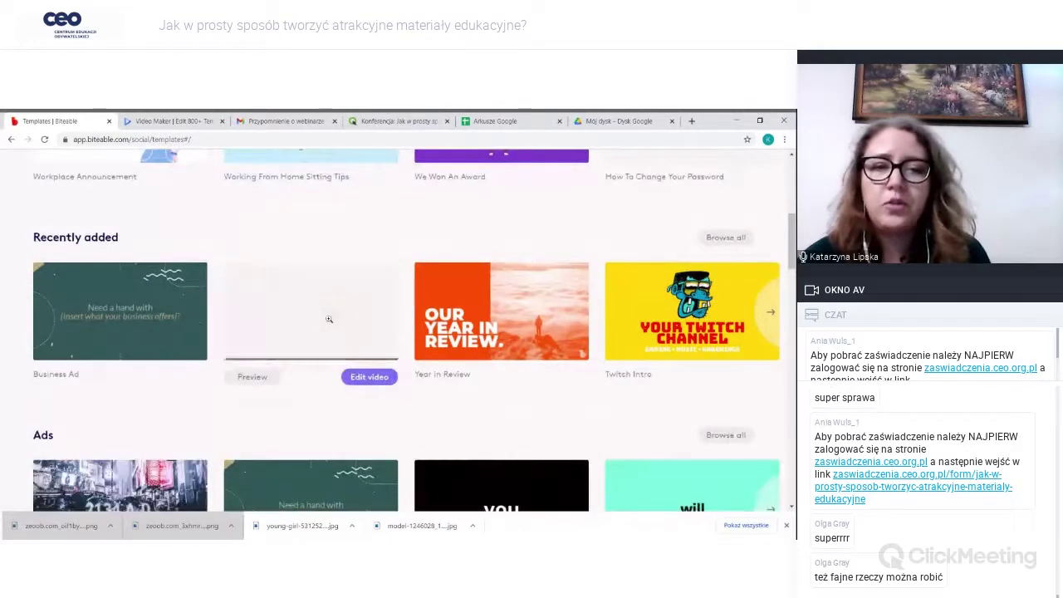
- Find the bear template among Biteable's Animations templates and open it for editing
{"action": "scroll", "coordinate": [525, 412], "scroll_direction": "down", "scroll_amount": 2}
{"action": "scroll", "coordinate": [525, 409], "scroll_direction": "down", "scroll_amount": 2}
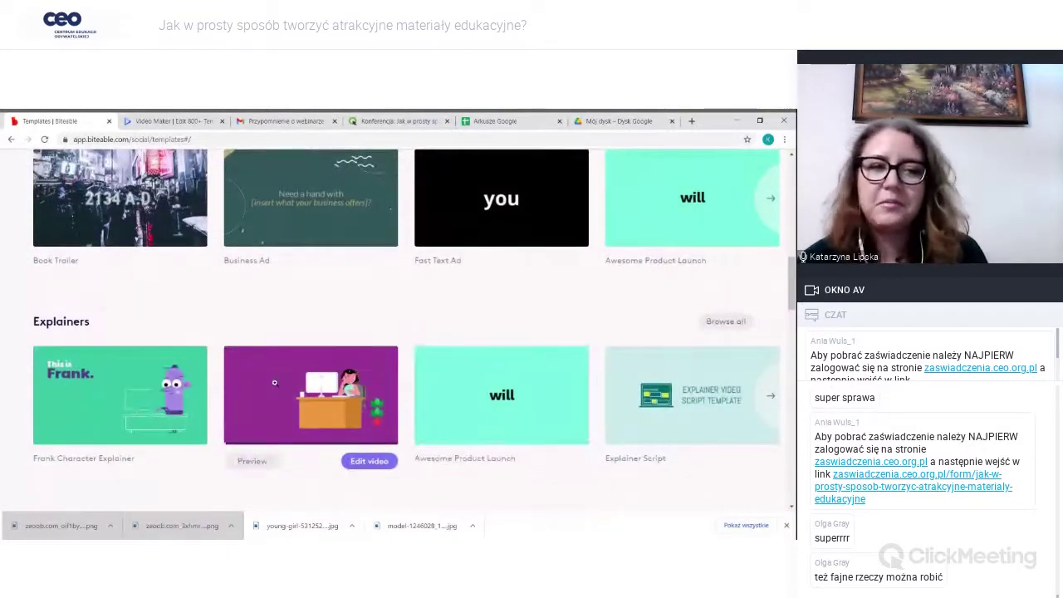
{"action": "scroll", "coordinate": [263, 329], "scroll_direction": "down", "scroll_amount": 2}
{"action": "scroll", "coordinate": [263, 329], "scroll_direction": "down", "scroll_amount": 2}
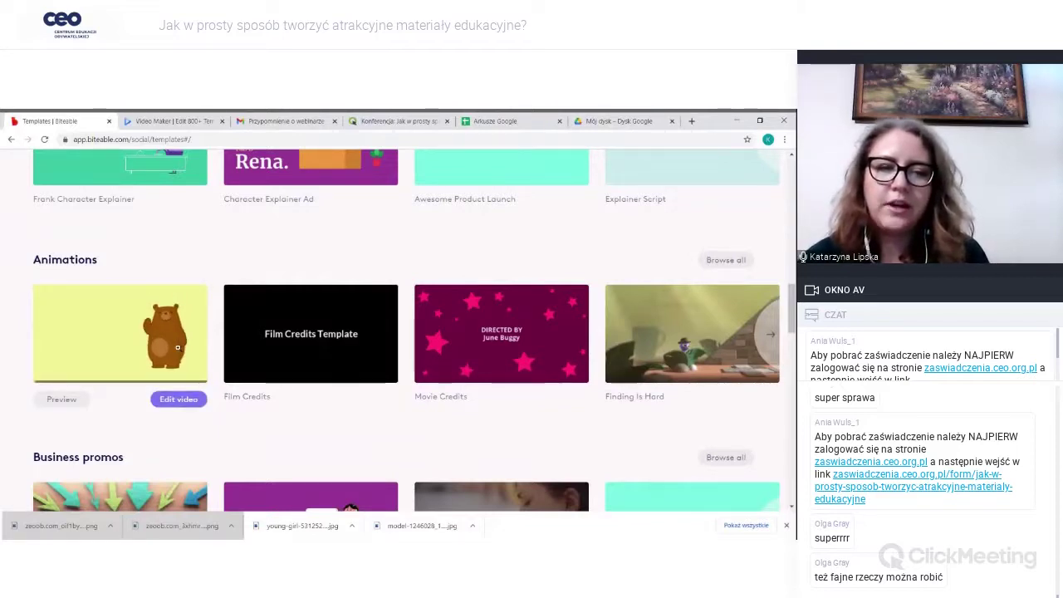
{"action": "left_click", "coordinate": [181, 400]}
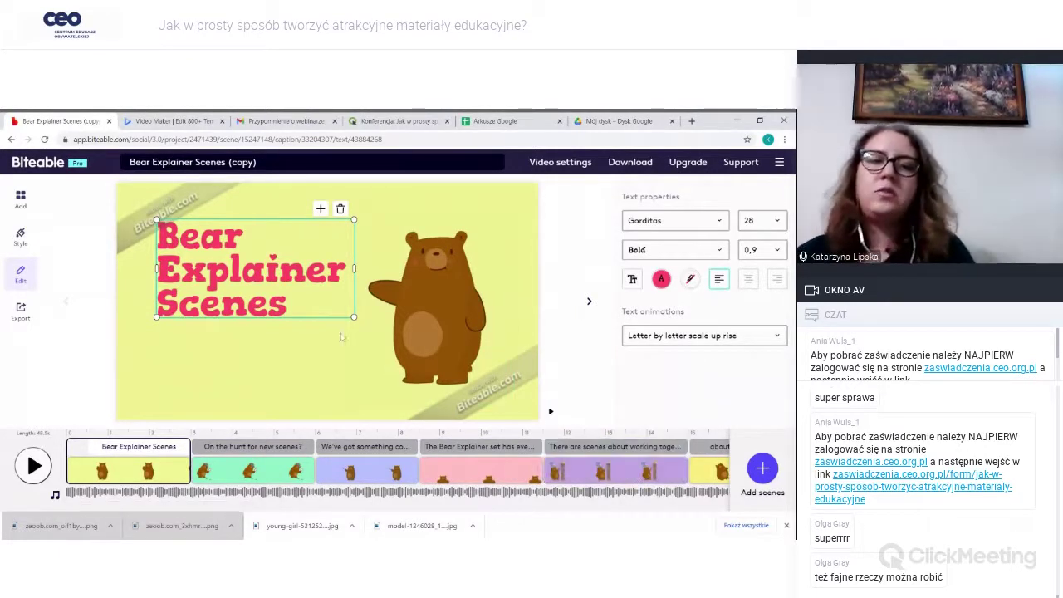
- Replace the opening scene's title with "Hejka!" on a single line and widen its text box toward the bear
{"action": "left_click", "coordinate": [287, 304]}
{"action": "left_click", "coordinate": [286, 304]}
{"action": "key", "text": "ctrl+a"}
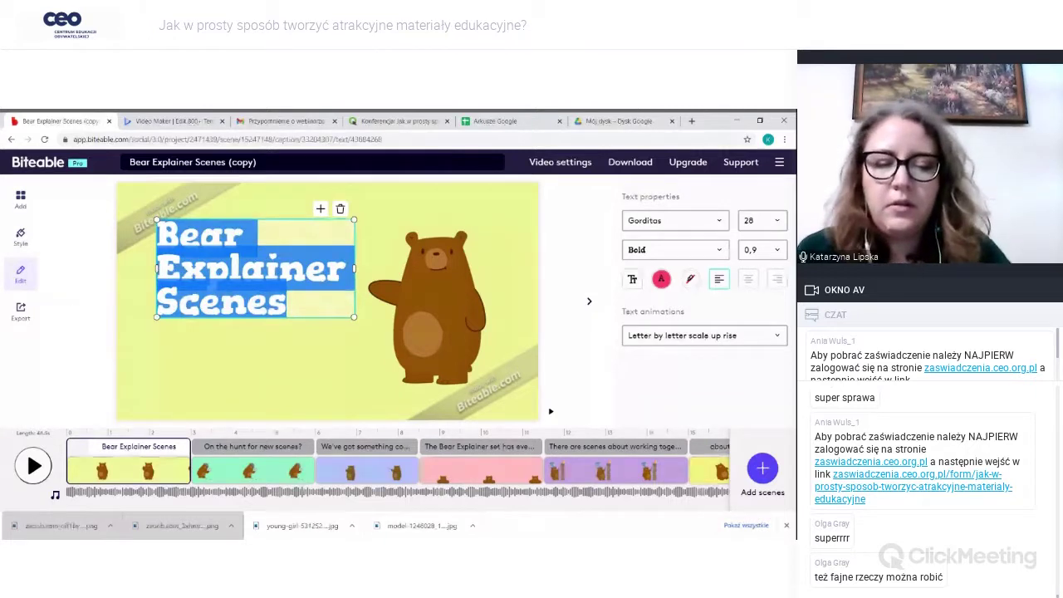
{"action": "type", "text": "Hejka"}
{"action": "key", "text": "Return"}
{"action": "type", "text": "!"}
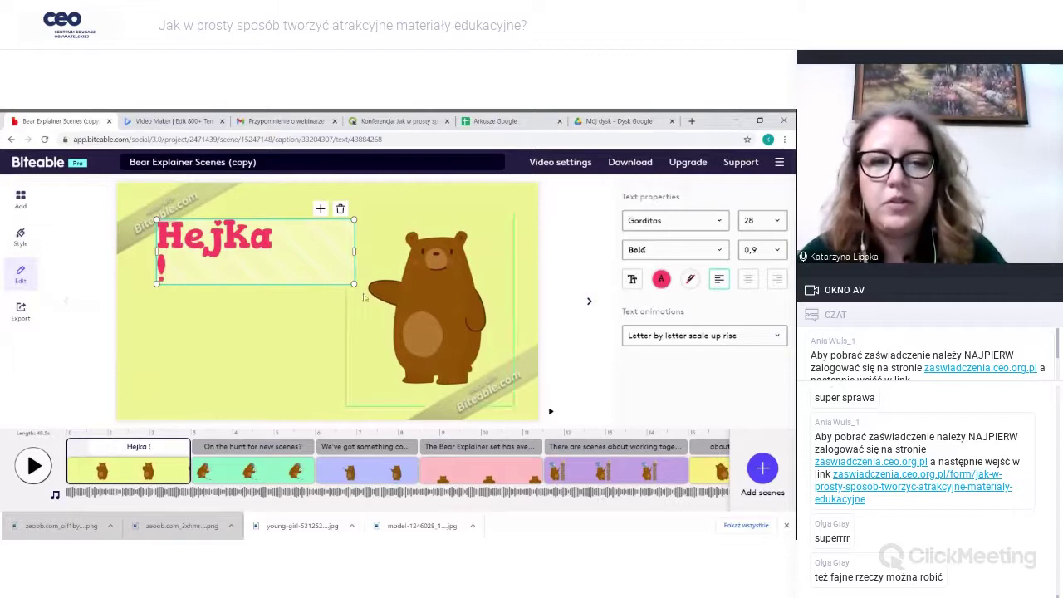
{"action": "left_click_drag", "start_coordinate": [352, 246], "coordinate": [396, 251]}
{"action": "key", "text": "BackSpace"}
{"action": "key", "text": "BackSpace"}
{"action": "type", "text": "!"}
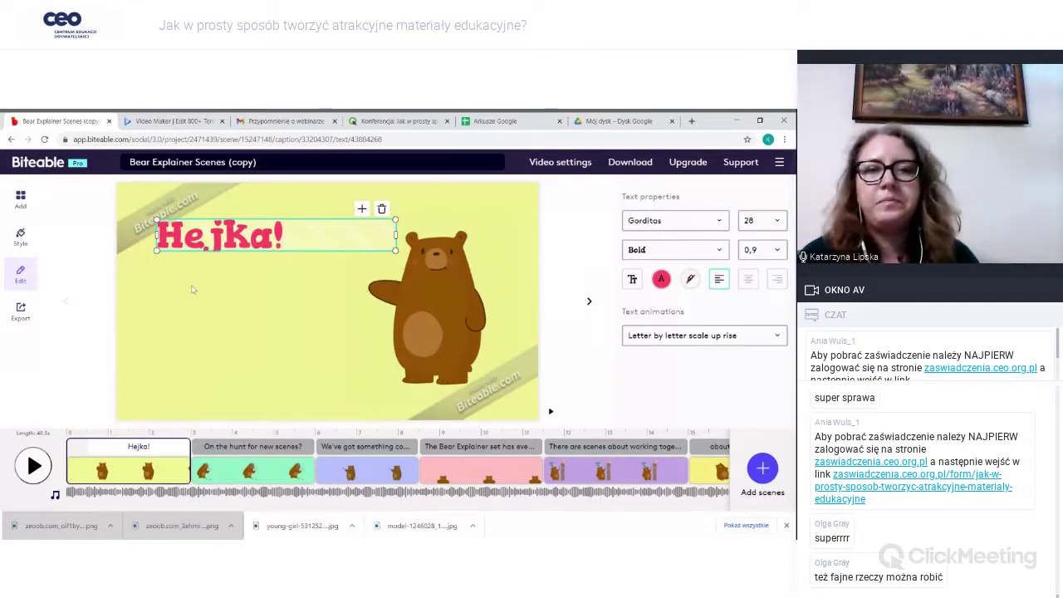
{"action": "left_click", "coordinate": [231, 303]}
- Delete the "We've got something cool for you" scene and nudge the caption of the pink bear scene slightly upward
{"action": "mouse_move", "coordinate": [204, 474]}
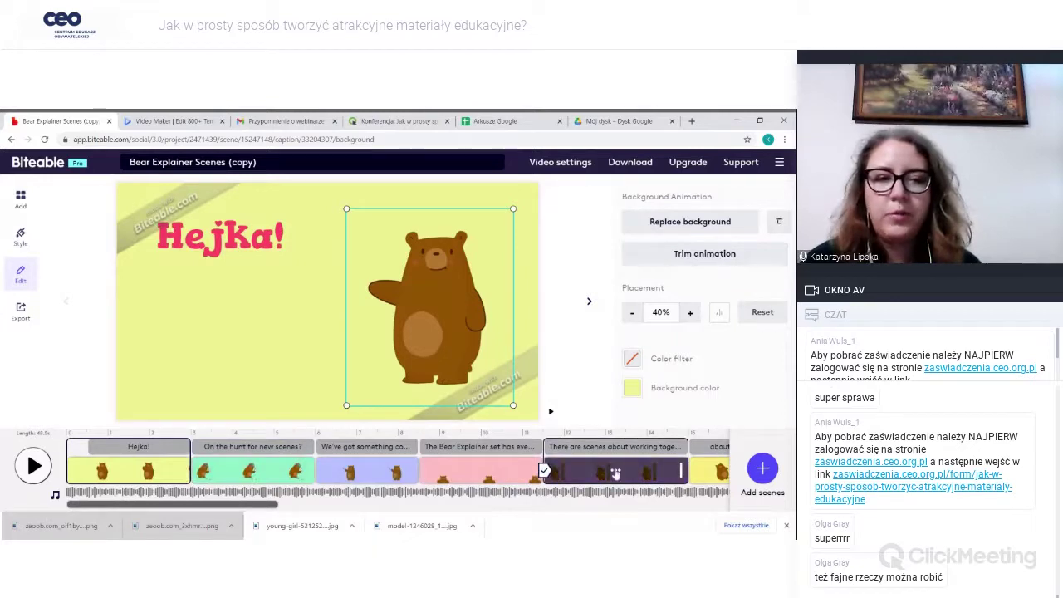
{"action": "left_click", "coordinate": [254, 471]}
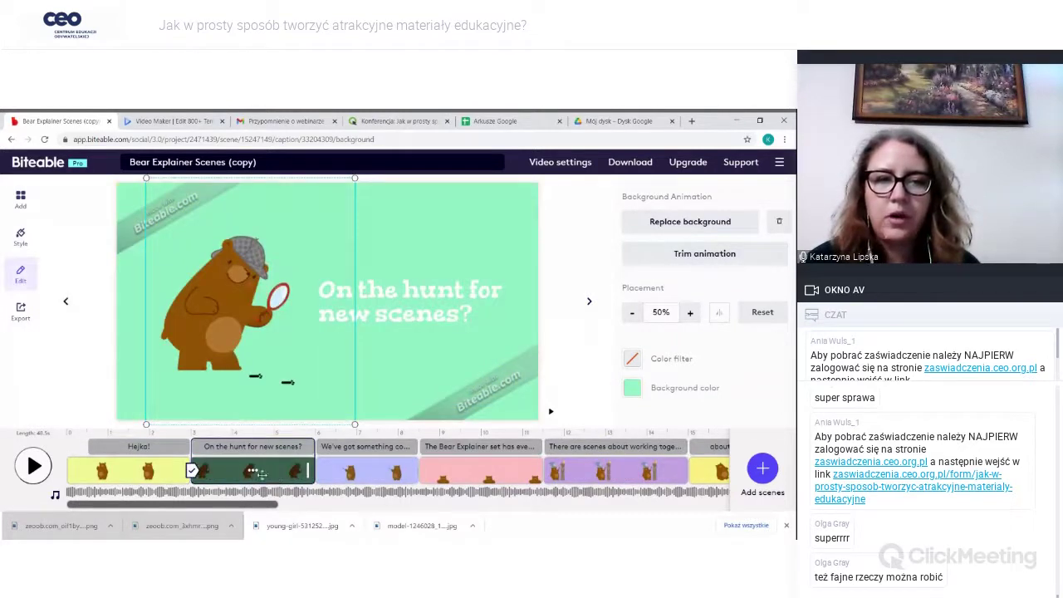
{"action": "left_click", "coordinate": [366, 472]}
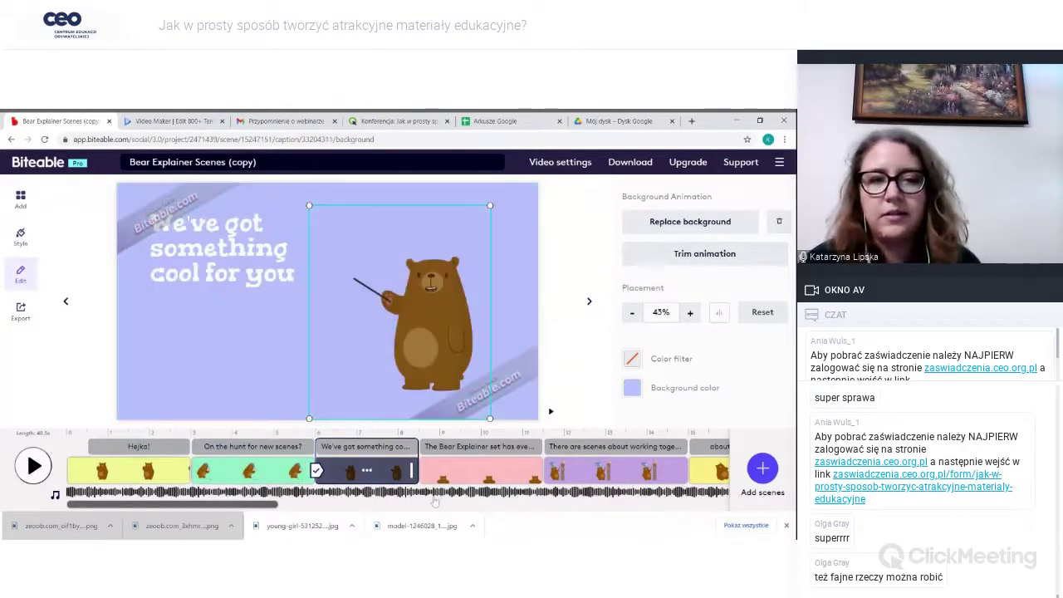
{"action": "left_click", "coordinate": [479, 472]}
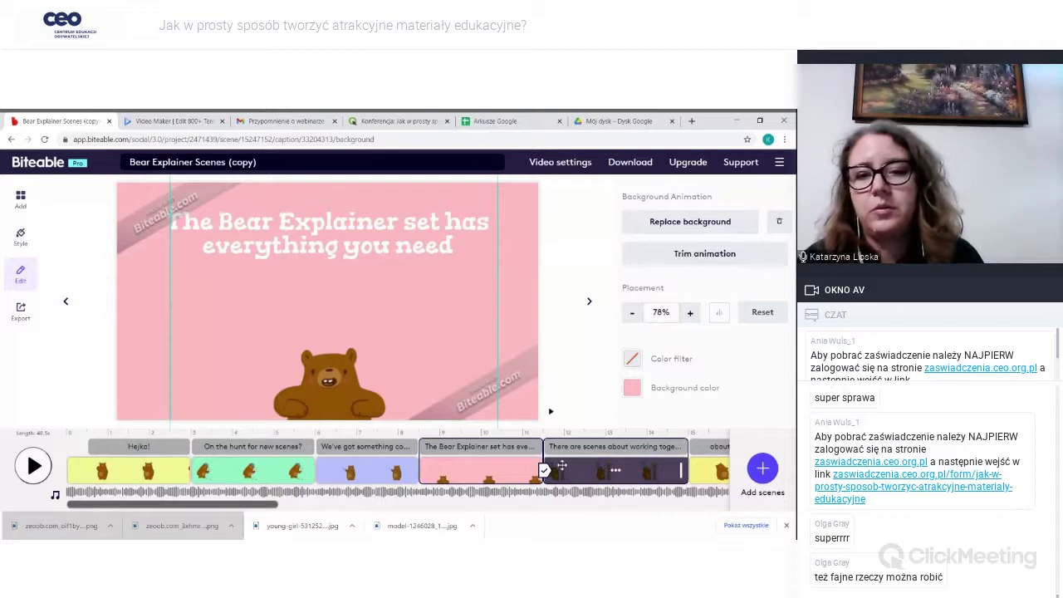
{"action": "left_click", "coordinate": [367, 471]}
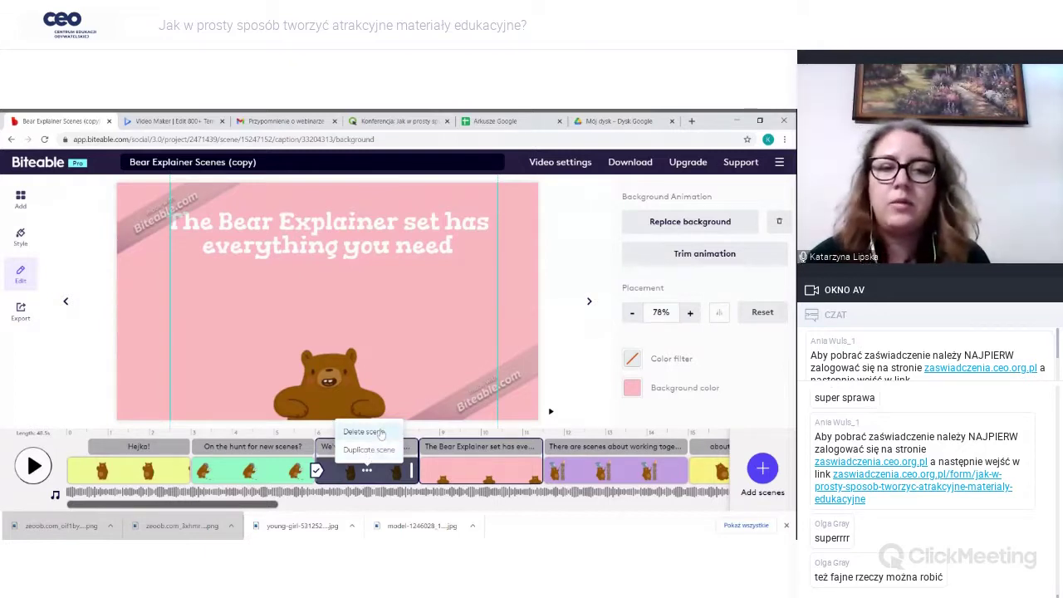
{"action": "left_click", "coordinate": [380, 433]}
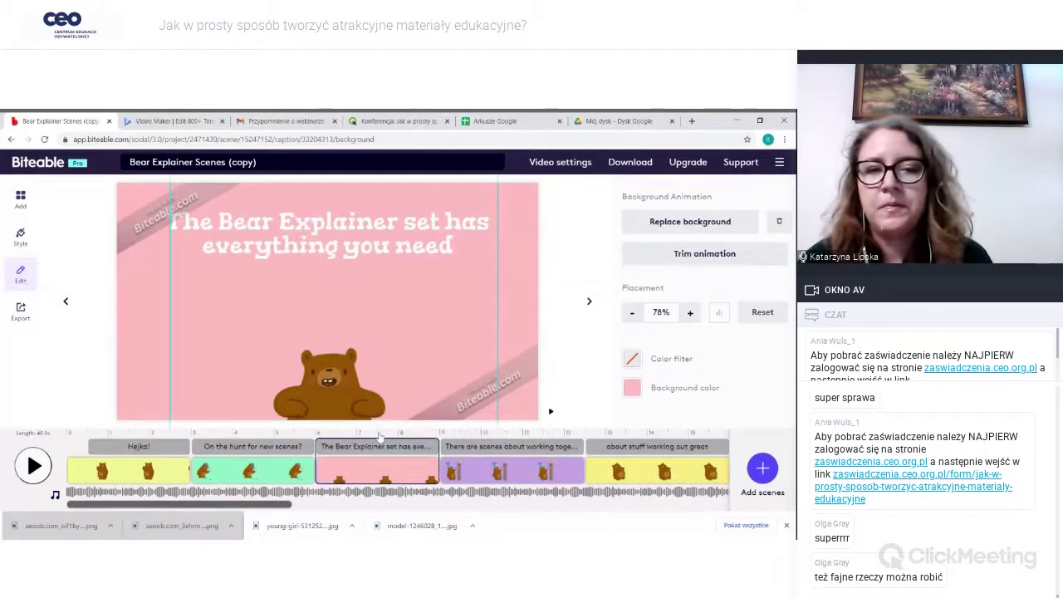
{"action": "left_click_drag", "start_coordinate": [250, 255], "coordinate": [250, 253]}
{"action": "left_click", "coordinate": [329, 376]}
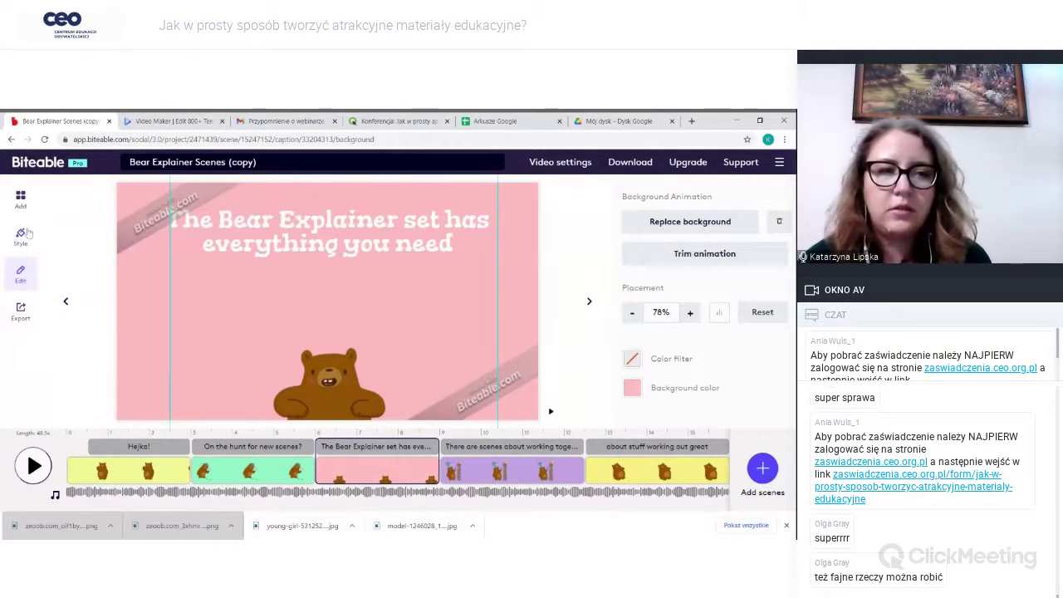
- Examine the scene sources available to add: animations, stock videos and images, and own uploads
{"action": "left_click", "coordinate": [30, 198]}
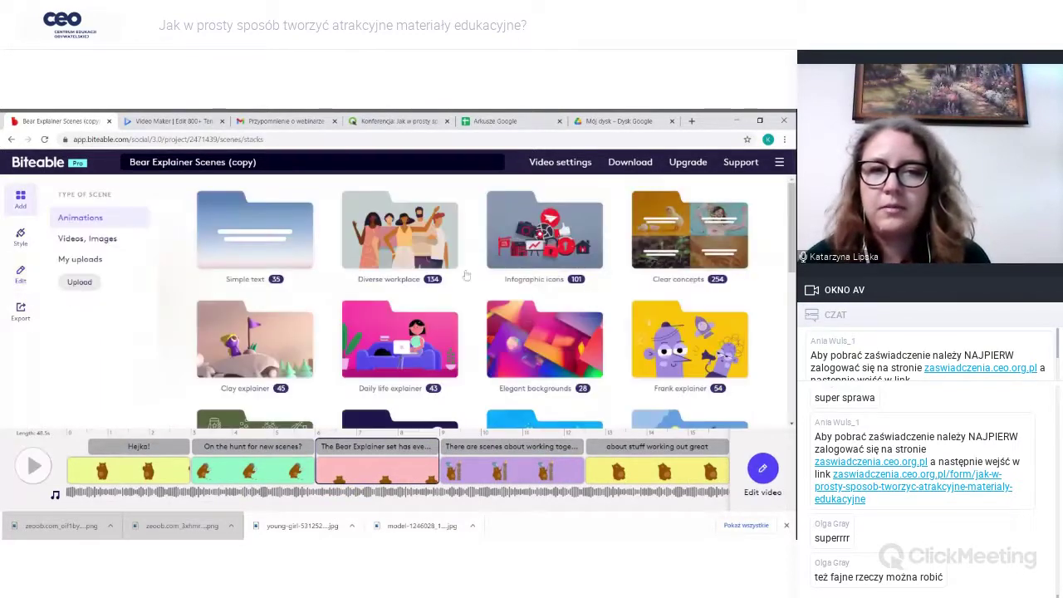
{"action": "left_click", "coordinate": [106, 240]}
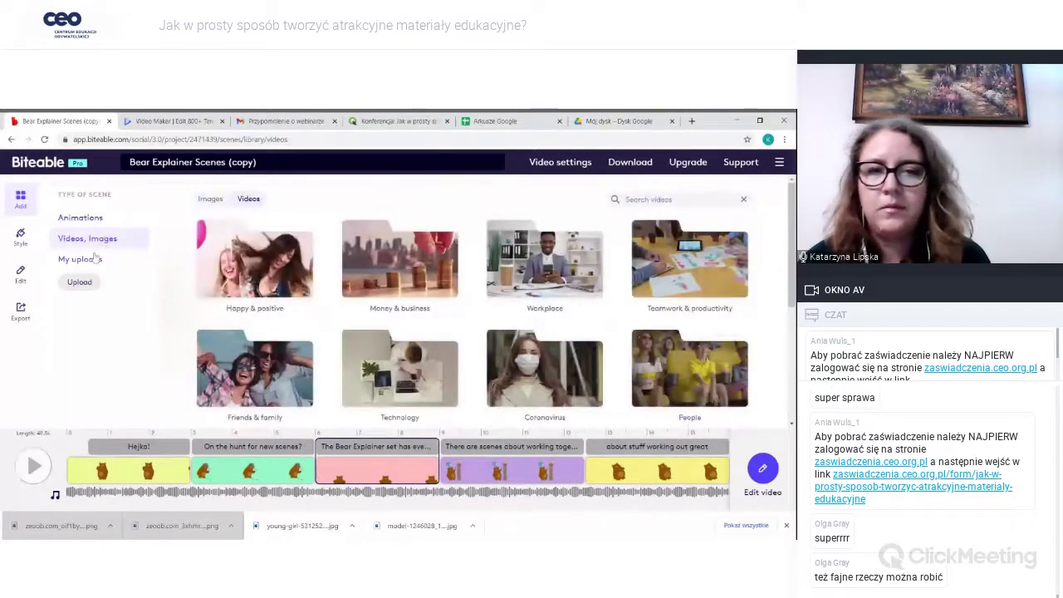
{"action": "left_click", "coordinate": [96, 260]}
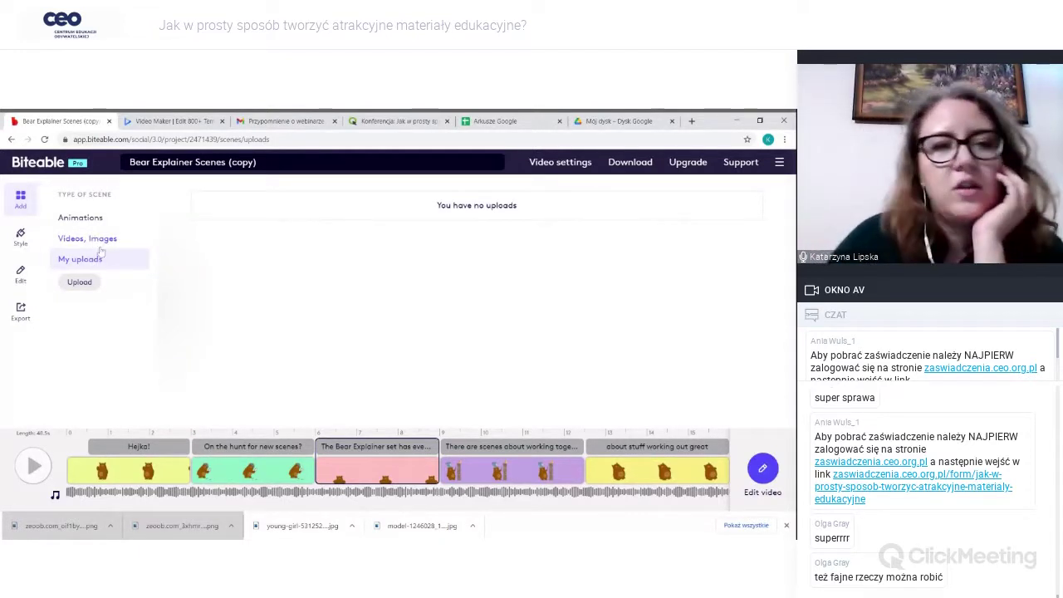
{"action": "left_click", "coordinate": [101, 241]}
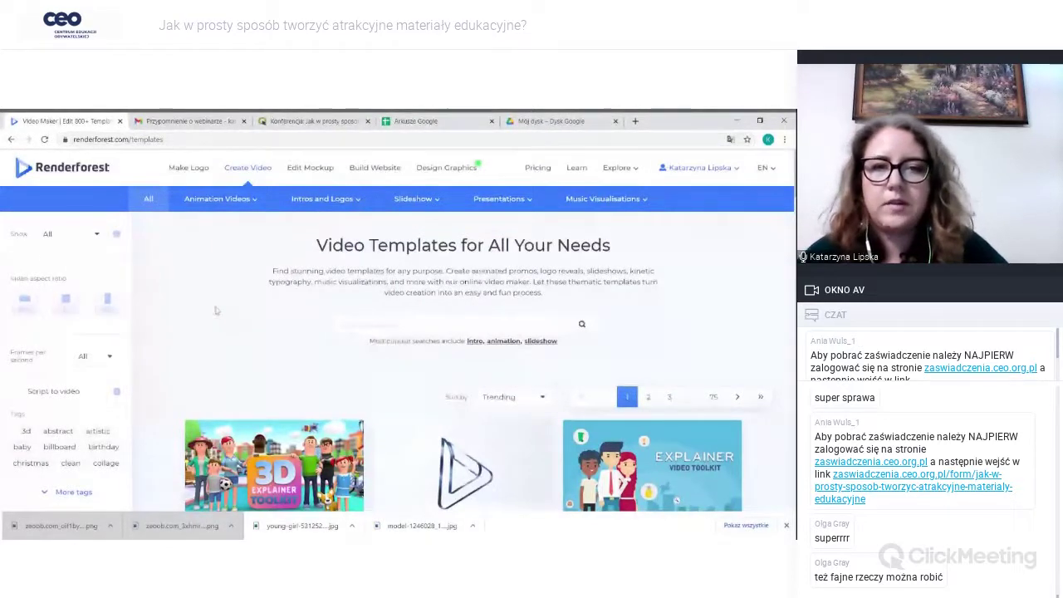
- Find the Merry Christmas Greeting Card among Renderforest's video templates and start a project from it, declining the guided walkthrough
{"action": "scroll", "coordinate": [283, 363], "scroll_direction": "down", "scroll_amount": 5}
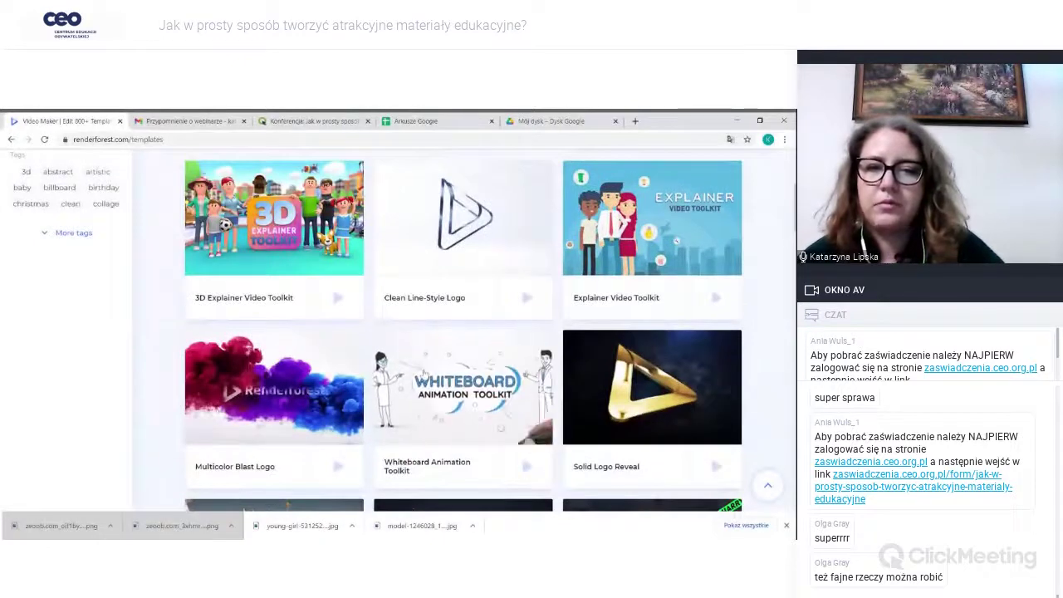
{"action": "scroll", "coordinate": [656, 399], "scroll_direction": "down", "scroll_amount": 4}
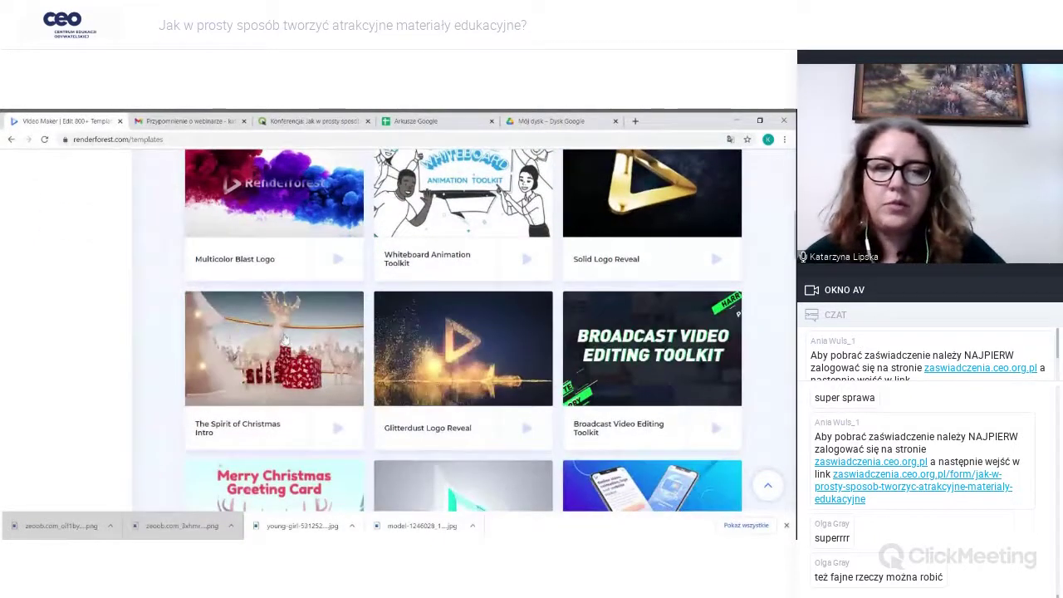
{"action": "scroll", "coordinate": [282, 341], "scroll_direction": "down", "scroll_amount": 1}
{"action": "scroll", "coordinate": [282, 341], "scroll_direction": "down", "scroll_amount": 2}
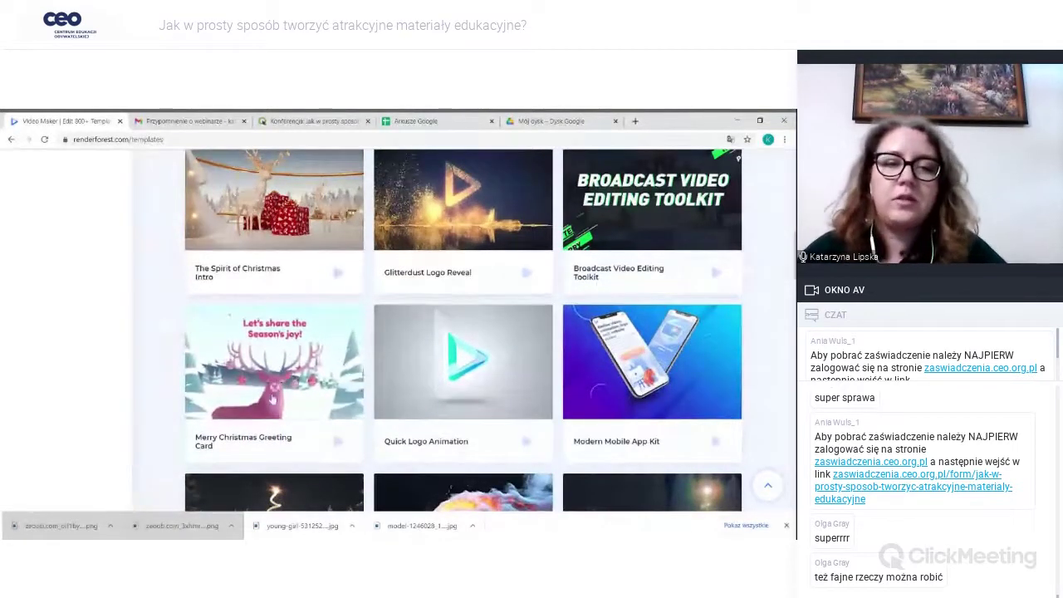
{"action": "left_click", "coordinate": [235, 351]}
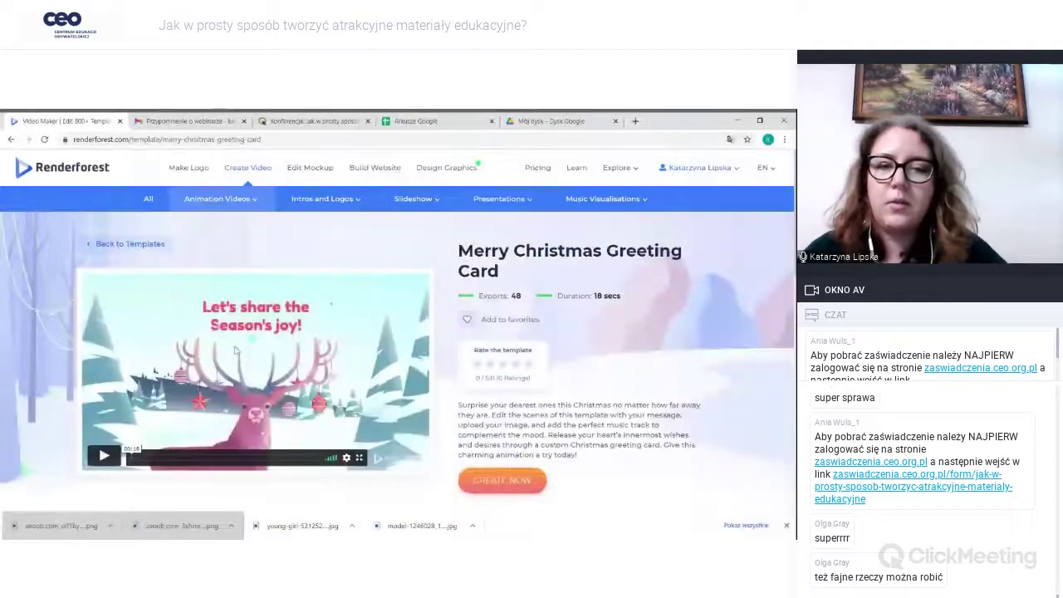
{"action": "scroll", "coordinate": [398, 332], "scroll_direction": "down", "scroll_amount": 1}
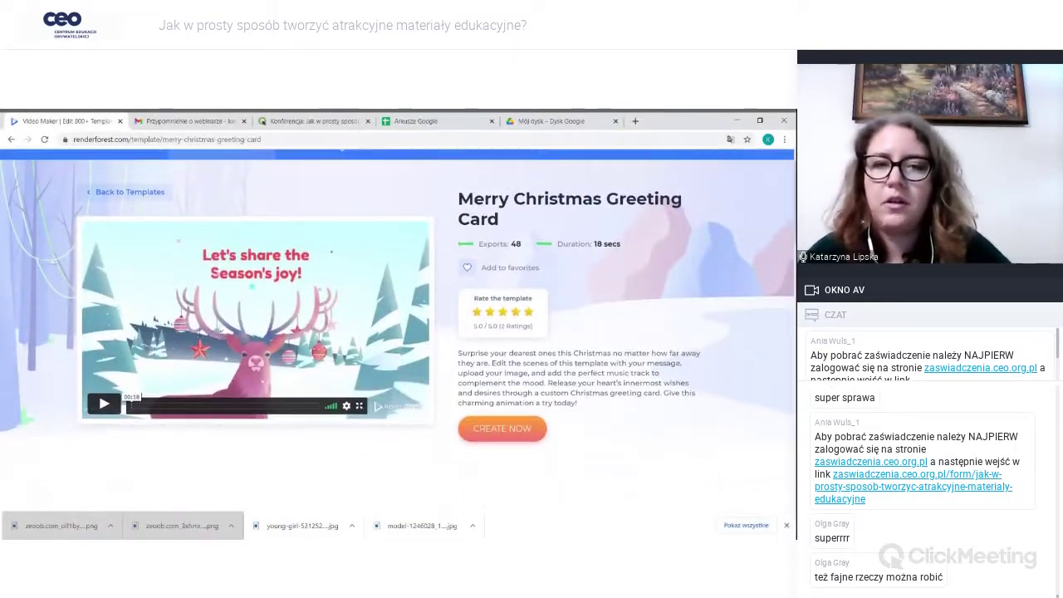
{"action": "left_click", "coordinate": [521, 431]}
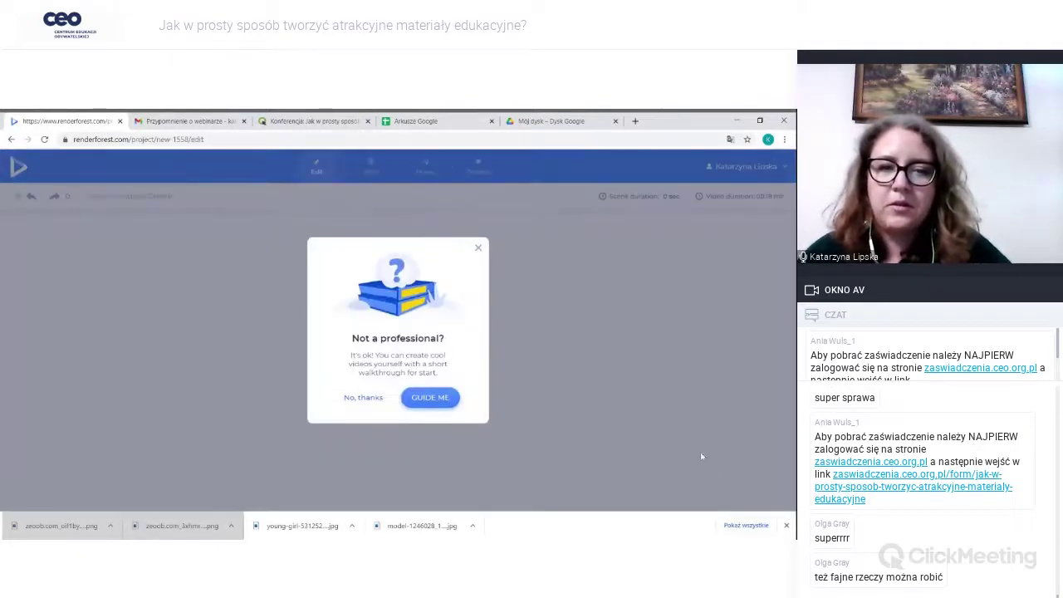
{"action": "left_click", "coordinate": [363, 397]}
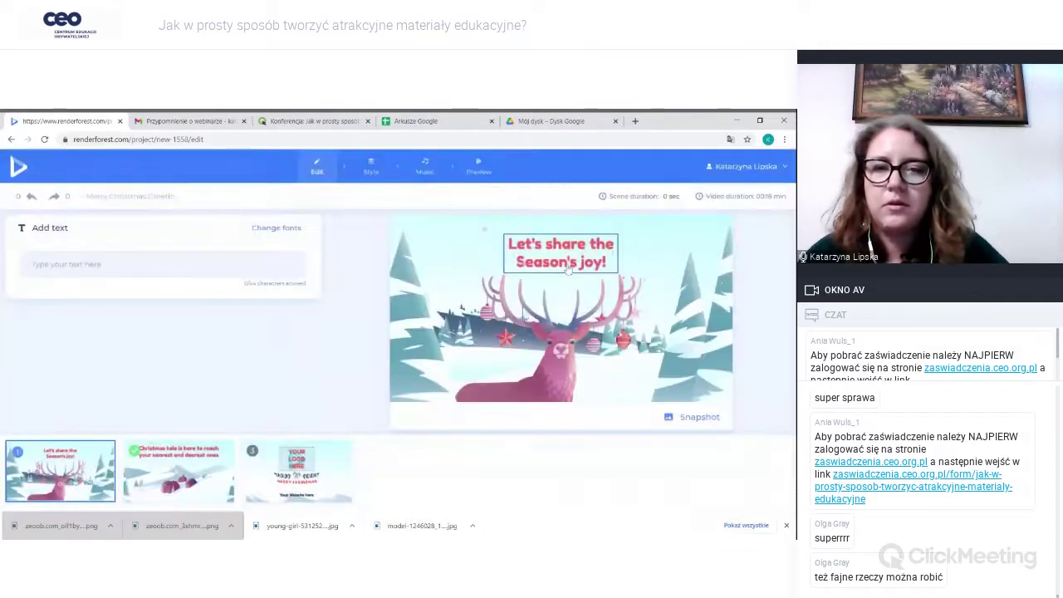
- Replace the title text of the opening reindeer scene with "Idą święta!" and save it
{"action": "left_click", "coordinate": [568, 265]}
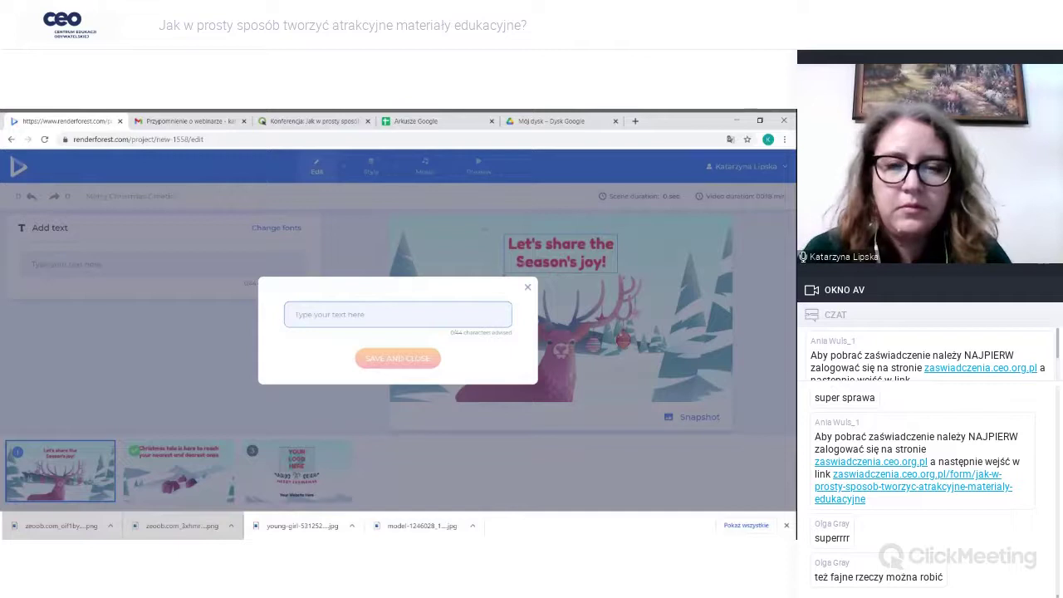
{"action": "type", "text": "Idą świę"}
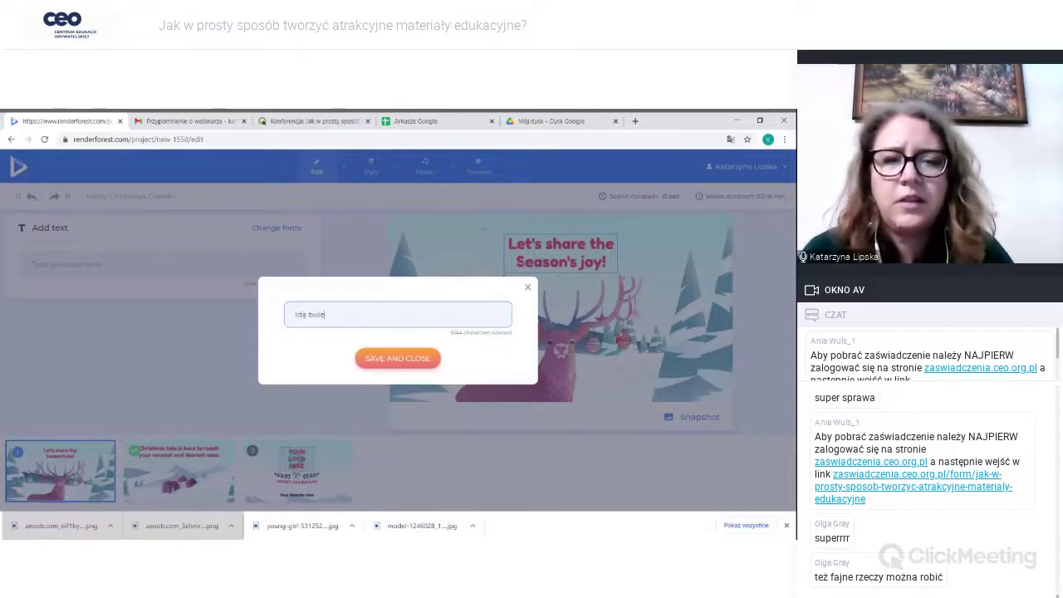
{"action": "type", "text": "ta!"}
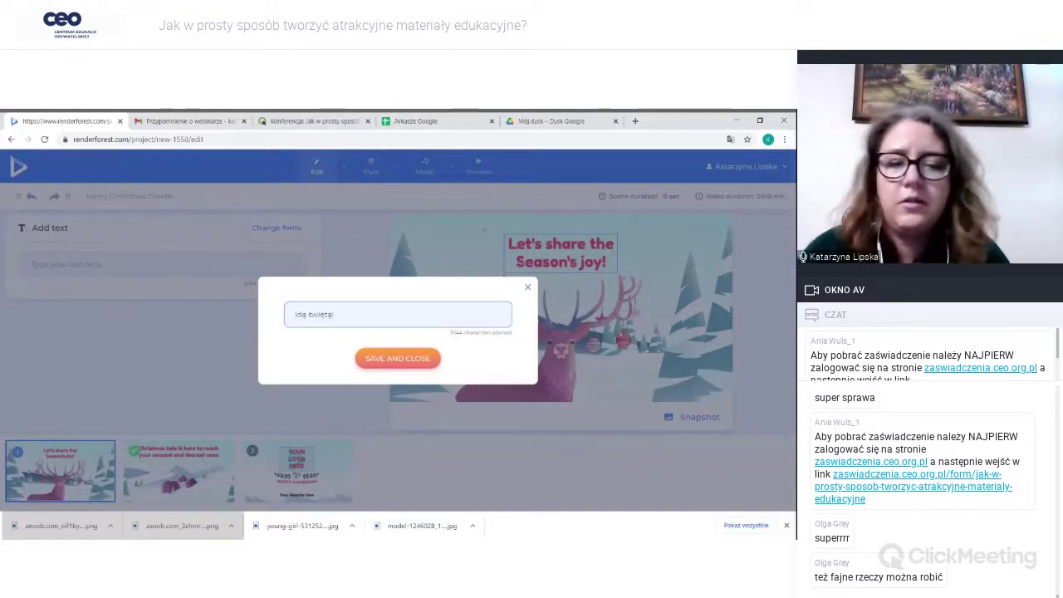
{"action": "left_click", "coordinate": [397, 362]}
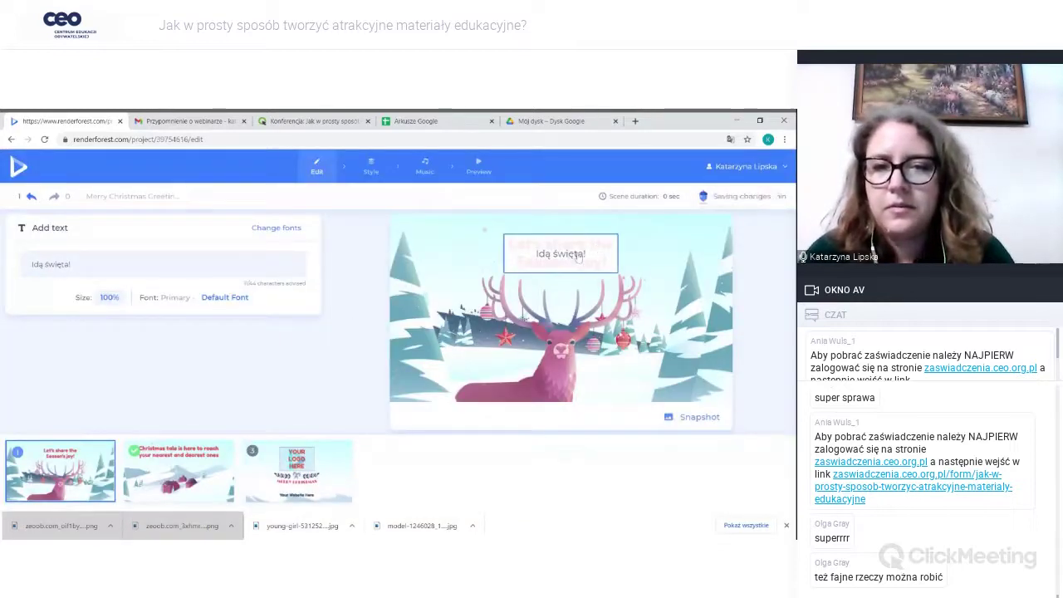
{"action": "left_click", "coordinate": [580, 257]}
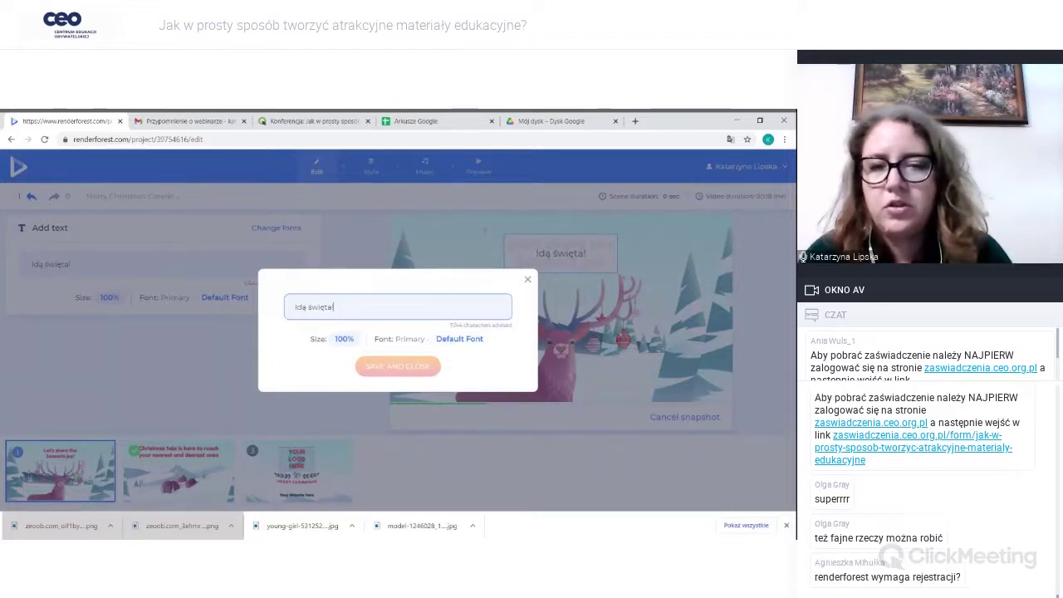
{"action": "left_click", "coordinate": [530, 281]}
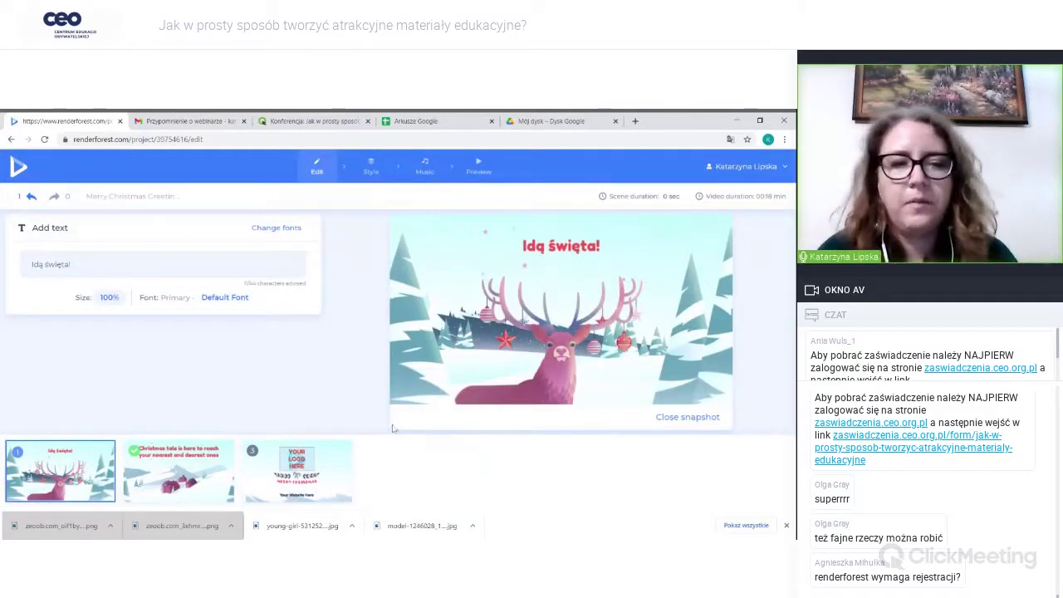
- Examine the greeting card's village and logo scenes, its style options and the pre-export preview, ending back in the scene editor
{"action": "left_click", "coordinate": [183, 475]}
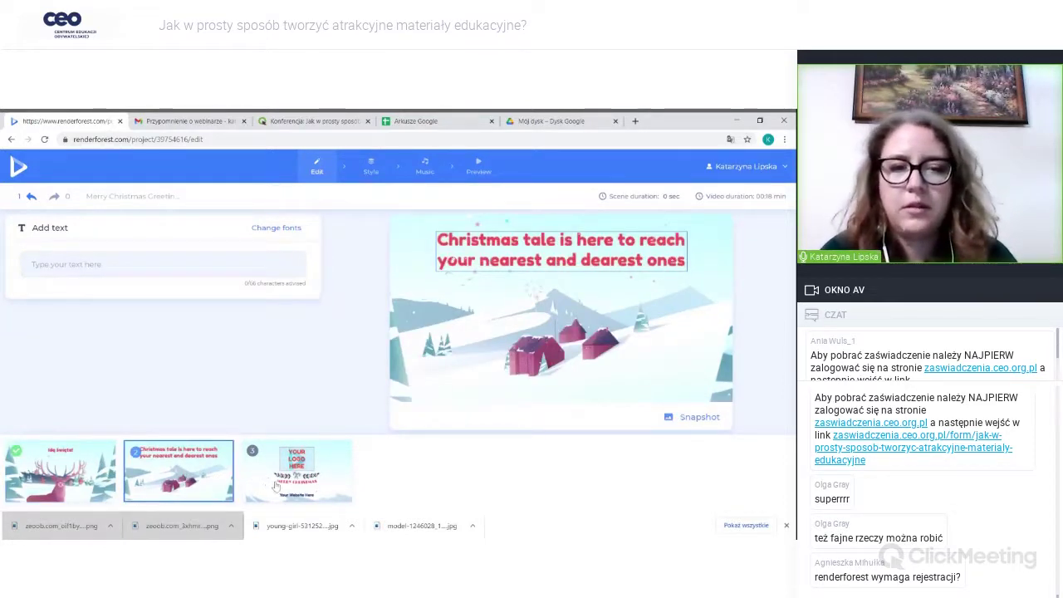
{"action": "left_click", "coordinate": [271, 485]}
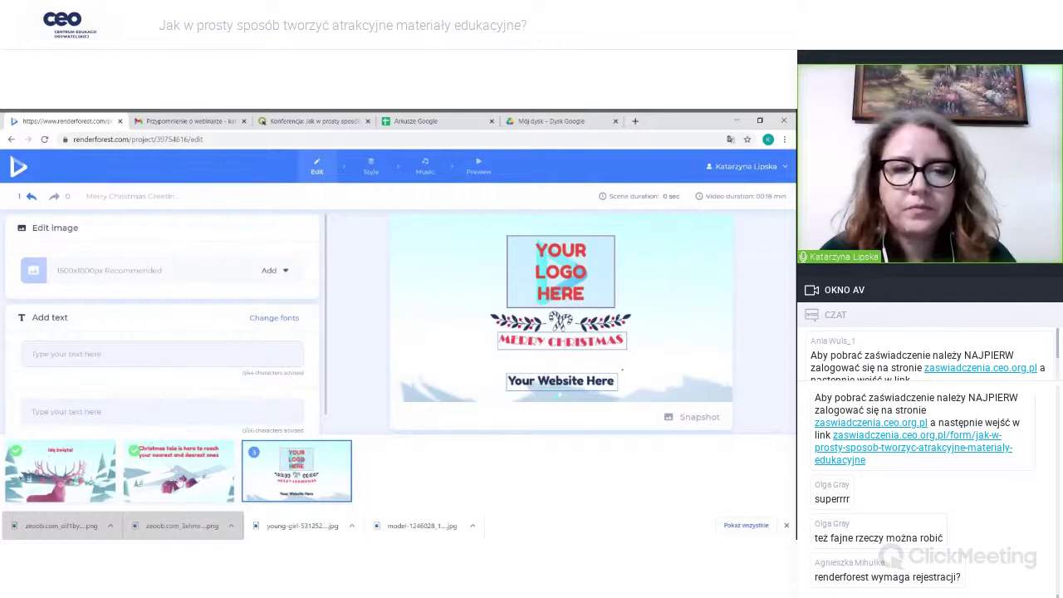
{"action": "left_click", "coordinate": [146, 480]}
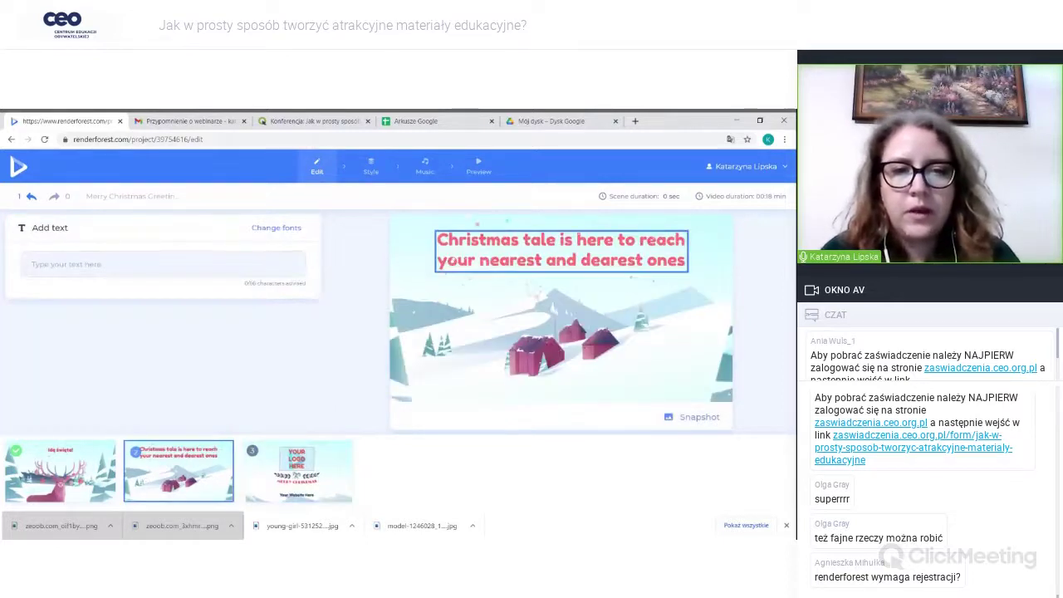
{"action": "left_click", "coordinate": [66, 487]}
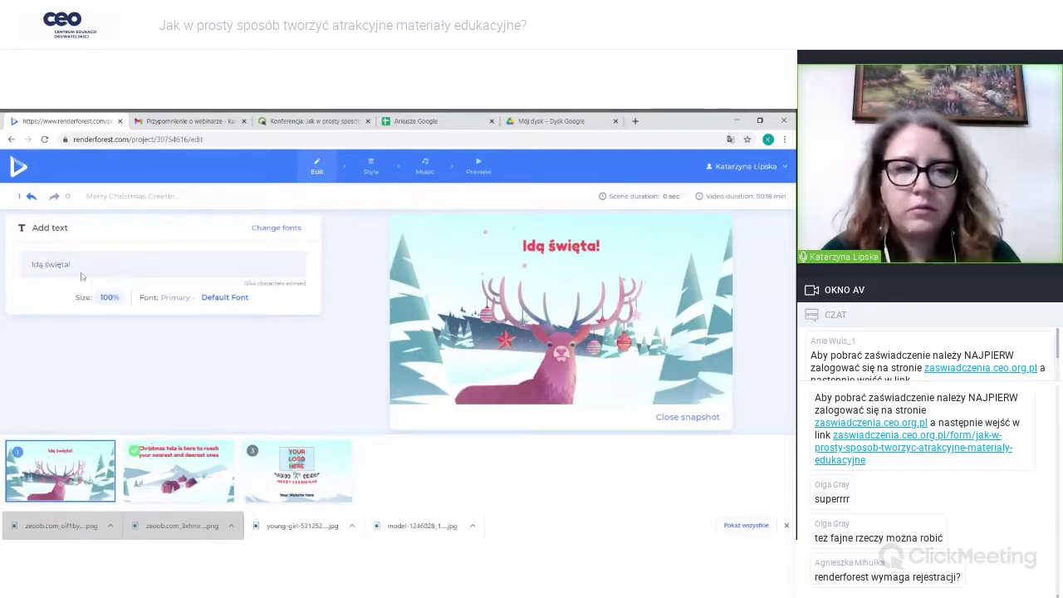
{"action": "left_click", "coordinate": [373, 169]}
{"action": "left_click", "coordinate": [317, 166]}
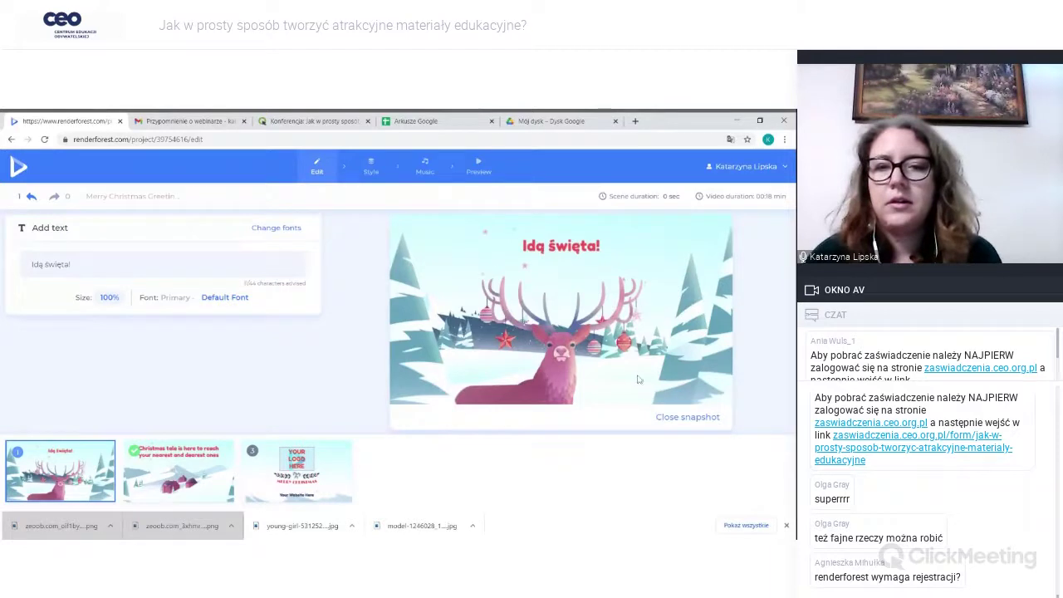
{"action": "left_click", "coordinate": [150, 471]}
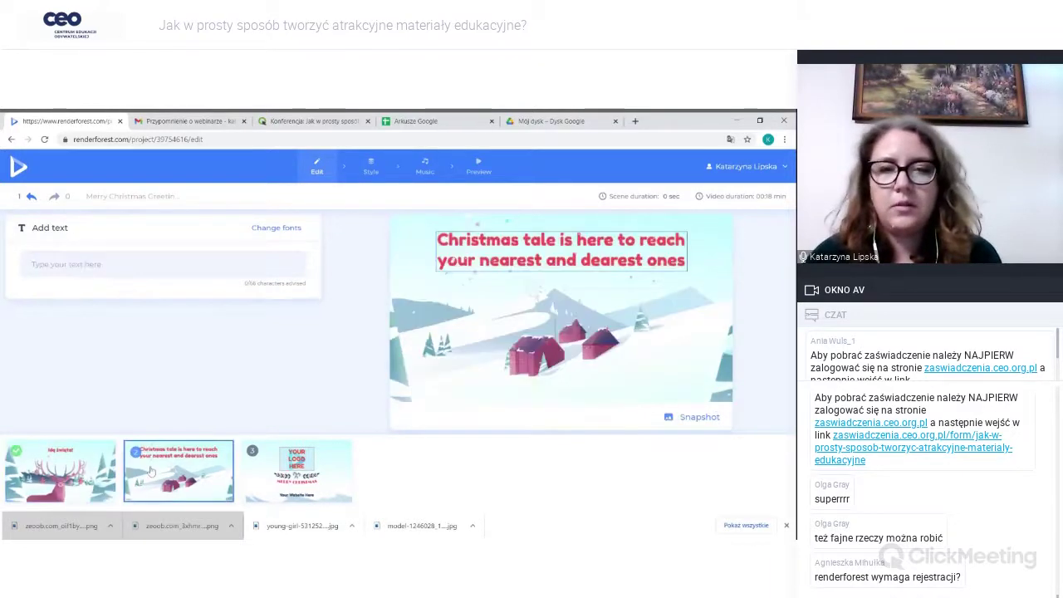
{"action": "left_click", "coordinate": [99, 466]}
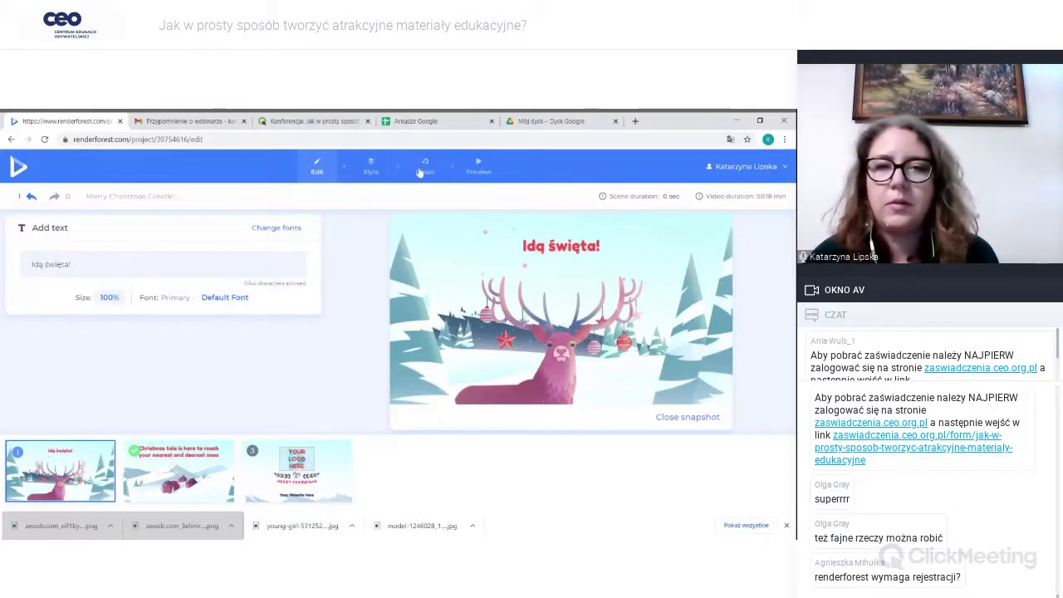
{"action": "left_click", "coordinate": [480, 168]}
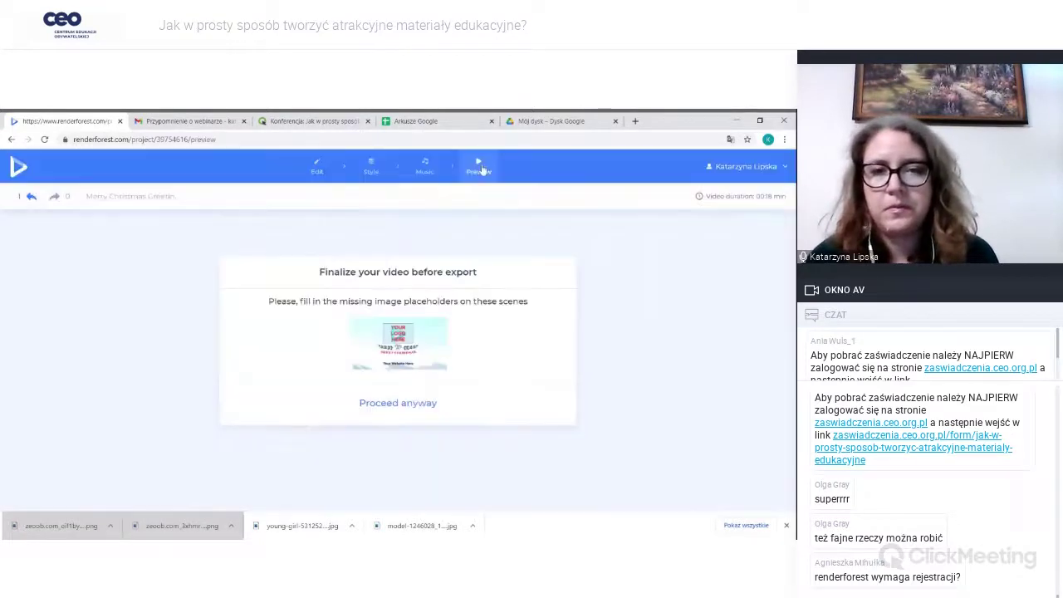
{"action": "left_click", "coordinate": [321, 175]}
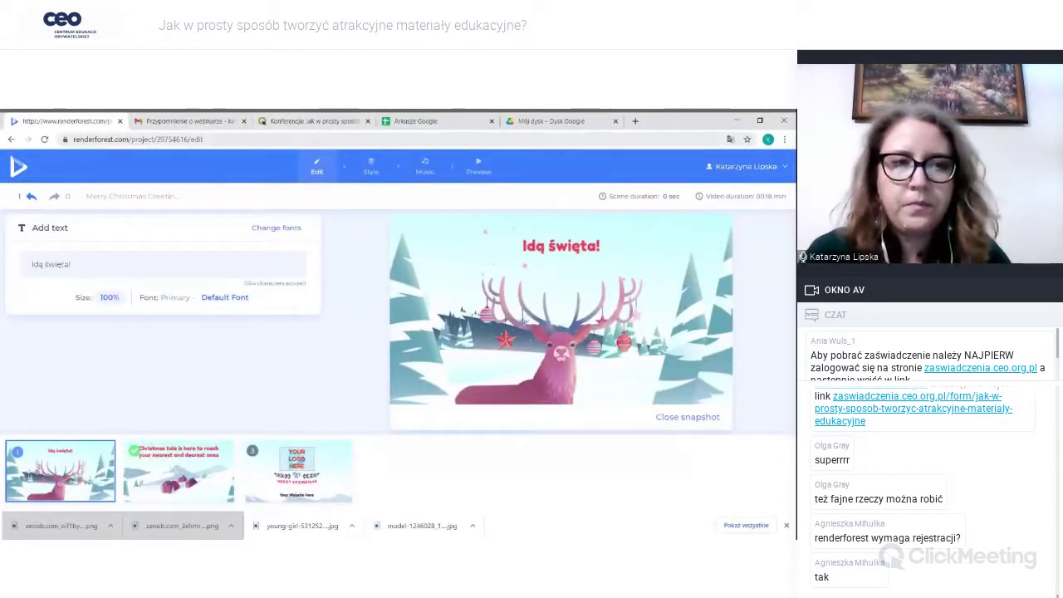
- Leave the video project and open the free image site pixabay.com in the same browser tab
{"action": "left_click", "coordinate": [119, 139]}
{"action": "type", "text": "pixabay.c"}
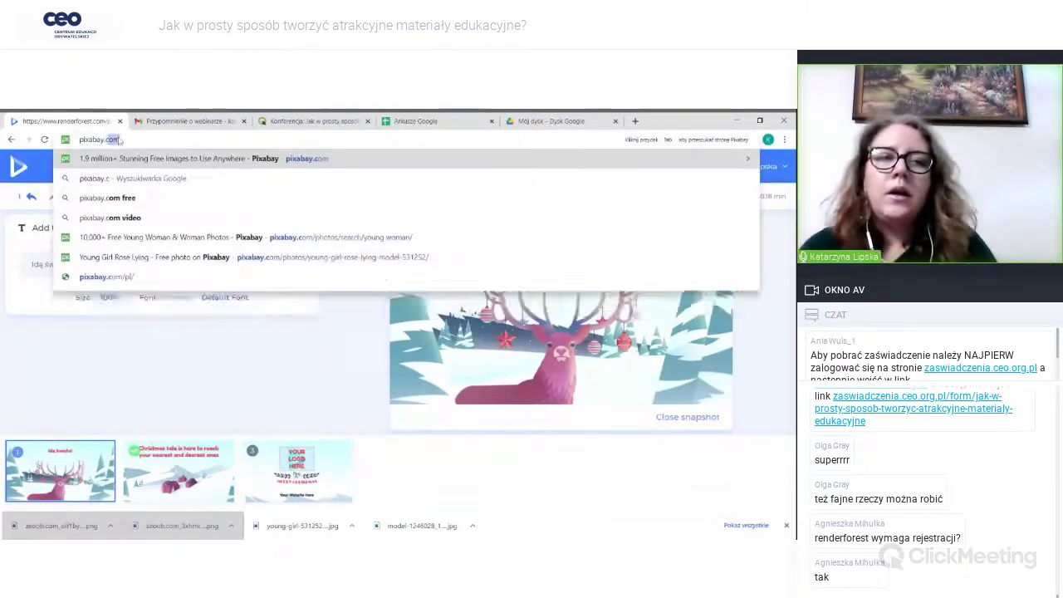
{"action": "key", "text": "Return"}
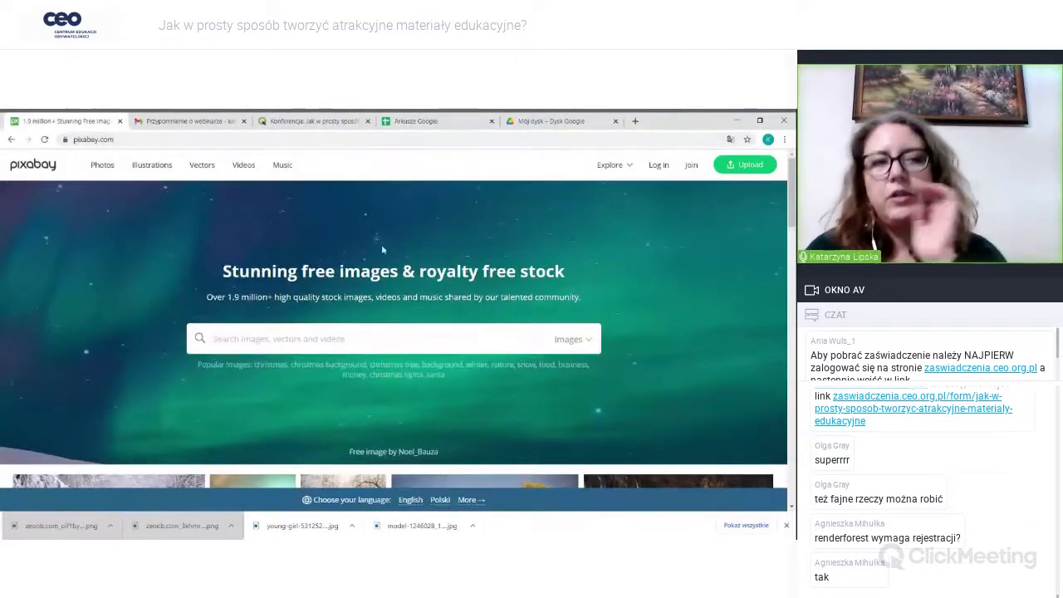